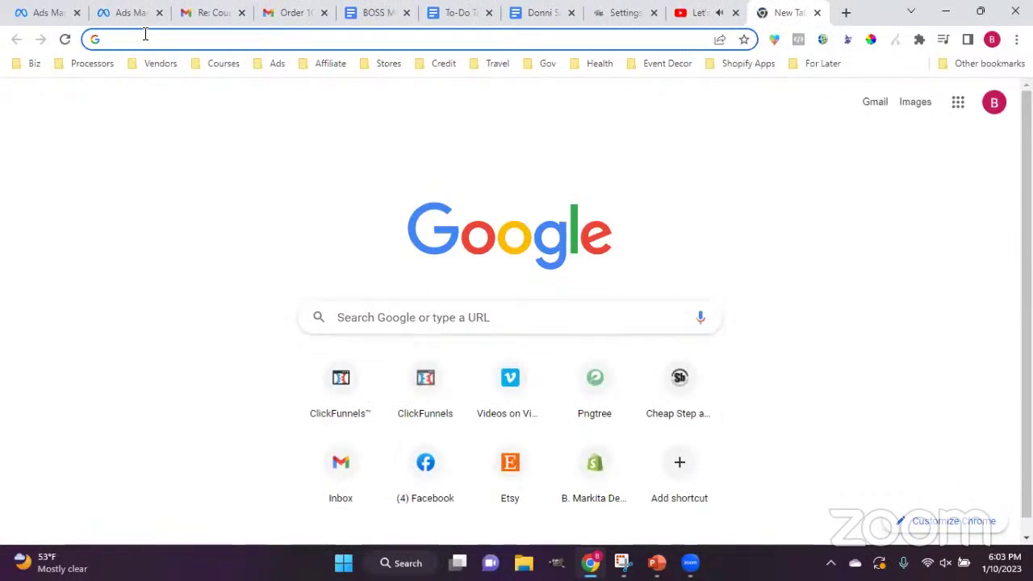
# Search Google for "neon party" and show the image results.
pyautogui.write('neon')
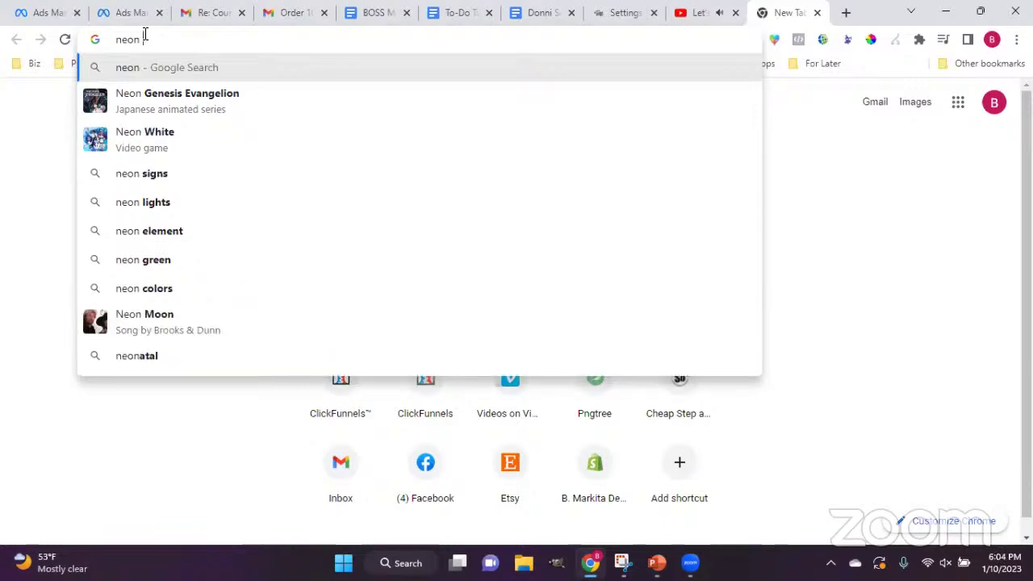
pyautogui.write('p')
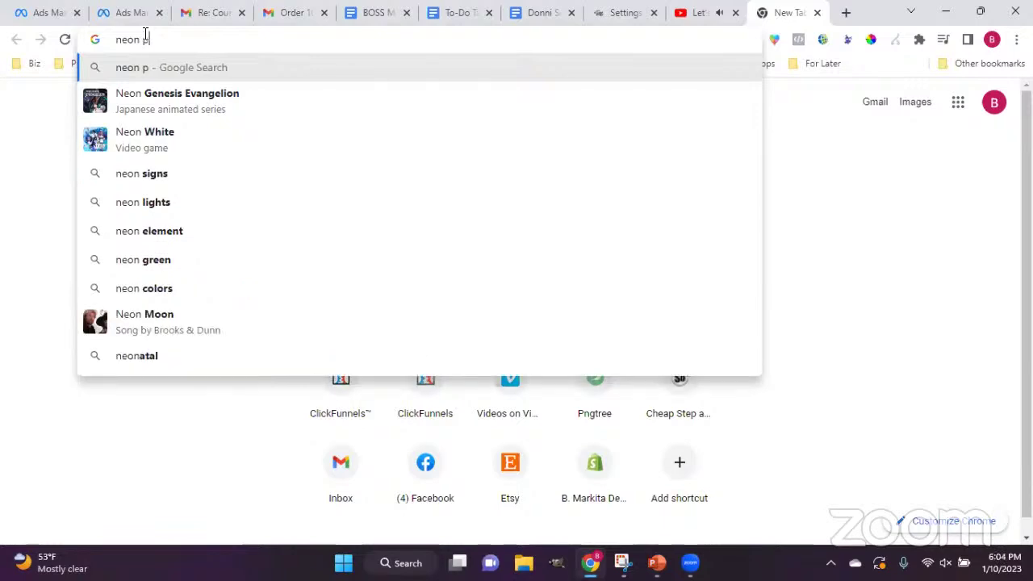
pyautogui.write('arty')
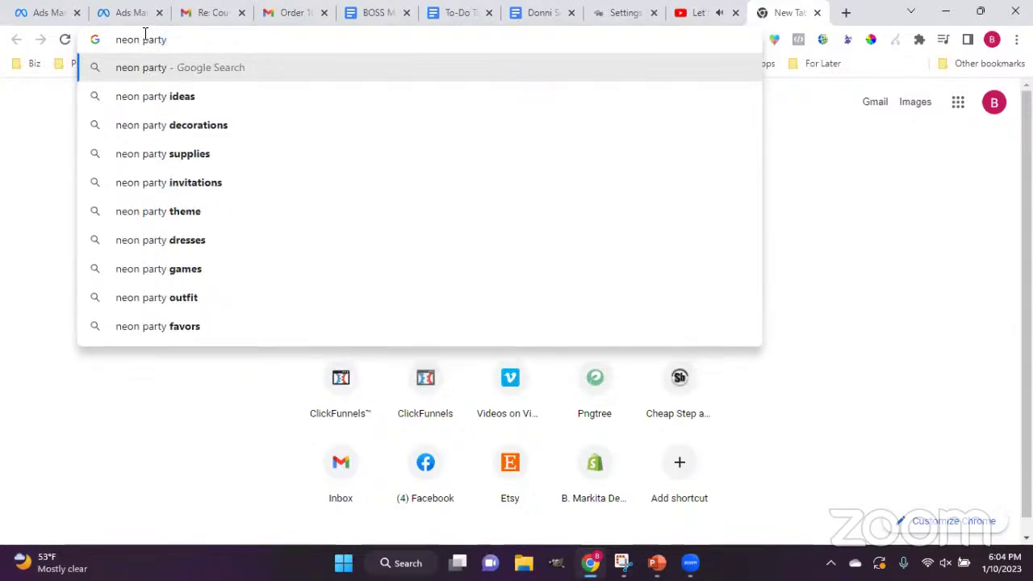
pyautogui.press('Return')
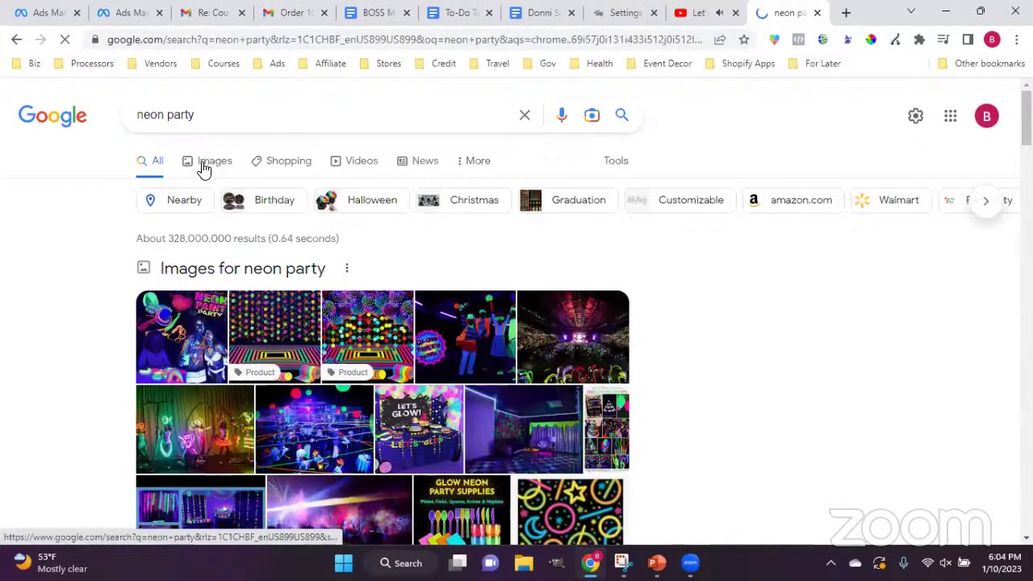
pyautogui.click(204, 168)
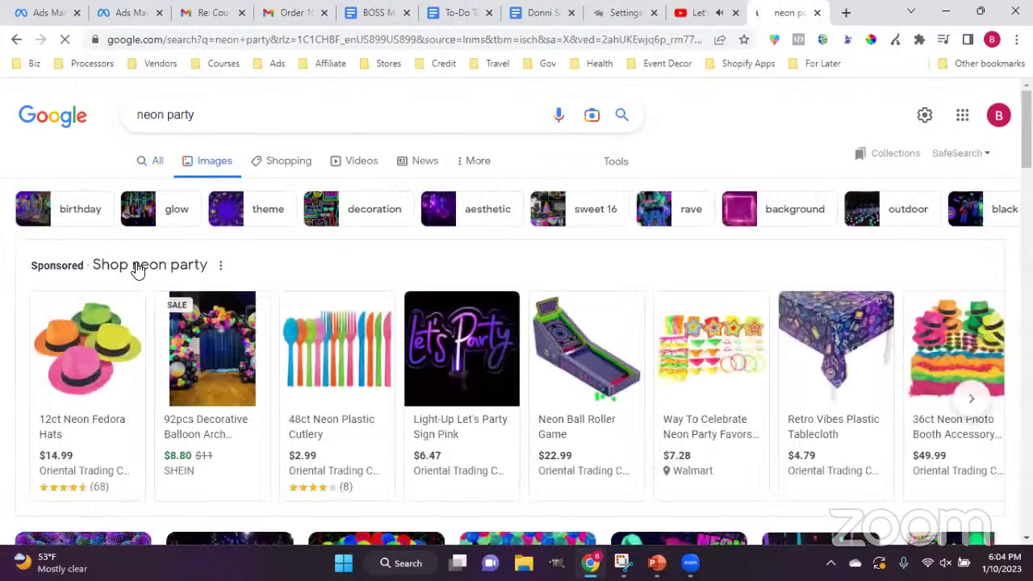
# Browse the neon party image results for colours, lettering styles and decoration ideas.
pyautogui.moveTo(302, 349)
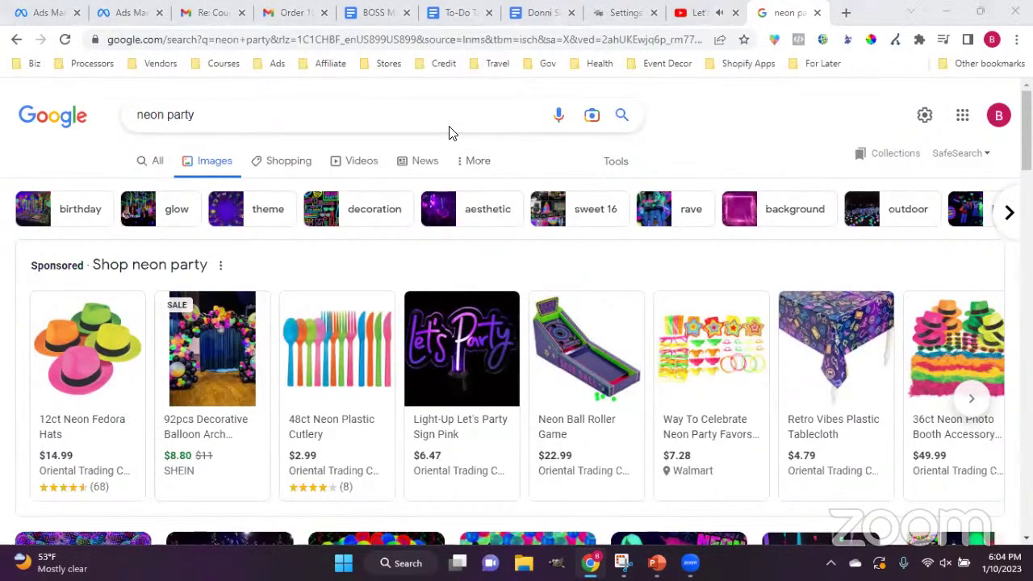
pyautogui.scroll(-1, 452, 133)
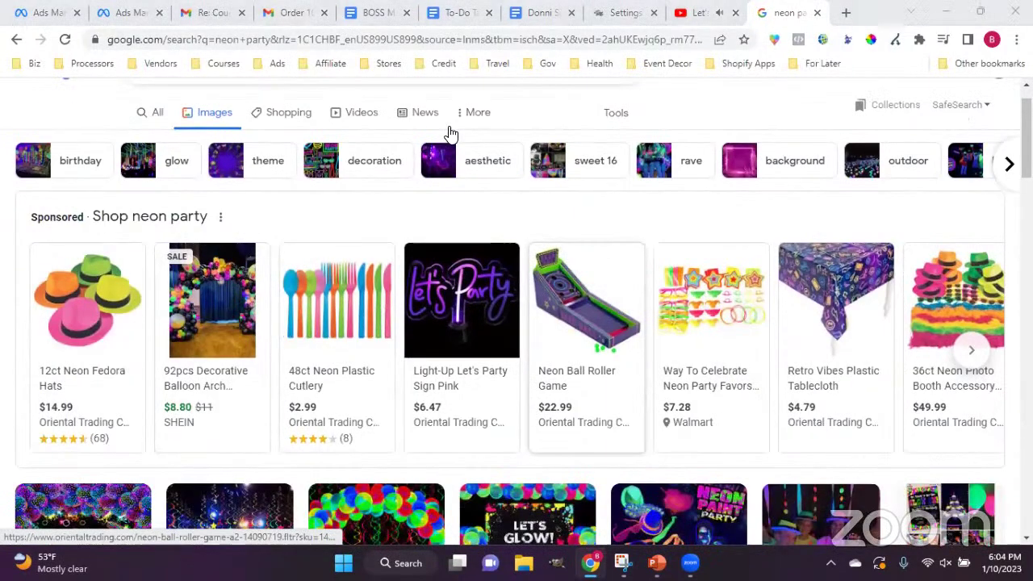
pyautogui.scroll(-2, 632, 368)
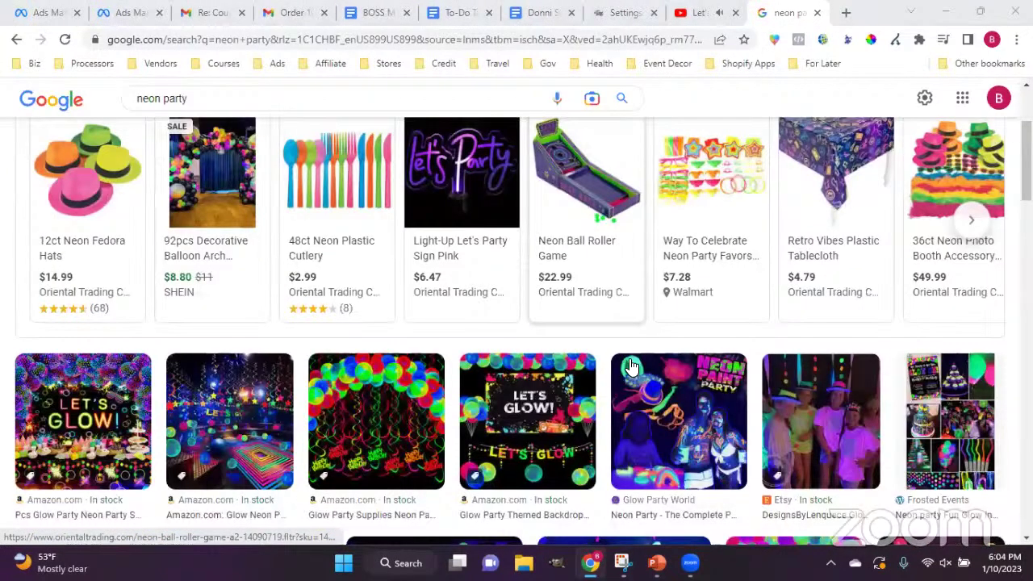
pyautogui.scroll(-2, 589, 310)
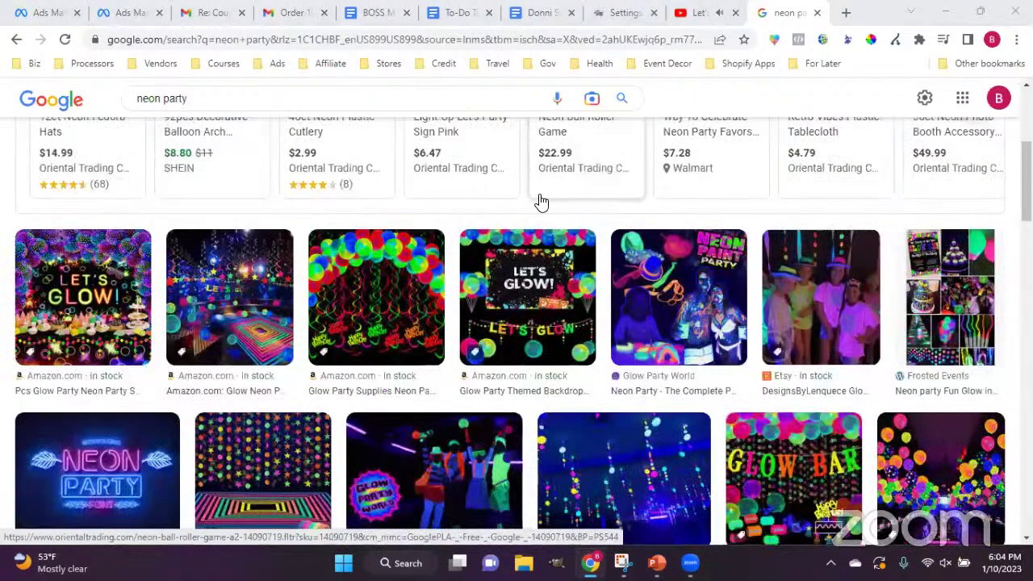
pyautogui.scroll(-1, 540, 201)
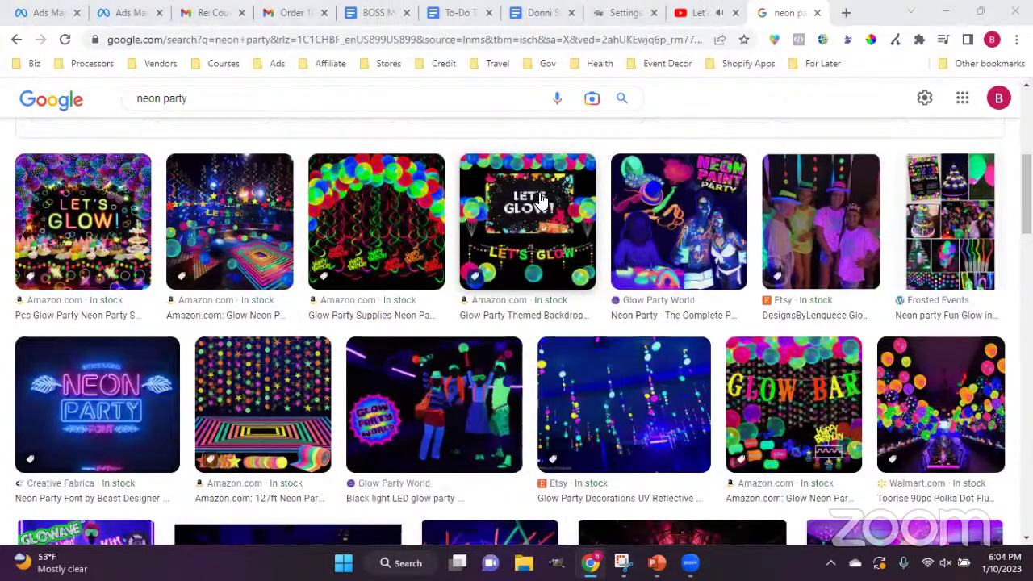
pyautogui.scroll(-2, 540, 199)
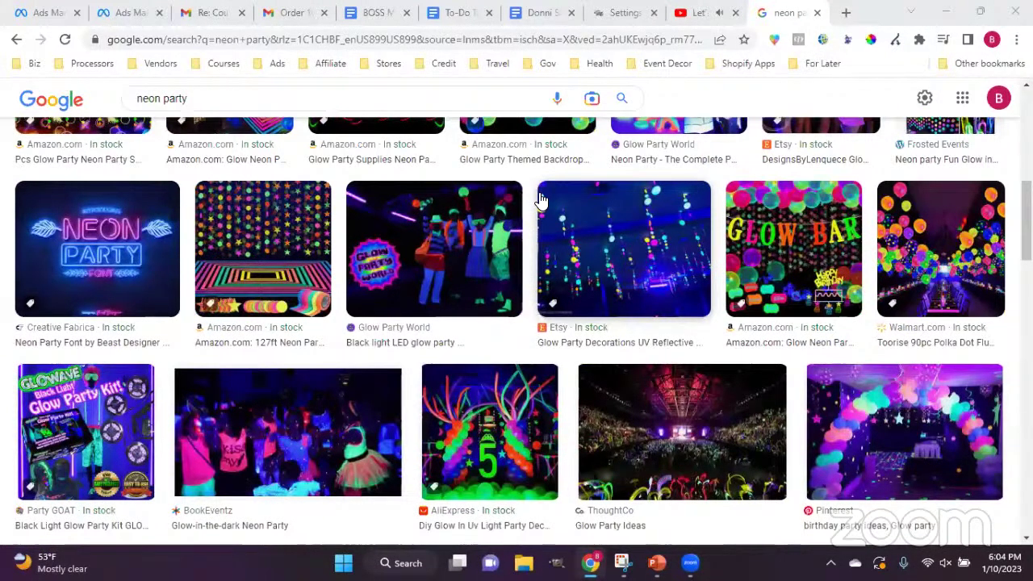
pyautogui.scroll(-3, 541, 199)
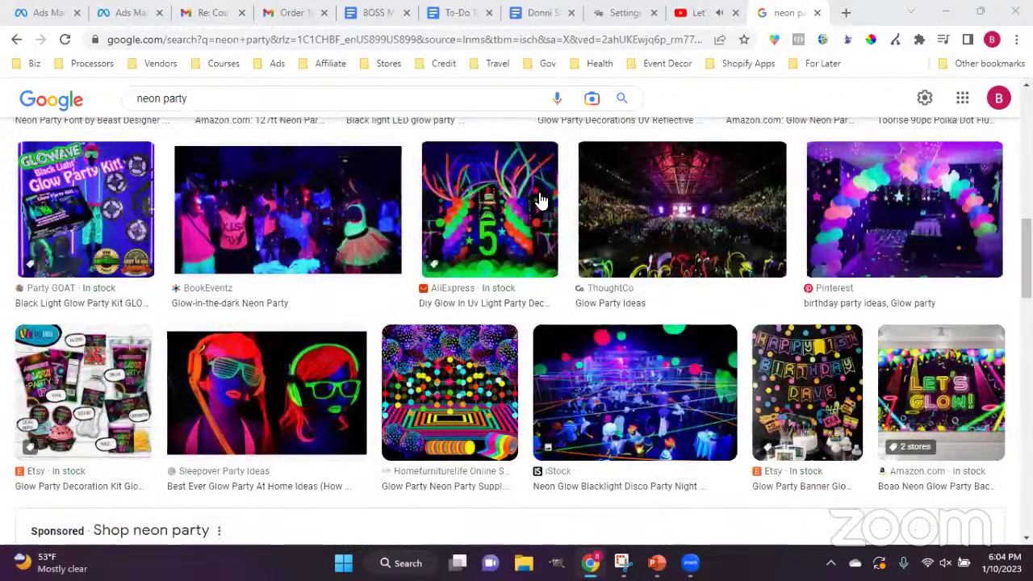
pyautogui.scroll(-3, 541, 199)
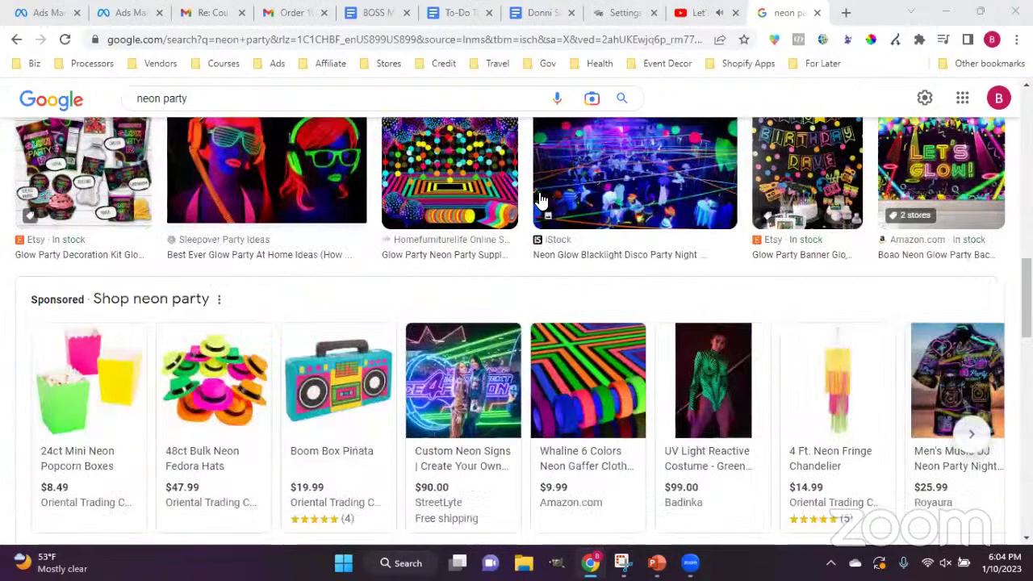
pyautogui.scroll(-3, 540, 200)
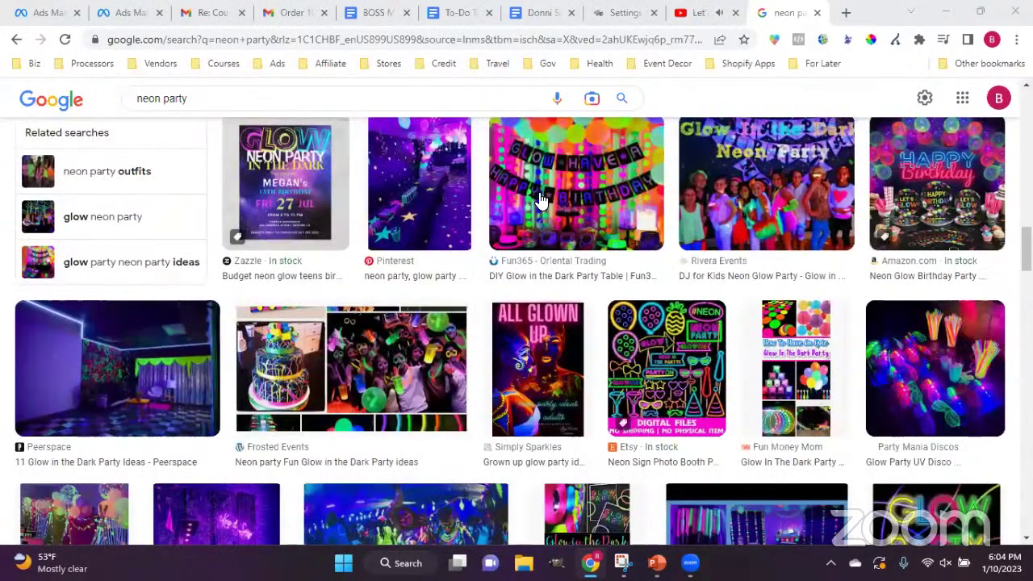
pyautogui.scroll(-3, 540, 199)
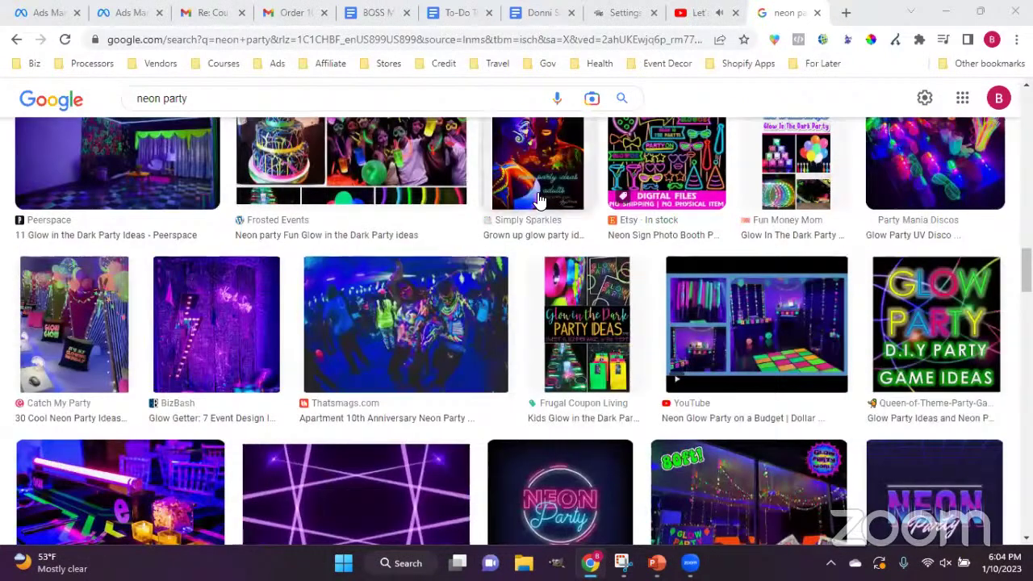
pyautogui.scroll(-1, 541, 199)
pyautogui.scroll(-1, 541, 200)
pyautogui.scroll(-1, 540, 200)
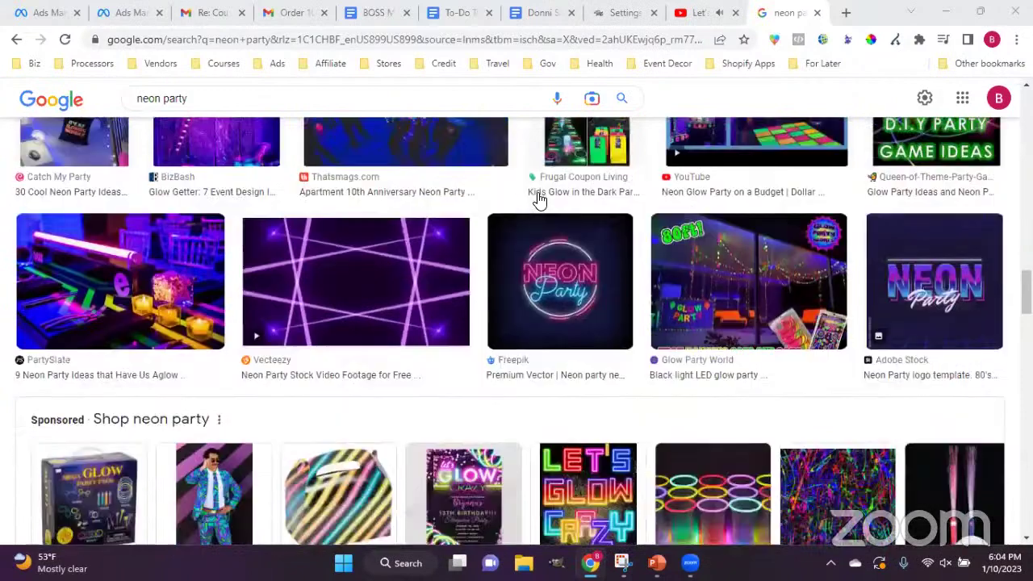
pyautogui.scroll(-1, 541, 199)
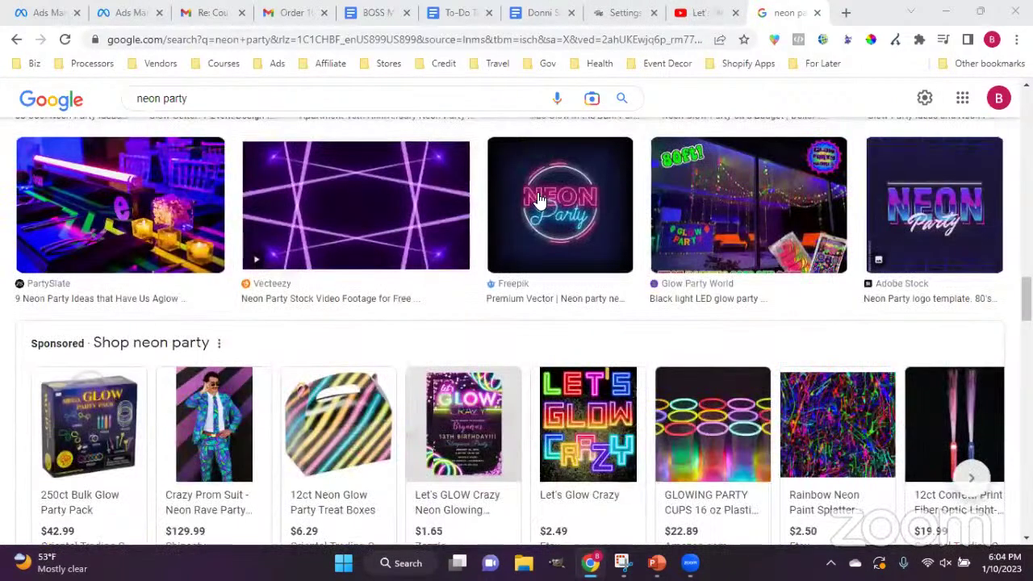
pyautogui.scroll(-1, 541, 199)
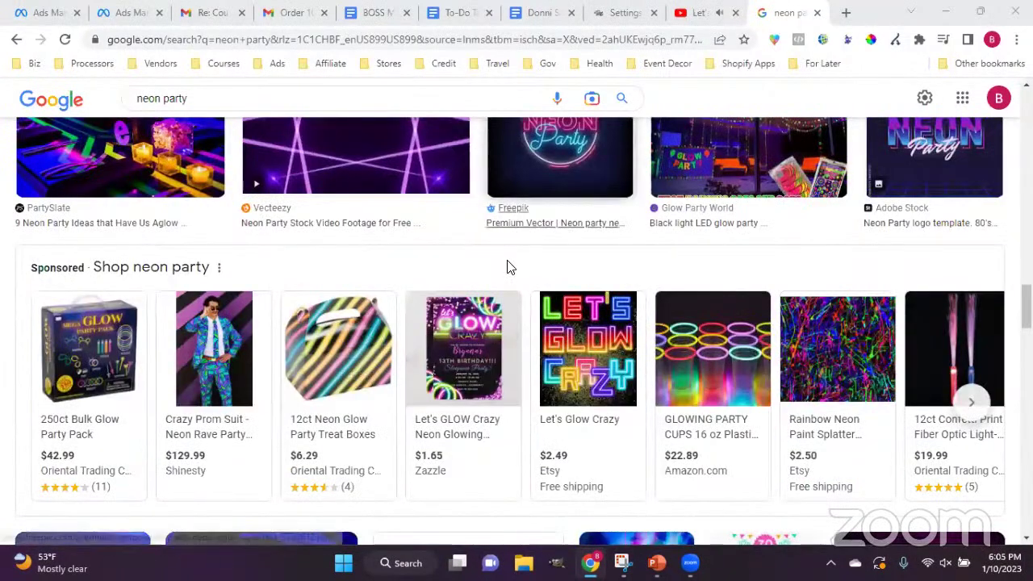
# Open Zazzle's "Let's GLOW Crazy Neon Glowing Birthday Party Invitation" from the sponsored results and return to the image search.
pyautogui.moveTo(487, 334)
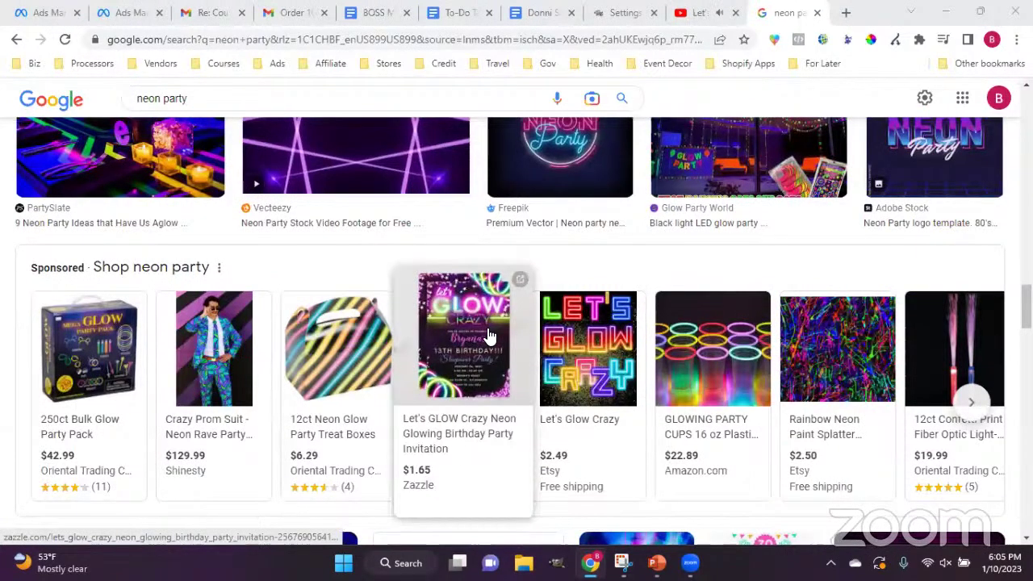
pyautogui.click(487, 330)
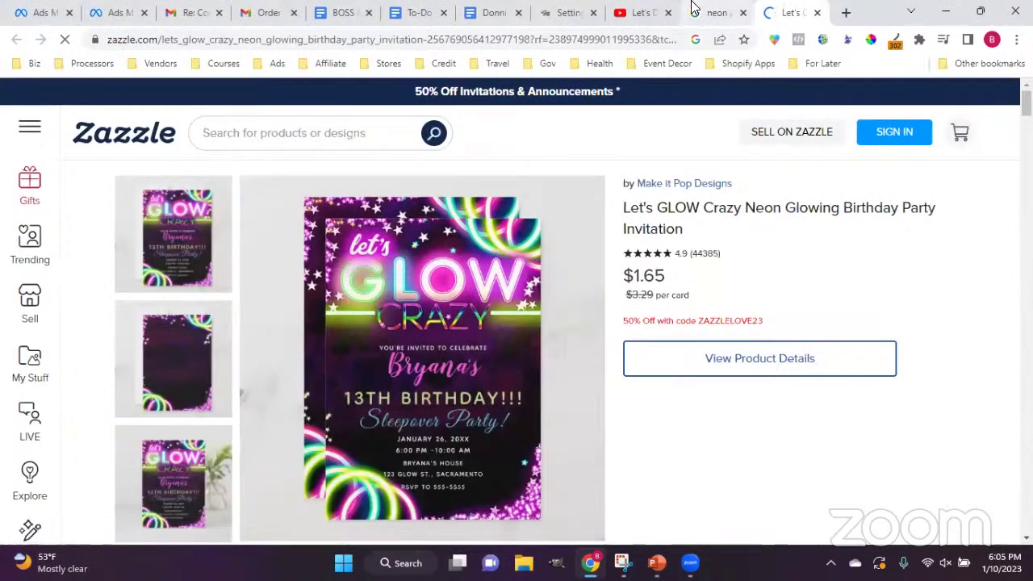
pyautogui.hotkey('ctrl', 'shift', 'Tab')
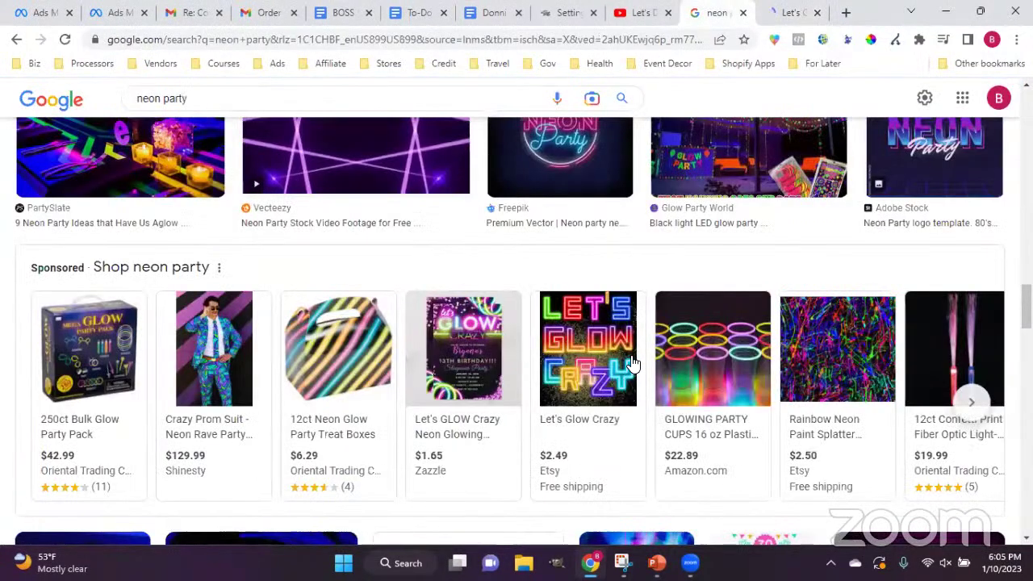
# Preview Amazon's "Let's Glow!" party backdrop image and compare it with the opened Zazzle invitation.
pyautogui.scroll(-3, 634, 361)
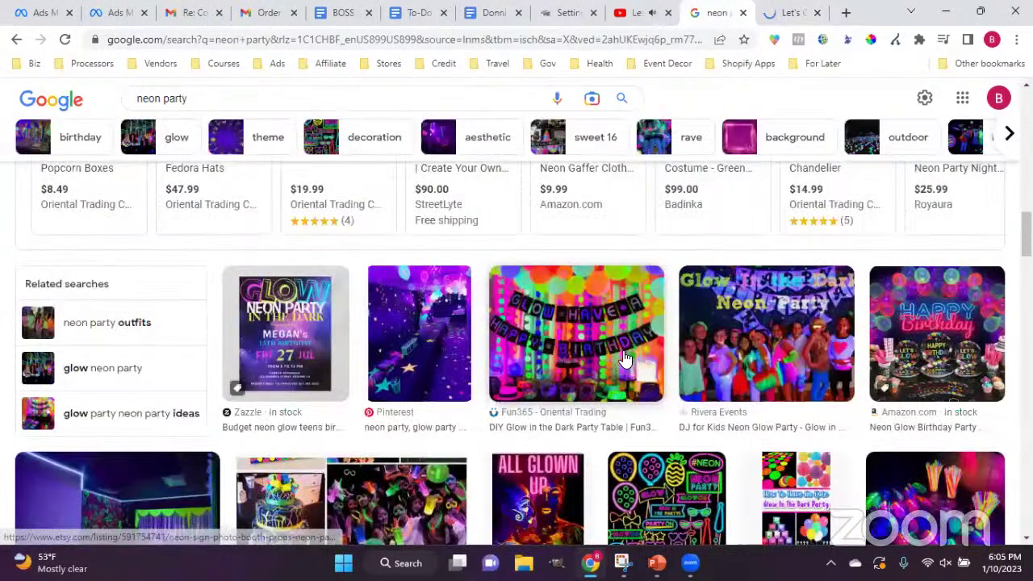
pyautogui.scroll(-5, 623, 357)
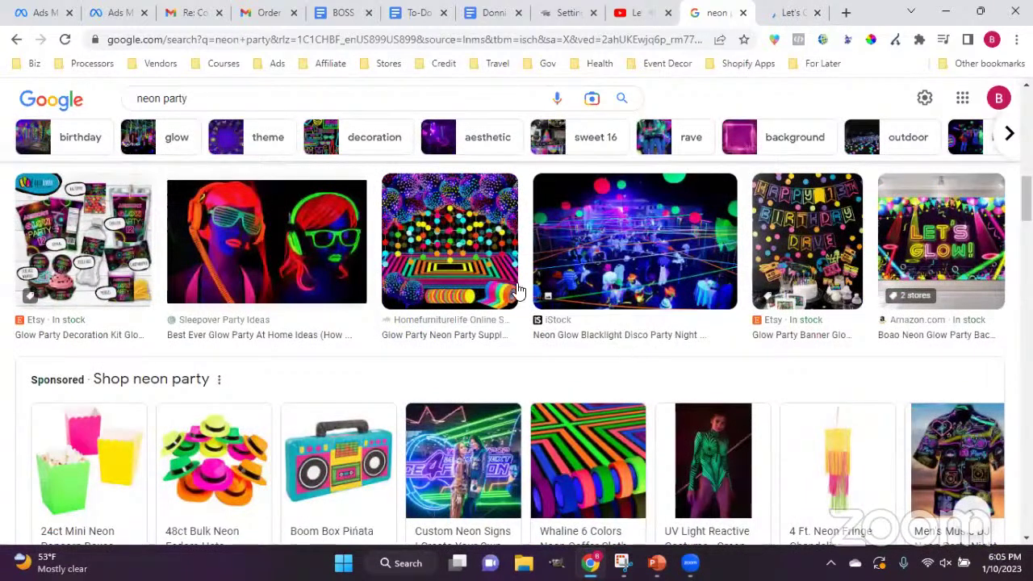
pyautogui.scroll(-5, 519, 291)
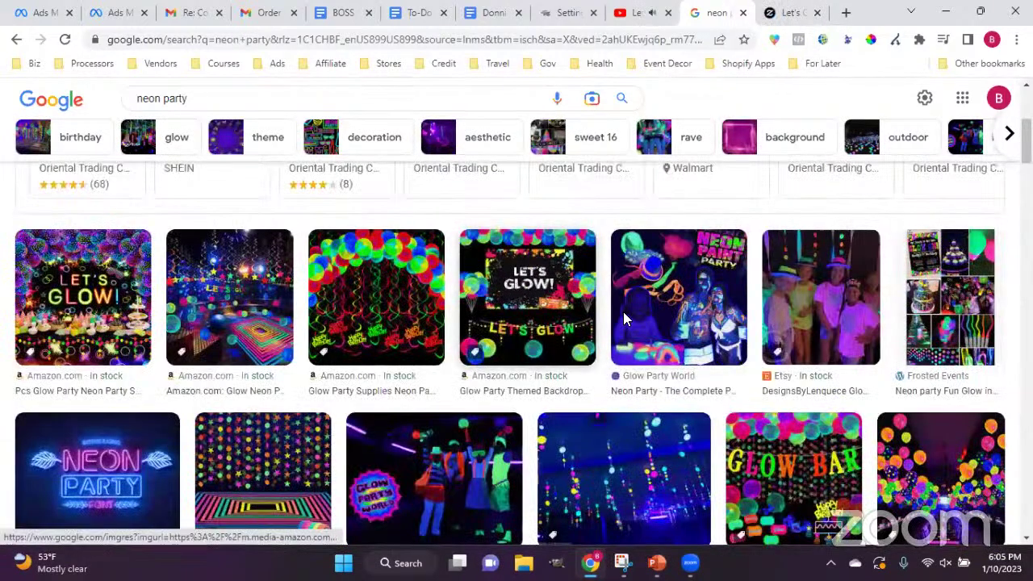
pyautogui.click(574, 331)
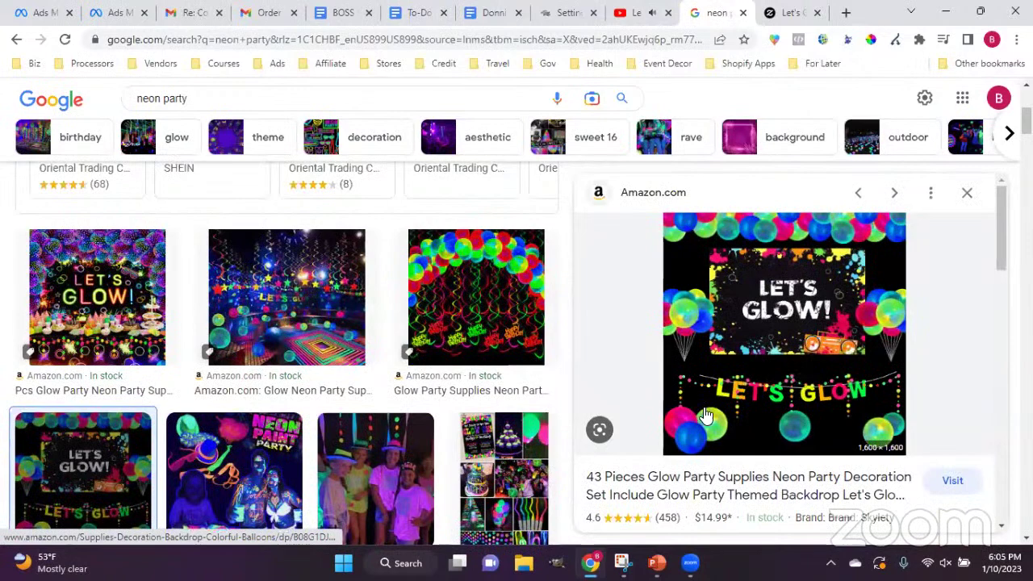
pyautogui.click(771, 11)
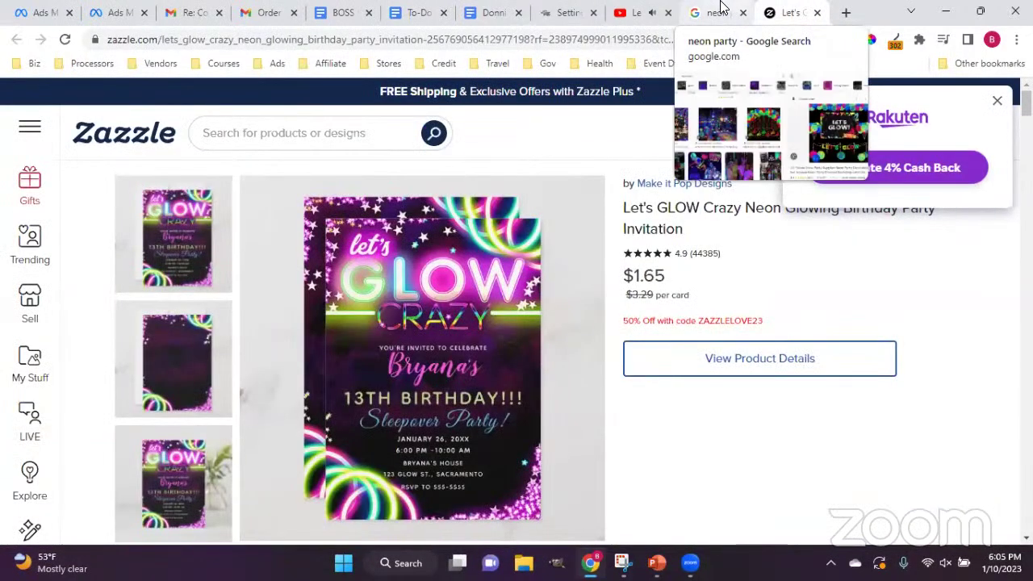
pyautogui.click(719, 11)
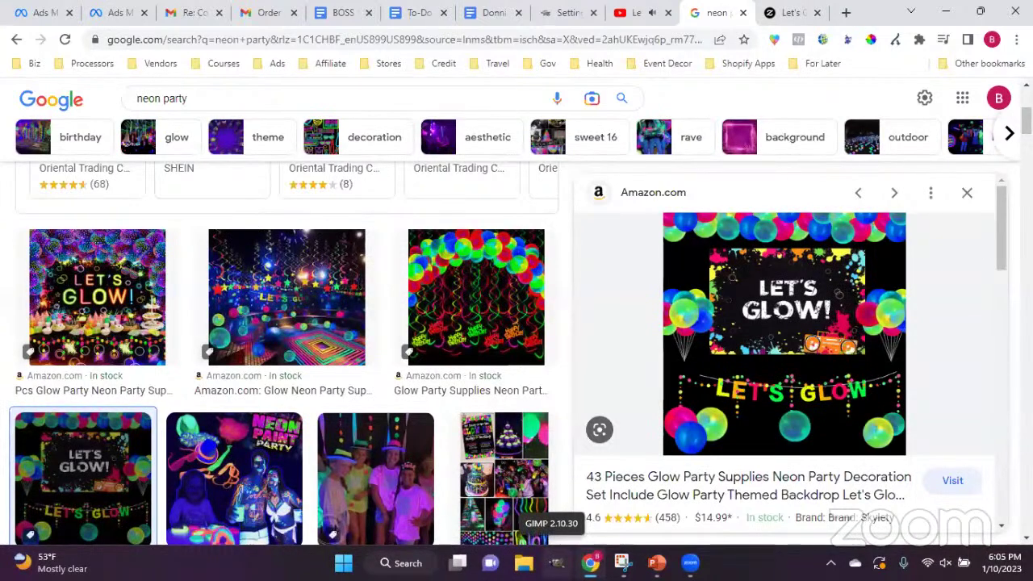
# Switch to GIMP and create a new image 5000 px wide and 7000 px high, accepting the large image size.
pyautogui.click(556, 562)
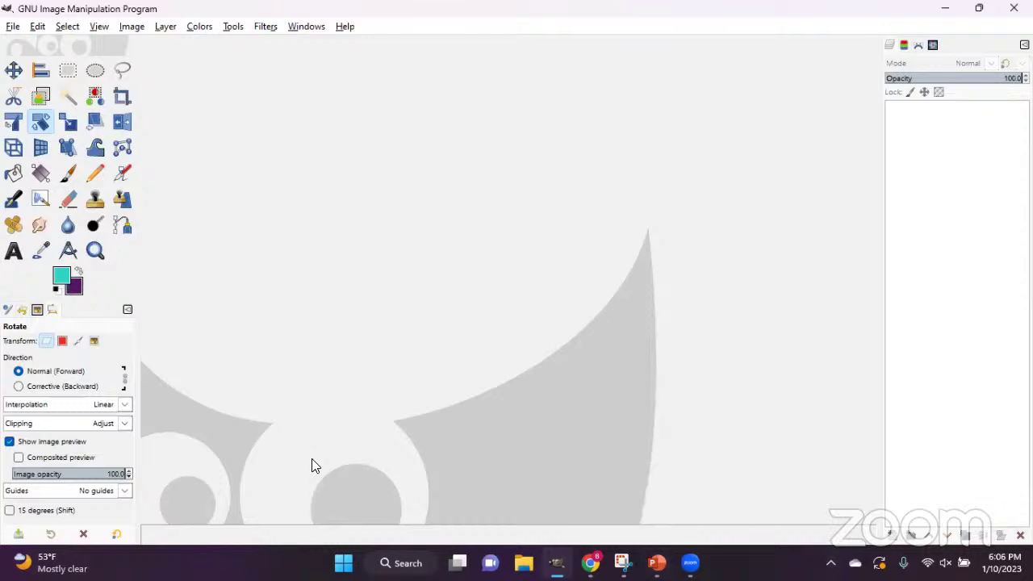
pyautogui.click(12, 27)
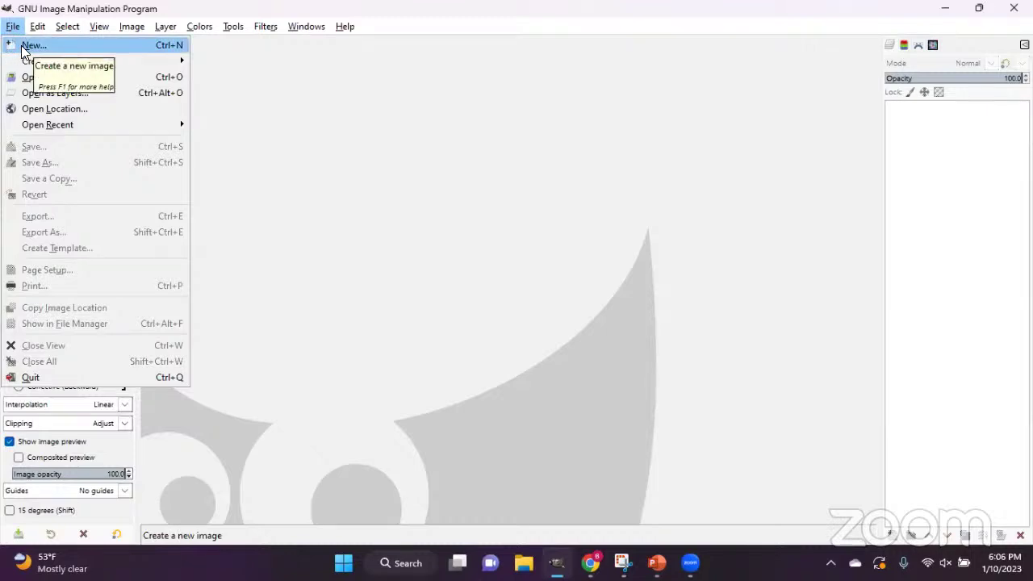
pyautogui.click(24, 47)
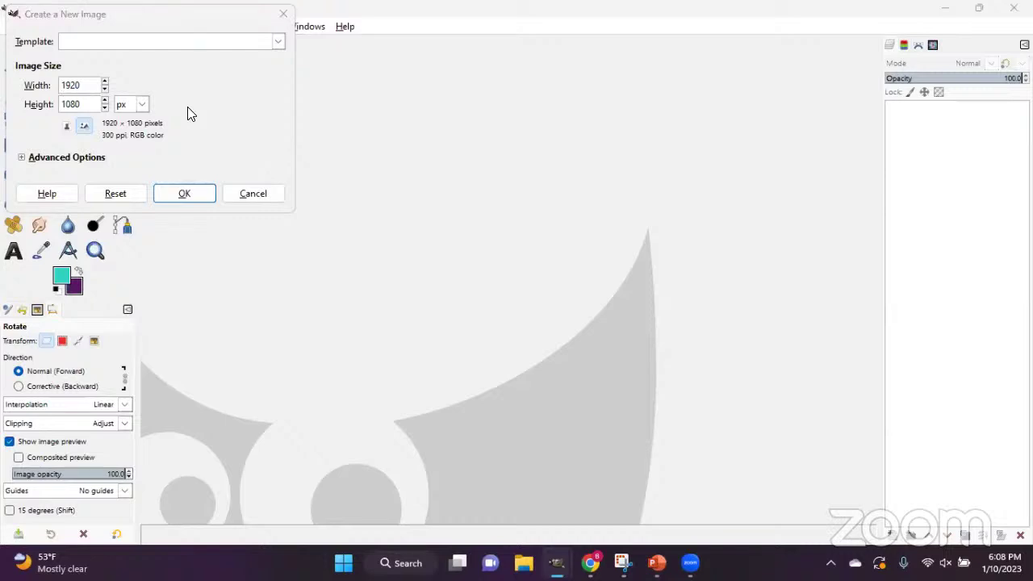
pyautogui.click(88, 85)
pyautogui.doubleClick(88, 84)
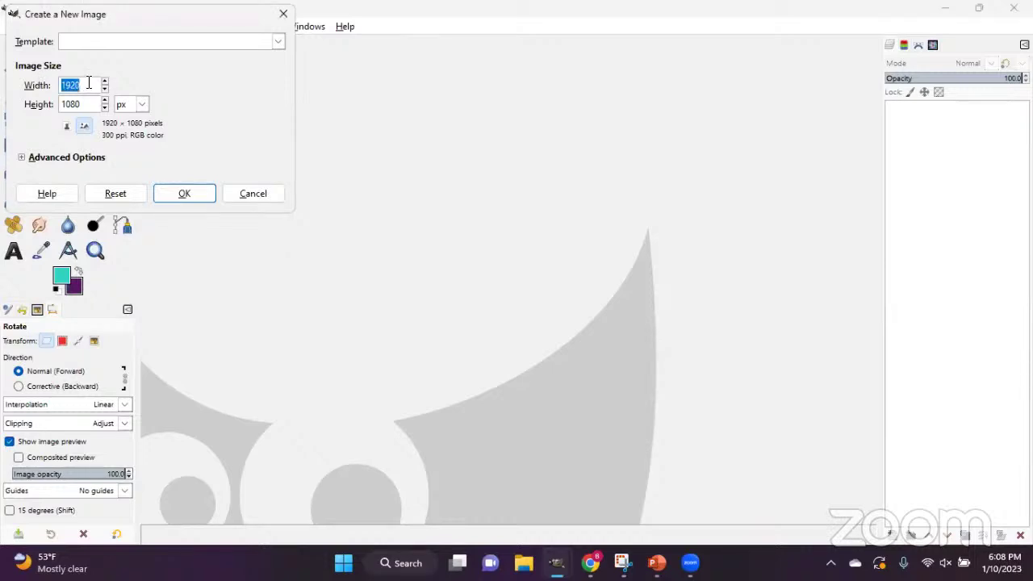
pyautogui.write('5000')
pyautogui.press('Tab')
pyautogui.write('7000')
pyautogui.click(142, 105)
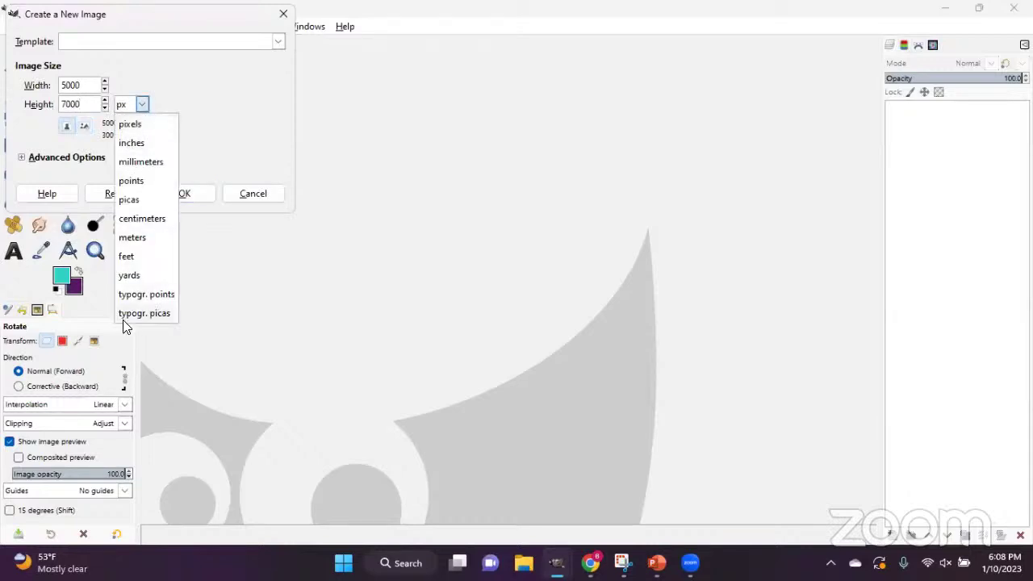
pyautogui.click(165, 89)
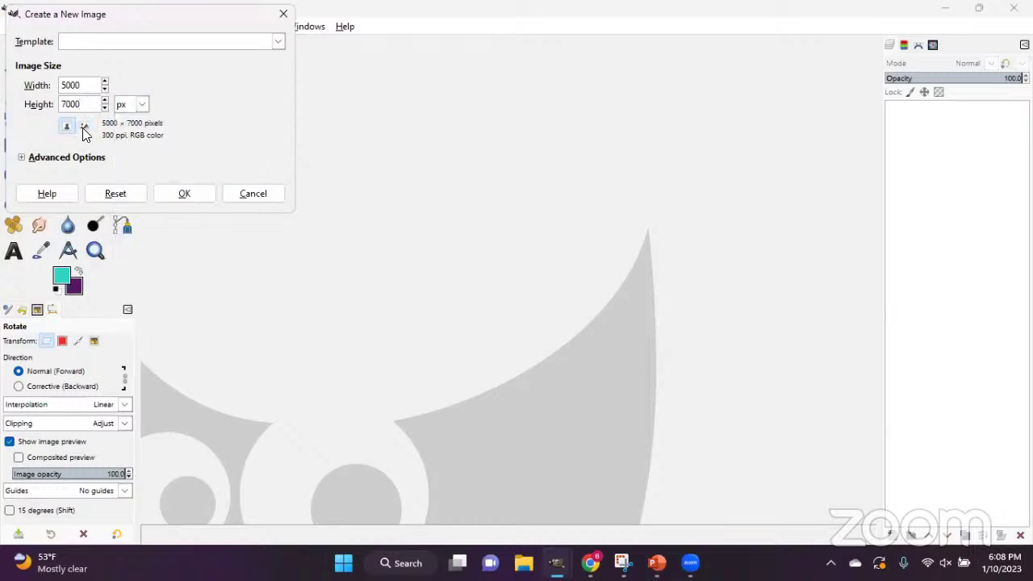
pyautogui.click(184, 195)
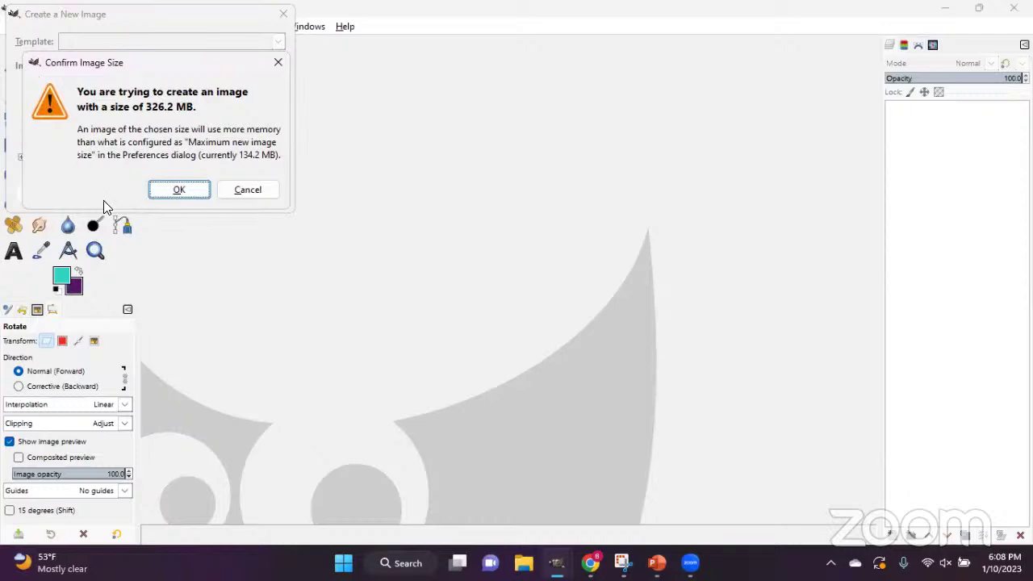
pyautogui.click(175, 192)
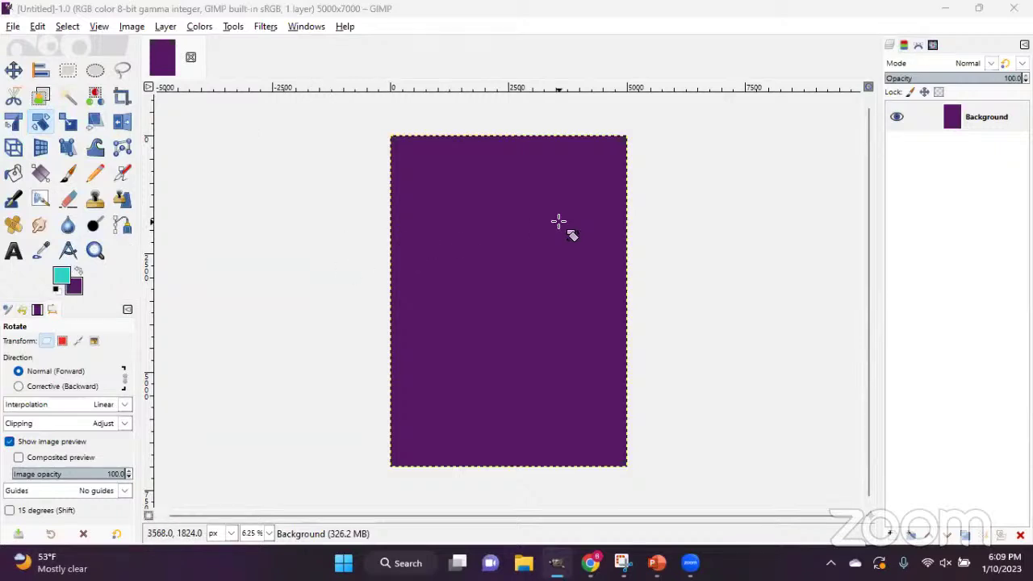
# Save the image as GlowNeon.xcf in the Training folder on the Desktop.
pyautogui.click(14, 28)
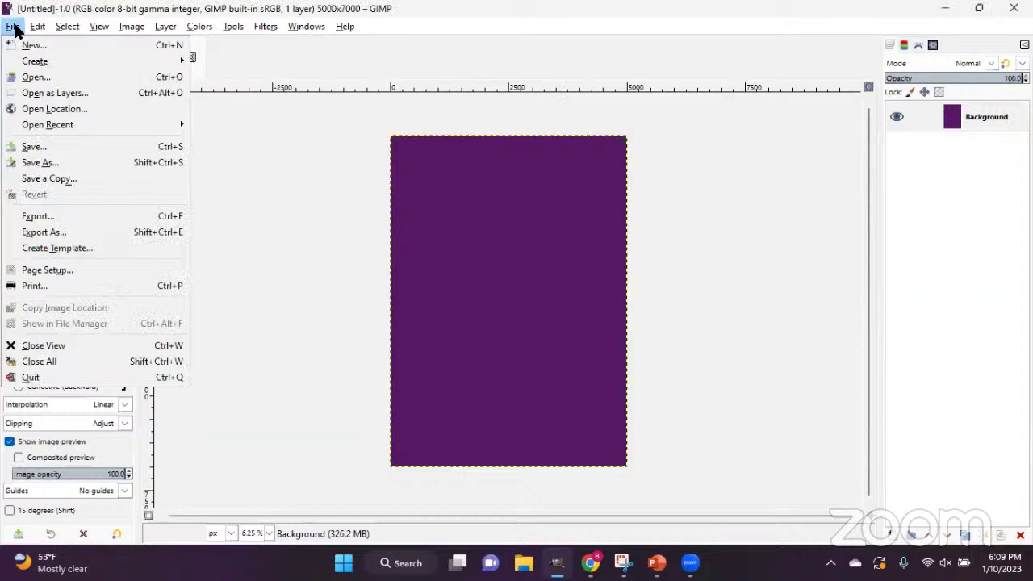
pyautogui.click(33, 163)
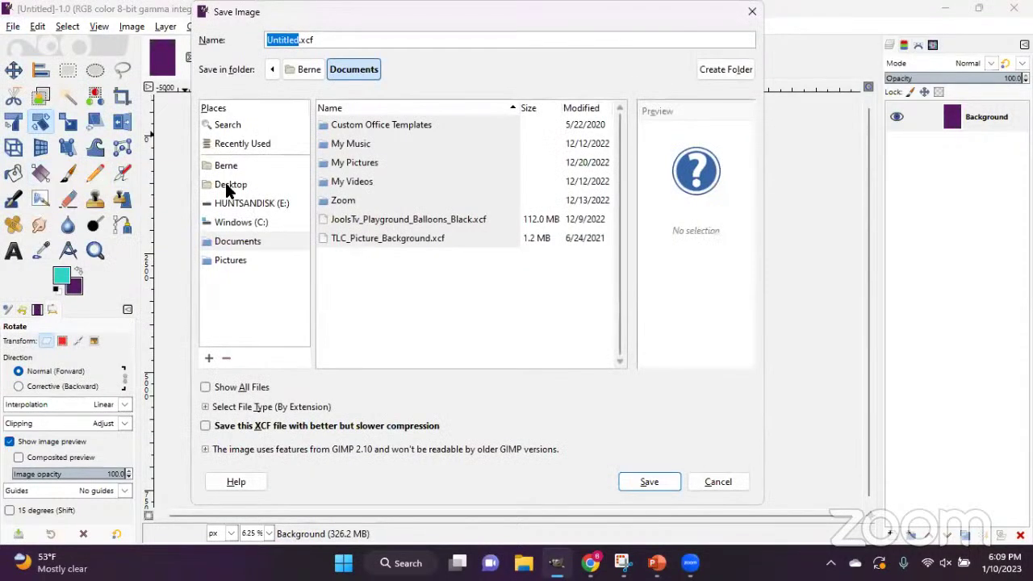
pyautogui.click(228, 186)
pyautogui.doubleClick(337, 161)
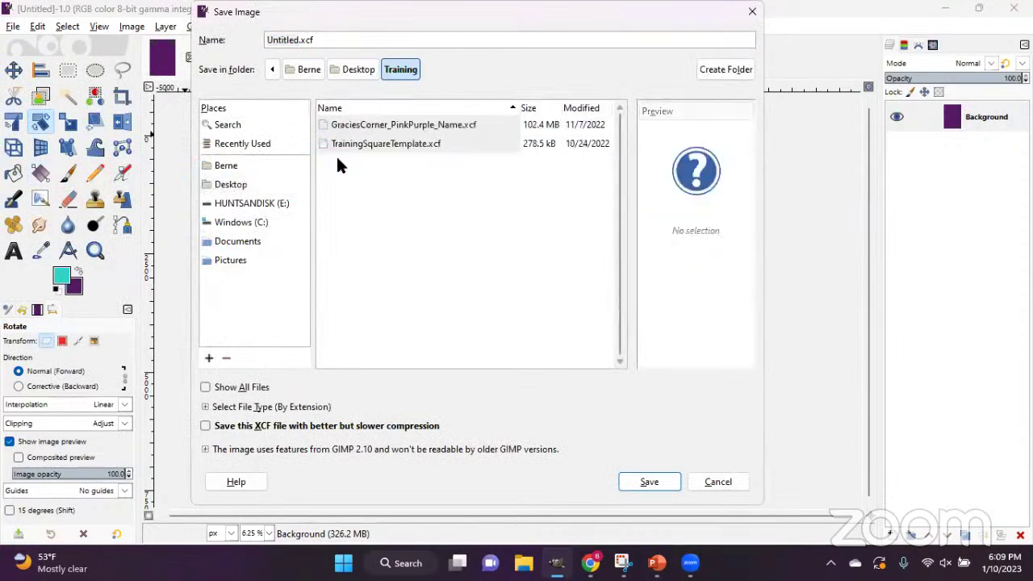
pyautogui.click(292, 41)
pyautogui.click(300, 41)
pyautogui.press('BackSpace')
pyautogui.press('BackSpace')
pyautogui.press('BackSpace')
pyautogui.press('BackSpace')
pyautogui.press('BackSpace')
pyautogui.press('BackSpace')
pyautogui.press('BackSpace')
pyautogui.press('BackSpace')
pyautogui.write('GlowNeon')
pyautogui.press('Return')
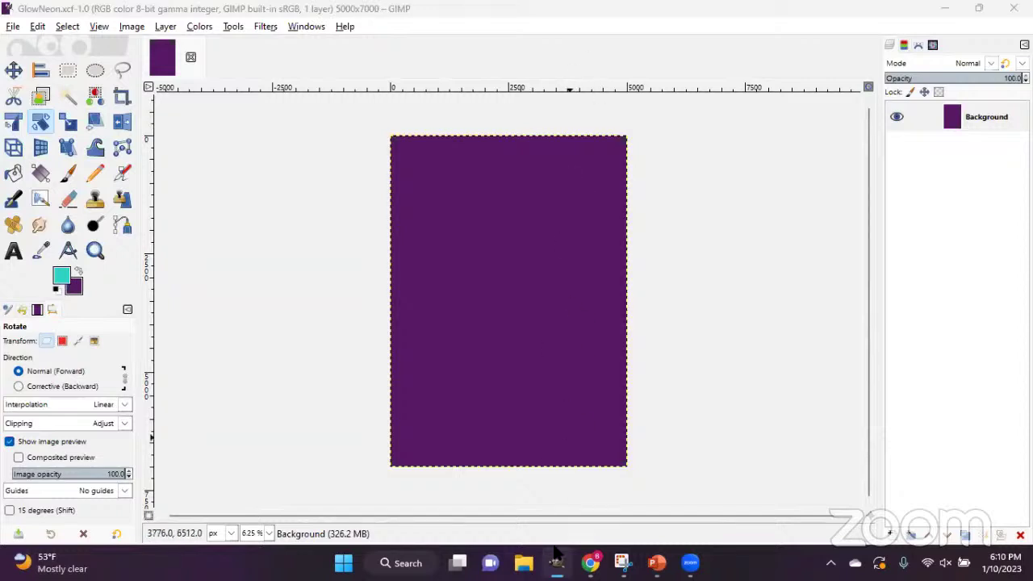
# Switch to the browser and compare the Zazzle glow invitation with the neon party image results.
pyautogui.moveTo(591, 563)
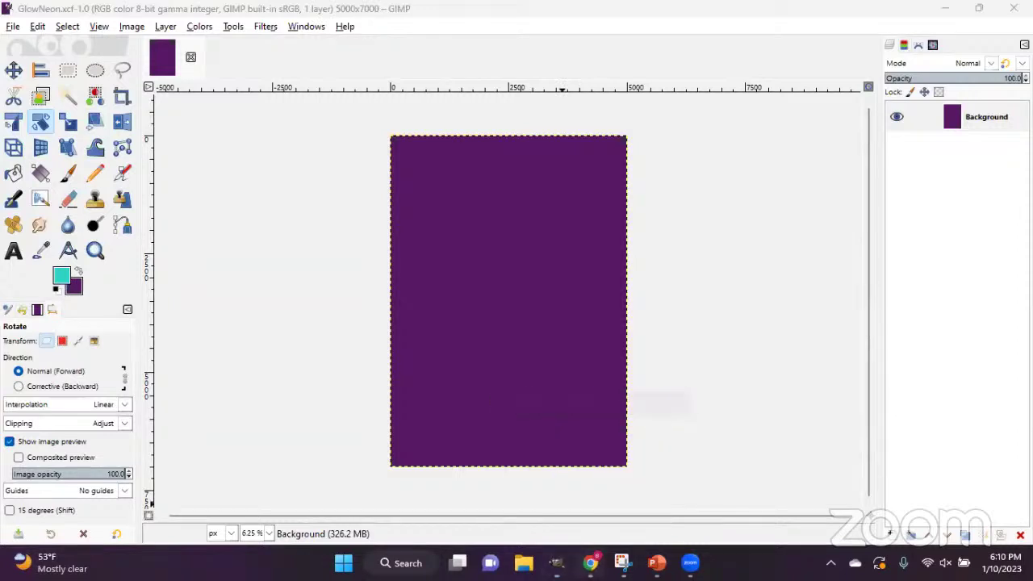
pyautogui.hotkey('alt', 'Tab')
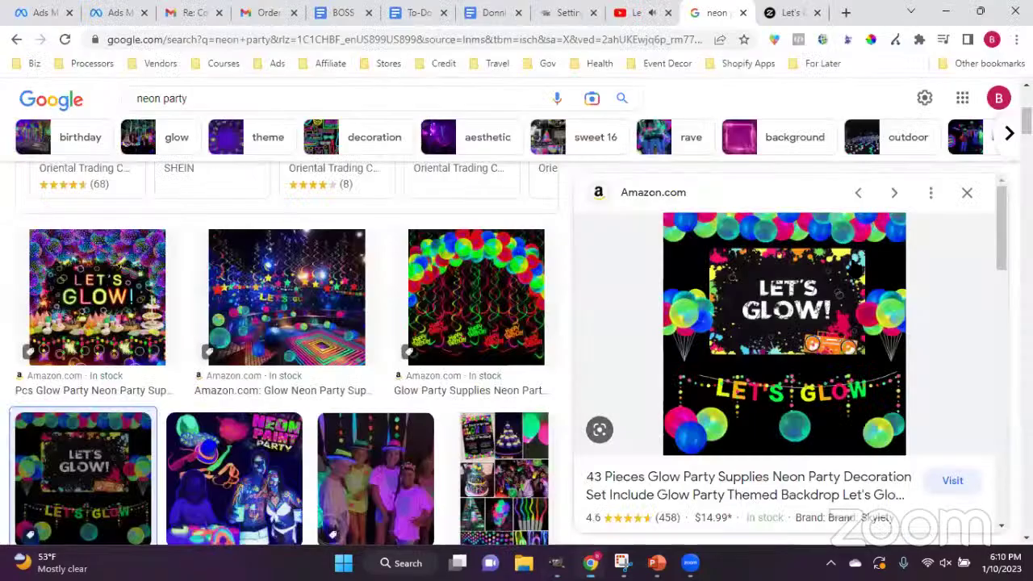
pyautogui.click(781, 9)
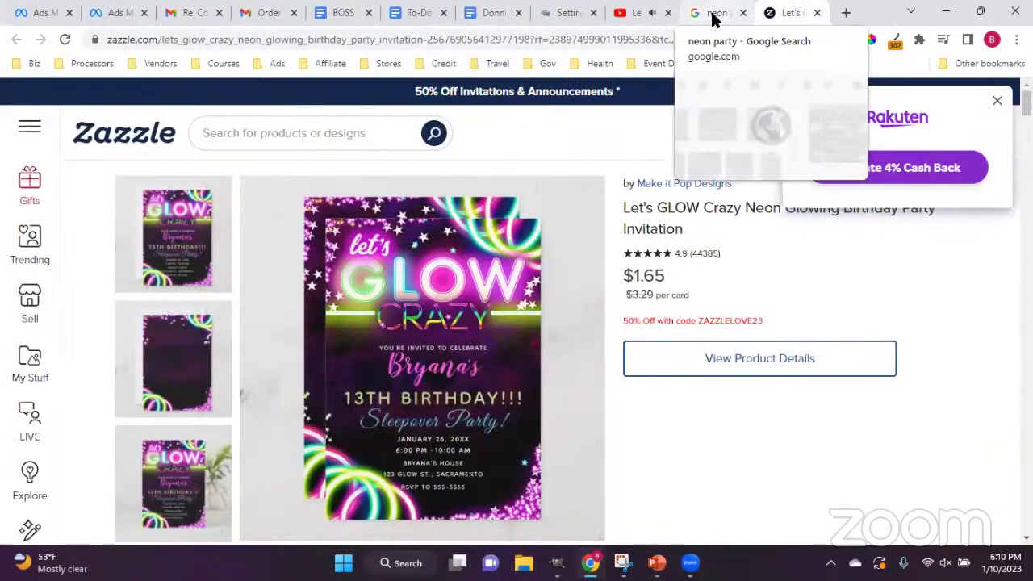
pyautogui.click(715, 14)
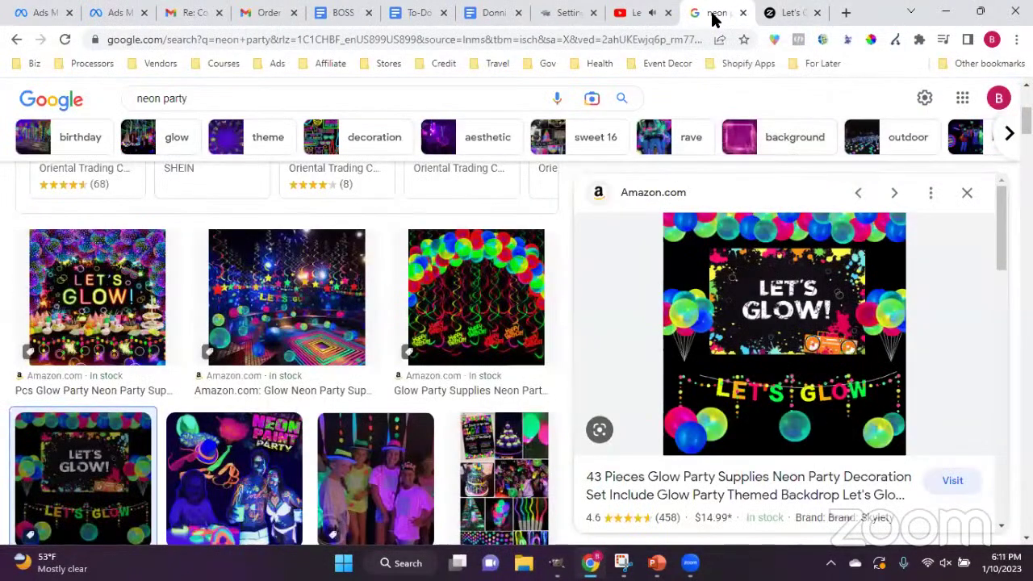
pyautogui.click(773, 11)
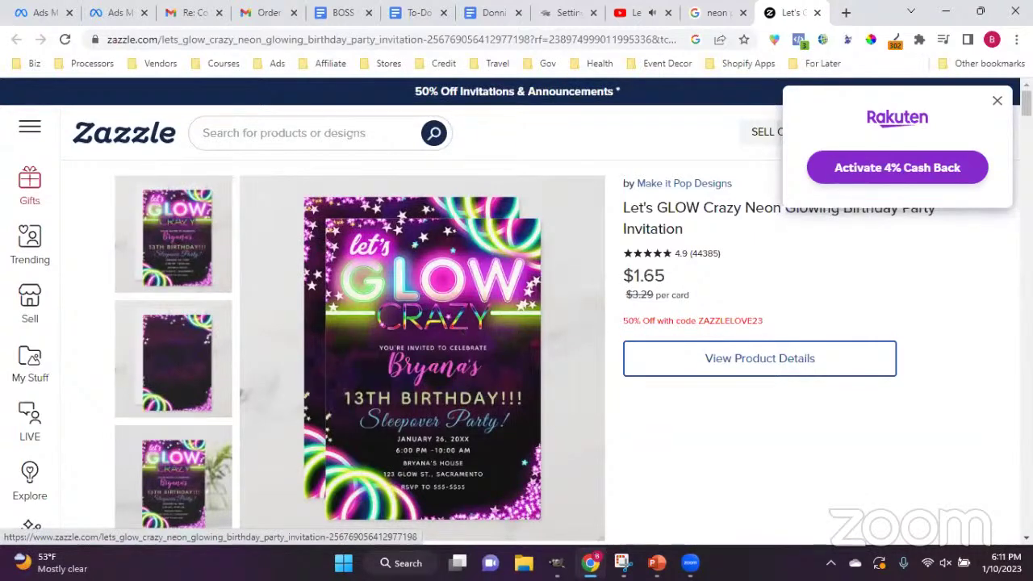
# Switch back to GIMP, activate the Text tool and set its font to Neon Light.
pyautogui.moveTo(556, 562)
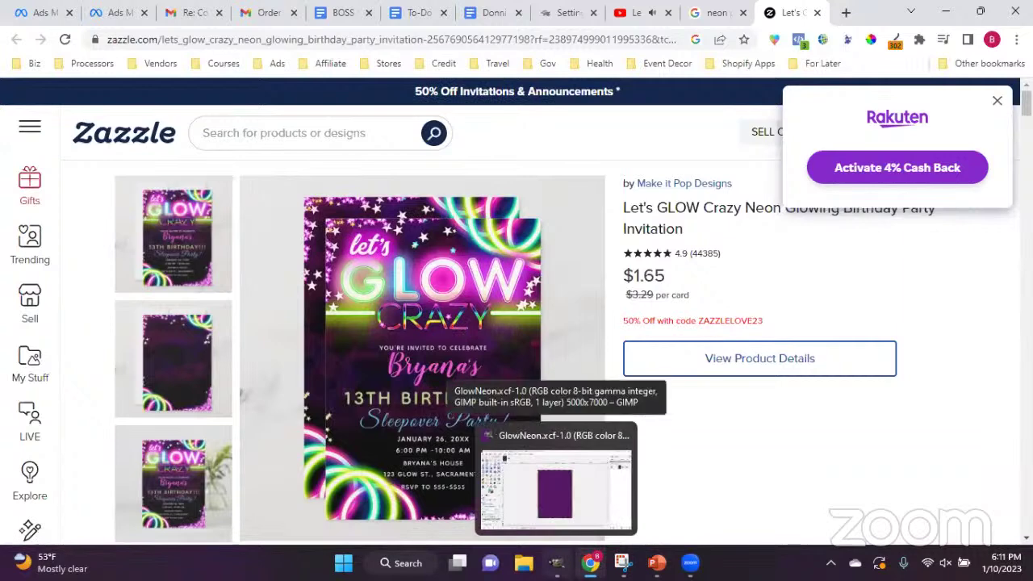
pyautogui.click(555, 484)
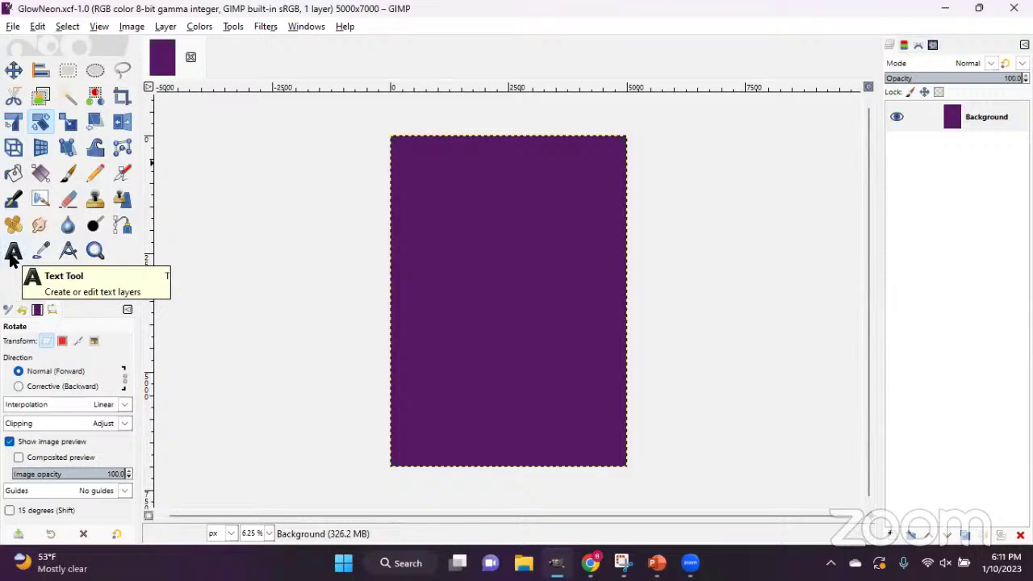
pyautogui.click(12, 255)
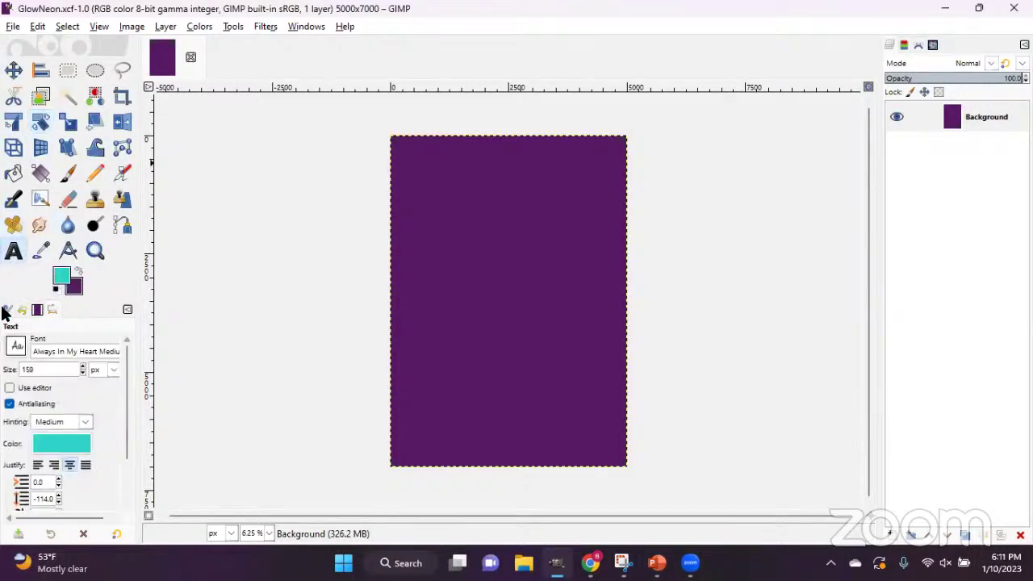
pyautogui.click(16, 347)
pyautogui.moveTo(129, 117); pyautogui.dragTo(130, 180)
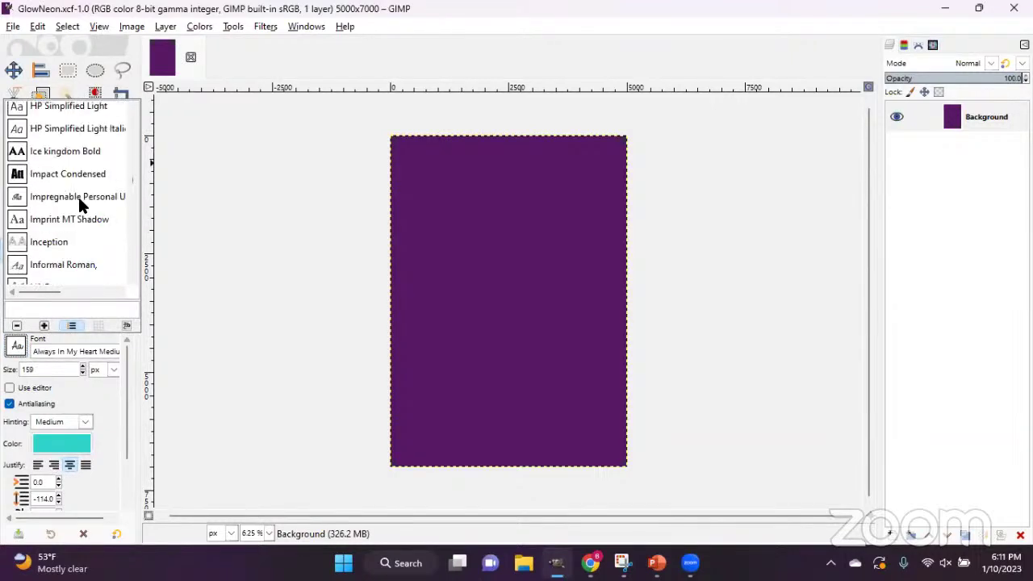
pyautogui.scroll(-5, 78, 198)
pyautogui.scroll(-7, 78, 203)
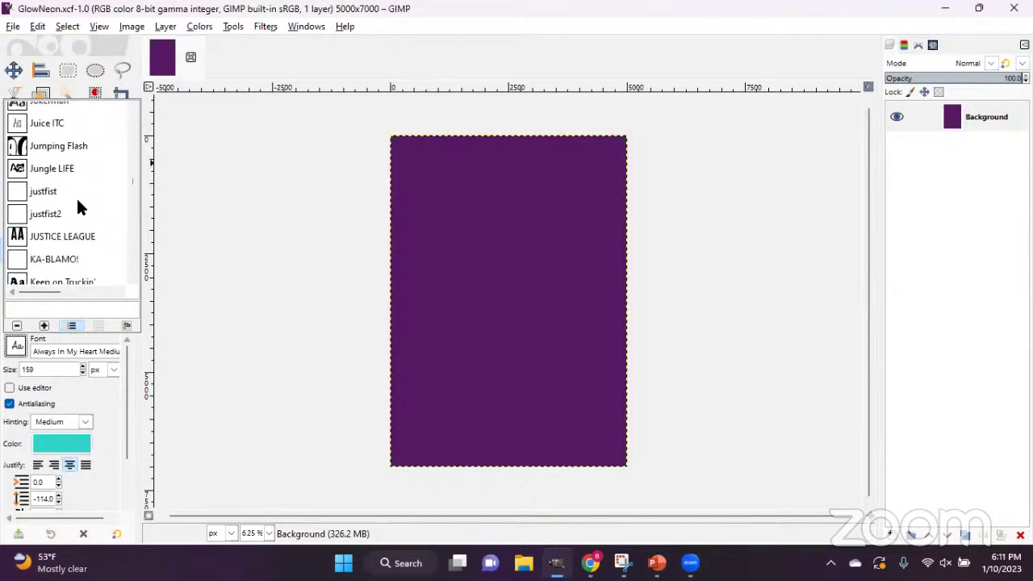
pyautogui.scroll(-10, 78, 206)
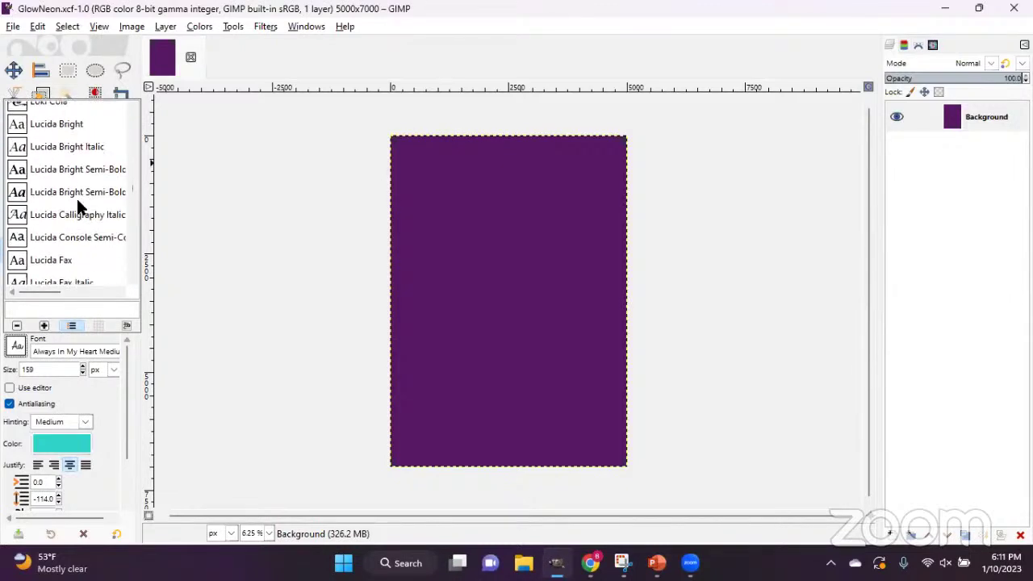
pyautogui.scroll(-5, 75, 196)
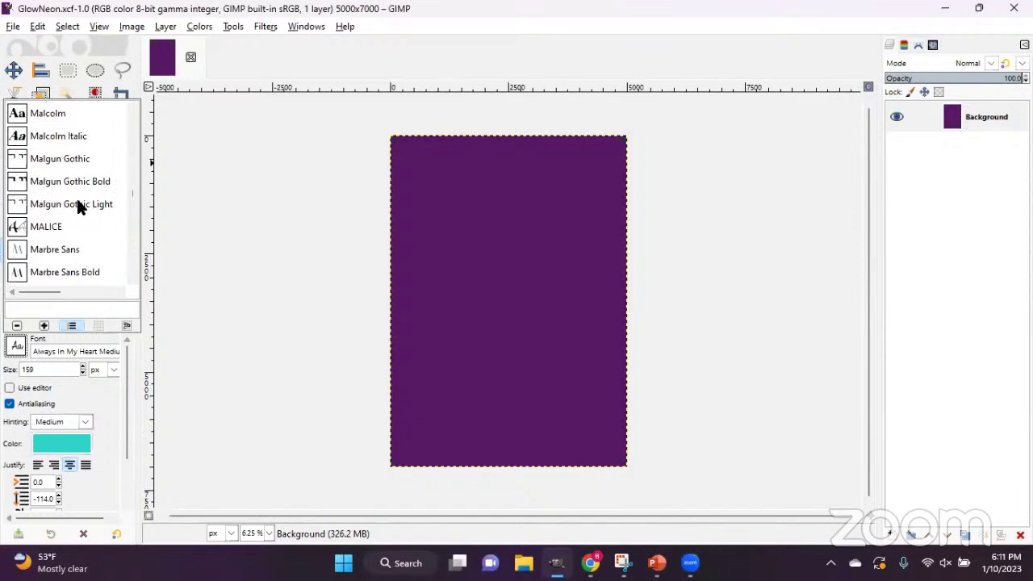
pyautogui.scroll(-10, 76, 206)
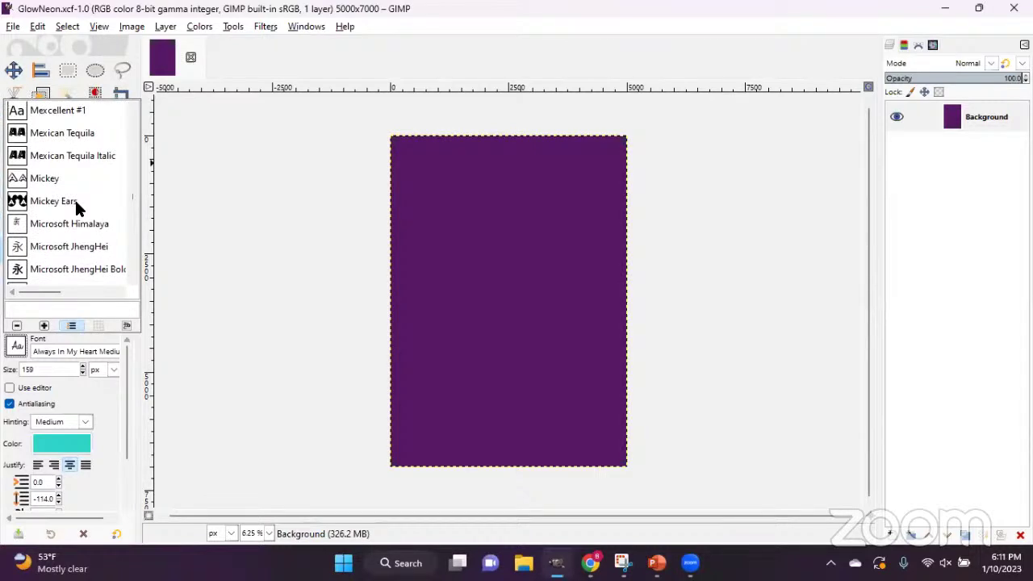
pyautogui.scroll(-3, 77, 208)
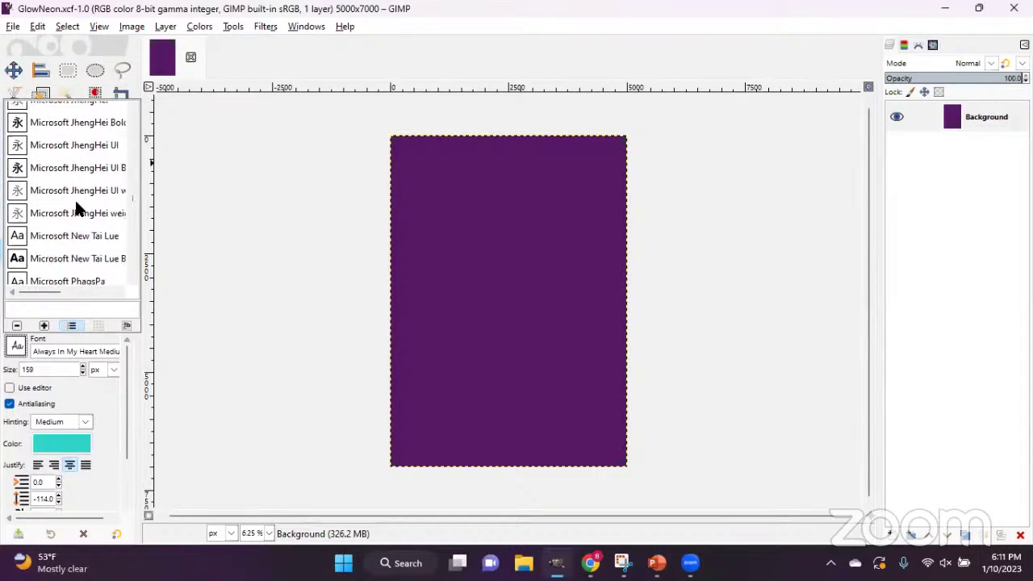
pyautogui.scroll(-4, 77, 209)
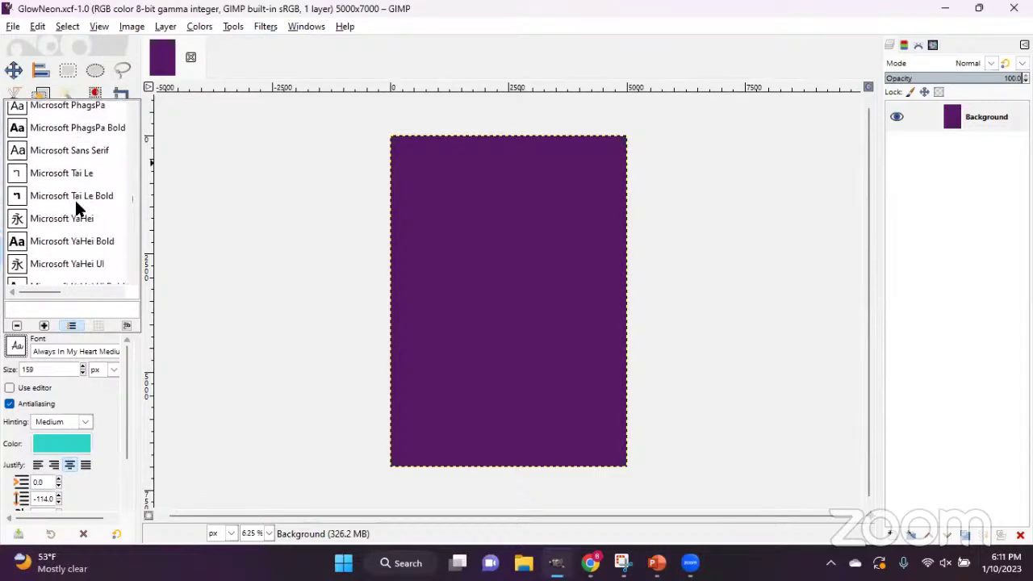
pyautogui.scroll(-8, 77, 208)
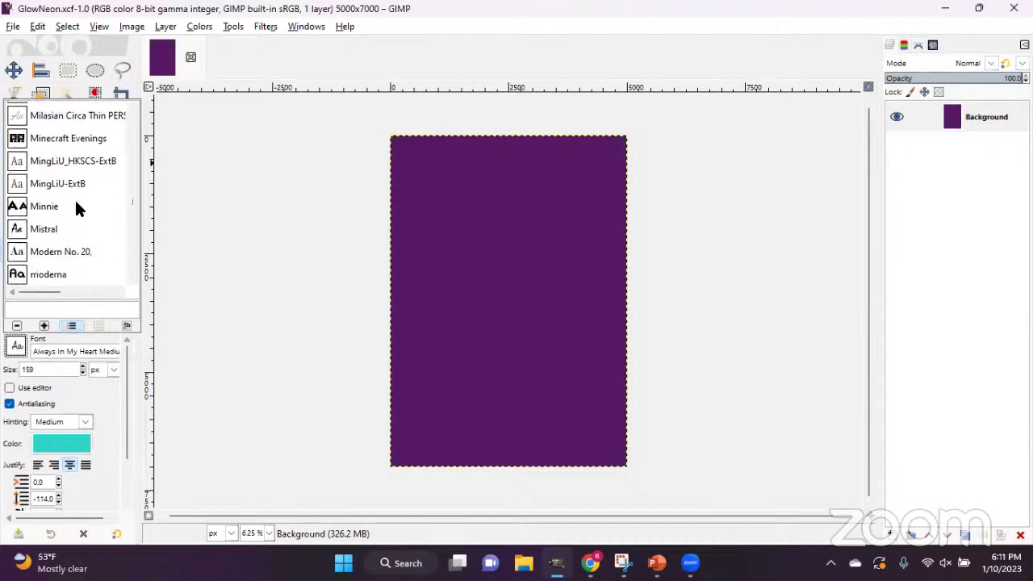
pyautogui.scroll(-3, 77, 208)
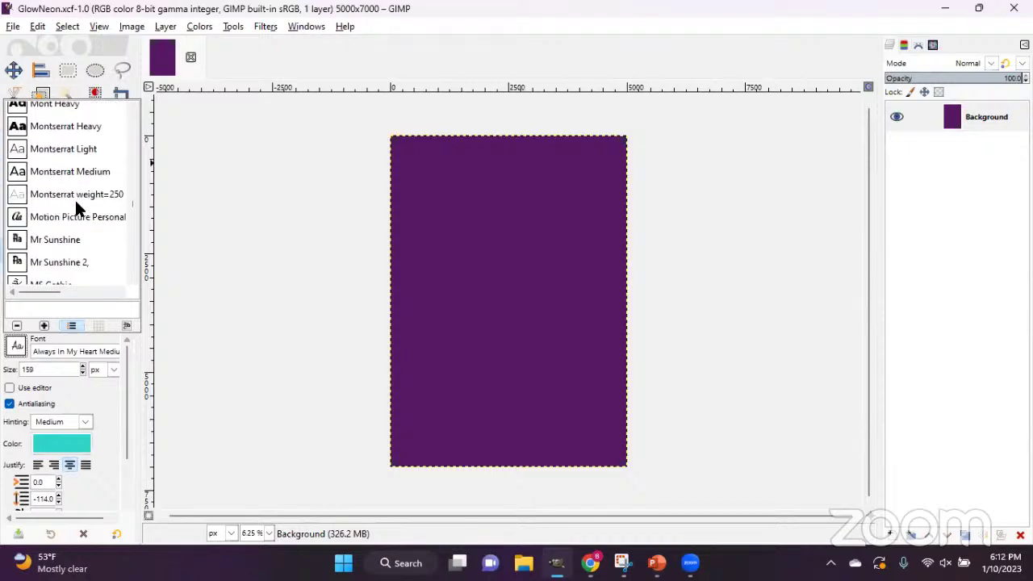
pyautogui.scroll(-15, 74, 198)
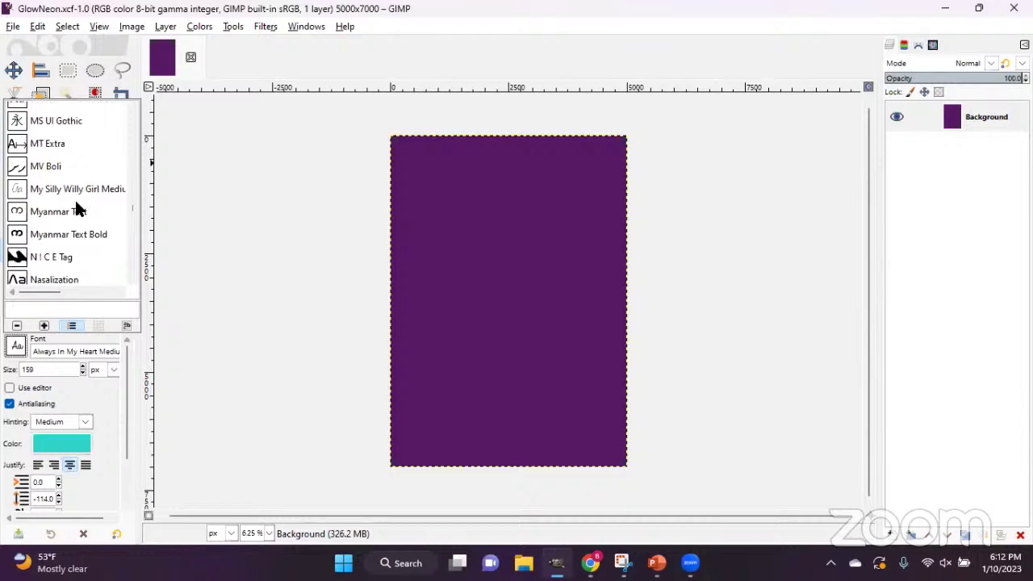
pyautogui.scroll(-8, 75, 200)
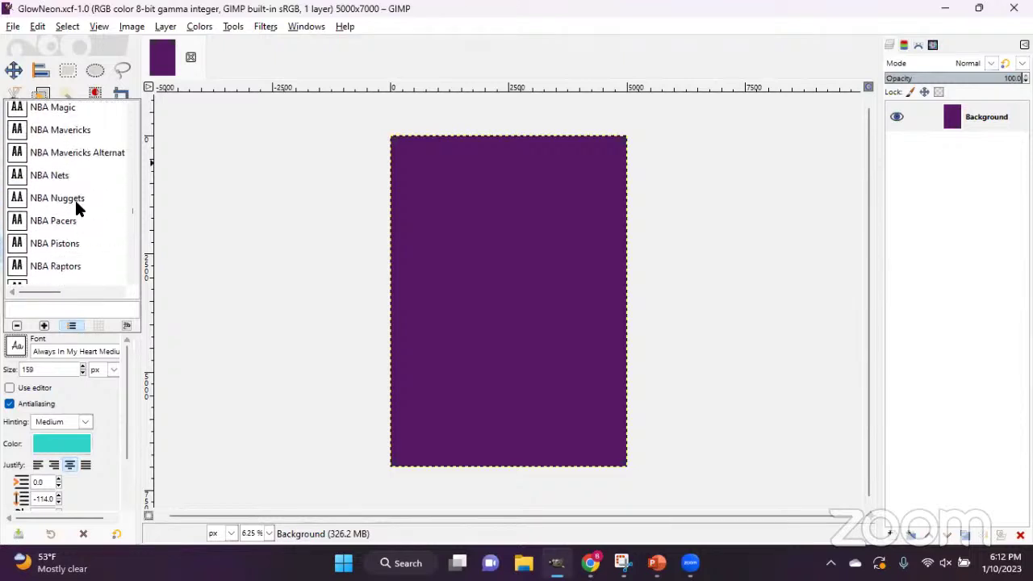
pyautogui.scroll(-5, 75, 209)
pyautogui.scroll(1, 78, 209)
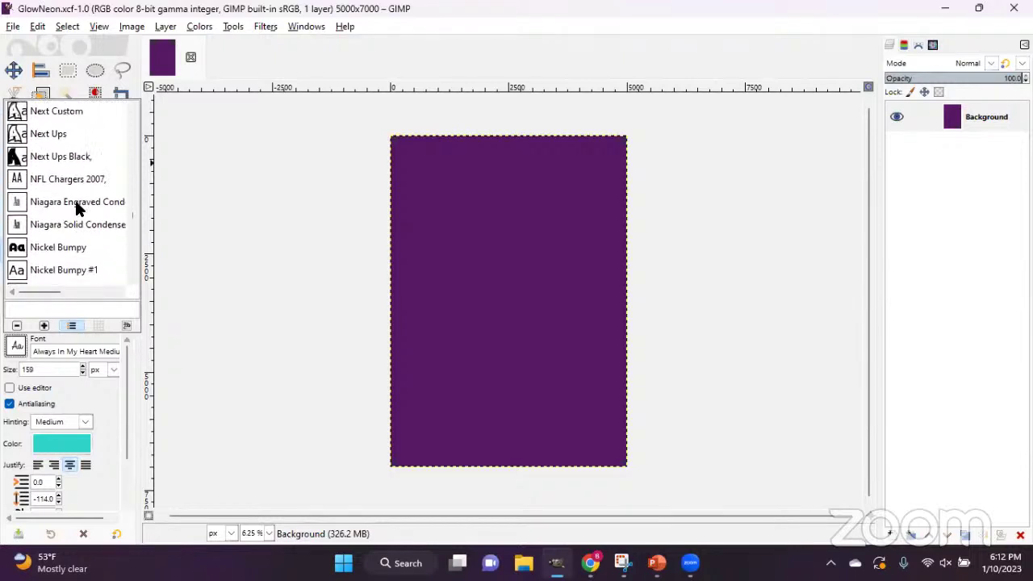
pyautogui.scroll(1, 79, 209)
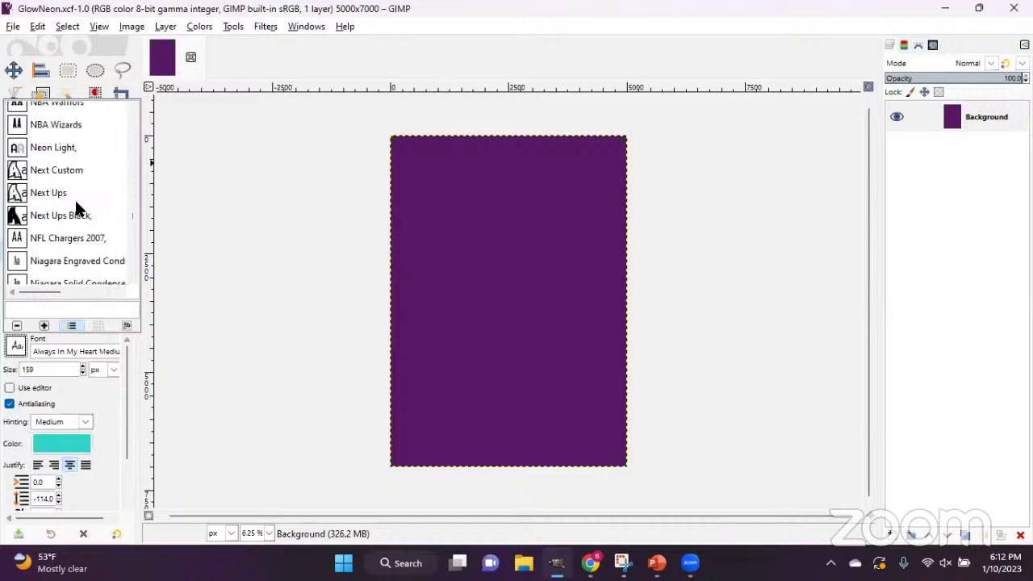
pyautogui.click(34, 146)
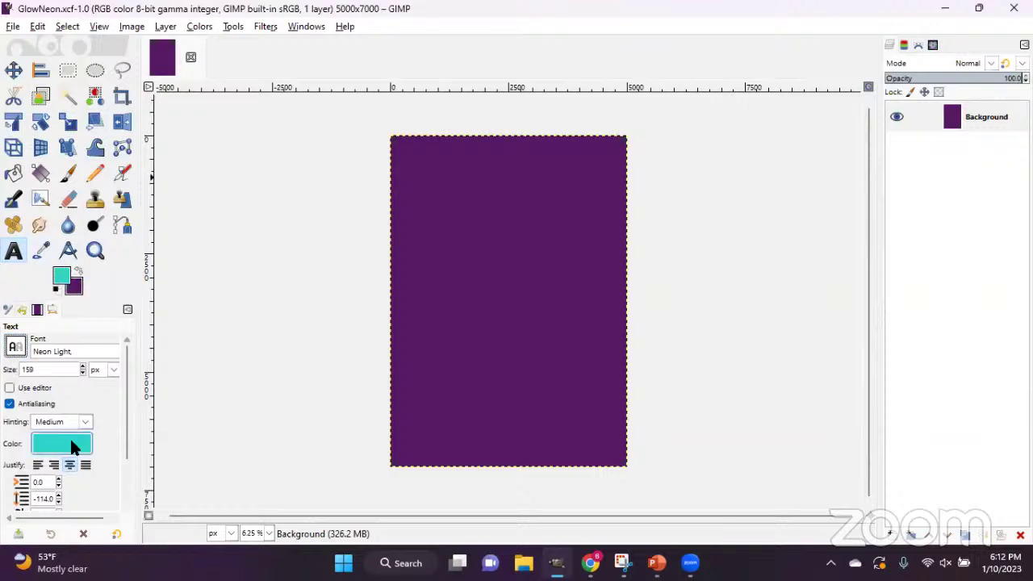
# Add the text "GLOW" in the upper part of the canvas and set its size to 1500 px.
pyautogui.click(417, 223)
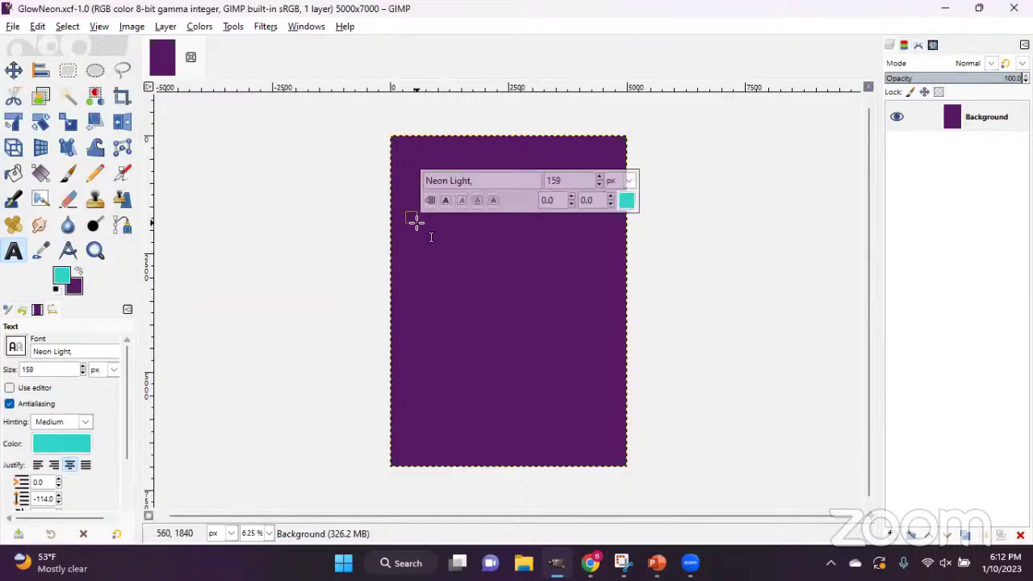
pyautogui.write('GLOW')
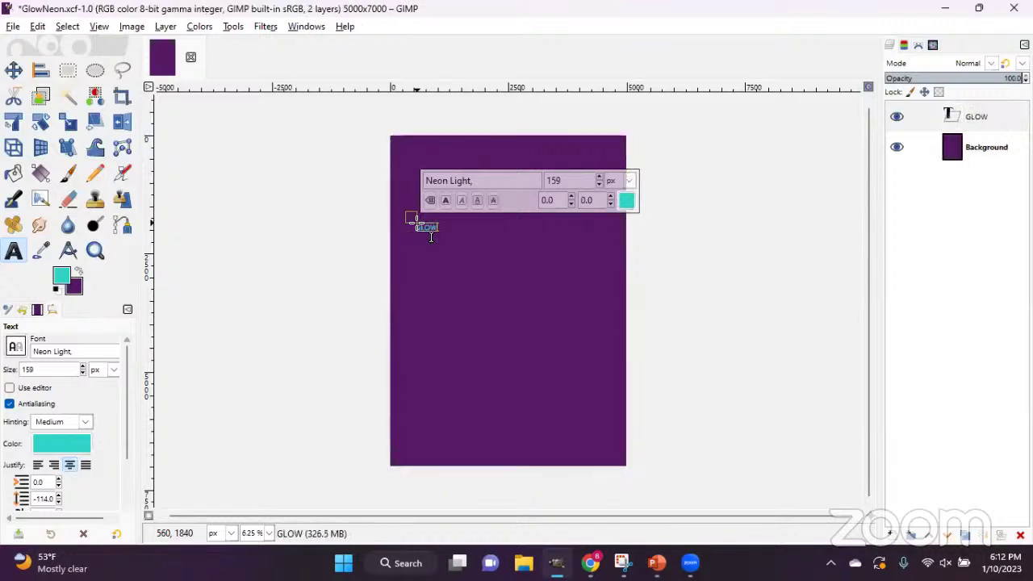
pyautogui.moveTo(431, 236); pyautogui.dragTo(442, 245)
pyautogui.moveTo(419, 226); pyautogui.dragTo(457, 238)
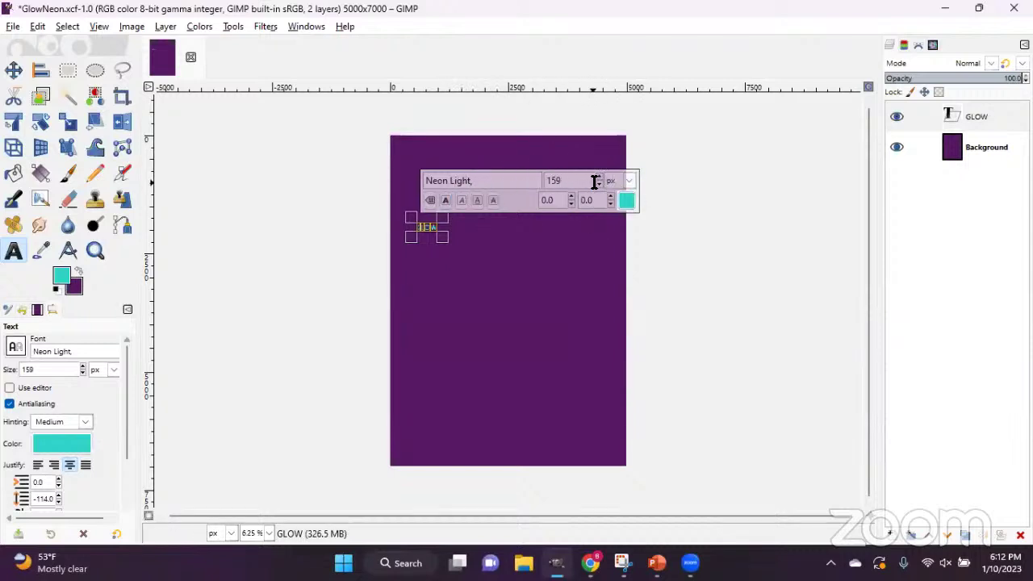
pyautogui.click(598, 177)
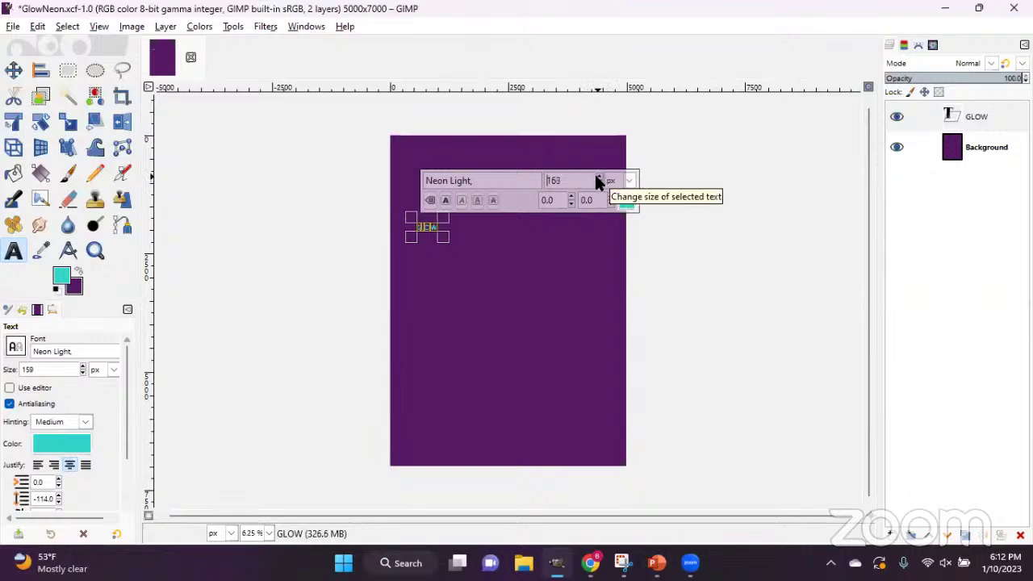
pyautogui.moveTo(595, 174); pyautogui.dragTo(597, 178)
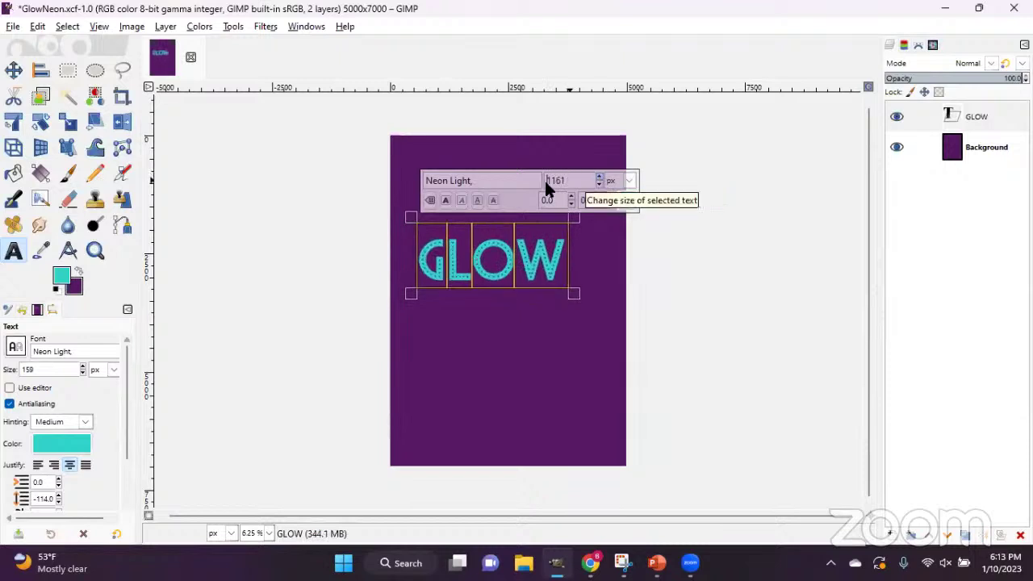
pyautogui.doubleClick(594, 177)
pyautogui.write('1500')
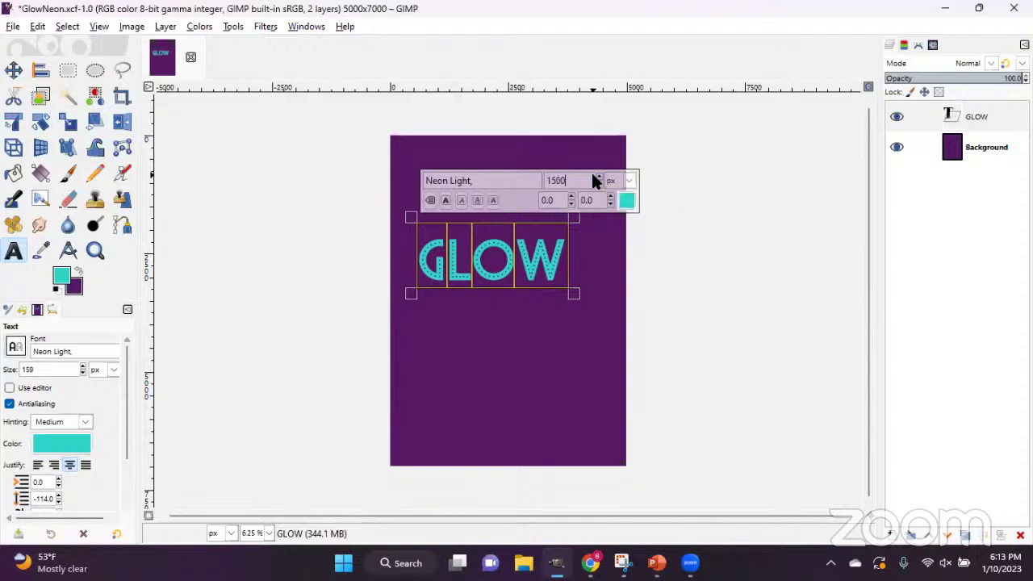
pyautogui.press('Return')
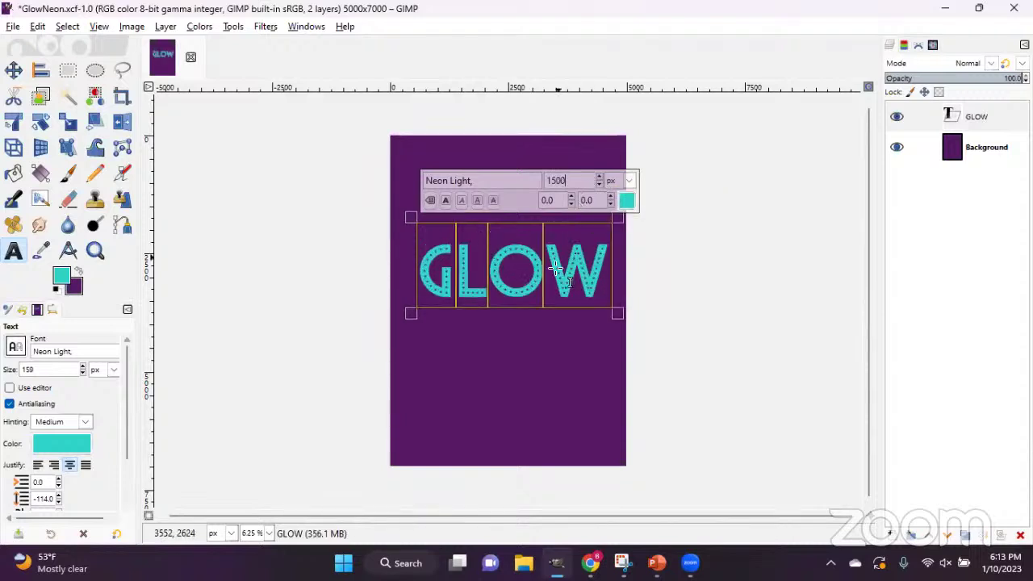
# Try bold formatting on the "GLOW" text and turn it back off.
pyautogui.click(445, 200)
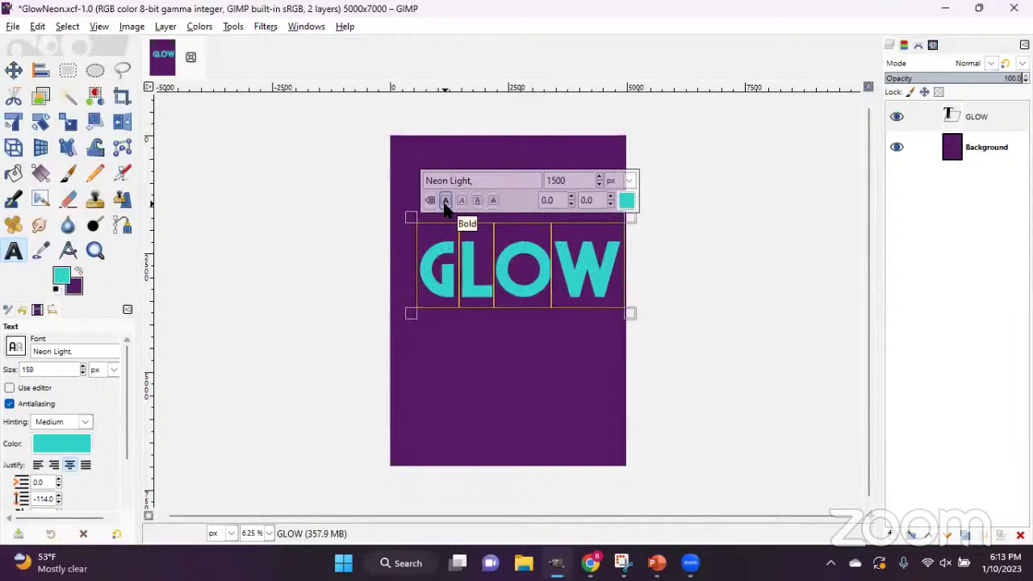
pyautogui.click(445, 201)
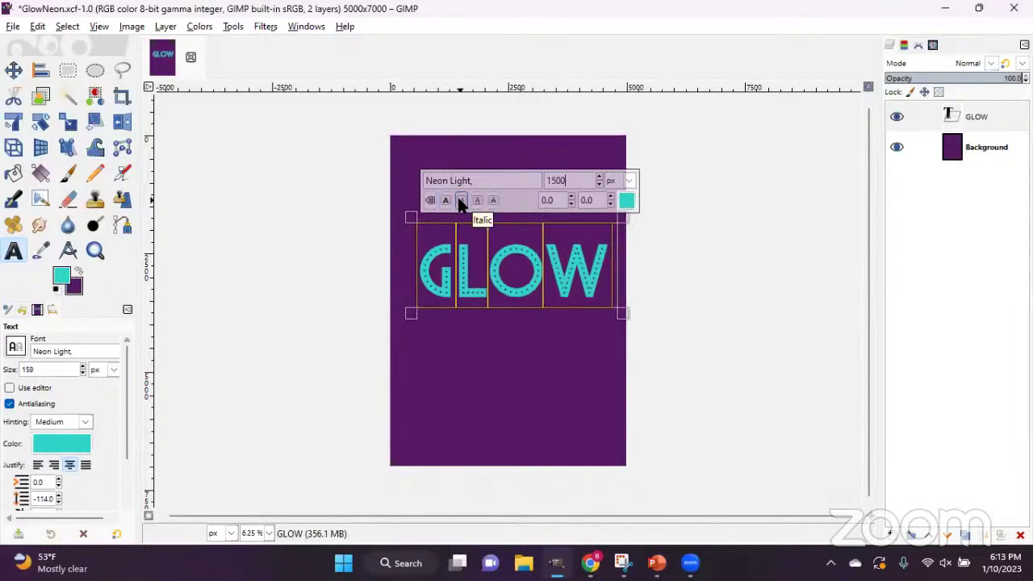
# Try italic, underline and strikethrough on the "GLOW" text, turning each one back off.
pyautogui.click(460, 201)
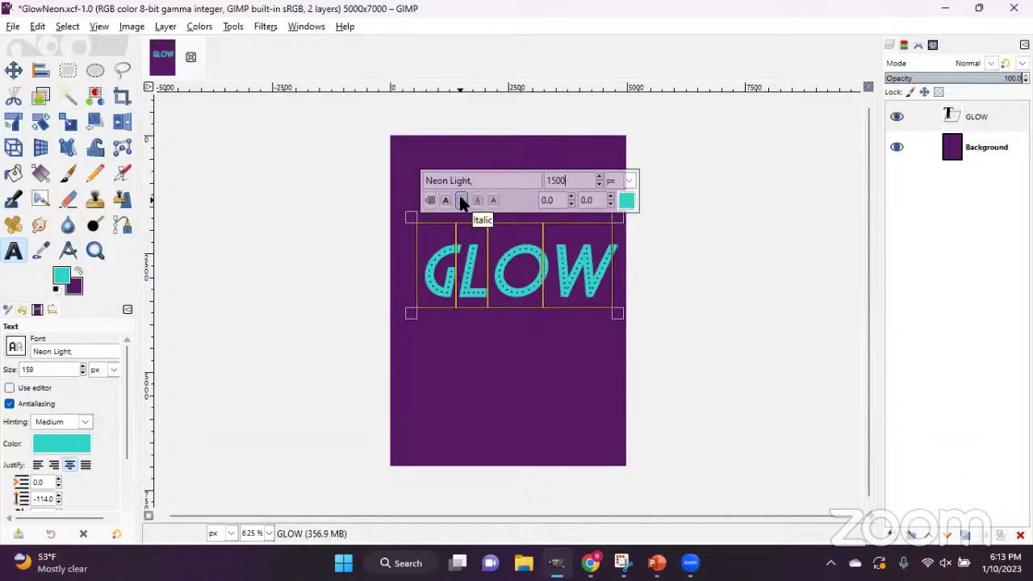
pyautogui.click(460, 200)
pyautogui.click(476, 202)
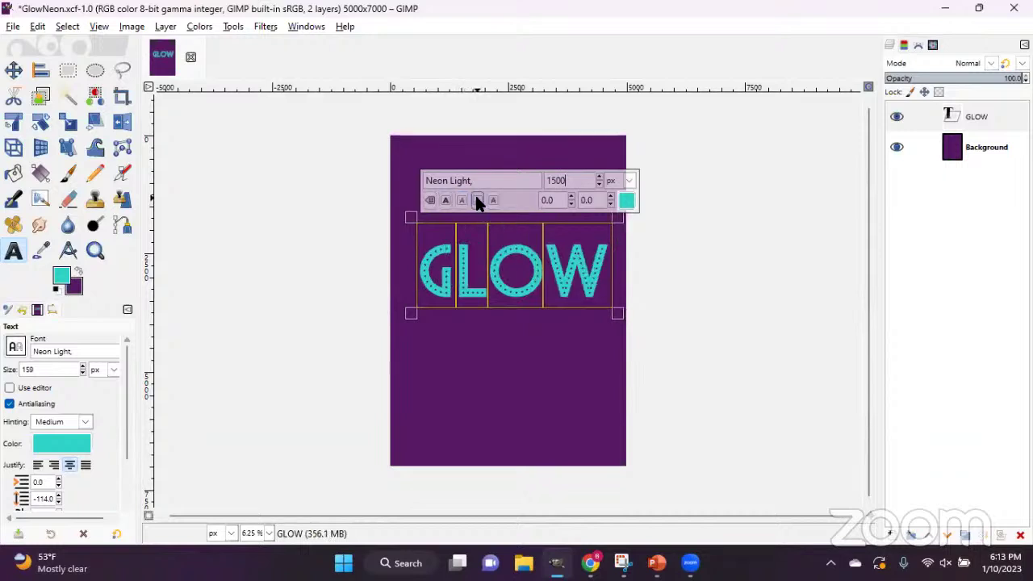
pyautogui.click(476, 202)
pyautogui.click(493, 202)
pyautogui.click(493, 202)
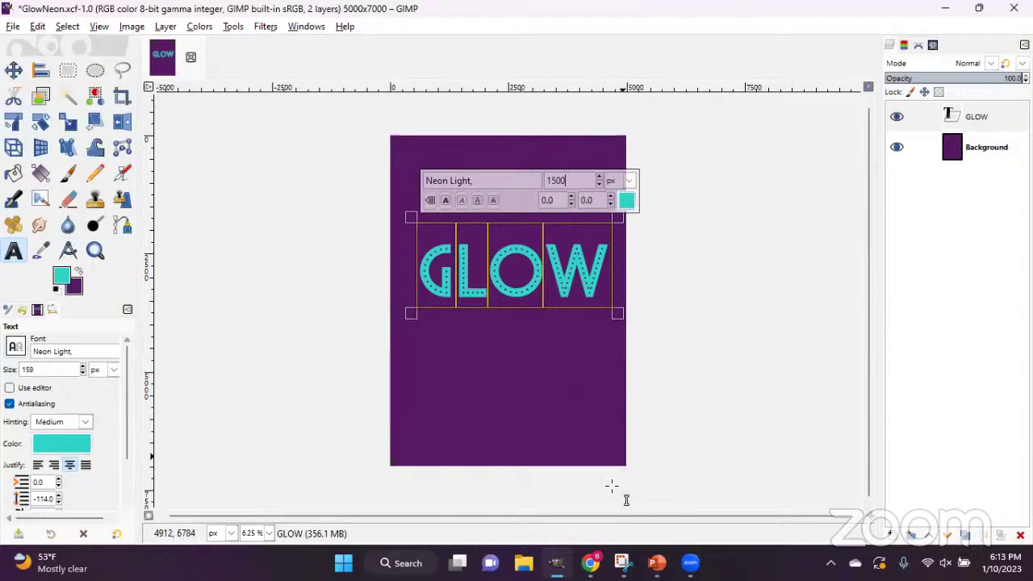
# Review the neon party references in the browser, return to GIMP and set the "GLOW" text's font to Bubble Bobble.
pyautogui.click(590, 562)
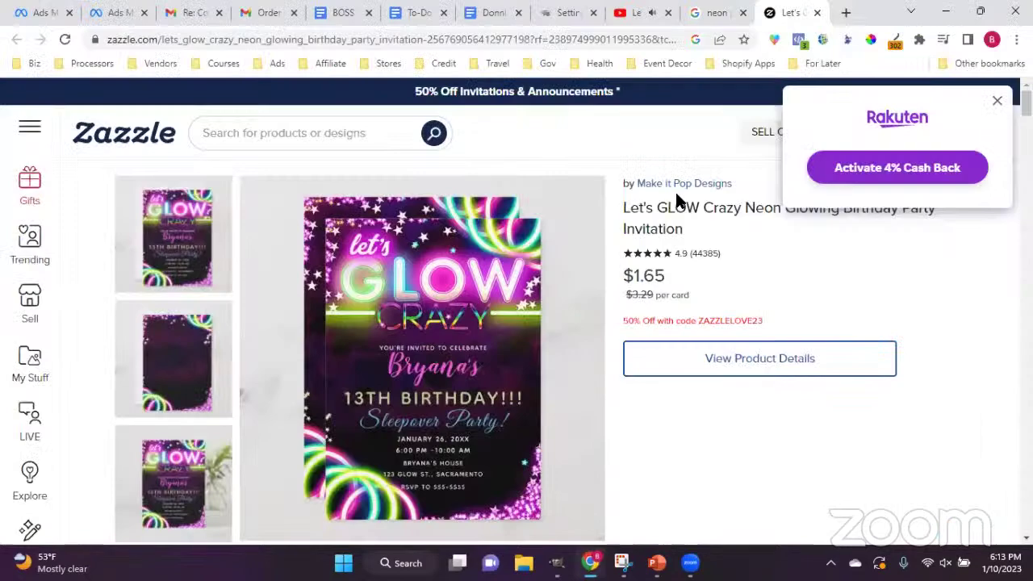
pyautogui.click(757, 21)
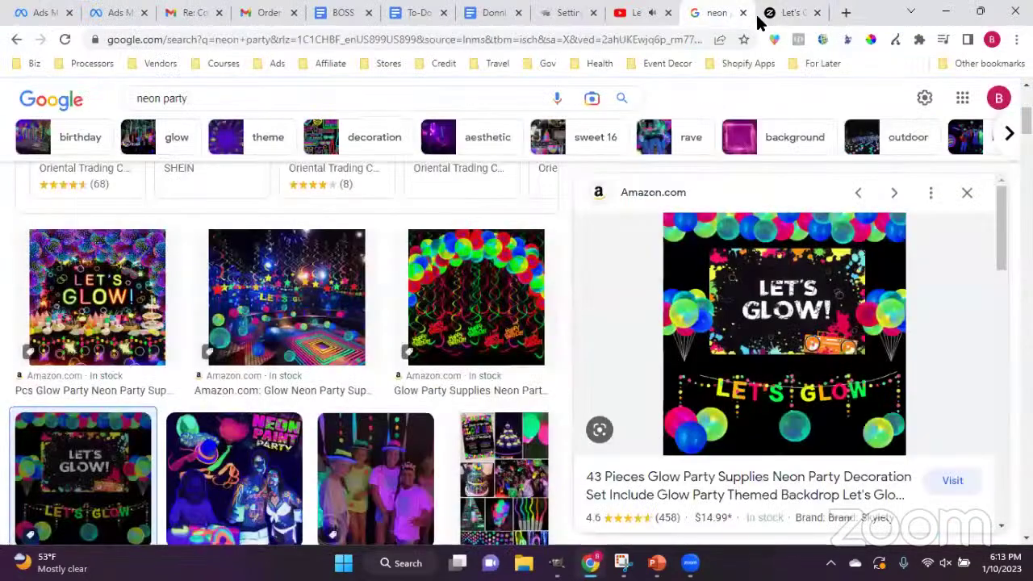
pyautogui.click(793, 12)
pyautogui.hotkey('alt', 'Tab')
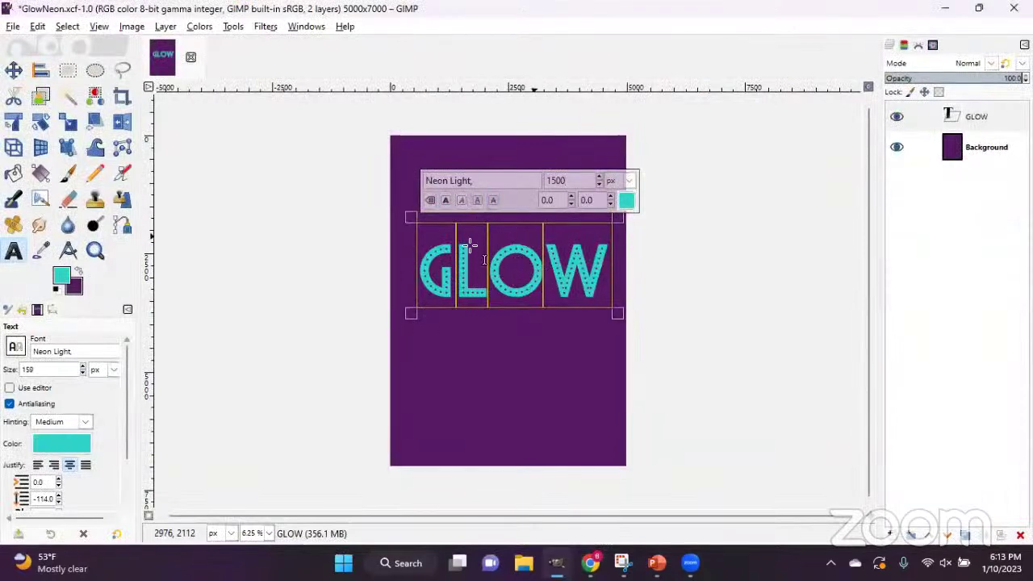
pyautogui.tripleClick(490, 181)
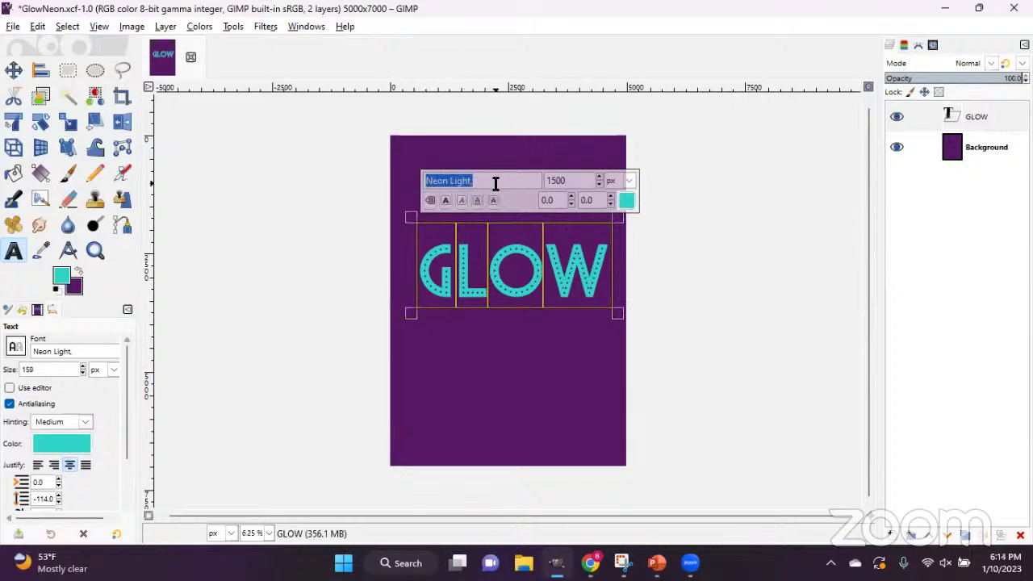
pyautogui.write('bu')
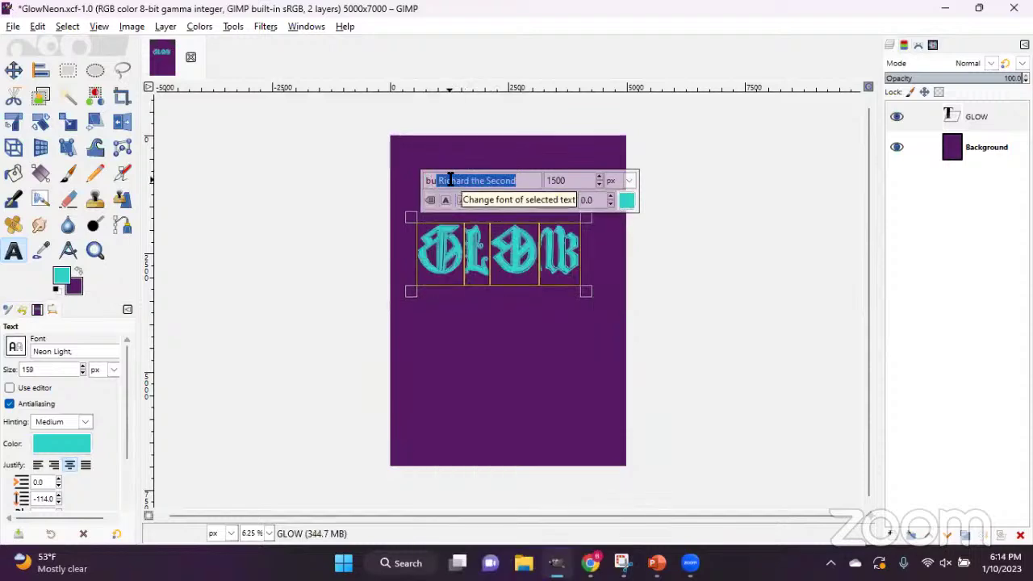
pyautogui.press('BackSpace')
pyautogui.press('BackSpace')
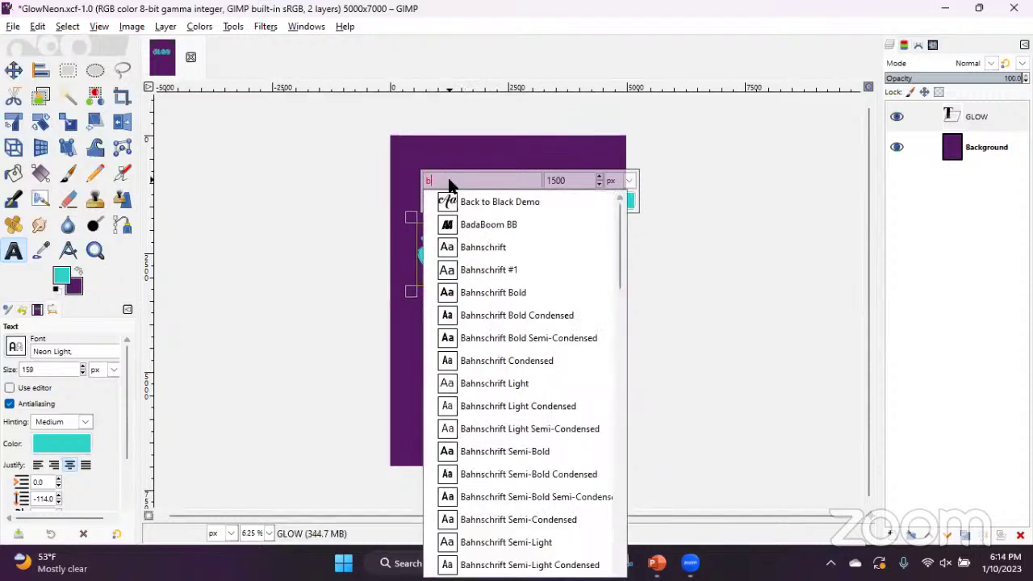
pyautogui.scroll(-15, 507, 327)
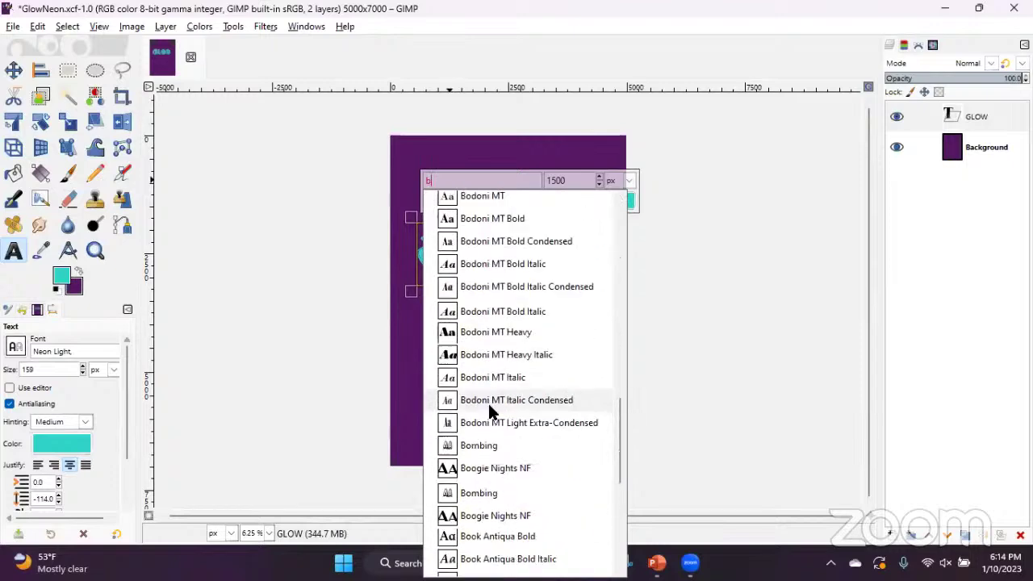
pyautogui.scroll(-5, 486, 413)
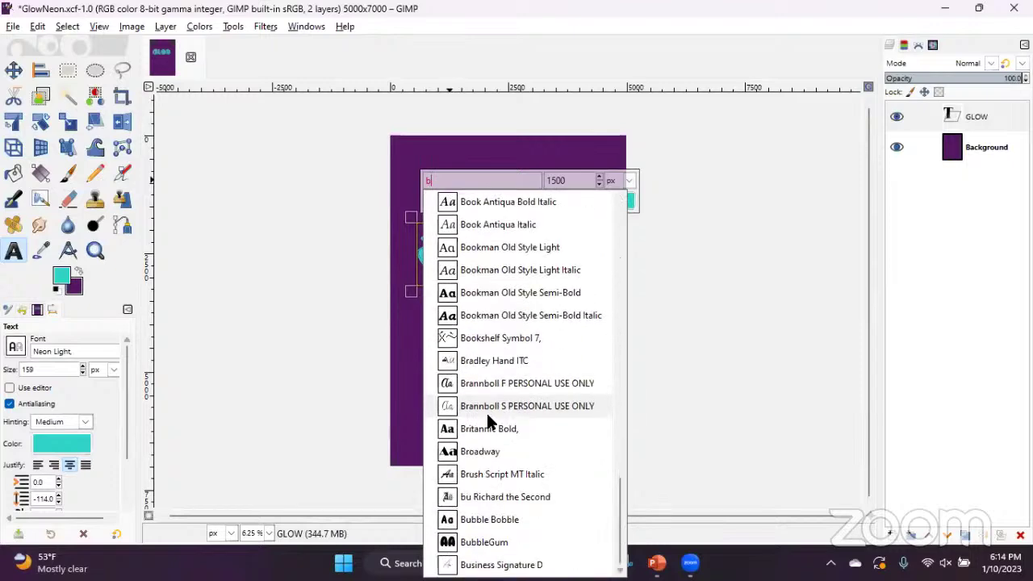
pyautogui.click(485, 520)
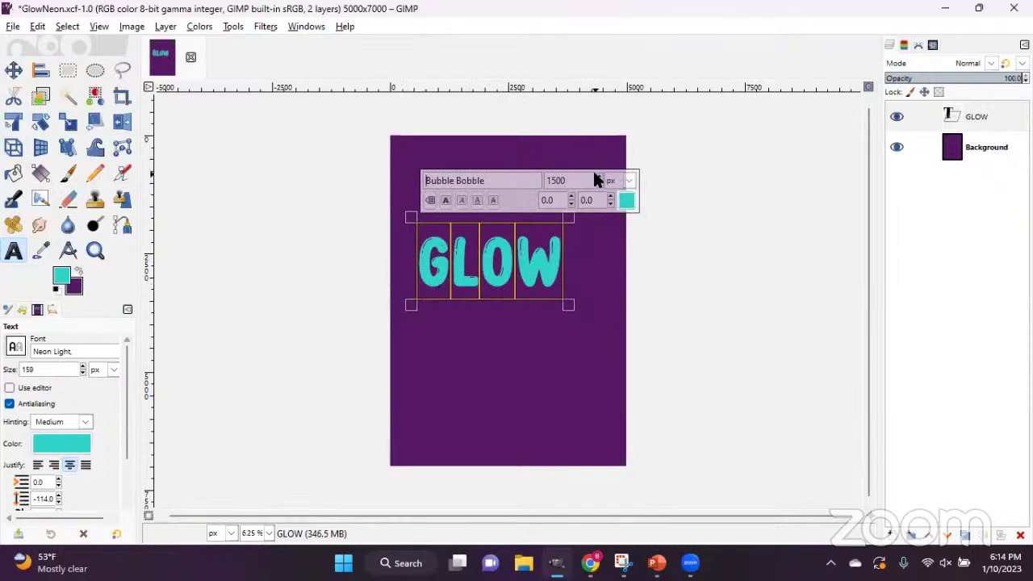
# Enlarge the "GLOW" text to 1852 px.
pyautogui.scroll(5, 595, 179)
pyautogui.scroll(10, 596, 179)
pyautogui.scroll(15, 596, 180)
pyautogui.scroll(13, 595, 176)
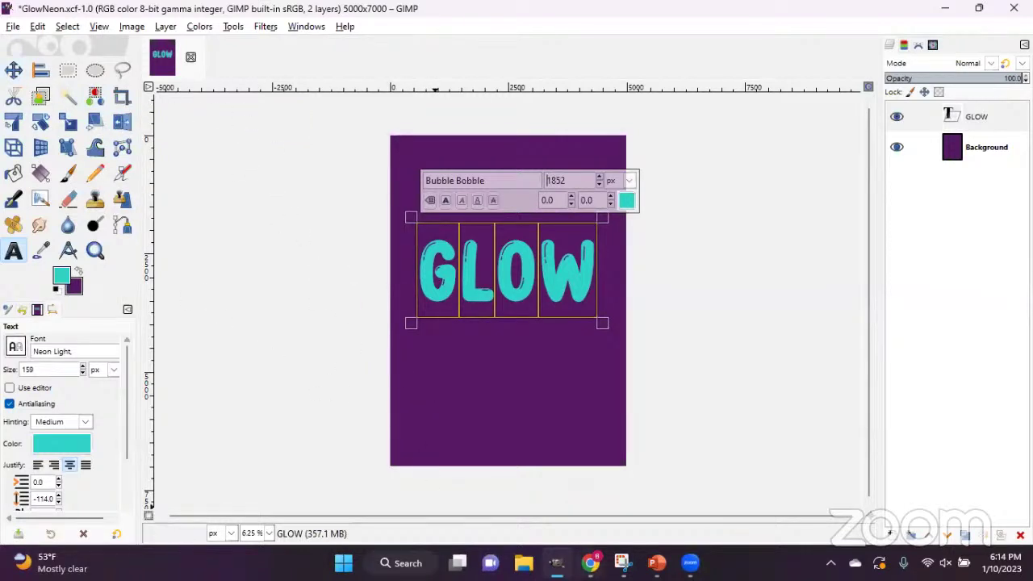
# Check the Zazzle invitation in the browser, return to GIMP and set the "GLOW" text colour to white (ffffff).
pyautogui.click(590, 562)
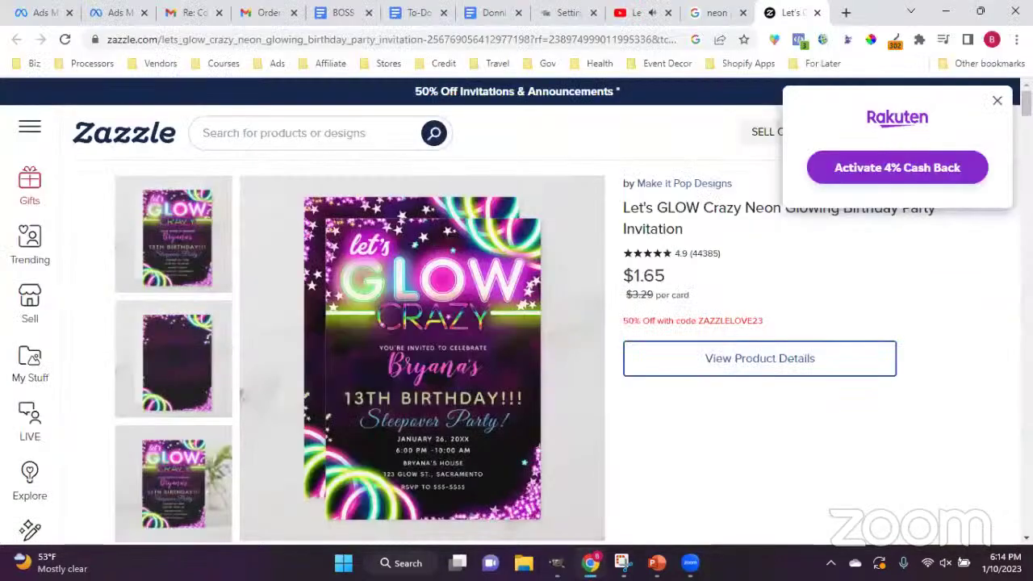
pyautogui.moveTo(556, 563)
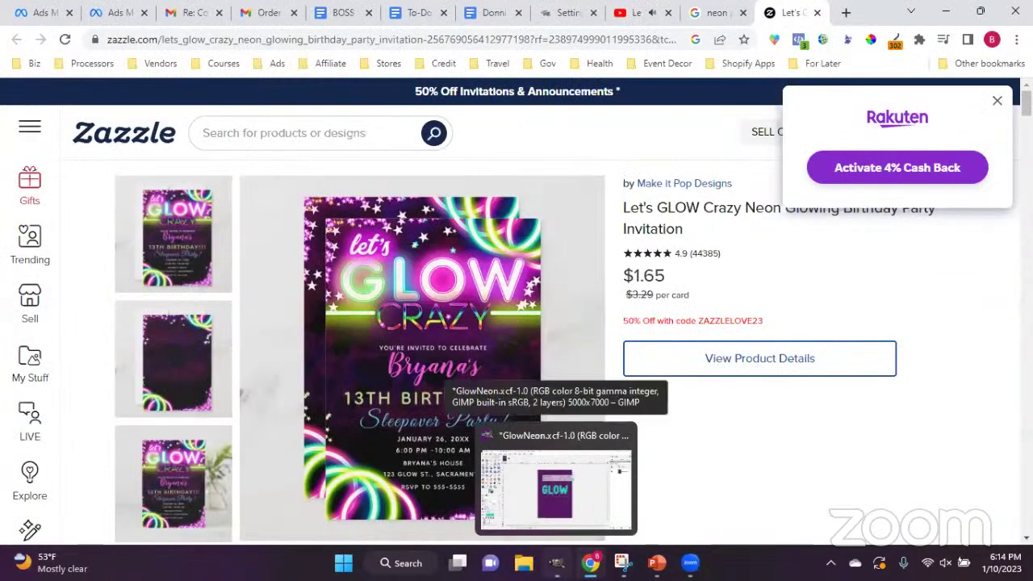
pyautogui.click(555, 488)
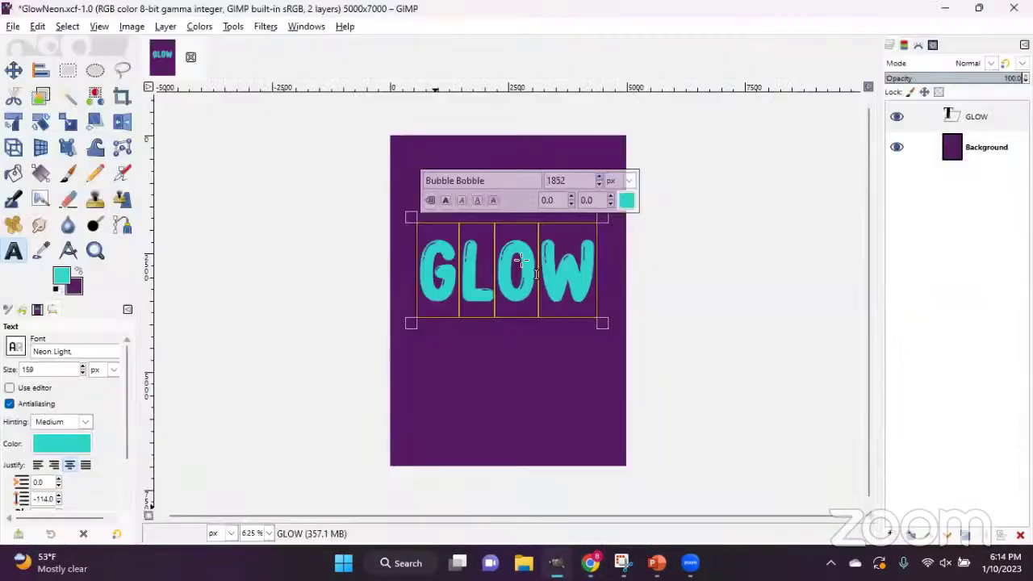
pyautogui.click(626, 200)
pyautogui.click(684, 288)
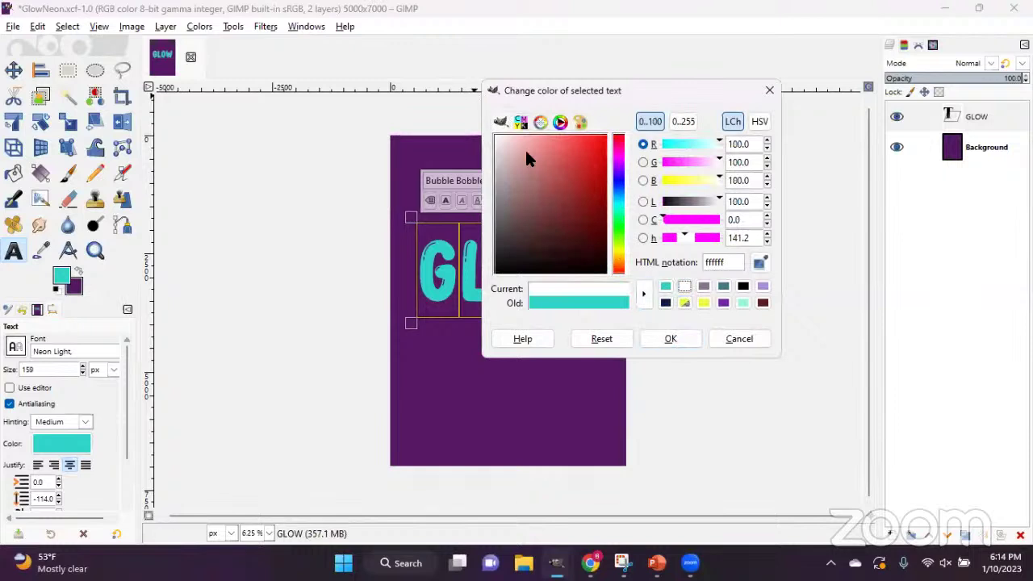
pyautogui.click(740, 339)
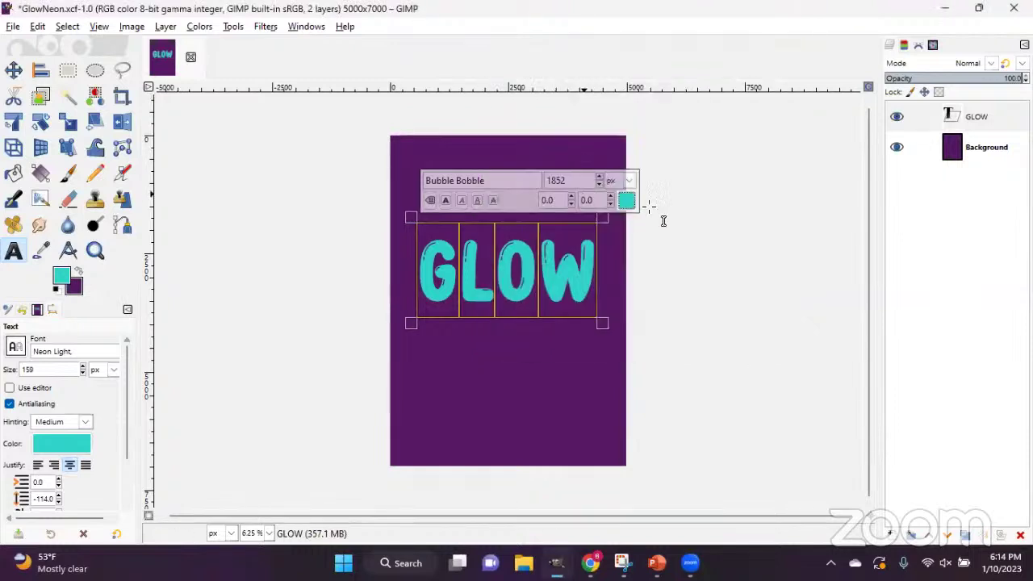
pyautogui.click(627, 202)
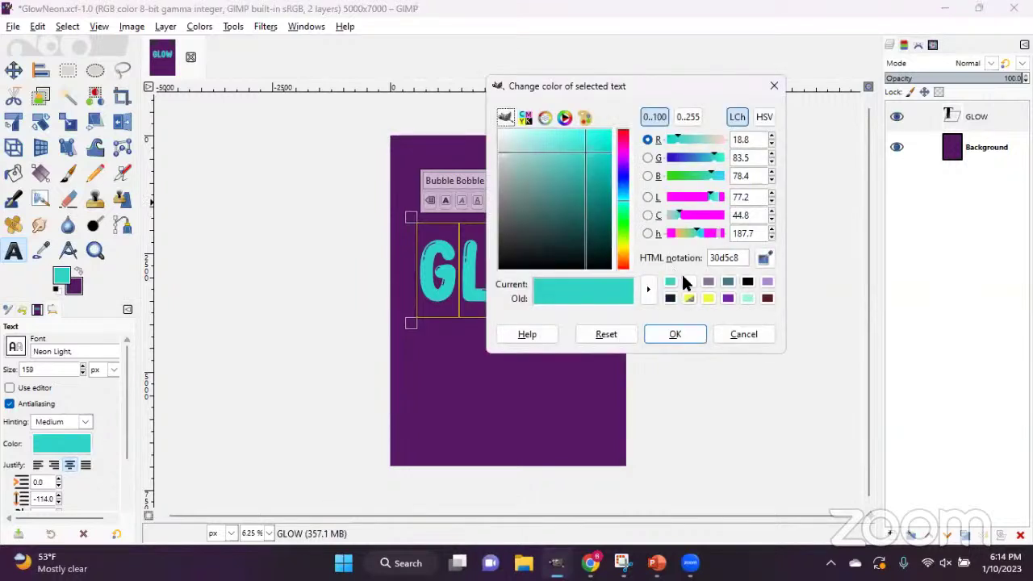
pyautogui.click(688, 282)
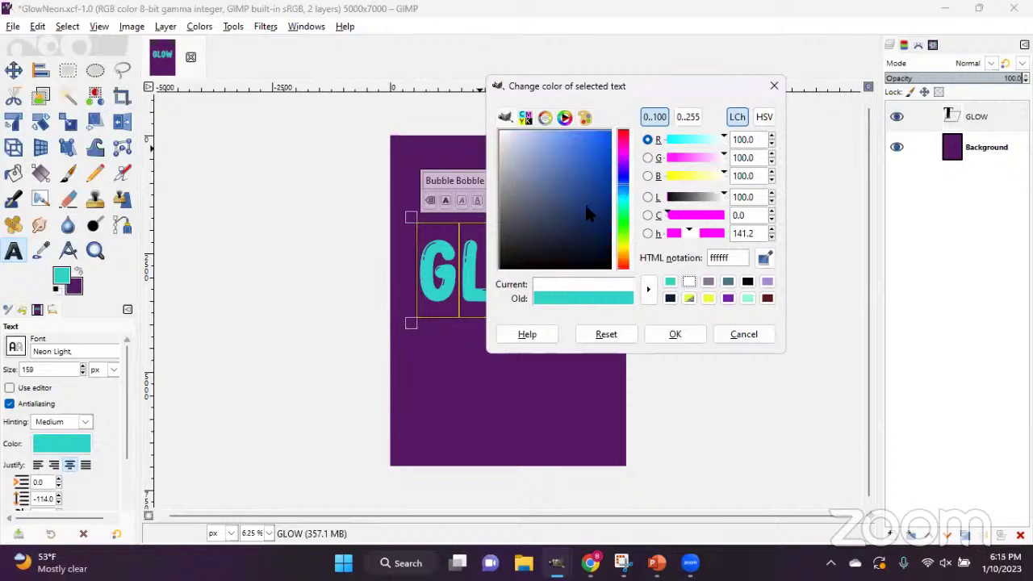
pyautogui.click(625, 238)
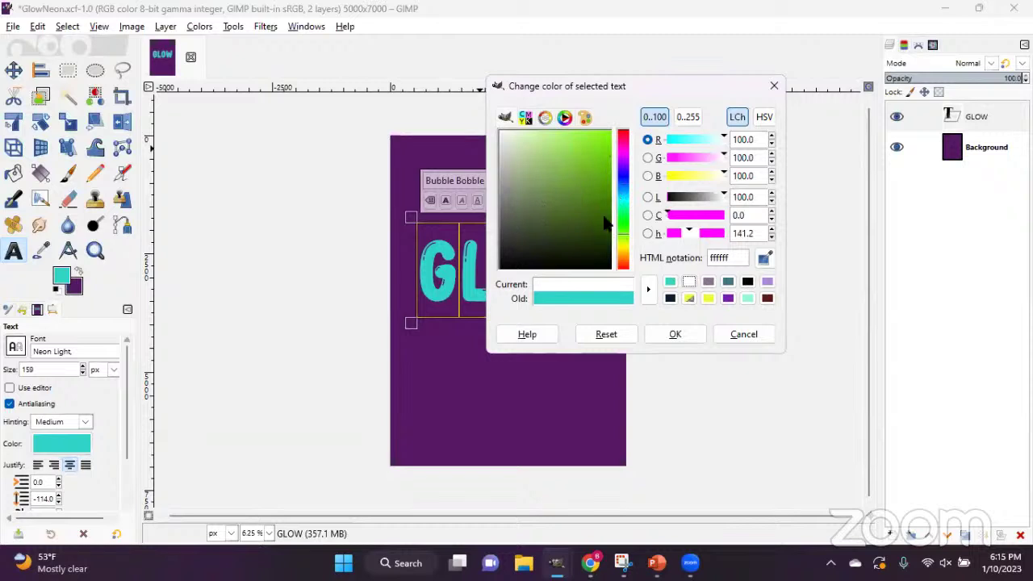
pyautogui.moveTo(577, 222); pyautogui.dragTo(484, 110)
pyautogui.click(686, 322)
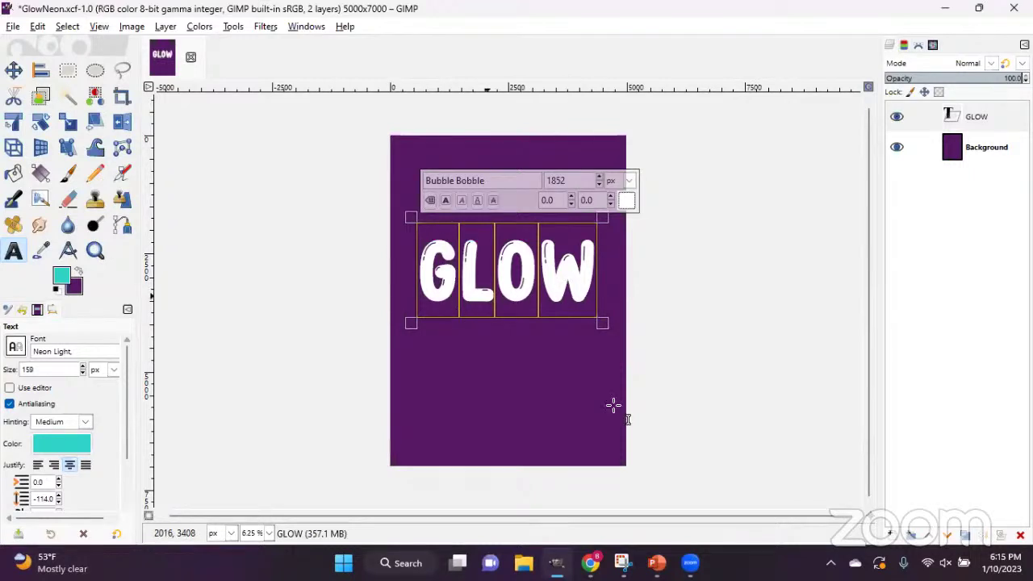
# Glance at the Zazzle invitation in the browser, return to GIMP and add the text "Let's" above the start of "GLOW".
pyautogui.hotkey('alt', 'Tab')
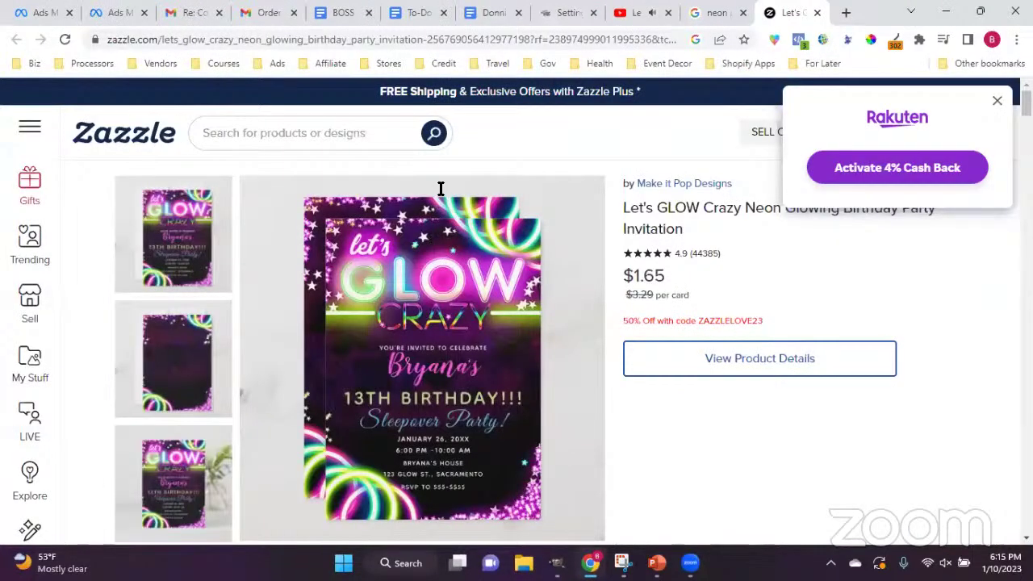
pyautogui.hotkey('alt', 'Tab')
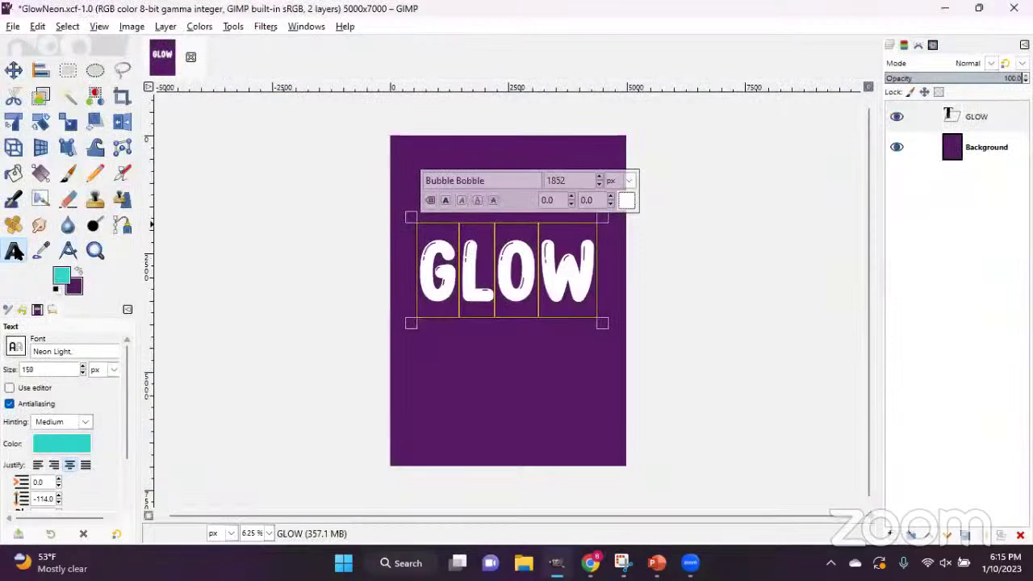
pyautogui.click(400, 157)
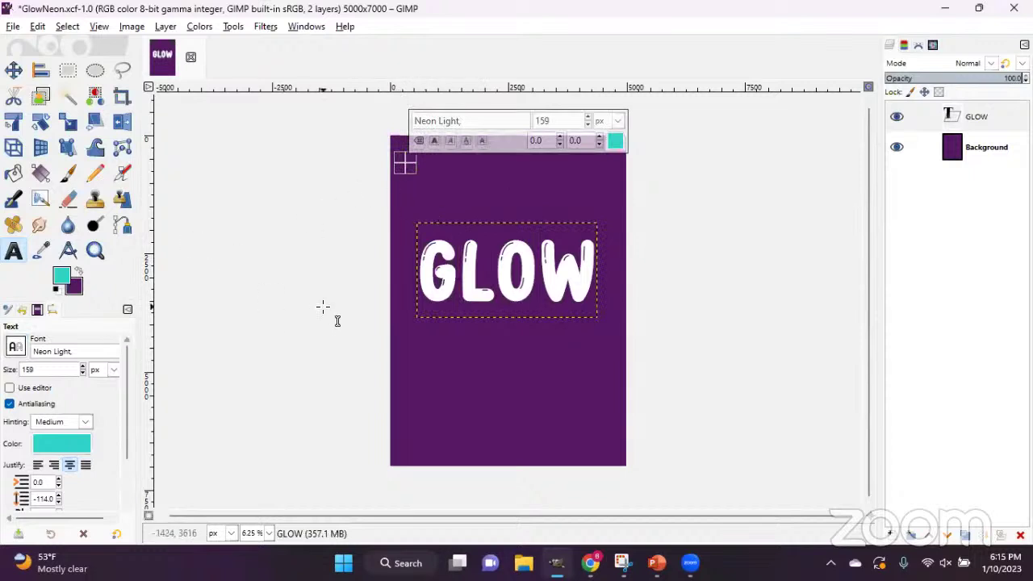
pyautogui.write('L')
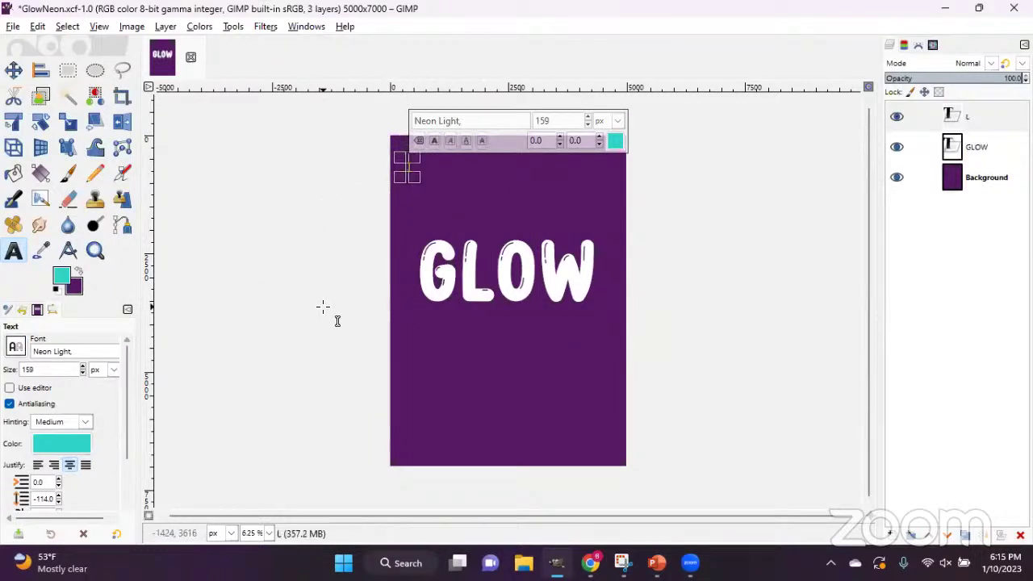
pyautogui.write("et's")
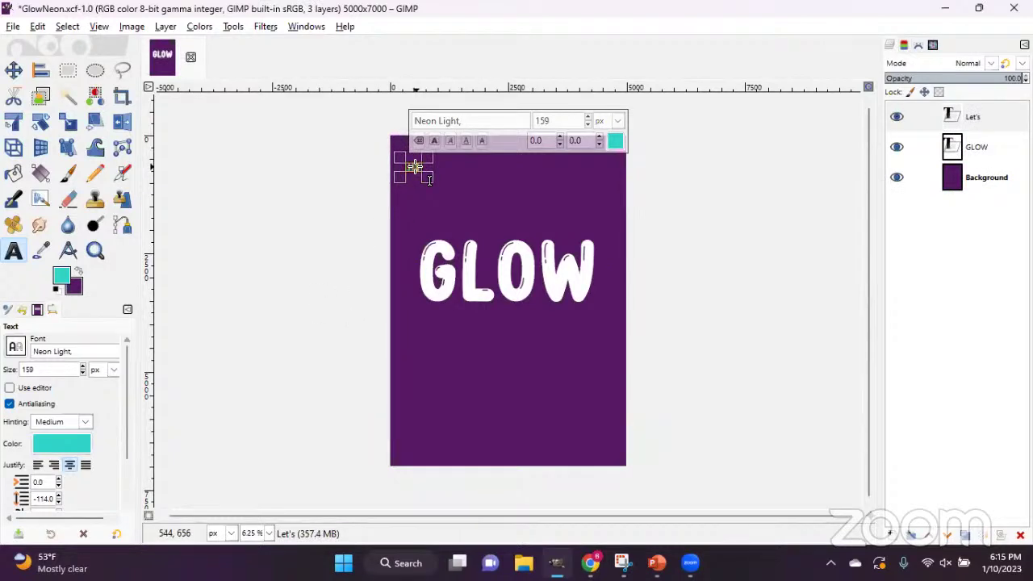
# Set the font of the "Let's" text to Amarillo.
pyautogui.click(15, 346)
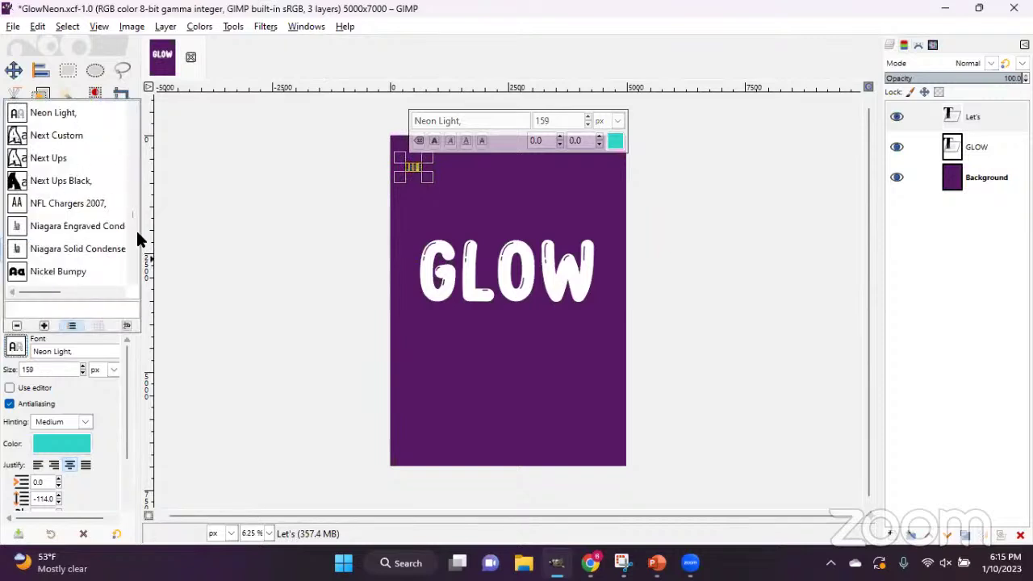
pyautogui.moveTo(130, 196); pyautogui.dragTo(143, 104)
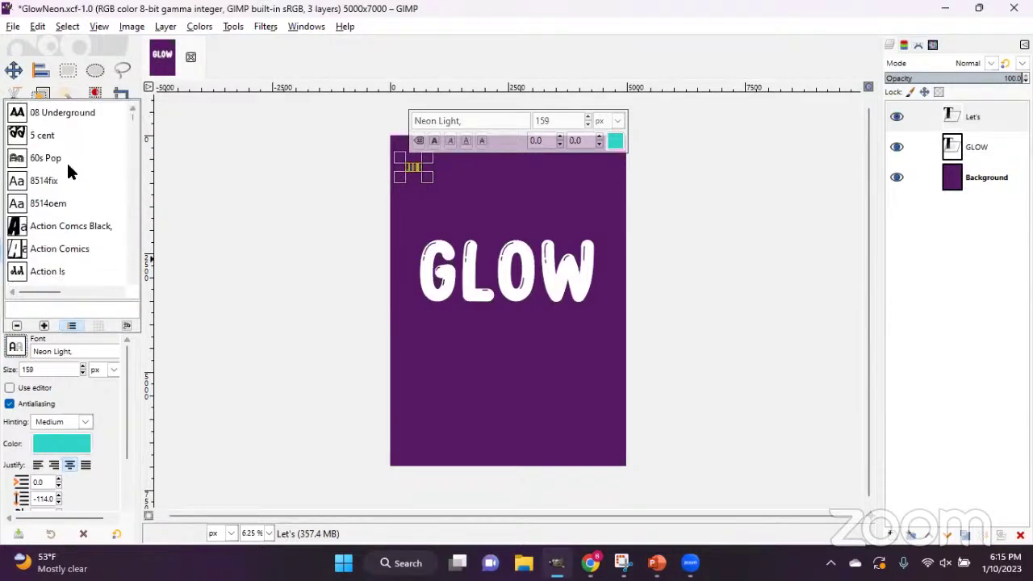
pyautogui.scroll(-5, 58, 226)
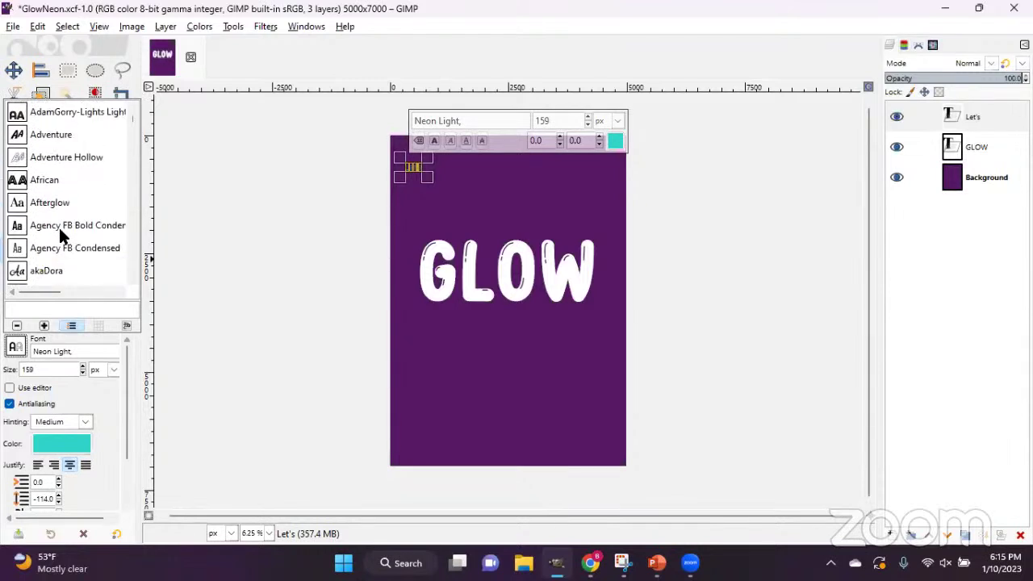
pyautogui.scroll(-4, 58, 225)
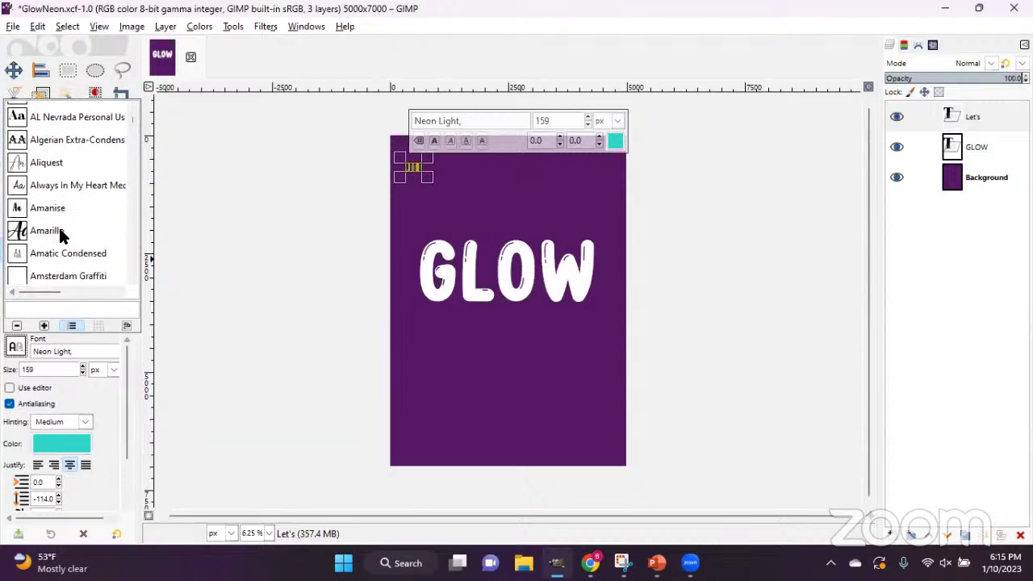
pyautogui.doubleClick(59, 227)
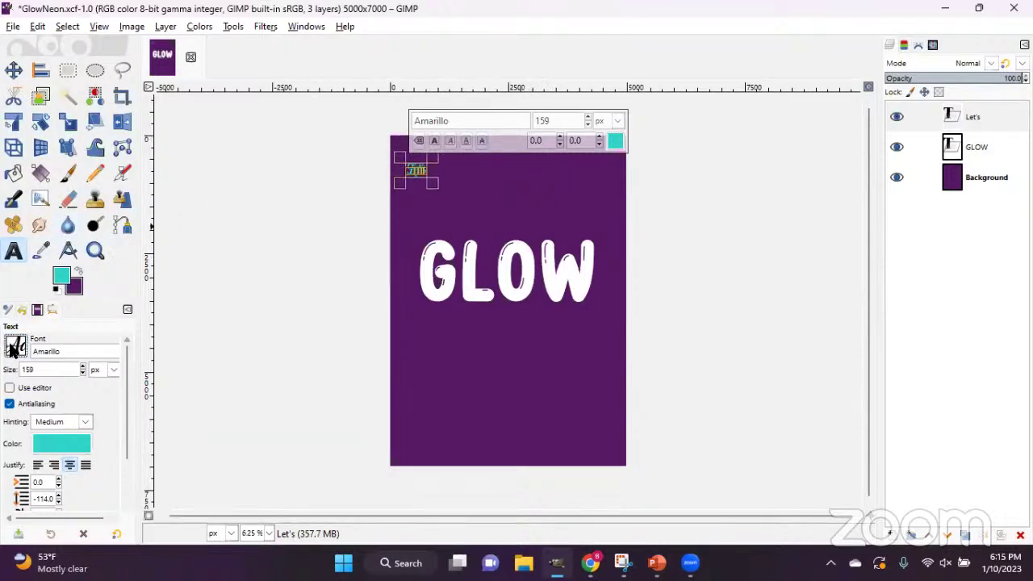
# Enlarge the "Let's" text to 541 px and compare it with the Zazzle invitation in the browser before returning to GIMP.
pyautogui.moveTo(589, 121); pyautogui.dragTo(588, 121)
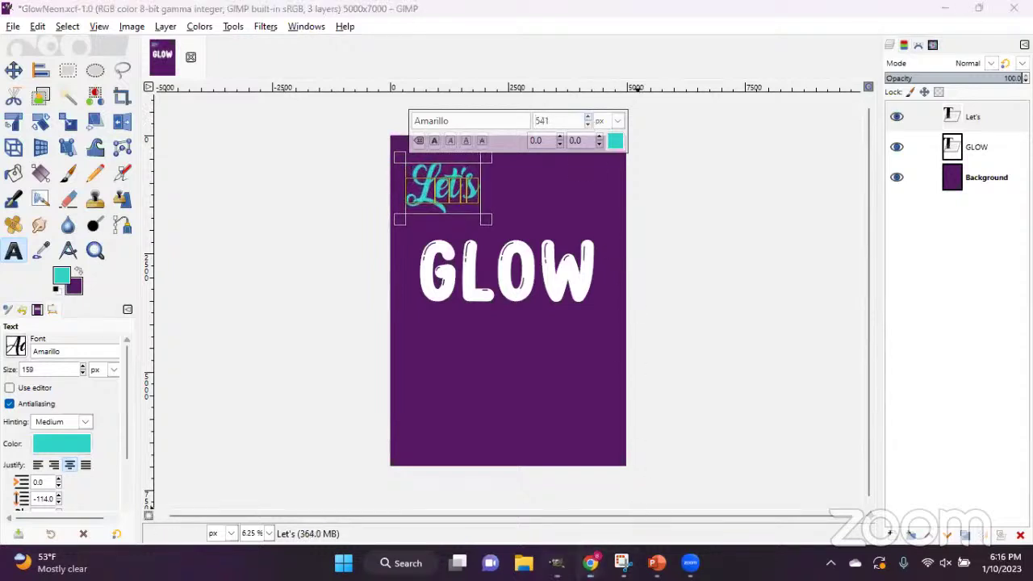
pyautogui.click(557, 563)
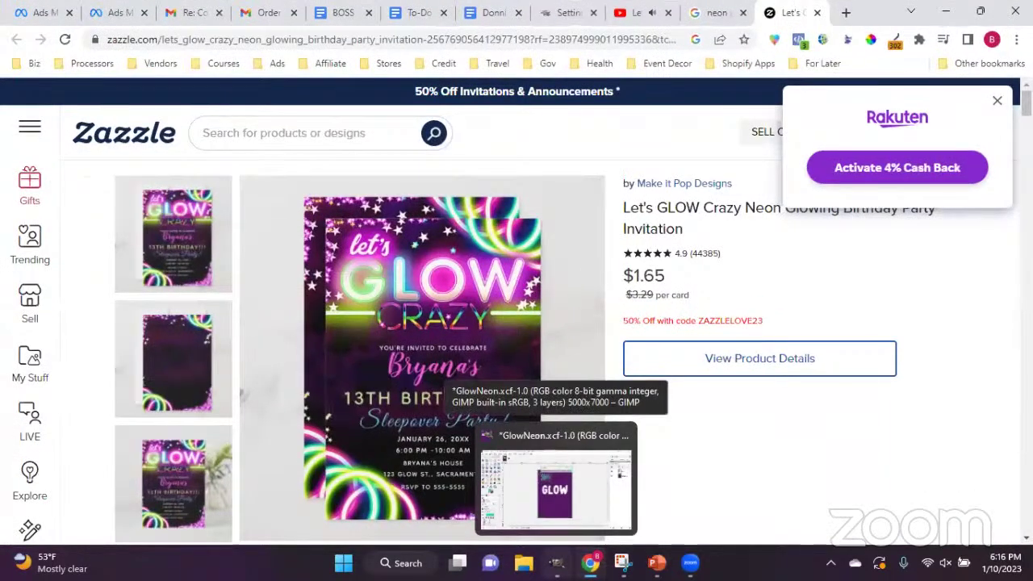
pyautogui.click(556, 489)
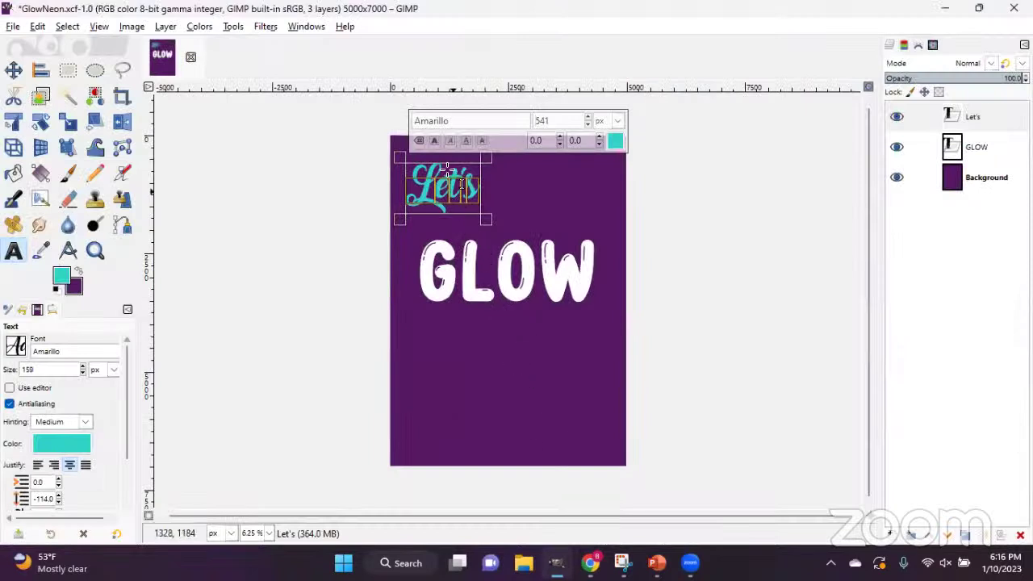
# Change the text "Let's" to all-lowercase "let's".
pyautogui.write('l')
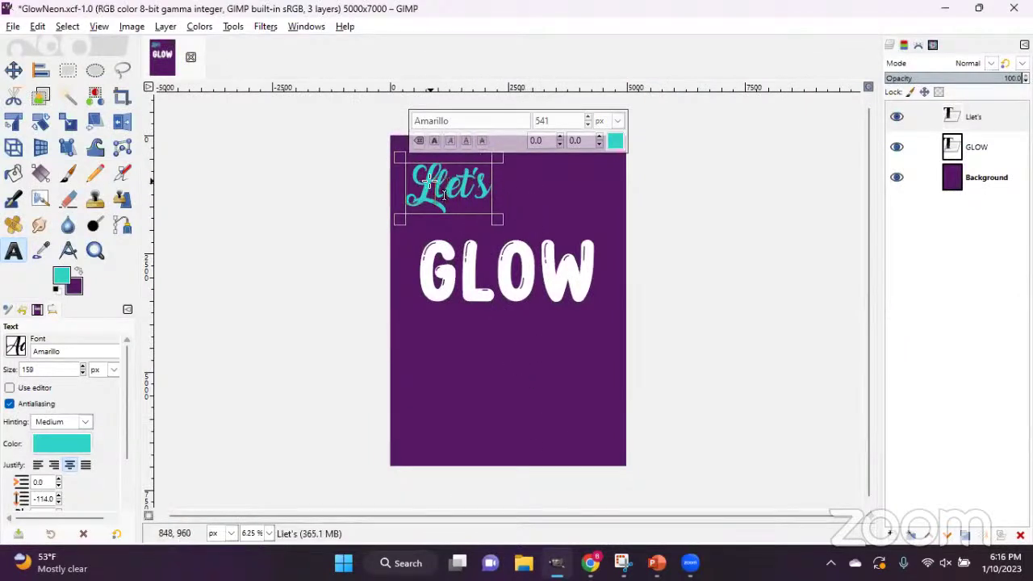
pyautogui.press('Left')
pyautogui.press('BackSpace')
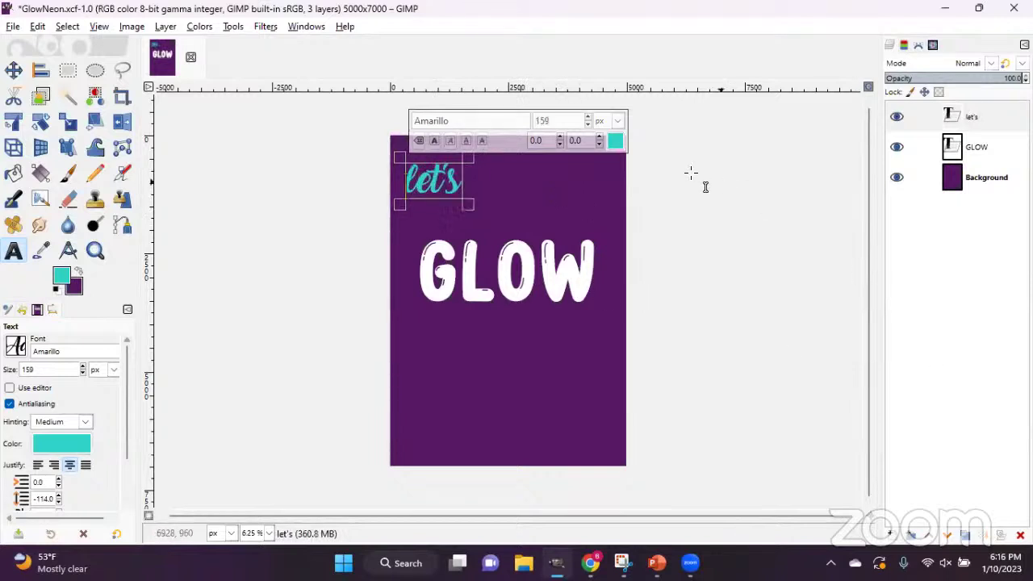
# Enlarge the whole "let's" text to 843 px.
pyautogui.click(428, 184)
pyautogui.moveTo(406, 177); pyautogui.dragTo(539, 176)
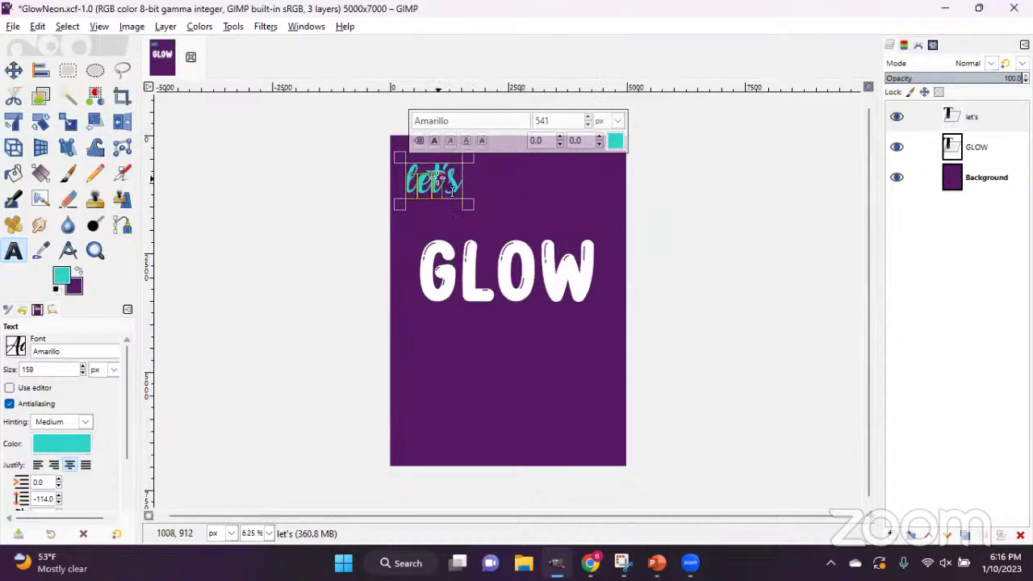
pyautogui.scroll(10, 586, 120)
pyautogui.scroll(14, 587, 120)
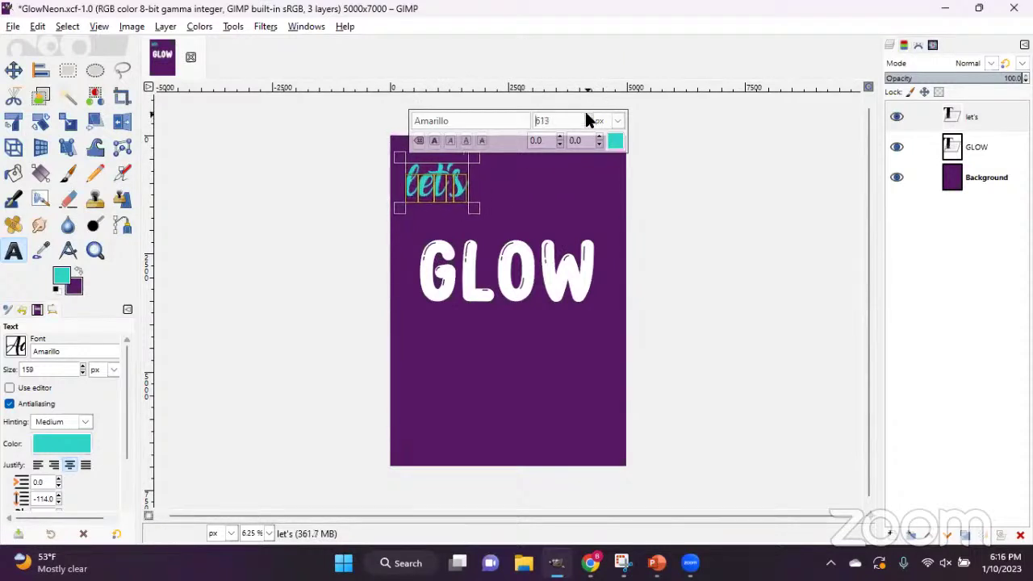
pyautogui.scroll(12, 586, 120)
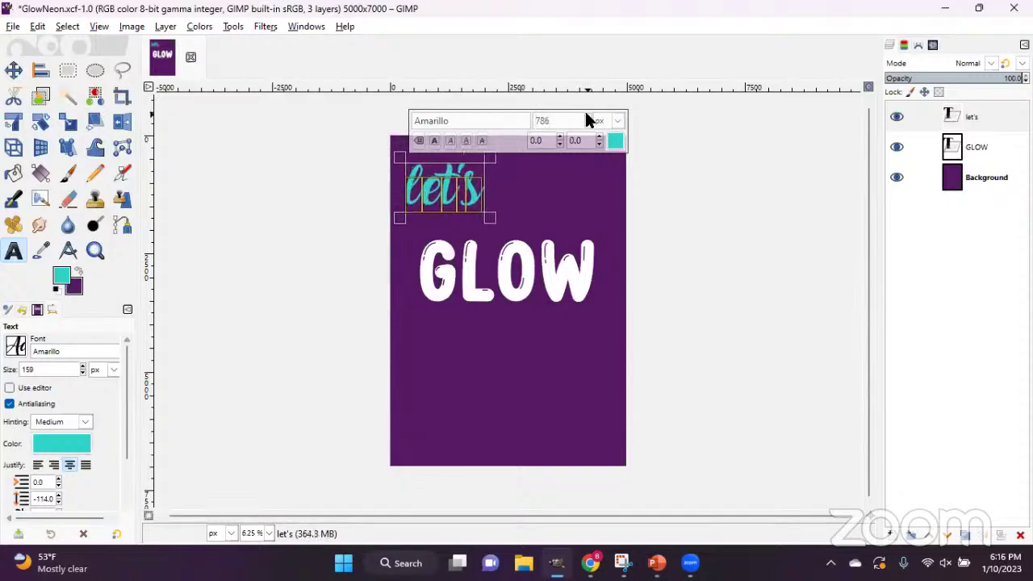
pyautogui.moveTo(556, 563)
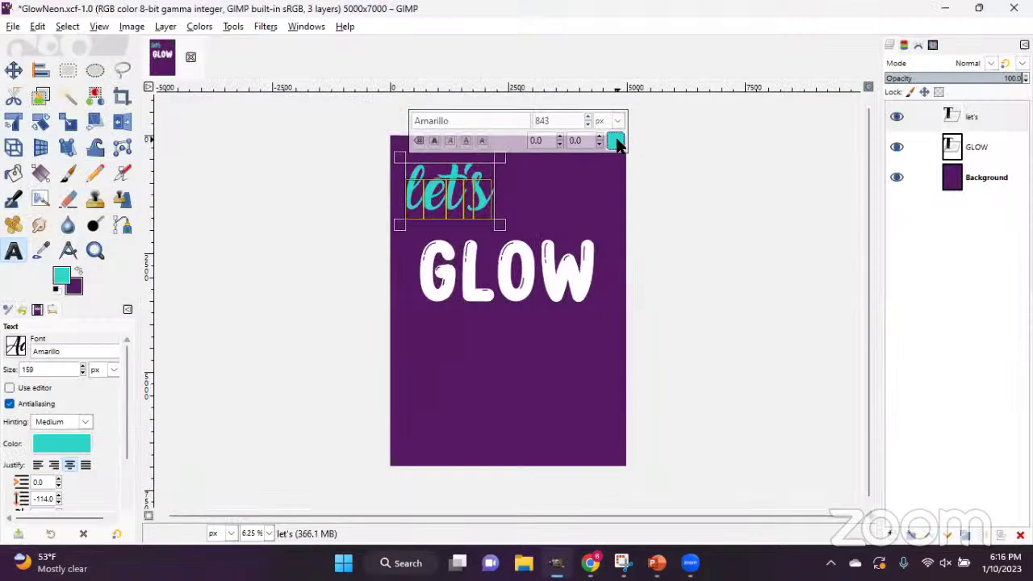
# Set the colour of the "let's" text to white (ffffff).
pyautogui.click(615, 141)
pyautogui.click(656, 219)
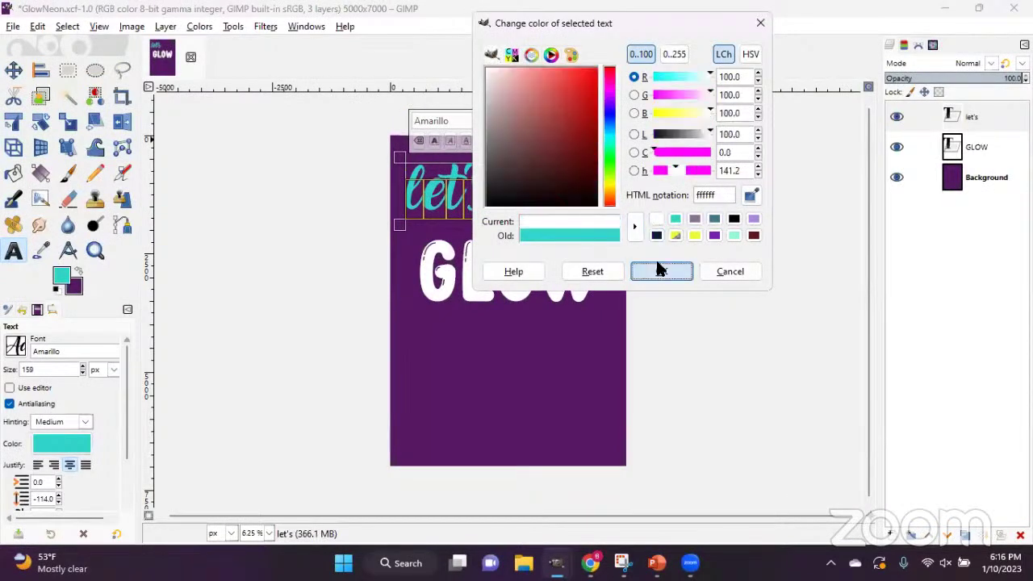
pyautogui.click(657, 271)
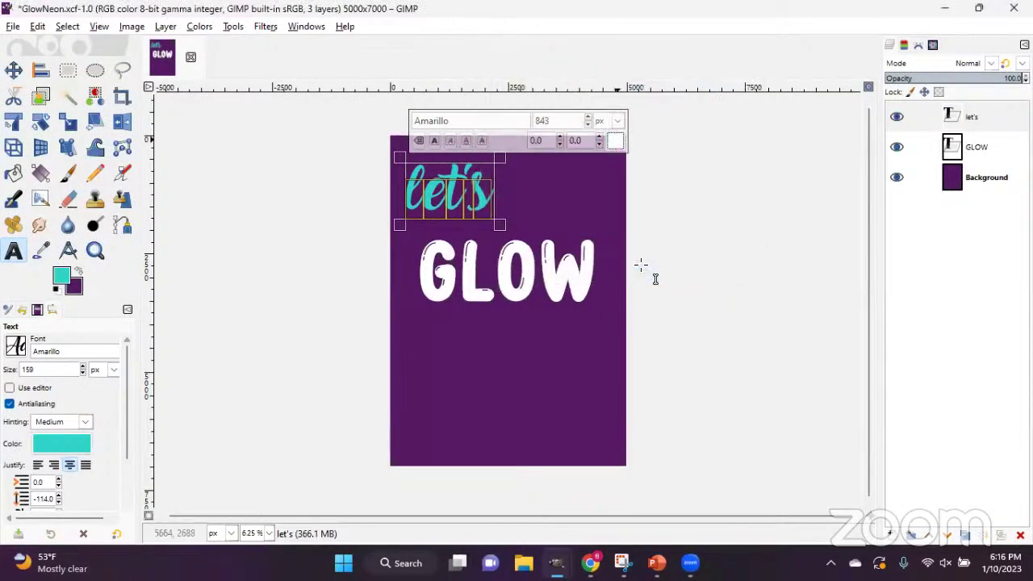
# Glance at the browser reference, return to GIMP, and arrange "let's" above the start of "GLOW" with "GLOW" moved up close beneath it.
pyautogui.click(12, 70)
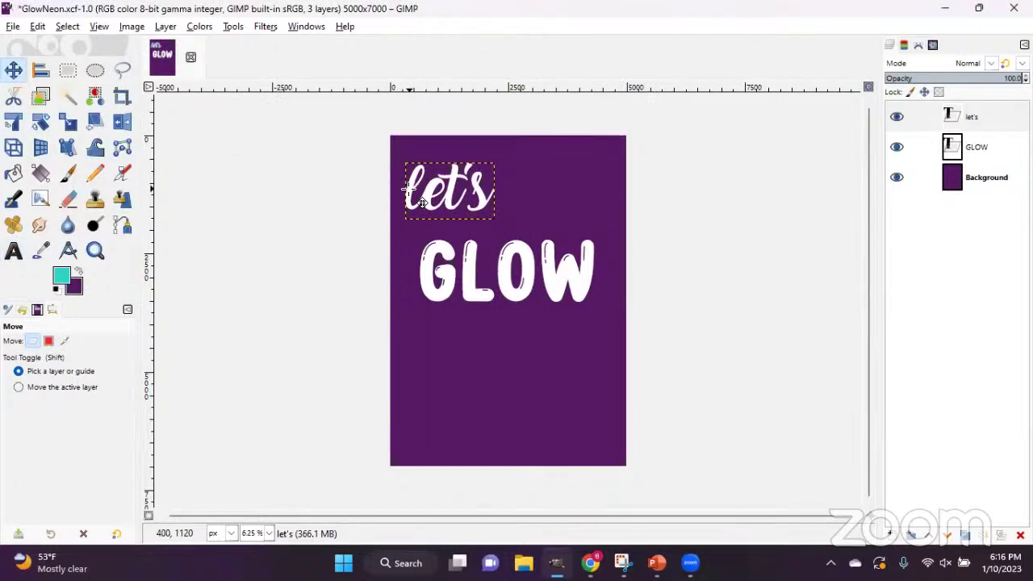
pyautogui.click(14, 73)
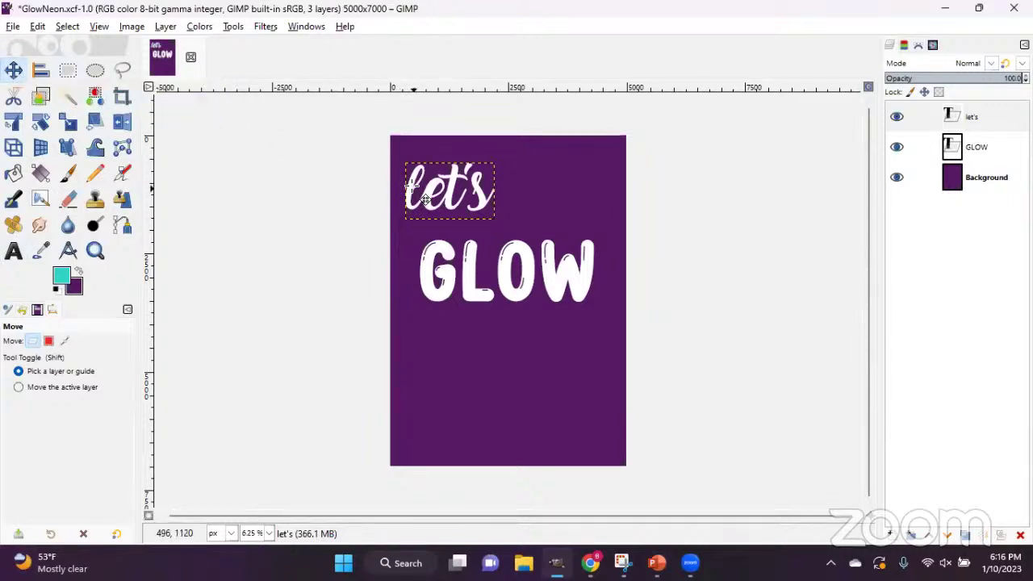
pyautogui.moveTo(426, 200); pyautogui.dragTo(474, 201)
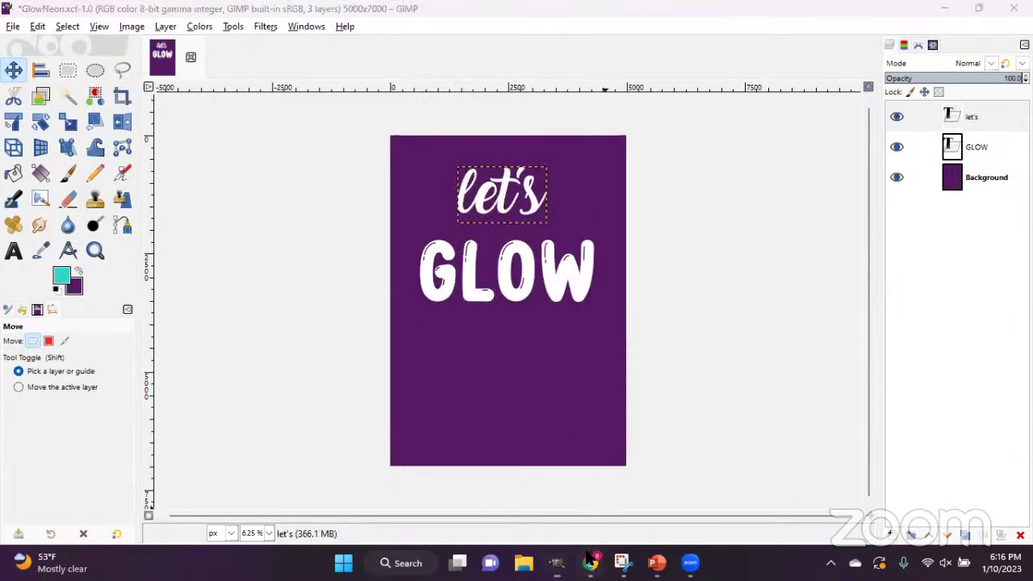
pyautogui.click(591, 563)
pyautogui.hotkey('alt', 'Tab')
pyautogui.moveTo(475, 194); pyautogui.dragTo(425, 188)
pyautogui.moveTo(480, 272); pyautogui.dragTo(479, 244)
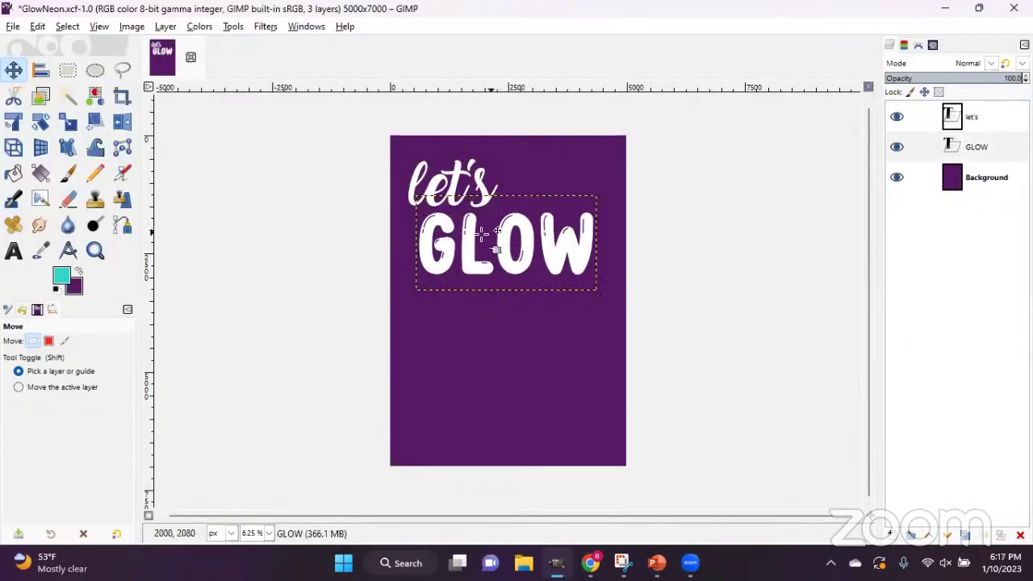
# Try left and right alignment on the "GLOW" layer and finally centre it horizontally on the canvas with the Align tool.
pyautogui.click(41, 71)
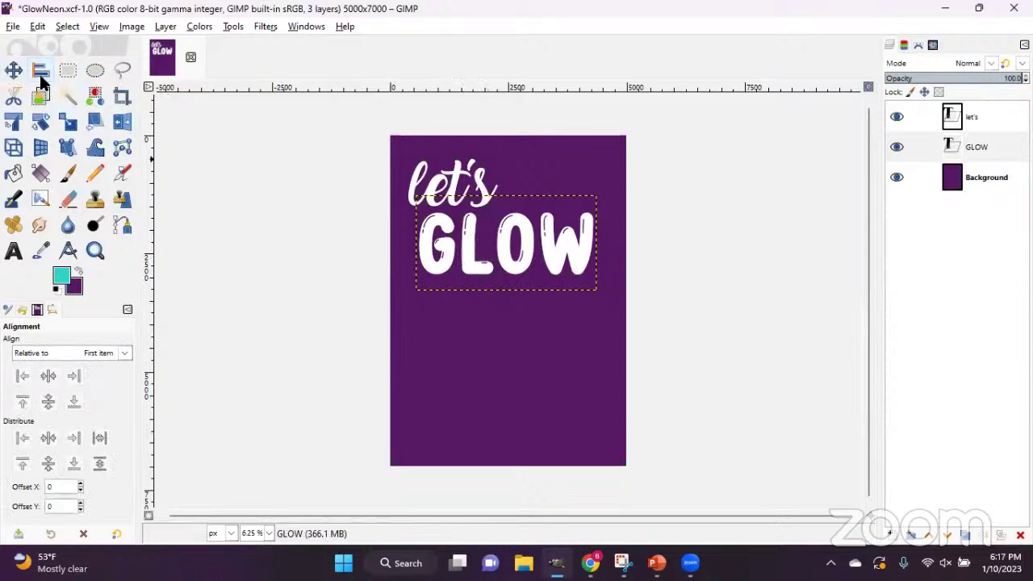
pyautogui.click(531, 252)
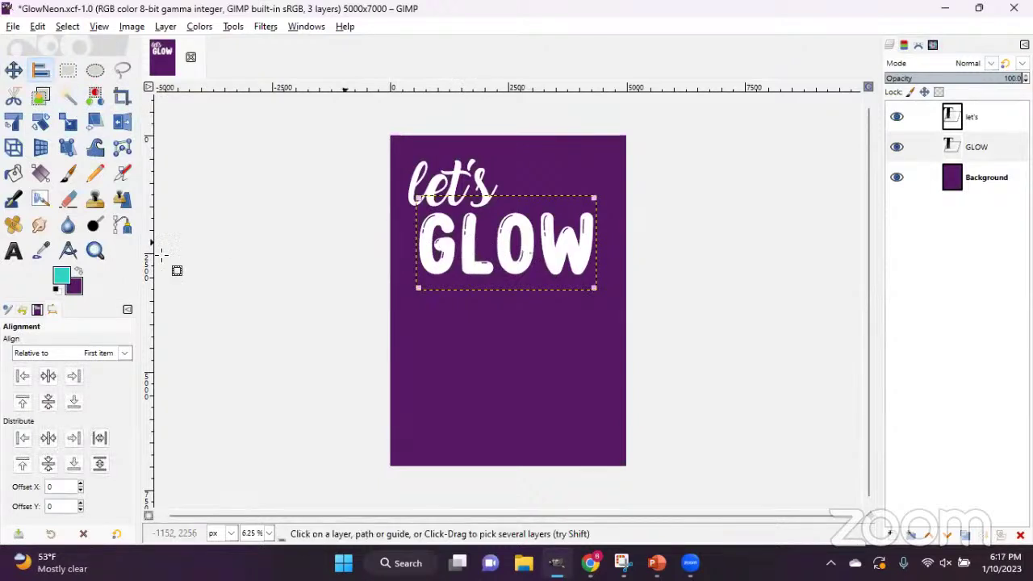
pyautogui.click(22, 377)
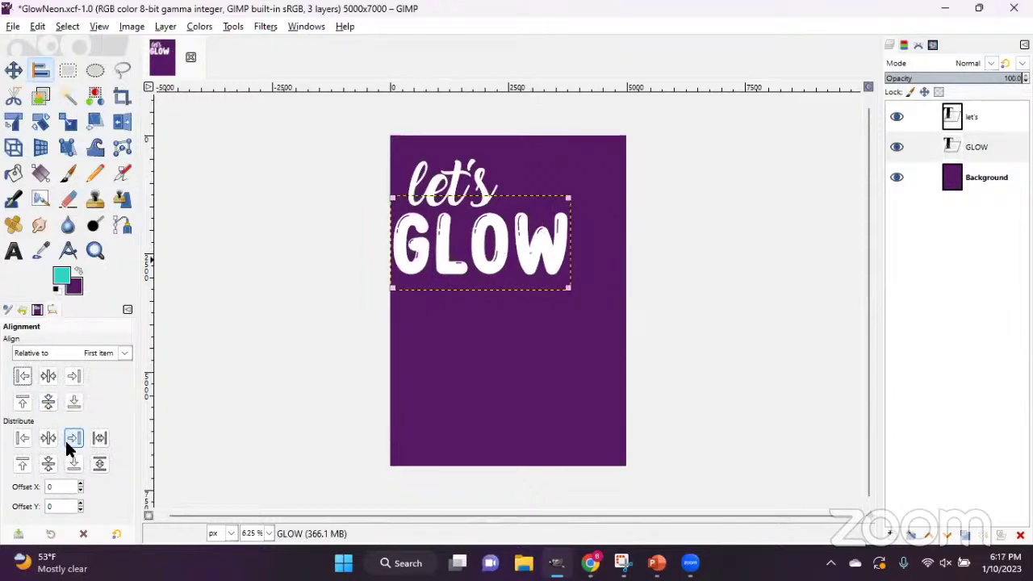
pyautogui.click(73, 377)
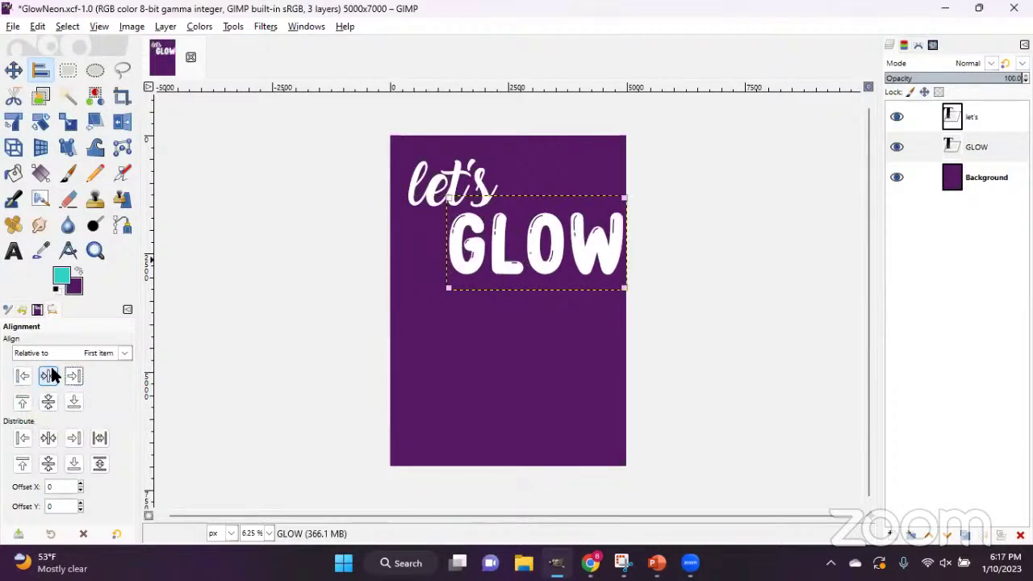
pyautogui.click(21, 376)
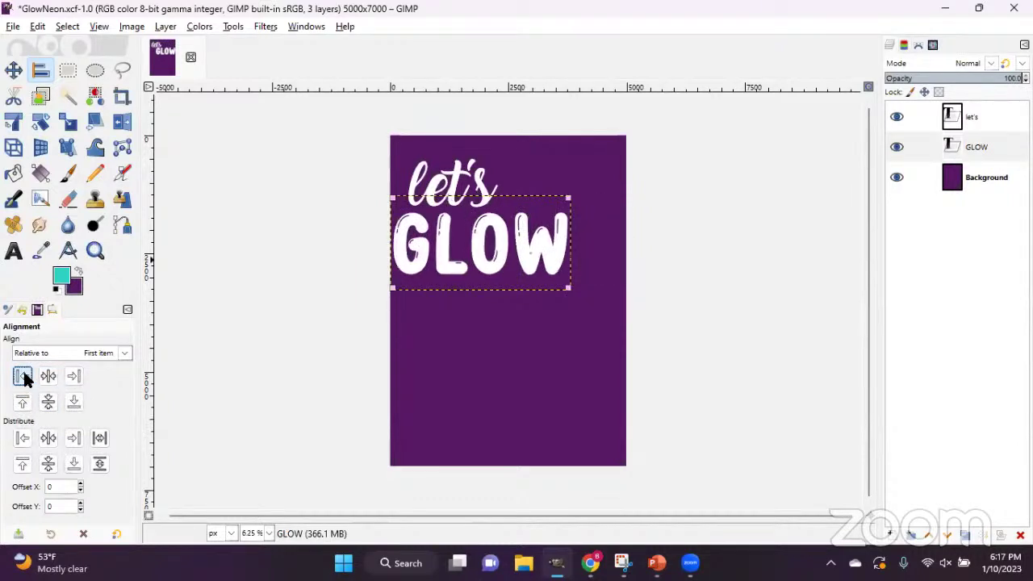
pyautogui.click(74, 376)
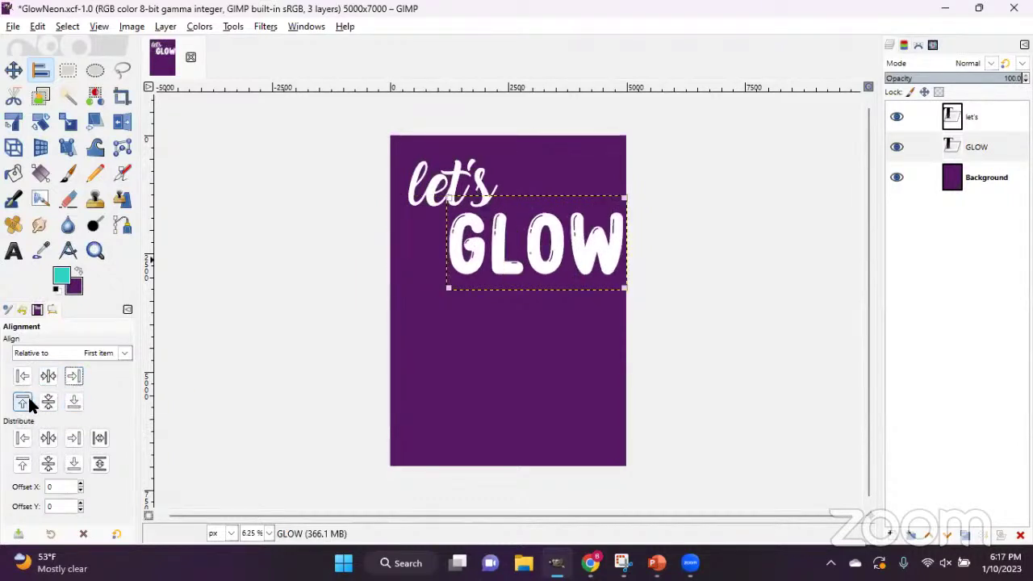
pyautogui.click(49, 376)
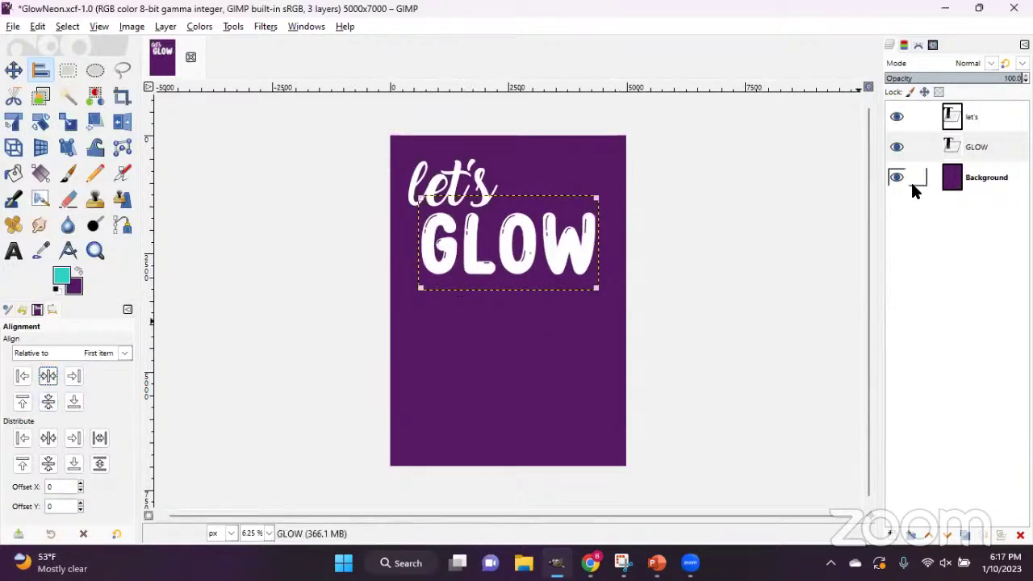
# Browse the Text tool's fonts and choose Barcelona.
pyautogui.click(13, 251)
pyautogui.click(15, 346)
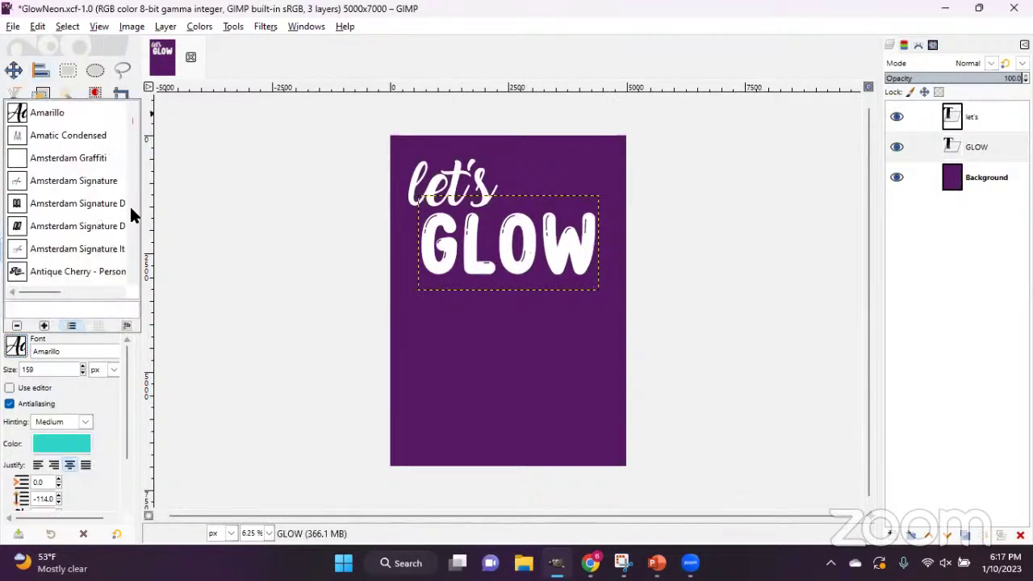
pyautogui.scroll(5, 127, 104)
pyautogui.scroll(-1, 55, 181)
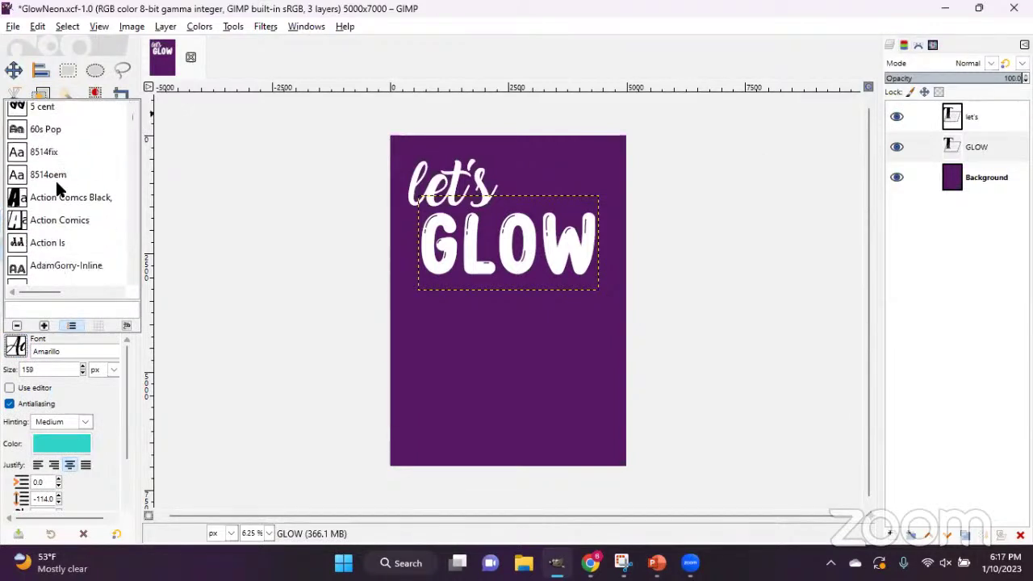
pyautogui.scroll(-10, 57, 188)
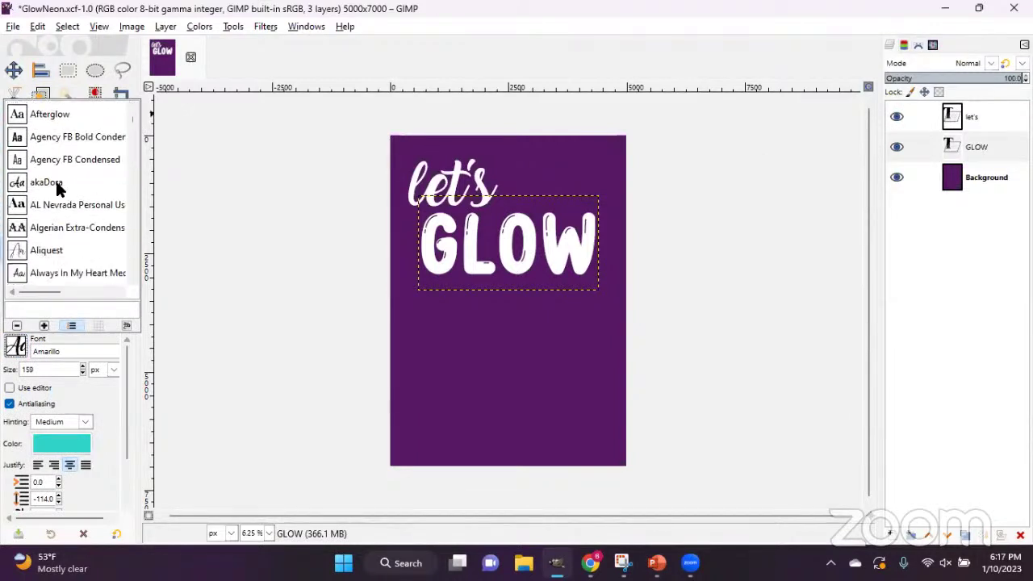
pyautogui.scroll(-14, 59, 179)
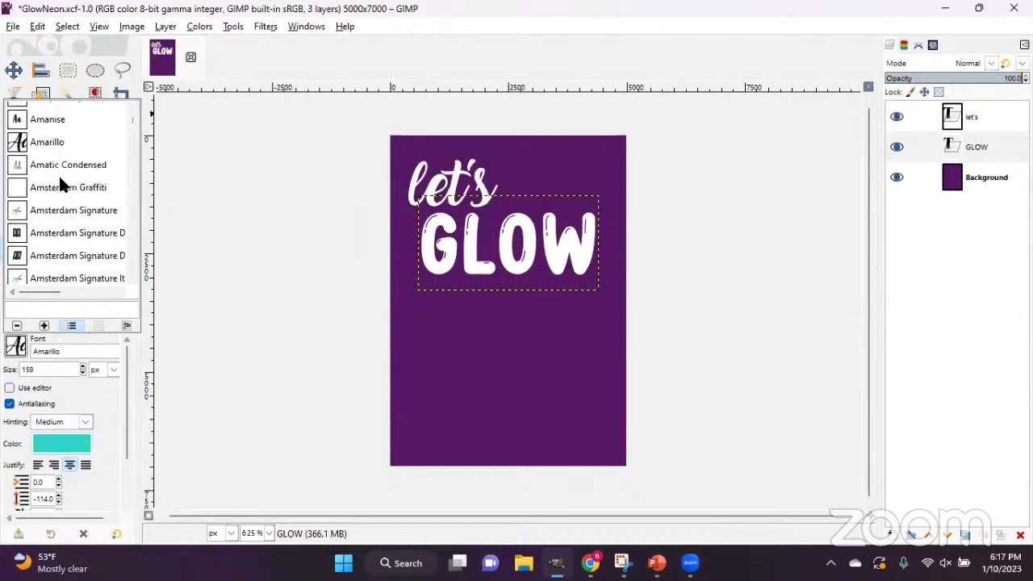
pyautogui.scroll(-4, 63, 179)
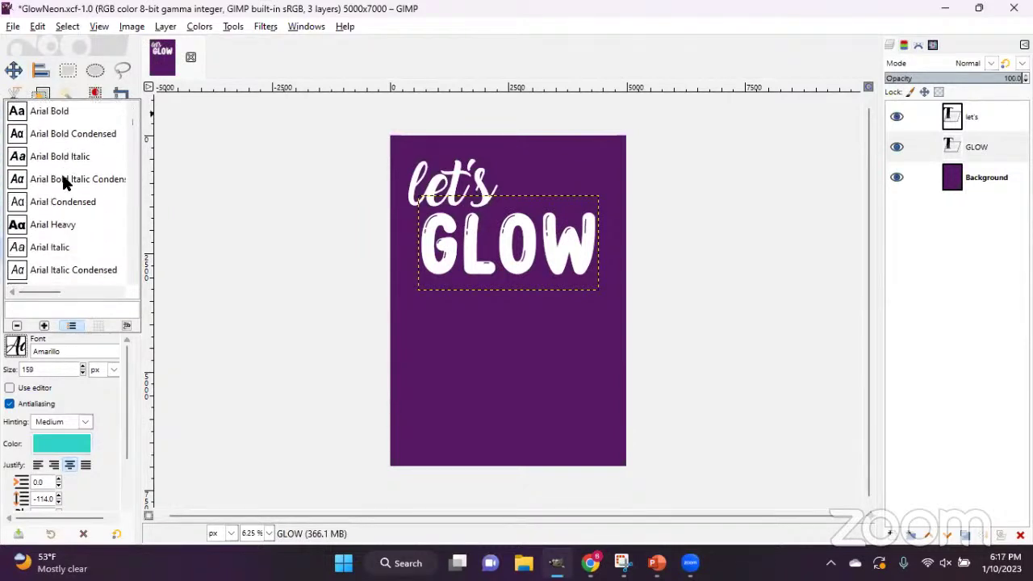
pyautogui.scroll(-2, 63, 180)
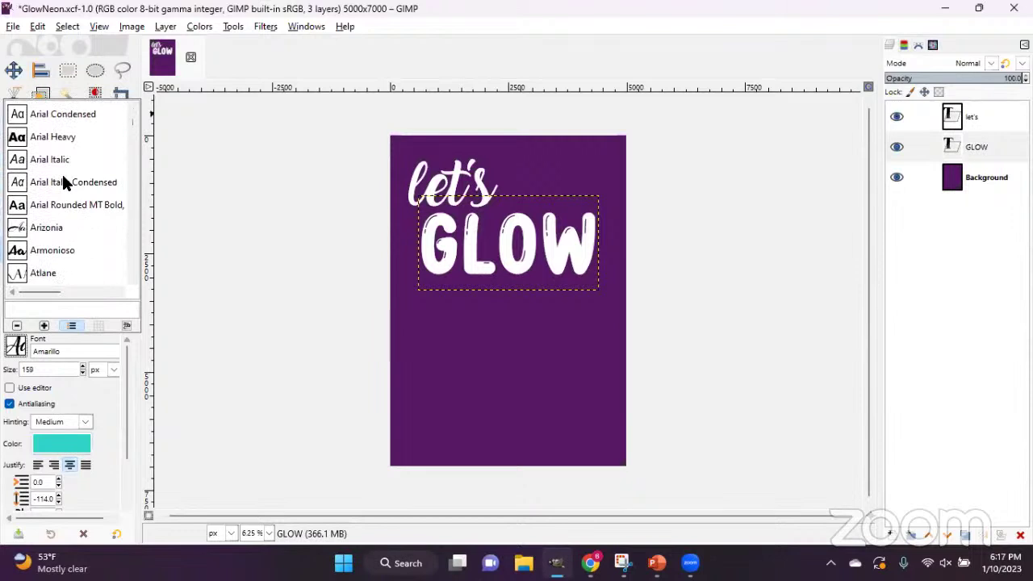
pyautogui.scroll(-7, 63, 177)
pyautogui.scroll(-8, 63, 179)
pyautogui.scroll(-3, 63, 179)
pyautogui.scroll(2, 63, 179)
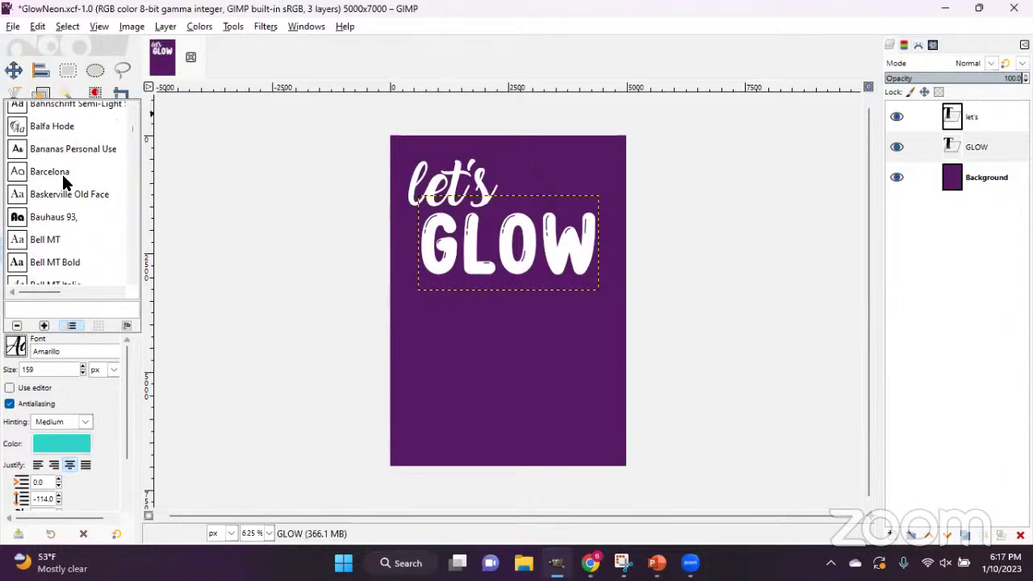
pyautogui.click(62, 172)
# Add the text "CRAZY" in capitals below the start of "GLOW".
pyautogui.click(408, 320)
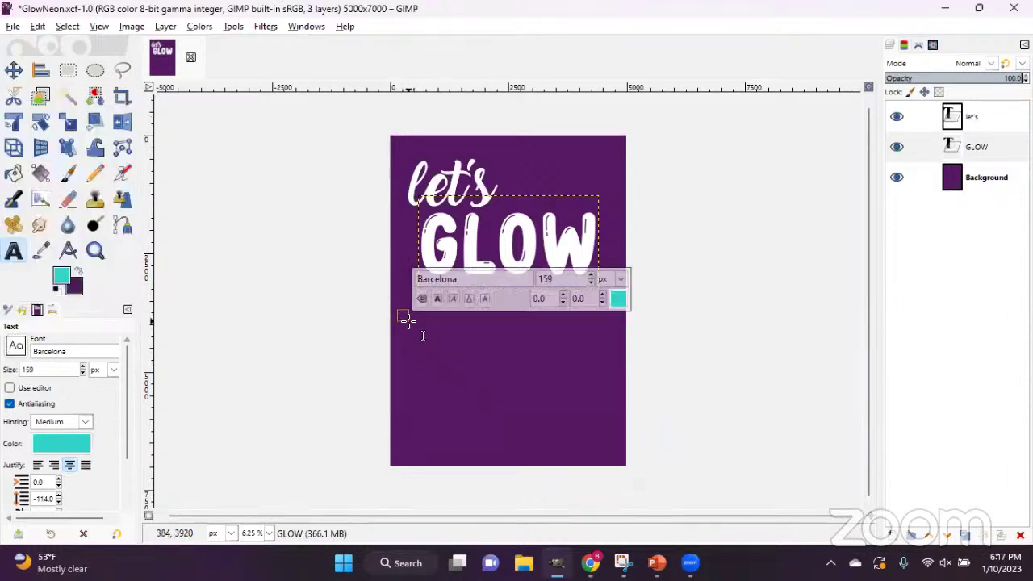
pyautogui.write('CRAzY')
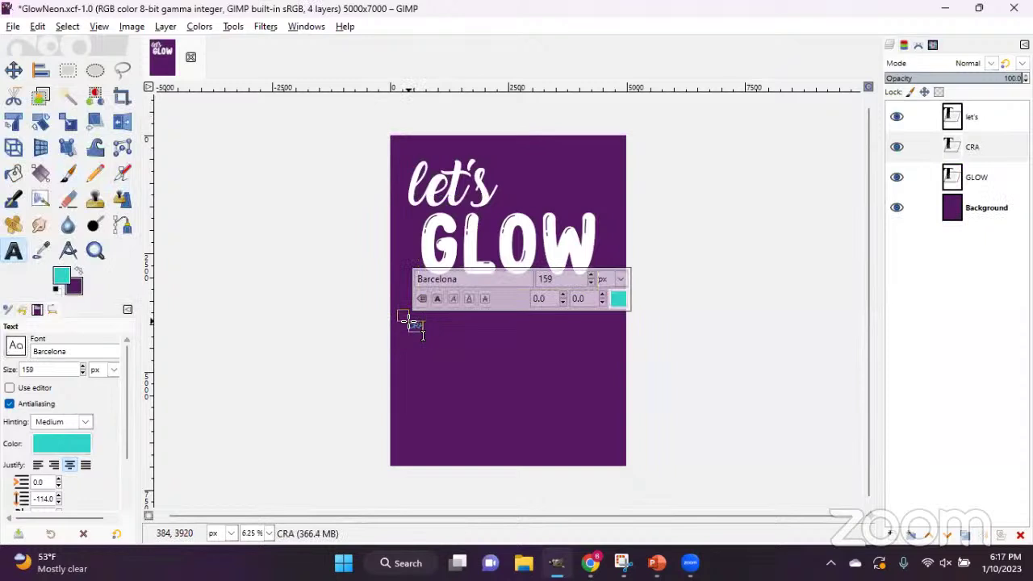
pyautogui.press('BackSpace')
pyautogui.press('BackSpace')
pyautogui.write('ZY')
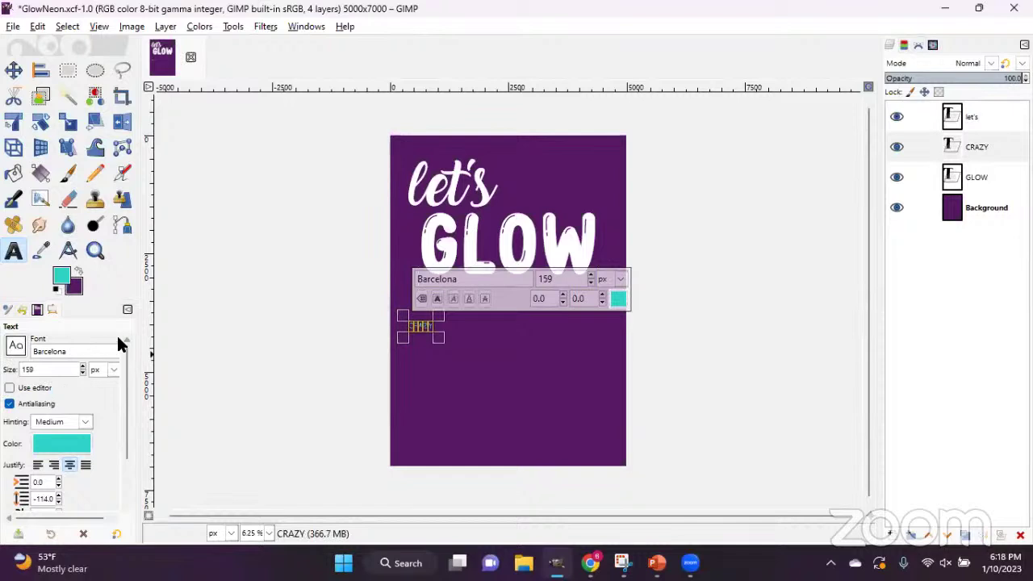
# Enlarge the "CRAZY" text to 1155 px.
pyautogui.scroll(10, 588, 274)
pyautogui.scroll(15, 589, 276)
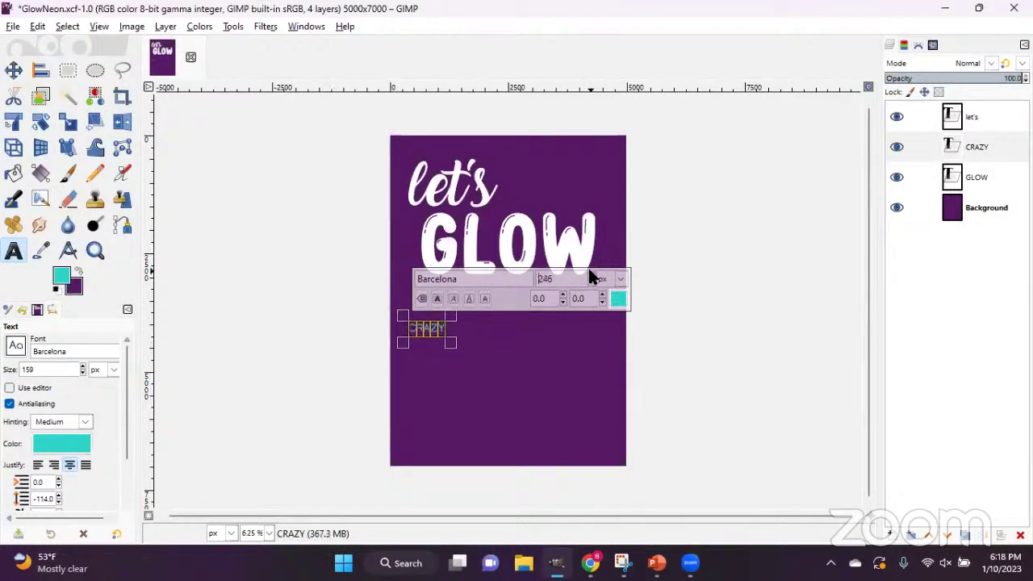
pyautogui.scroll(20, 588, 276)
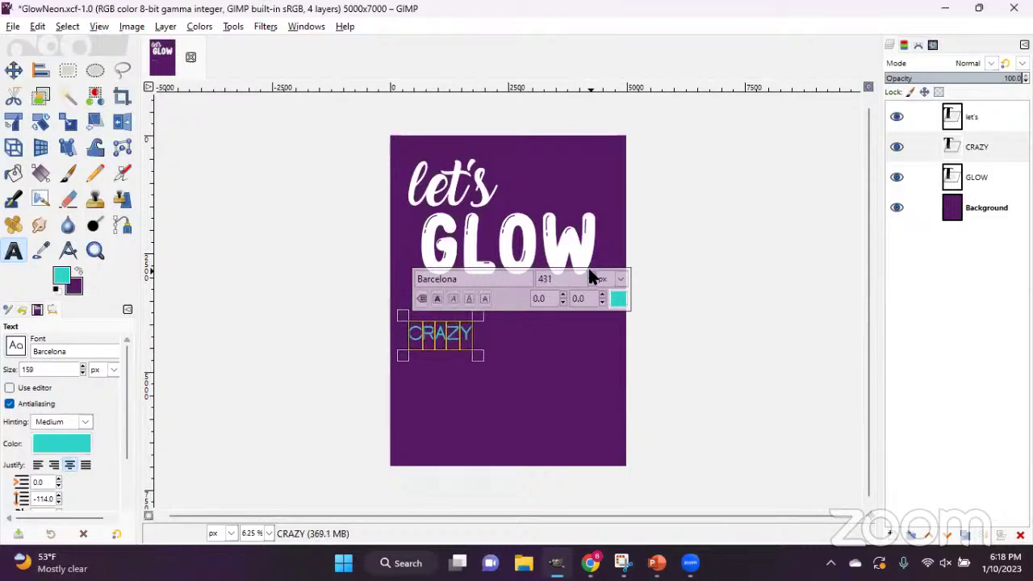
pyautogui.scroll(20, 588, 276)
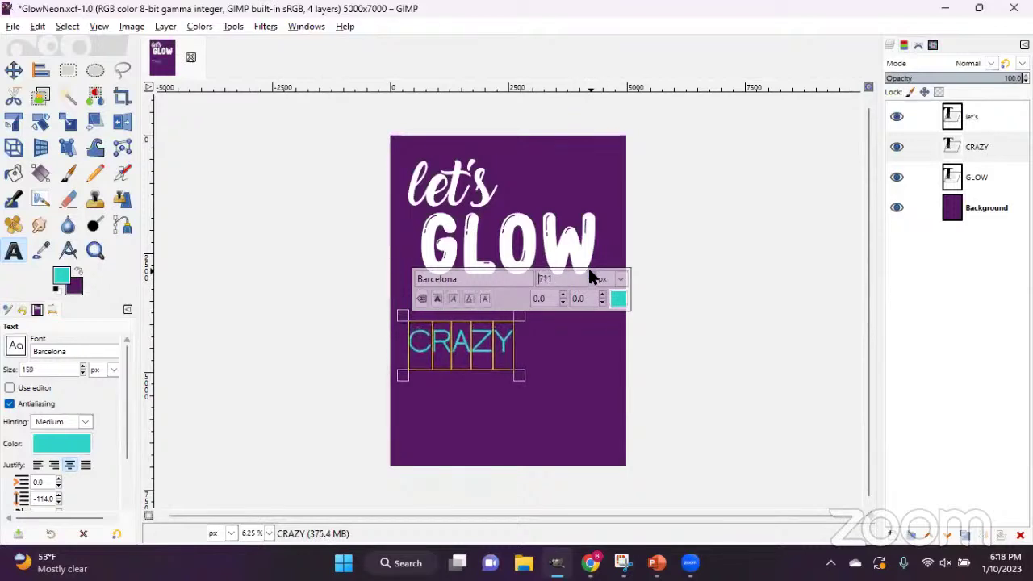
pyautogui.scroll(12, 589, 275)
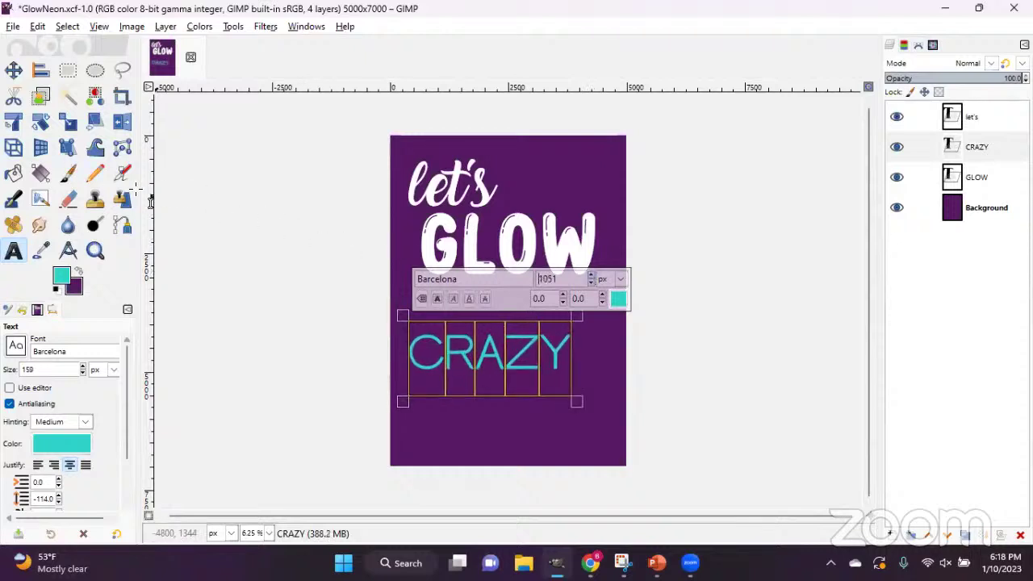
pyautogui.scroll(4, 592, 278)
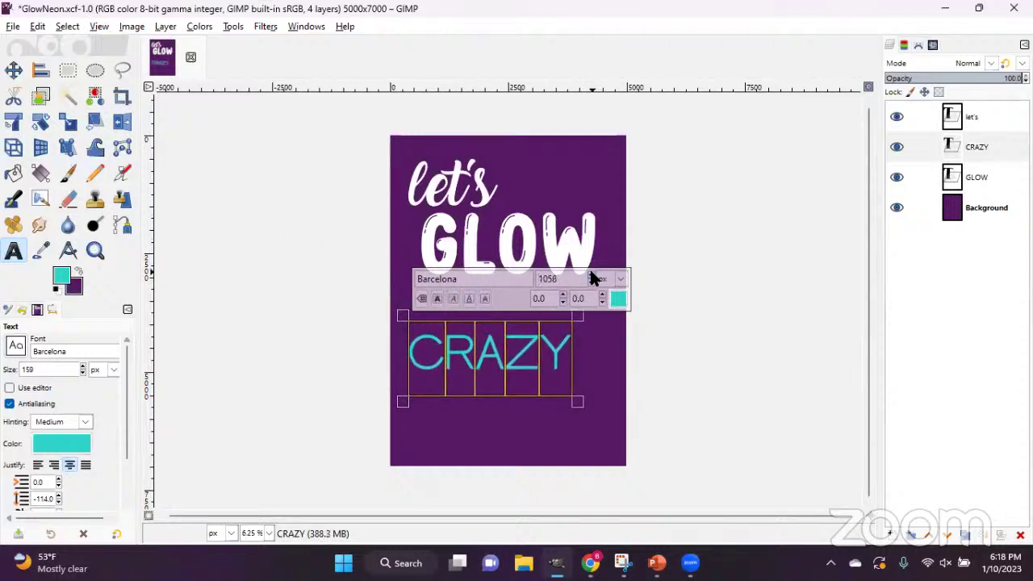
pyautogui.scroll(4, 592, 278)
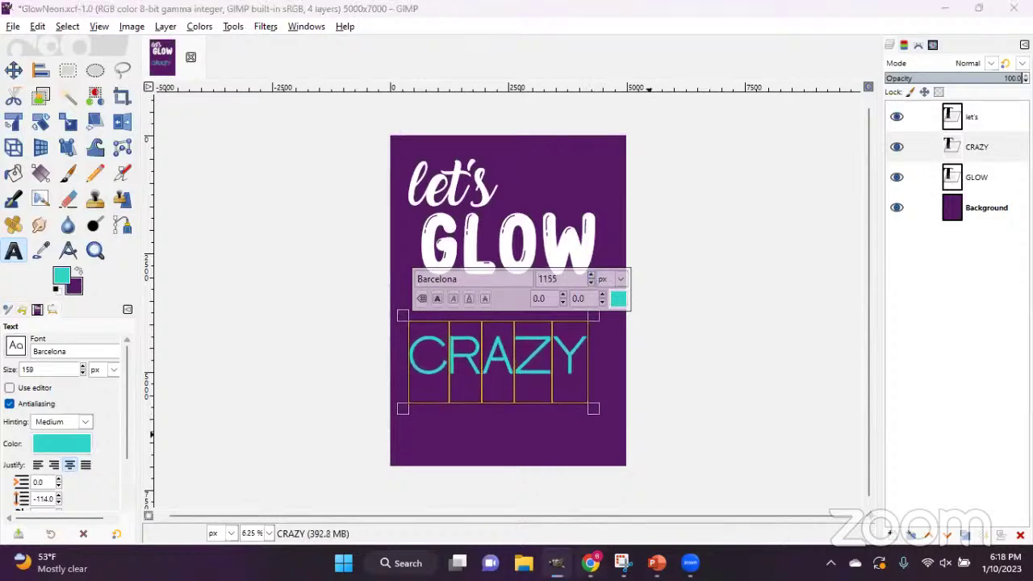
# Check the Zazzle invitation in Chrome and, back in GIMP, scale the "CRAZY" layer to 3793 × 2582 px with the aspect ratio unlinked.
pyautogui.click(556, 562)
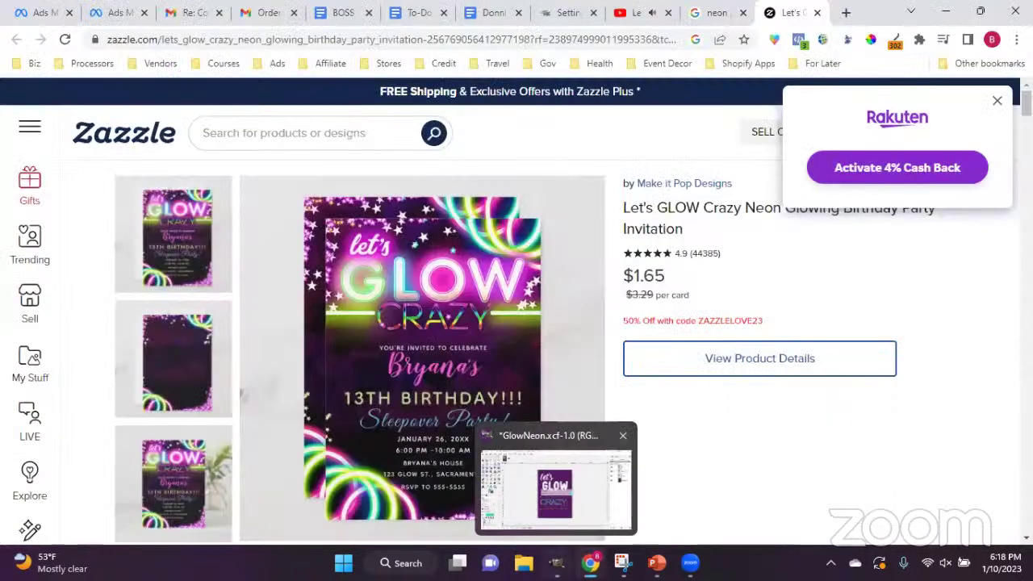
pyautogui.click(555, 488)
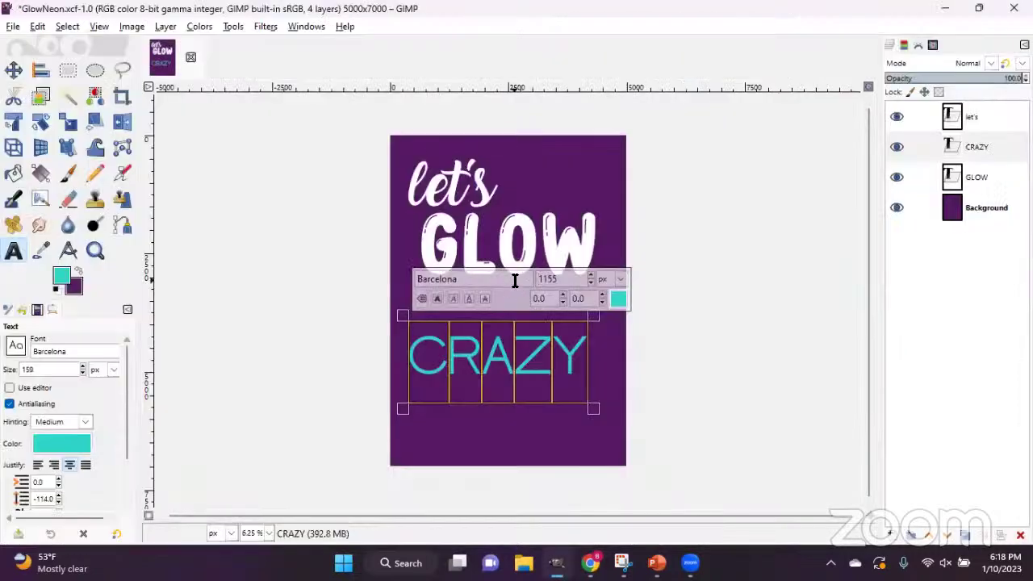
pyautogui.click(71, 129)
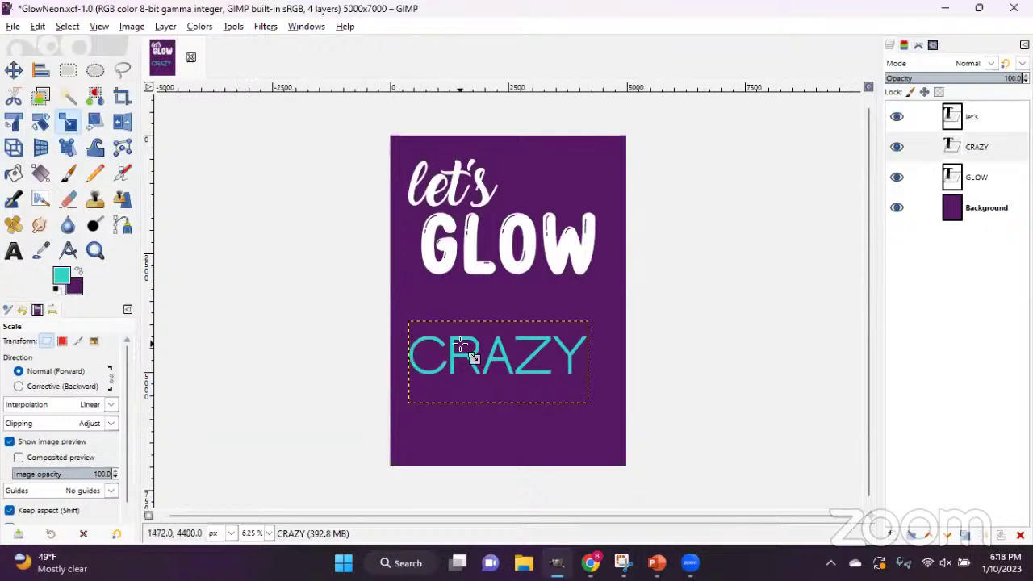
pyautogui.moveTo(576, 396); pyautogui.dragTo(606, 398)
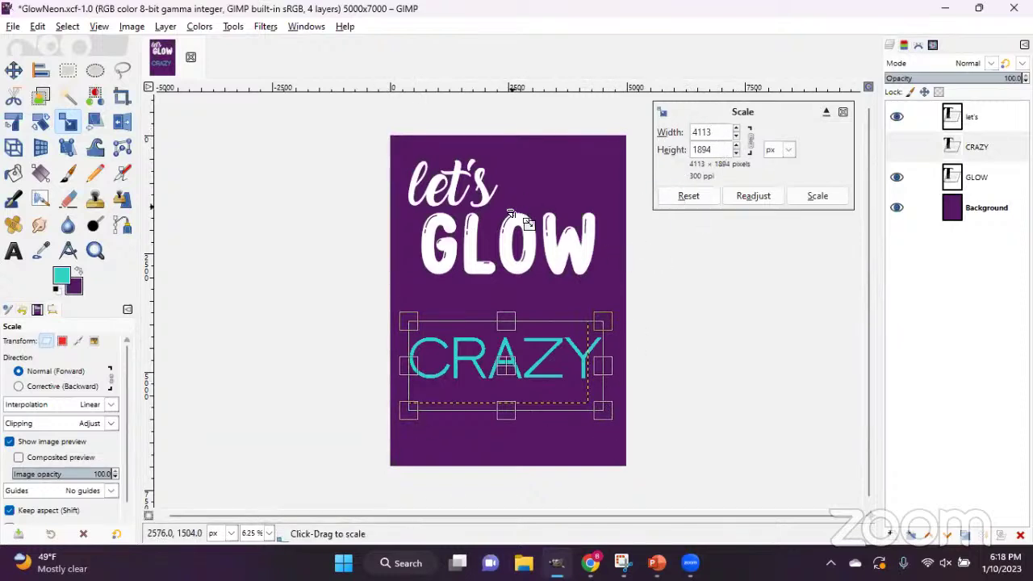
pyautogui.click(750, 140)
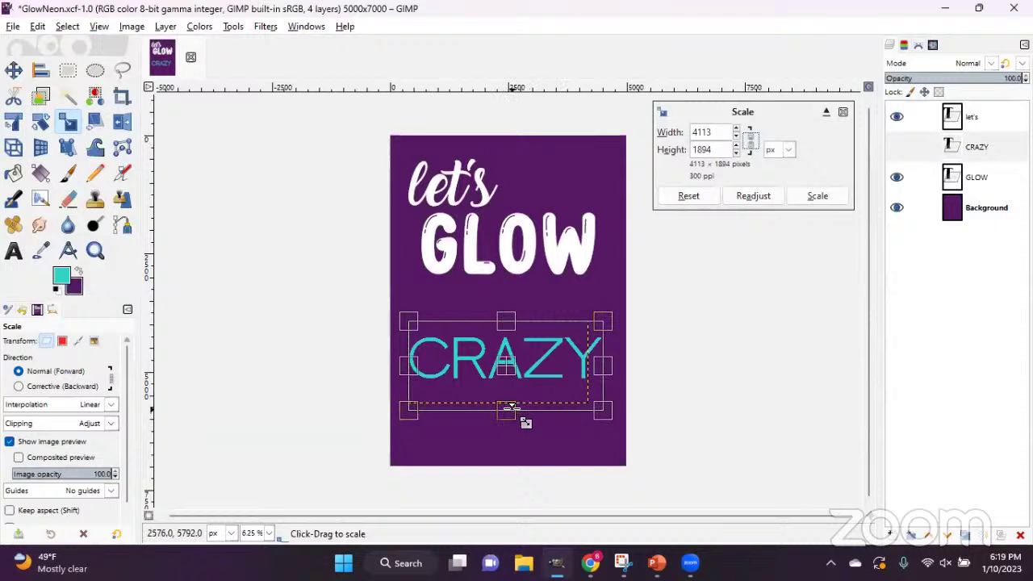
pyautogui.moveTo(509, 409); pyautogui.dragTo(507, 447)
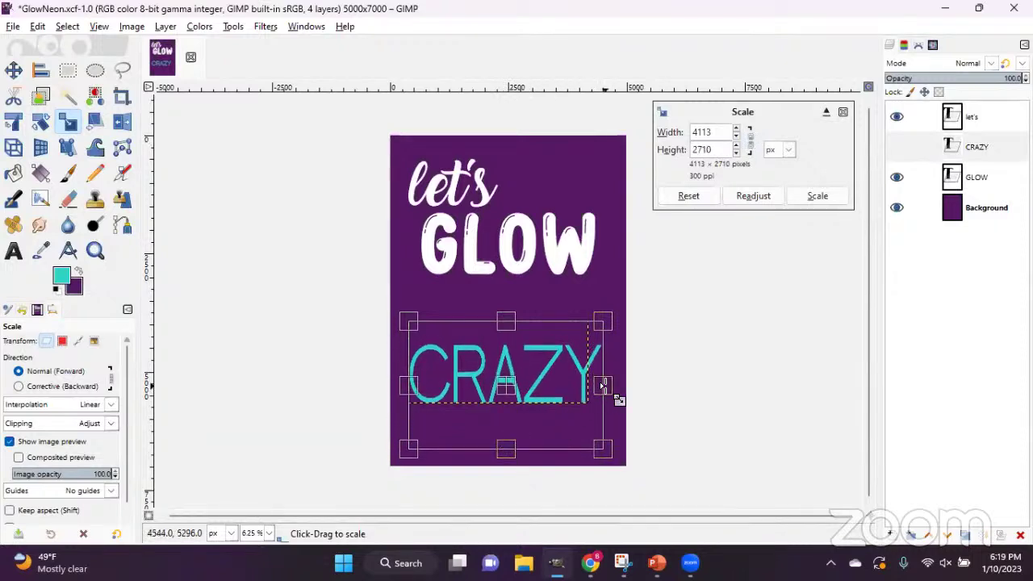
pyautogui.moveTo(611, 389); pyautogui.dragTo(588, 386)
pyautogui.moveTo(511, 461)
pyautogui.mouseDown()
pyautogui.moveTo(510, 410)
pyautogui.moveTo(513, 456)
pyautogui.mouseUp()
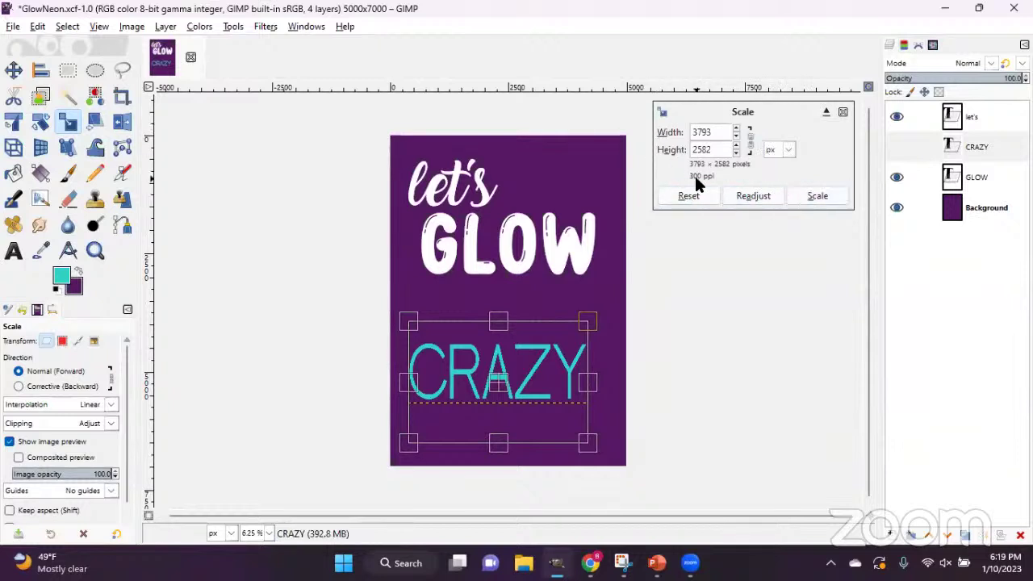
pyautogui.click(832, 196)
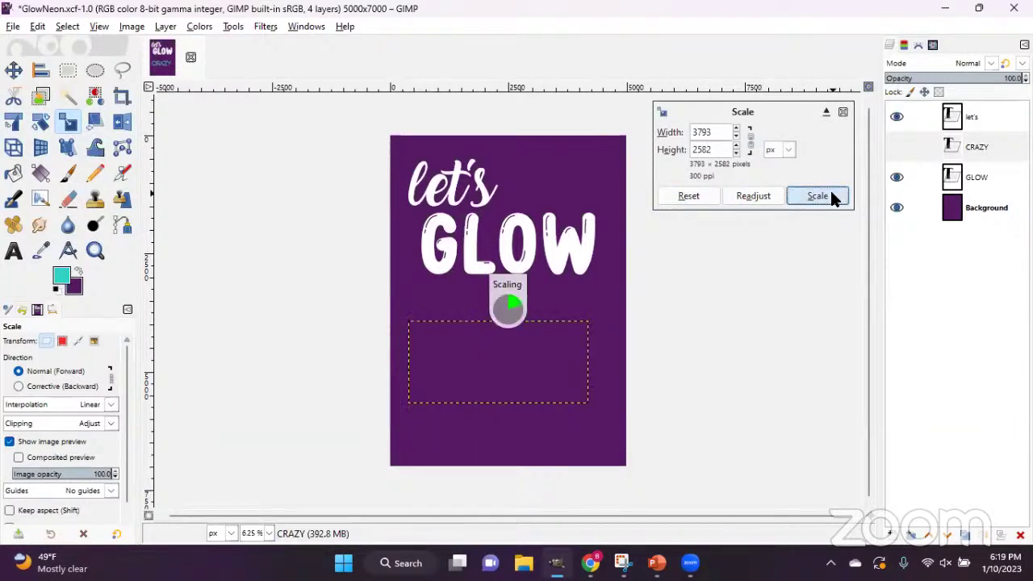
# Move the "CRAZY" lettering up so it sits beneath "GLOW" and lines up with its left edge.
pyautogui.click(16, 71)
pyautogui.click(454, 346)
pyautogui.moveTo(454, 346); pyautogui.dragTo(467, 313)
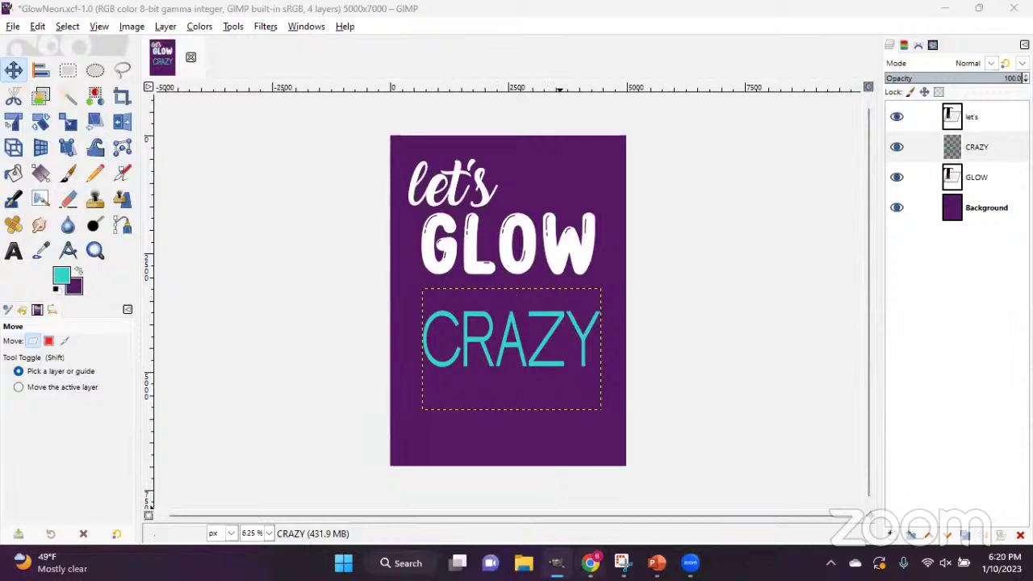
# Compare with the Zazzle invitation in Chrome and, back in GIMP, move "let's" and "GLOW" down to just above "CRAZY".
pyautogui.hotkey('alt', 'Tab')
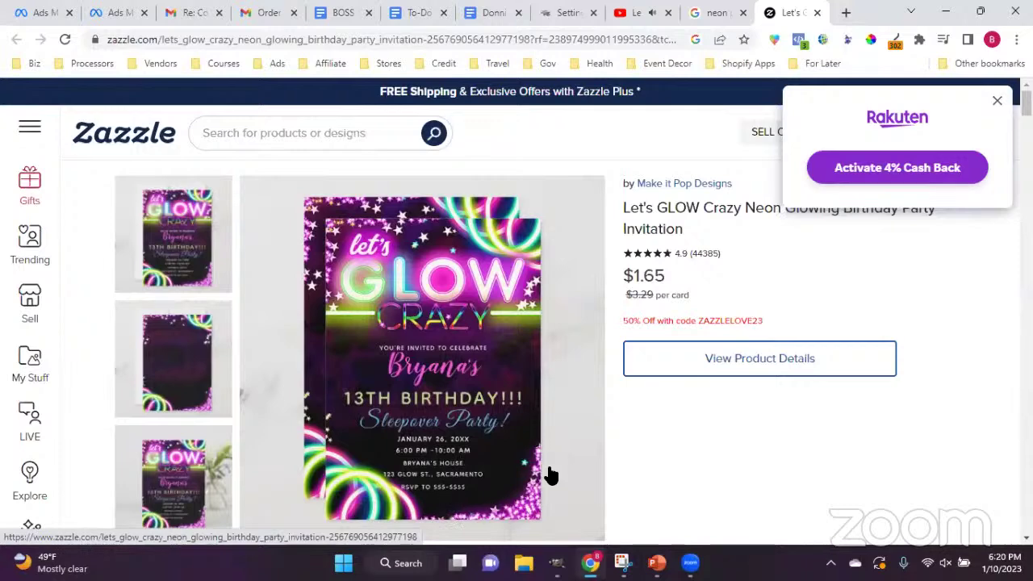
pyautogui.moveTo(601, 557)
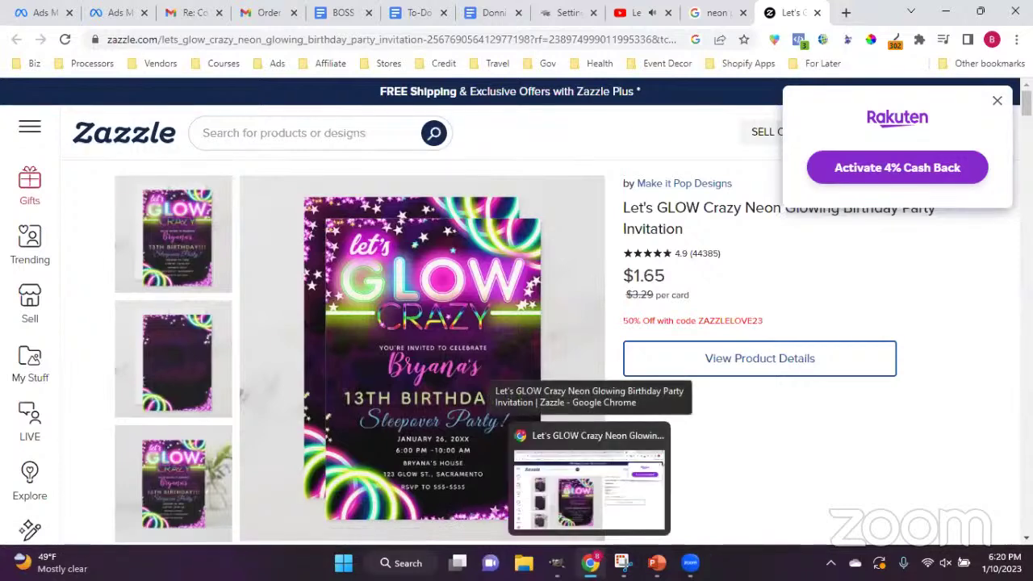
pyautogui.hotkey('alt', 'Tab')
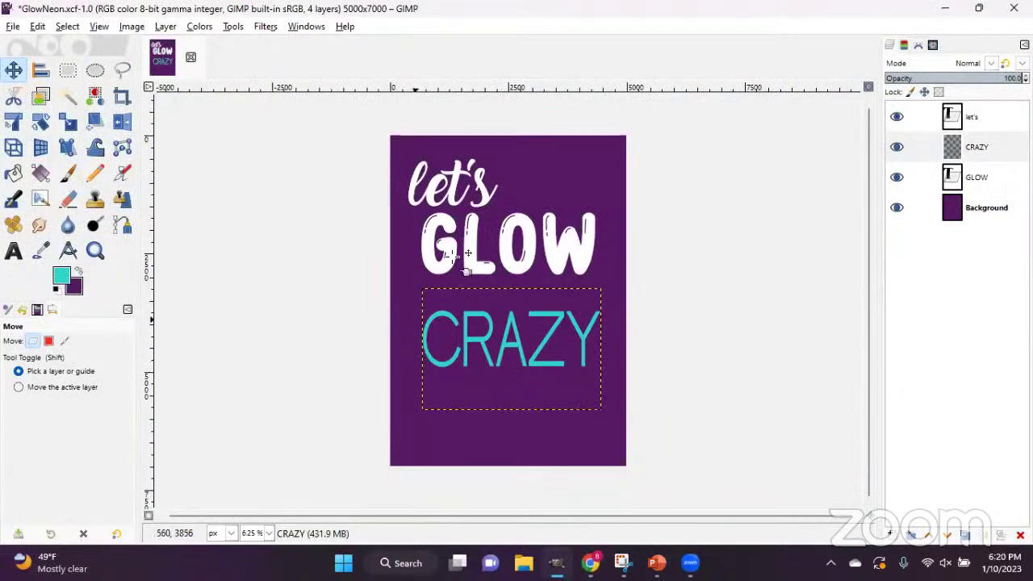
pyautogui.moveTo(490, 198); pyautogui.dragTo(504, 236)
pyautogui.moveTo(487, 273); pyautogui.dragTo(474, 302)
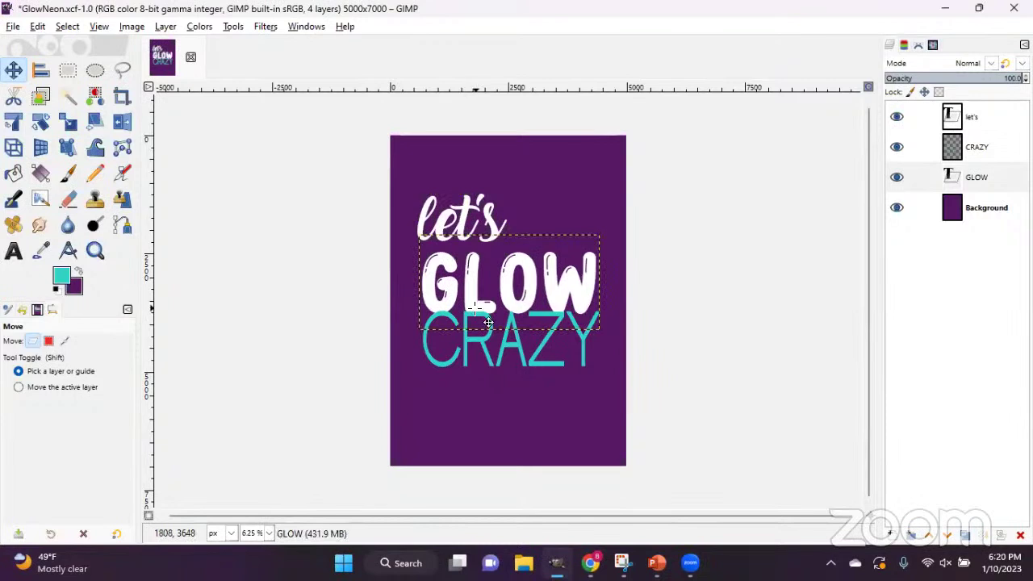
# Centre the "GLOW" layer vertically on the canvas with the Align tool.
pyautogui.click(41, 71)
pyautogui.click(504, 269)
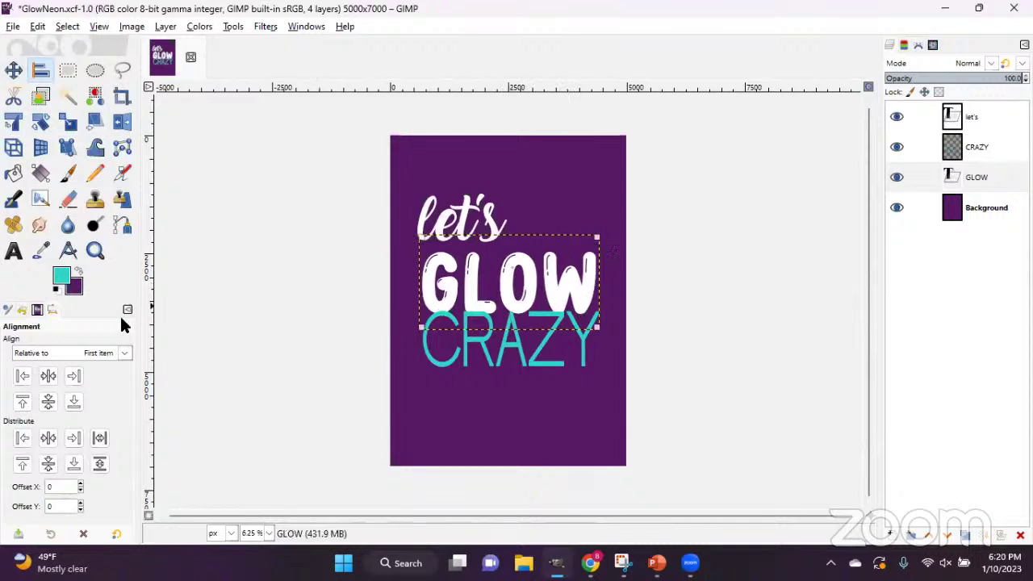
pyautogui.click(50, 400)
# Move "CRAZY" down to just below "GLOW" and bring "let's" down to just above it.
pyautogui.click(14, 71)
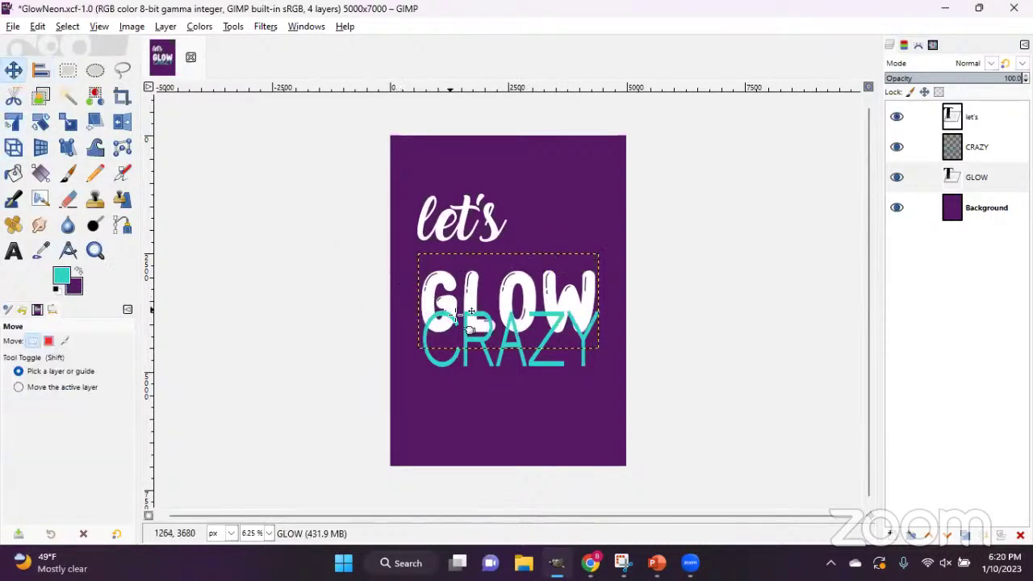
pyautogui.click(476, 333)
pyautogui.moveTo(481, 332); pyautogui.dragTo(478, 357)
pyautogui.moveTo(452, 222); pyautogui.dragTo(450, 249)
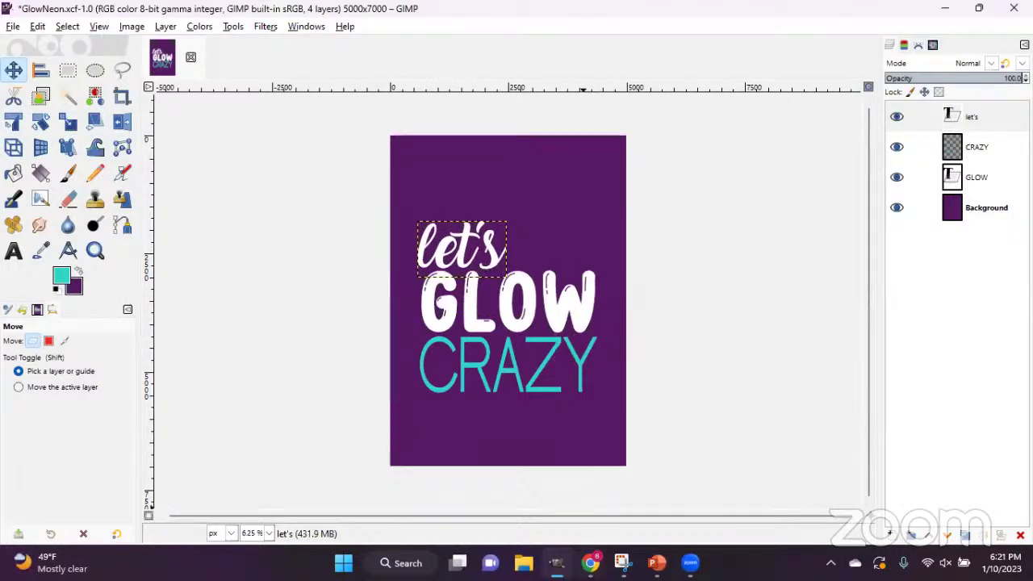
# Check the Zazzle invitation in Chrome again and, back in GIMP, create a selection from the "CRAZY" layer's alpha.
pyautogui.hotkey('alt', 'Tab')
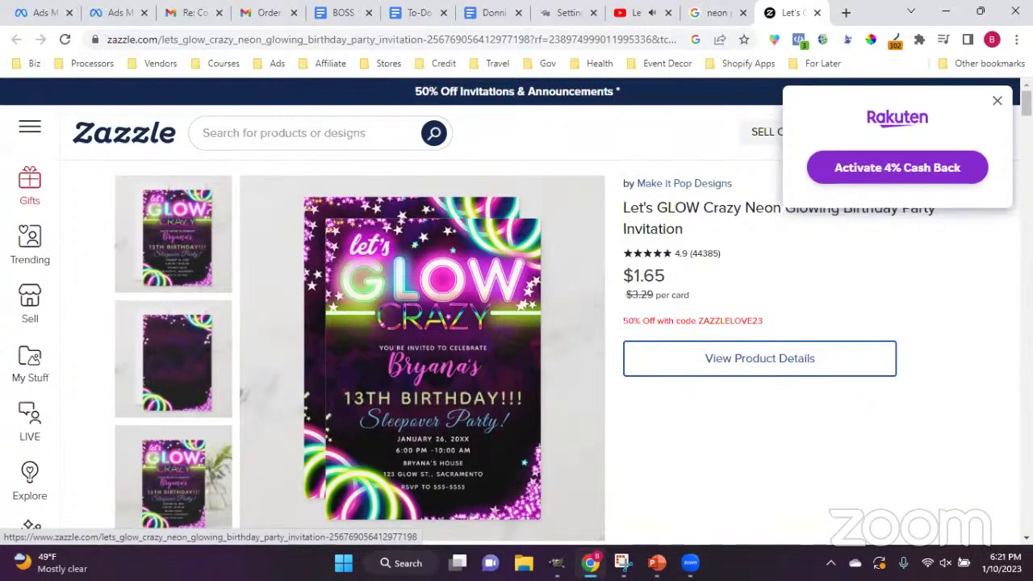
pyautogui.click(557, 563)
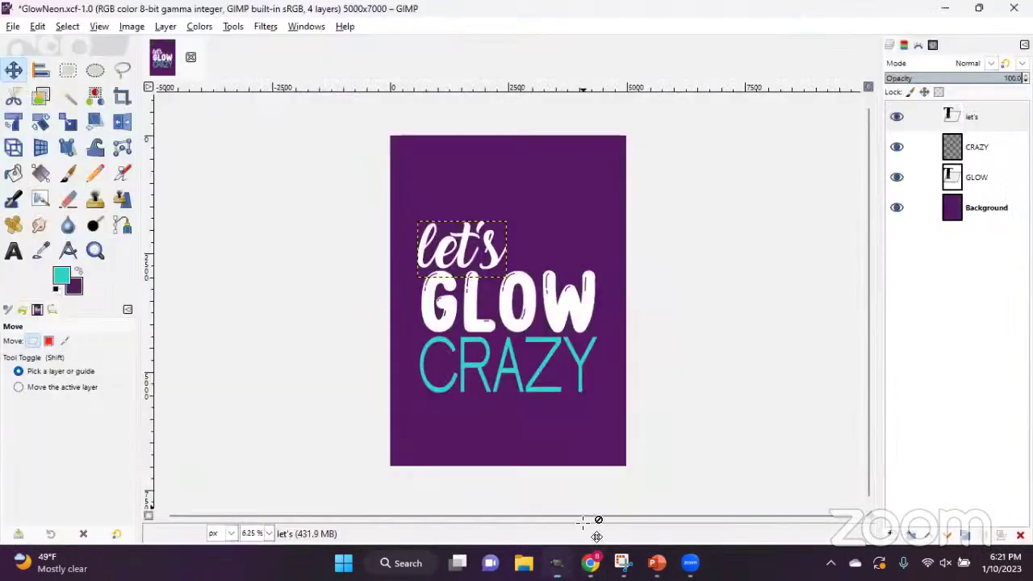
pyautogui.click(973, 153)
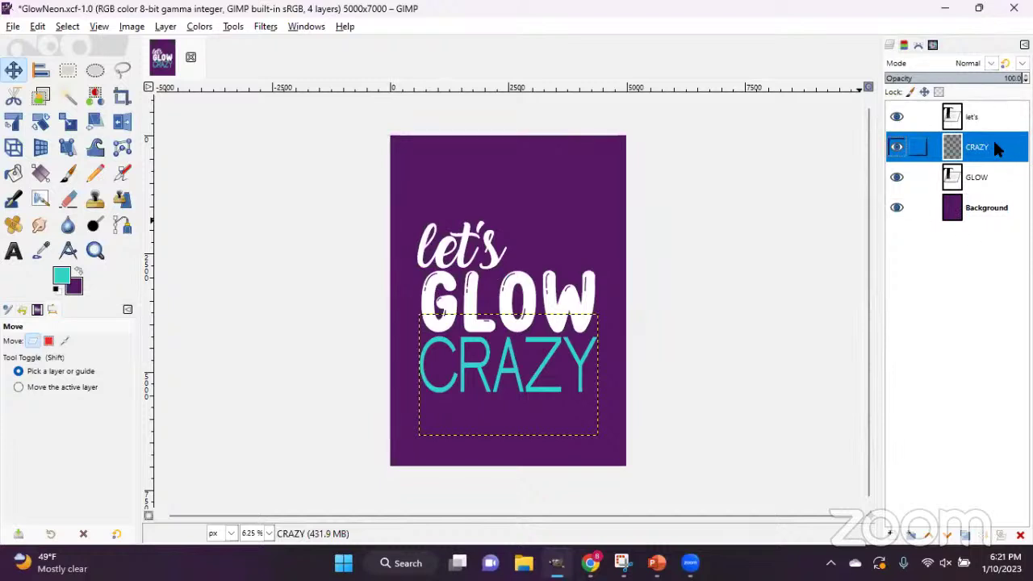
pyautogui.click(557, 352)
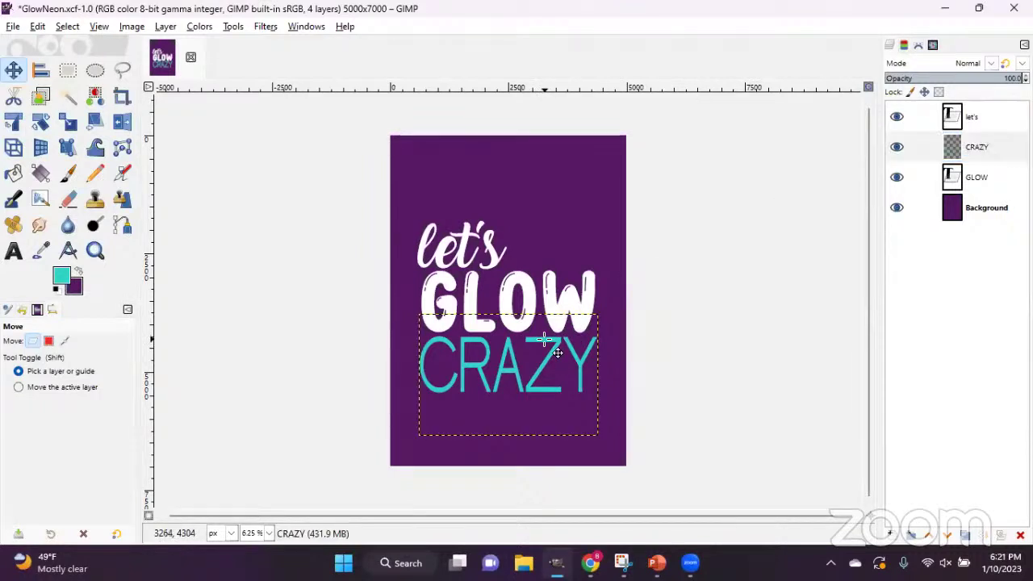
pyautogui.rightClick(982, 148)
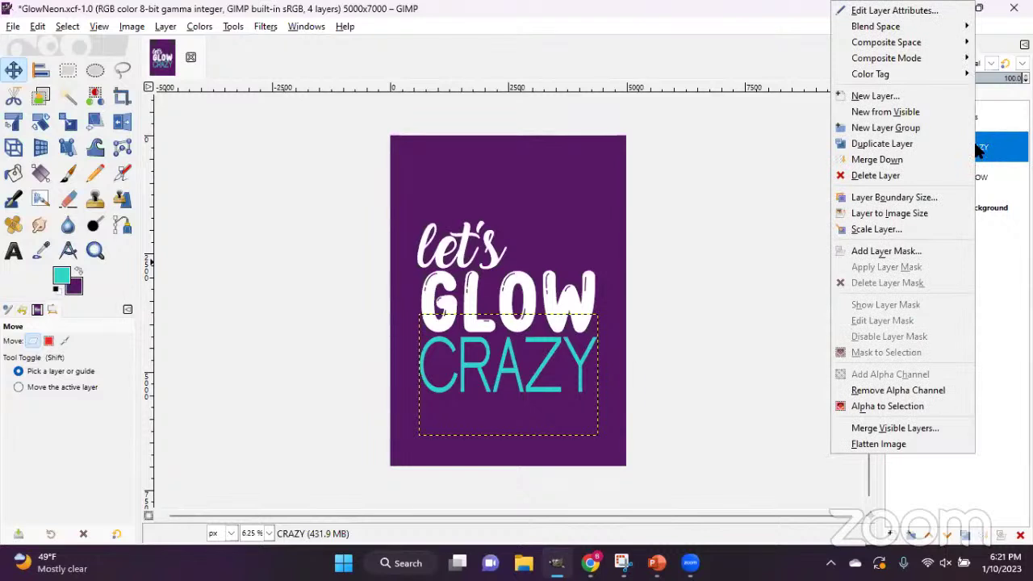
pyautogui.click(876, 408)
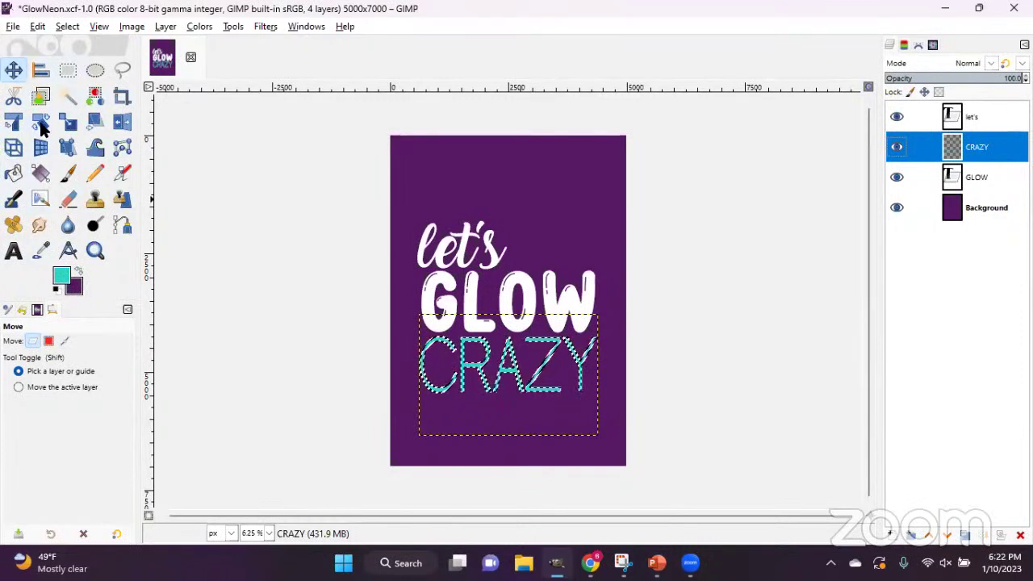
# Browse the Gradient tool's presets and choose the first Full saturation spectrum gradient, the one starting with red and yellow.
pyautogui.click(42, 175)
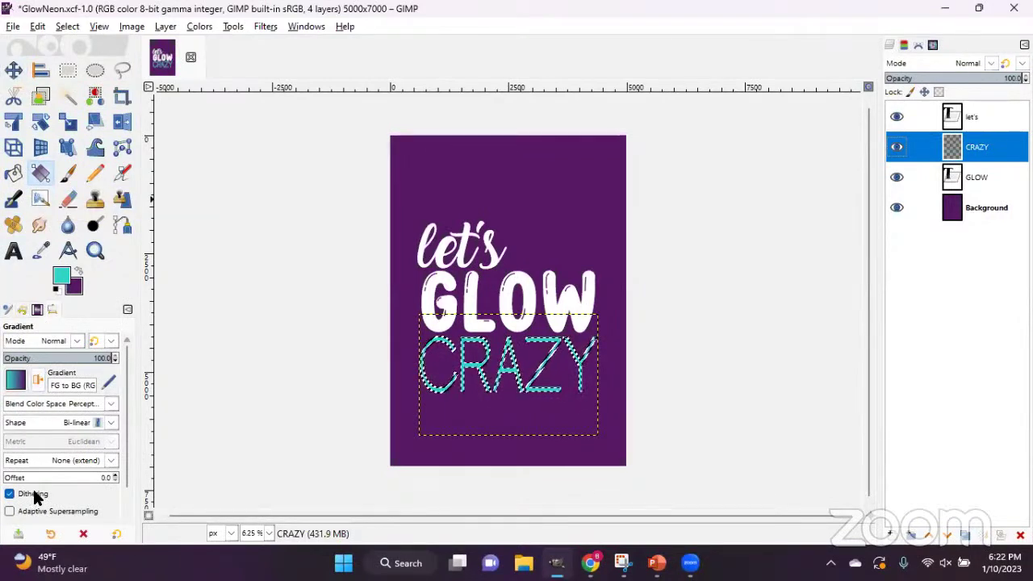
pyautogui.click(15, 382)
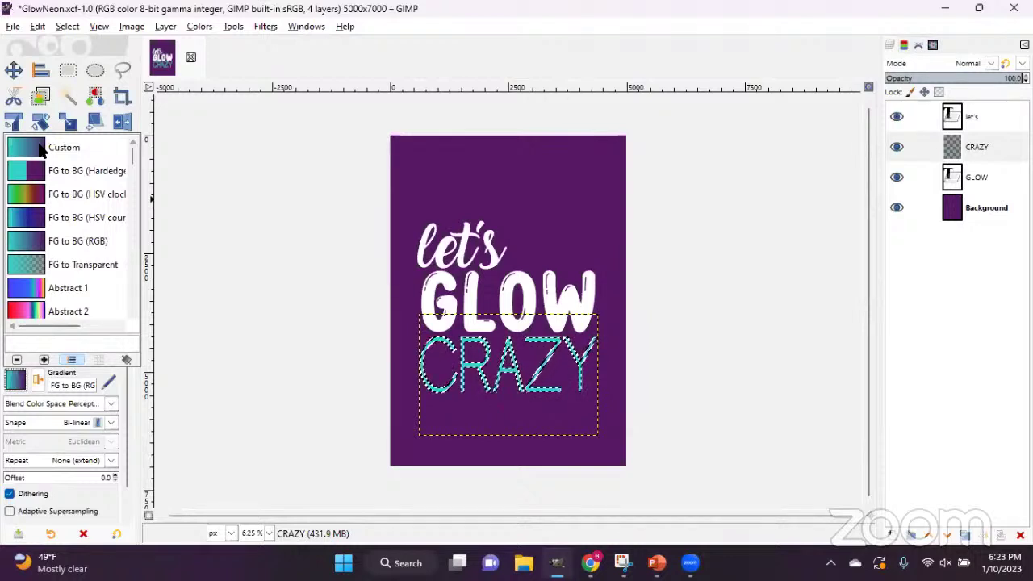
pyautogui.scroll(-3, 38, 207)
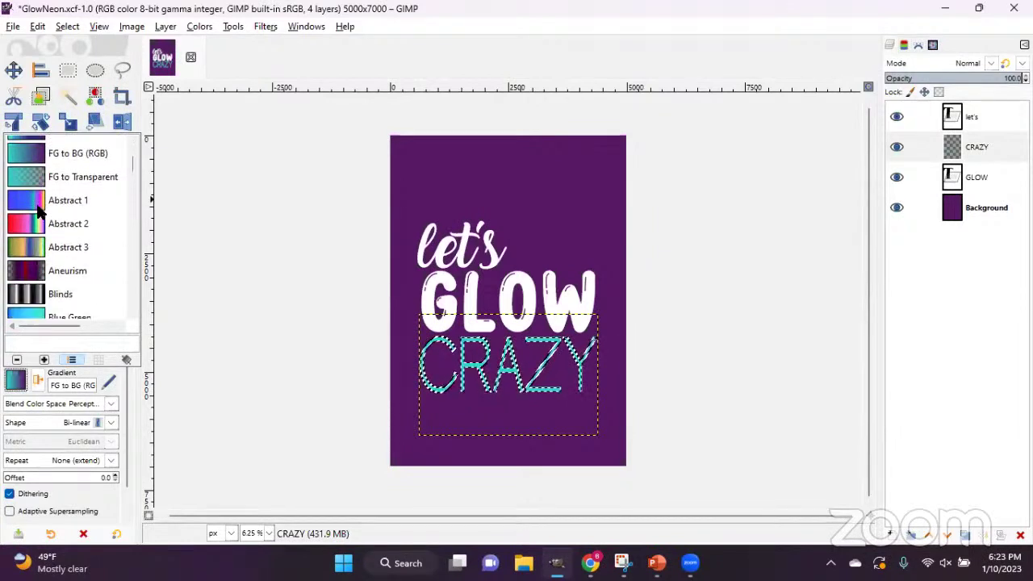
pyautogui.scroll(-1, 38, 210)
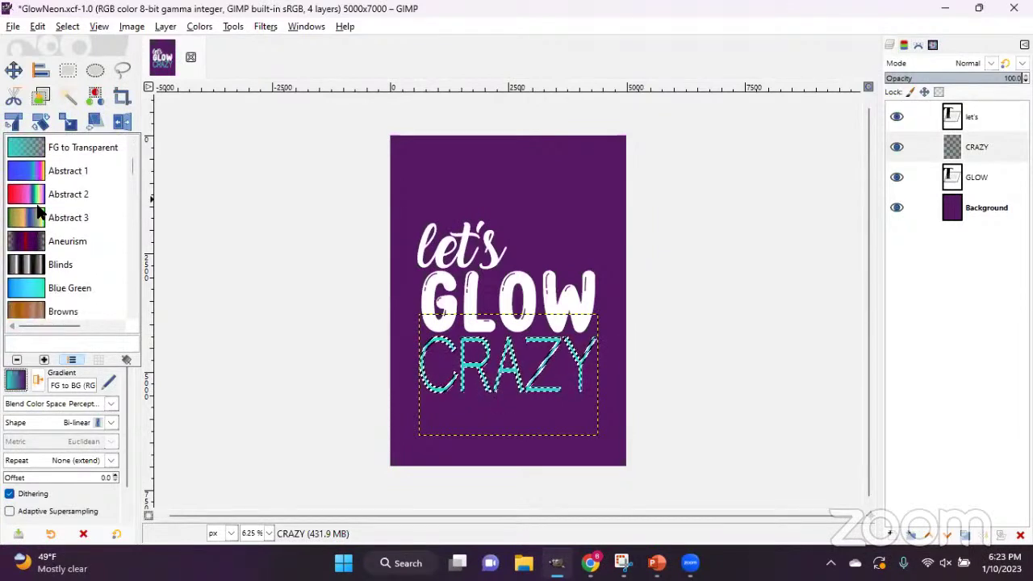
pyautogui.scroll(-6, 84, 211)
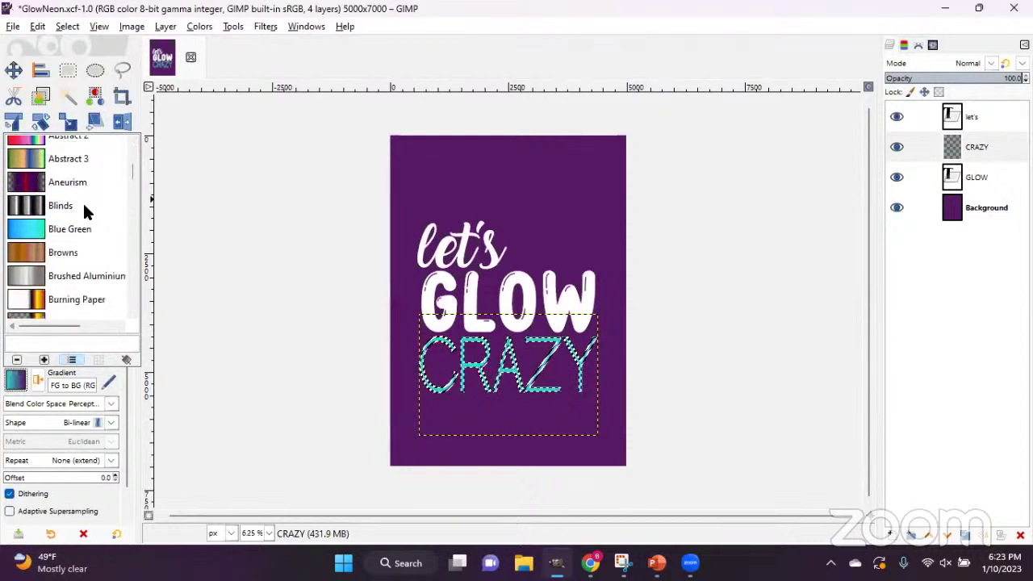
pyautogui.scroll(-7, 83, 203)
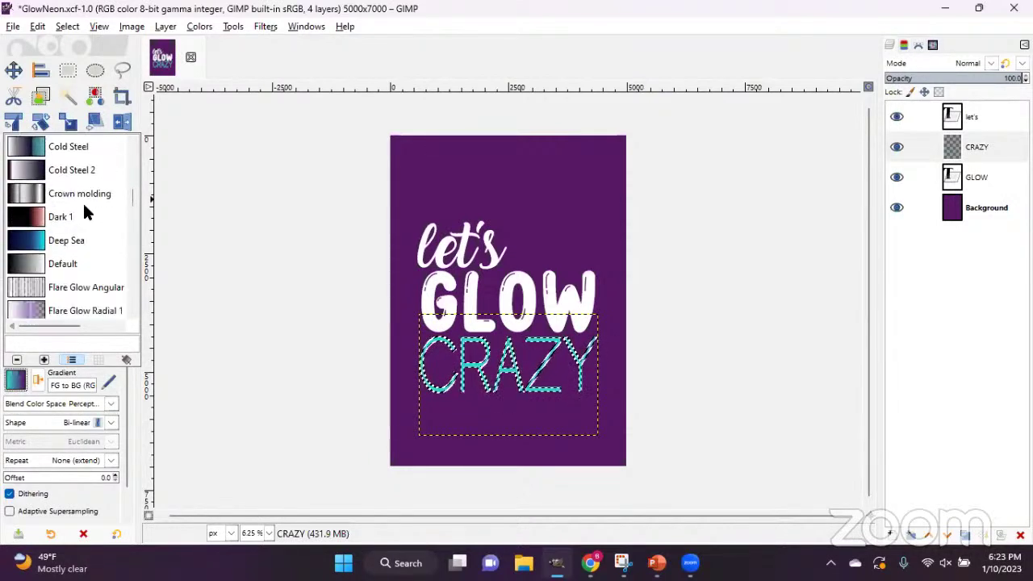
pyautogui.scroll(-9, 84, 209)
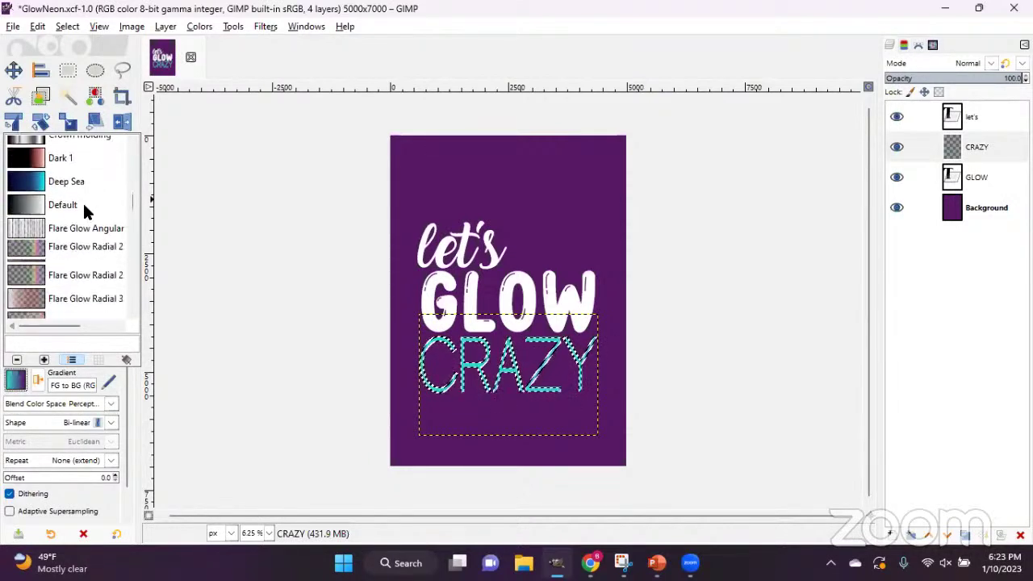
pyautogui.scroll(-7, 84, 210)
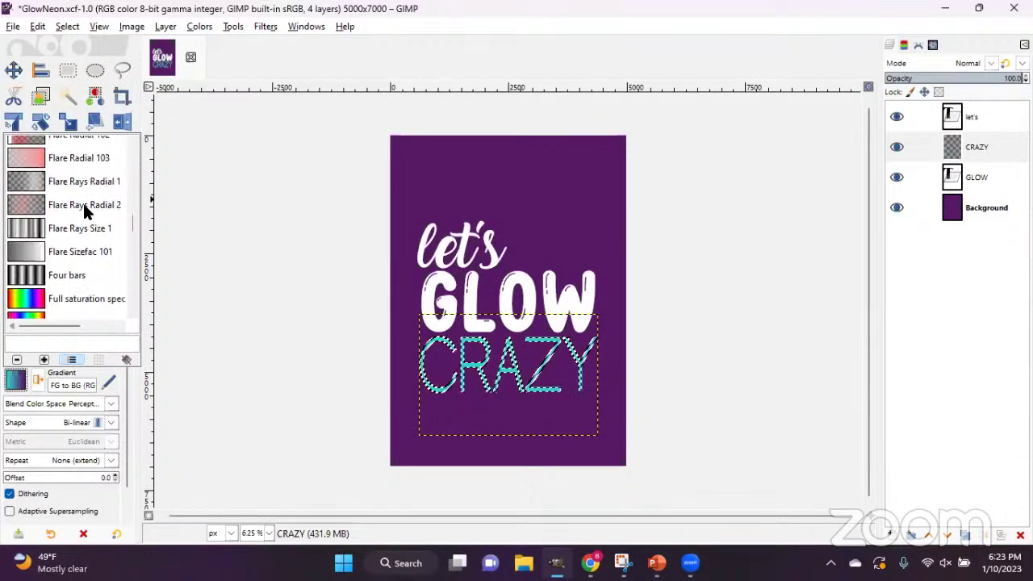
pyautogui.scroll(-4, 84, 209)
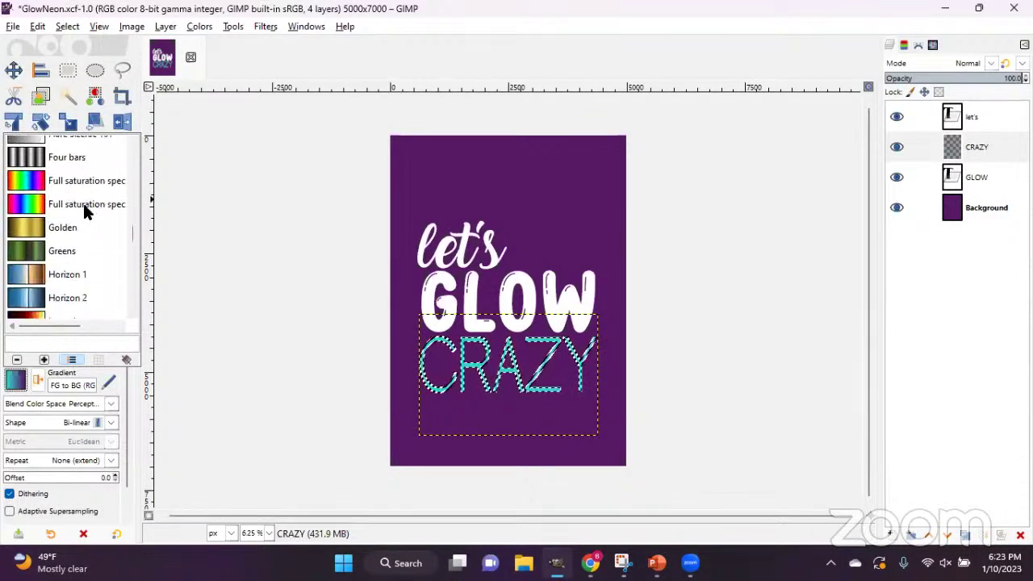
pyautogui.scroll(-4, 84, 209)
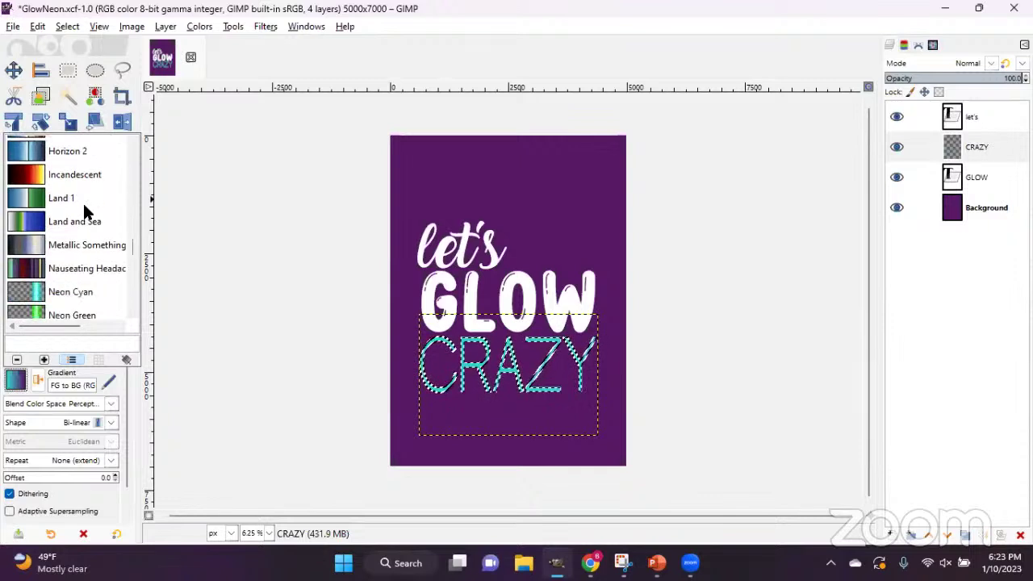
pyautogui.scroll(-7, 84, 209)
pyautogui.scroll(-3, 84, 209)
pyautogui.scroll(-7, 84, 209)
pyautogui.scroll(-5, 84, 209)
pyautogui.scroll(-2, 84, 210)
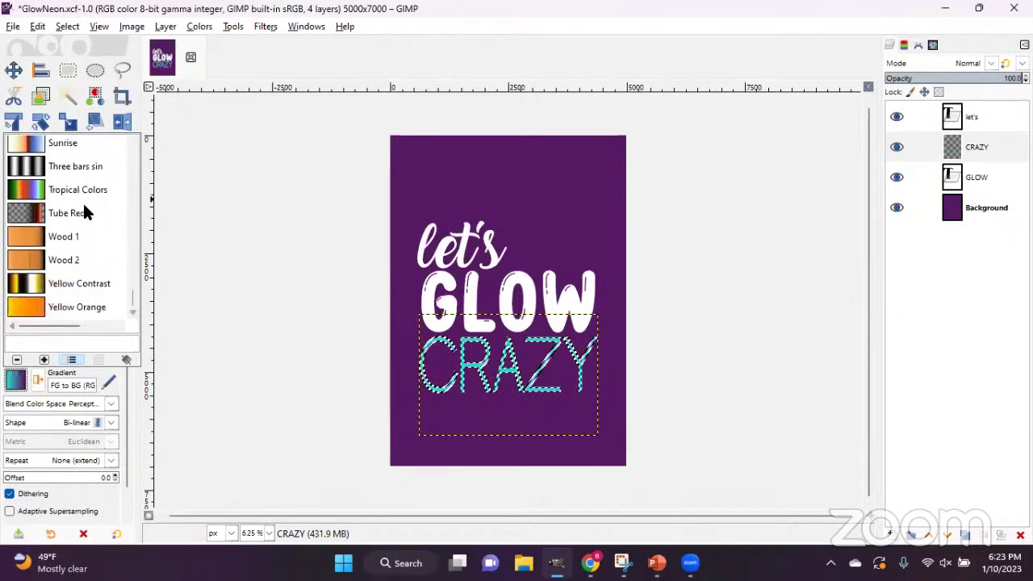
pyautogui.scroll(6, 84, 211)
pyautogui.scroll(11, 84, 211)
pyautogui.scroll(2, 84, 210)
pyautogui.scroll(6, 84, 210)
pyautogui.scroll(5, 84, 210)
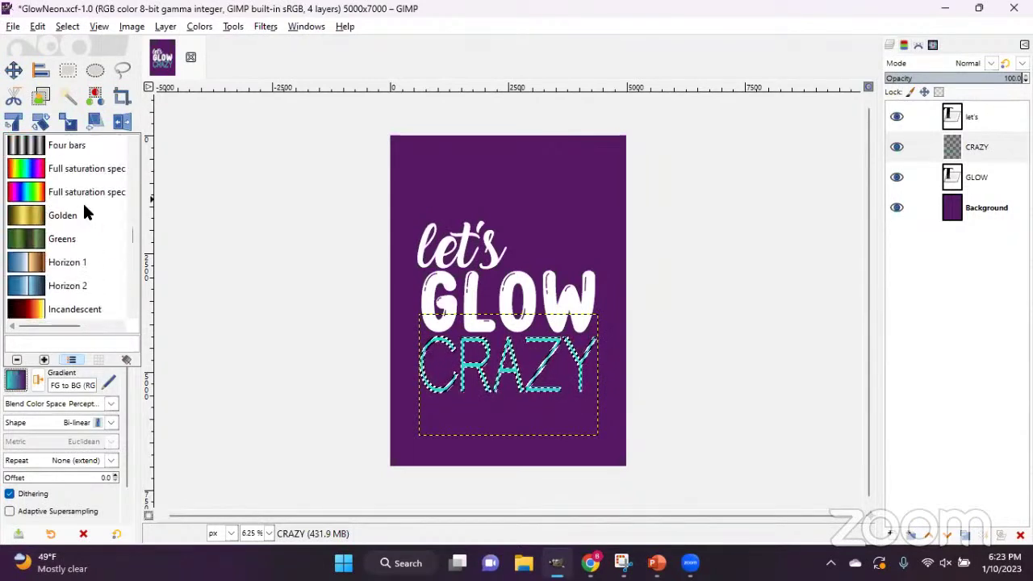
pyautogui.doubleClick(40, 177)
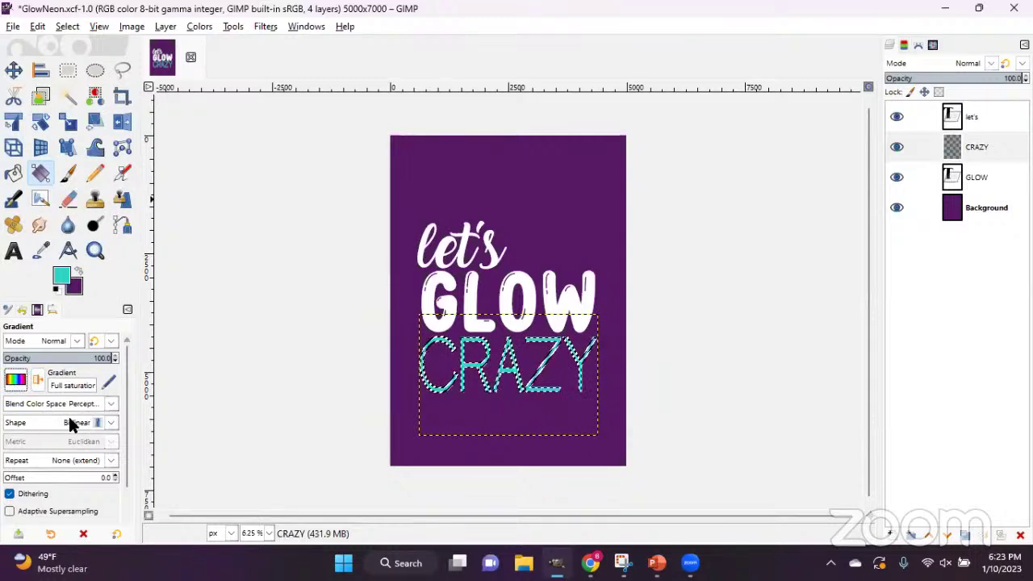
# Set the gradient shape to Linear and draw the full saturation spectrum gradient horizontally across the selected "CRAZY" lettering.
pyautogui.click(112, 423)
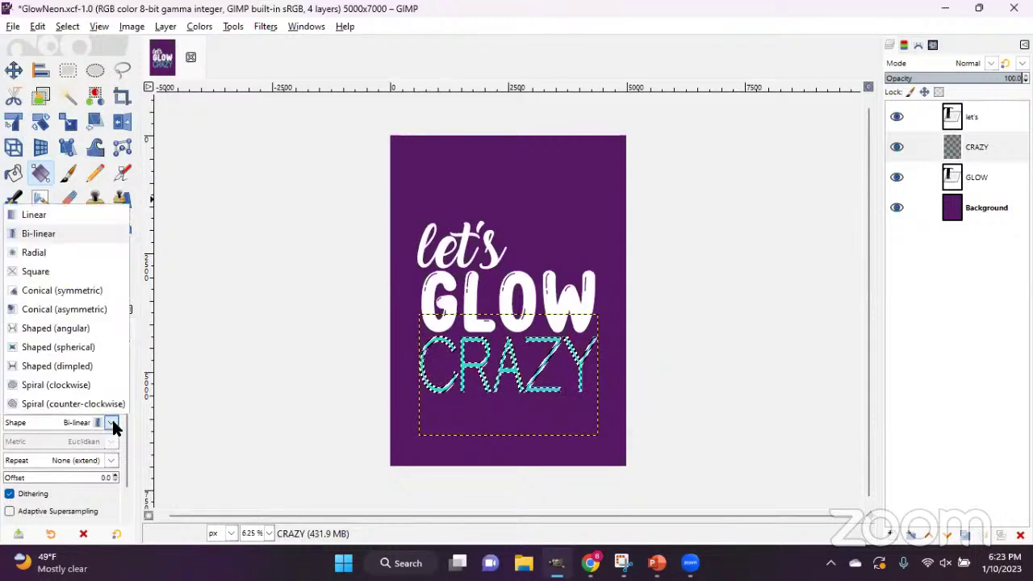
pyautogui.click(36, 215)
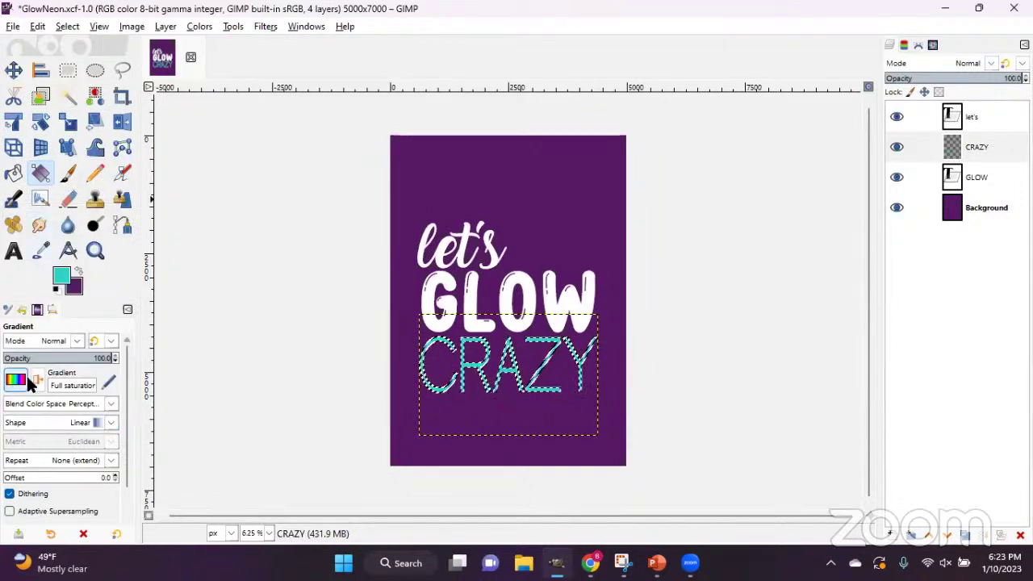
pyautogui.click(110, 423)
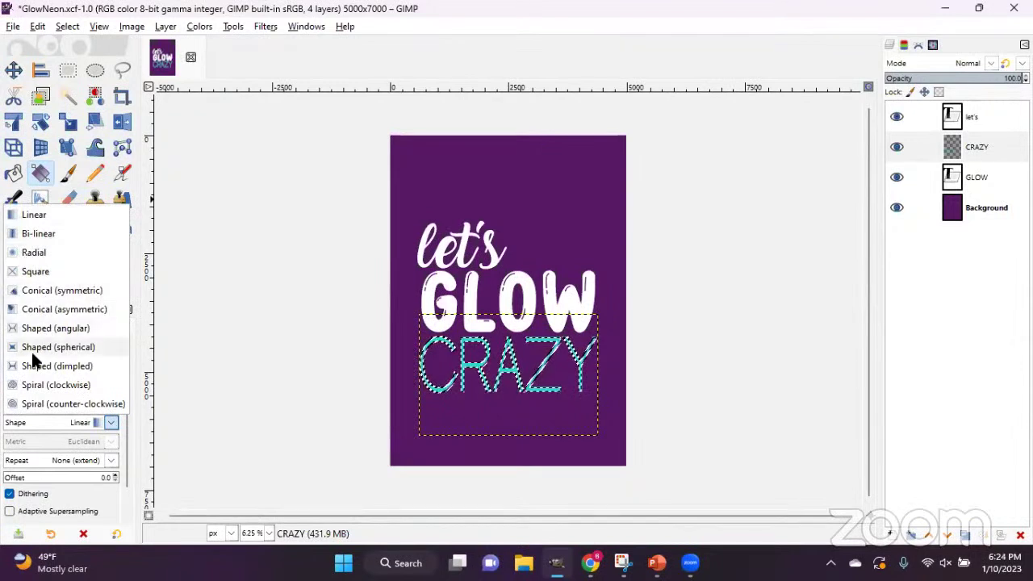
pyautogui.click(114, 421)
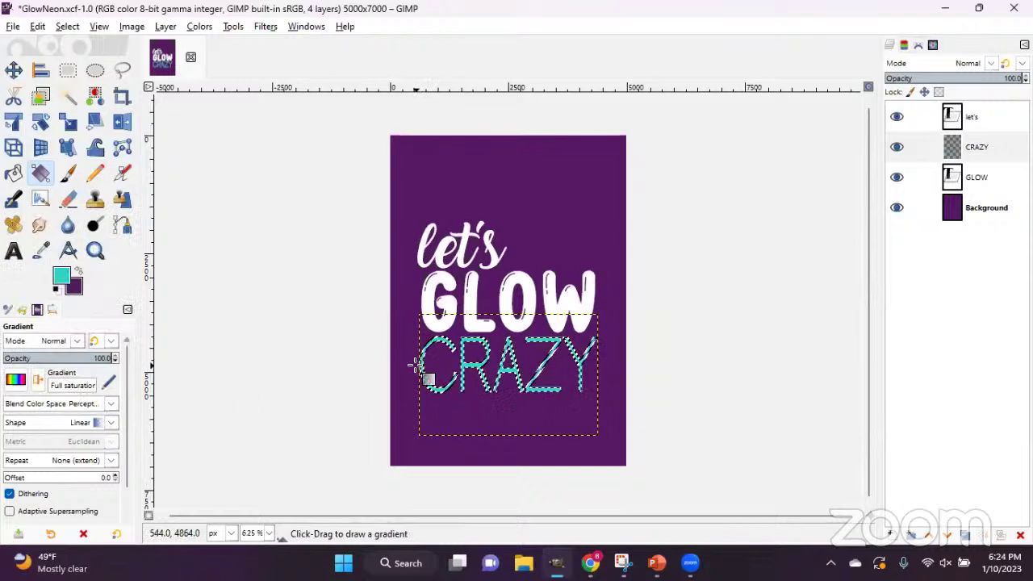
pyautogui.moveTo(416, 365); pyautogui.dragTo(596, 366)
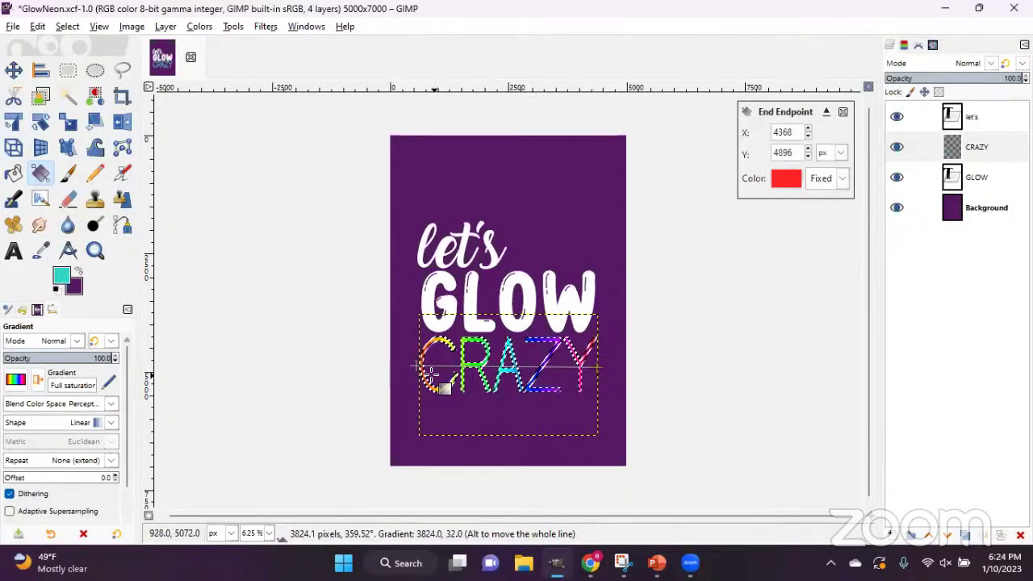
# Reposition the gradient's endpoints so it runs vertically through "CRAZY", from about 2400, 4384 to 2400, 5552 px, and apply it.
pyautogui.moveTo(414, 367); pyautogui.dragTo(415, 314)
pyautogui.moveTo(595, 365); pyautogui.dragTo(597, 436)
pyautogui.moveTo(415, 314); pyautogui.dragTo(516, 316)
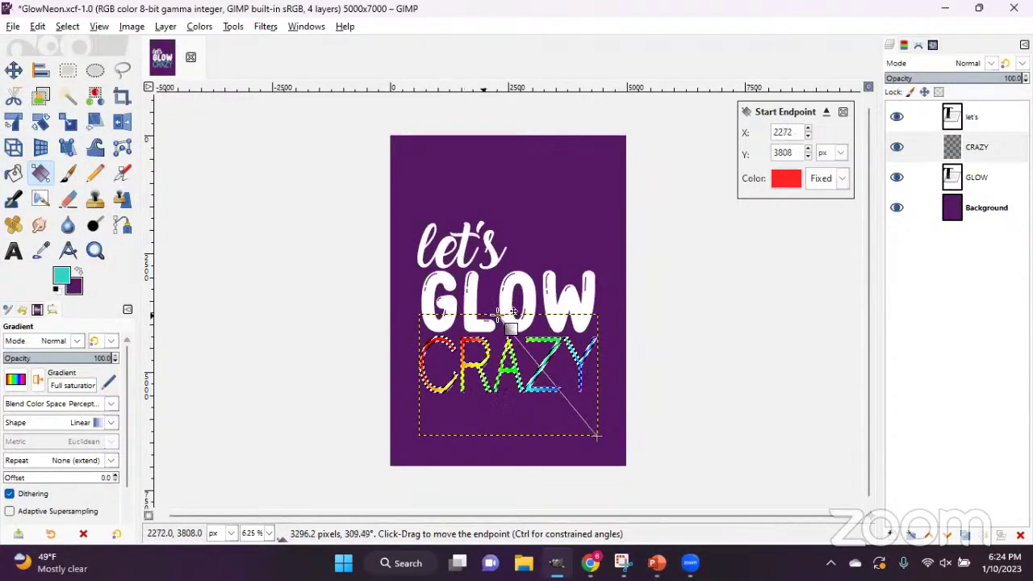
pyautogui.moveTo(597, 436); pyautogui.dragTo(503, 399)
pyautogui.moveTo(498, 316); pyautogui.dragTo(503, 341)
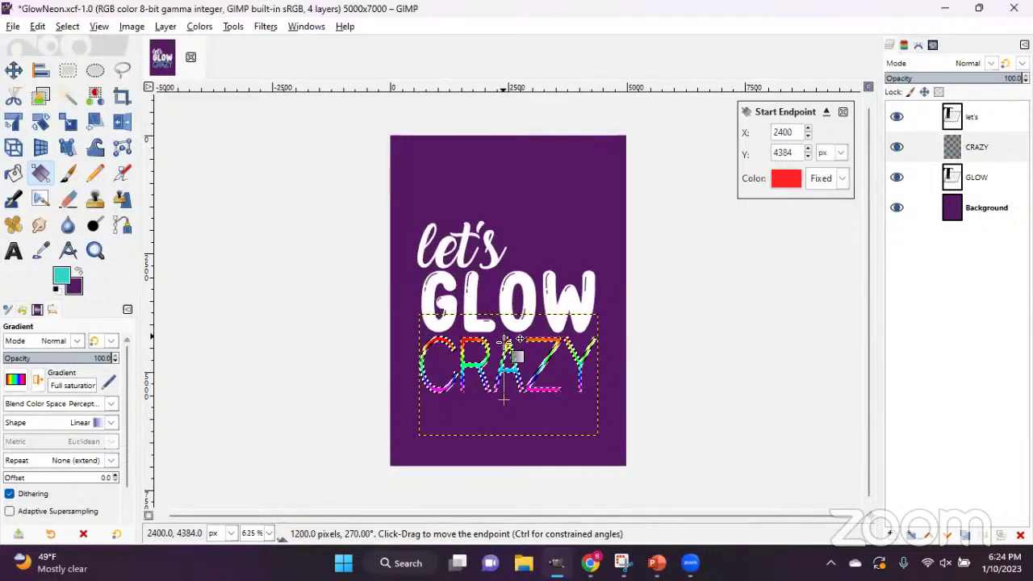
pyautogui.moveTo(504, 399); pyautogui.dragTo(504, 396)
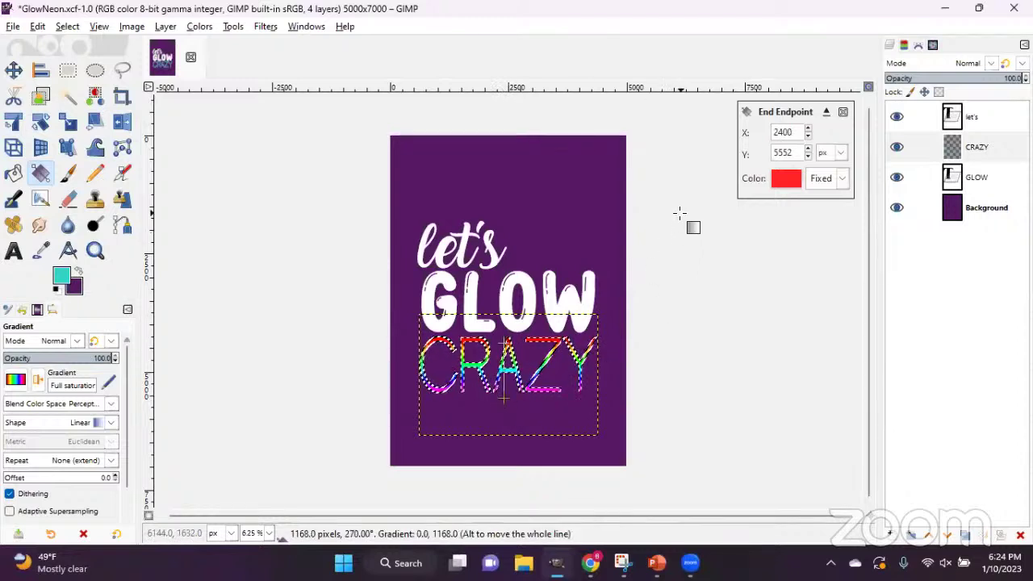
pyautogui.press('Return')
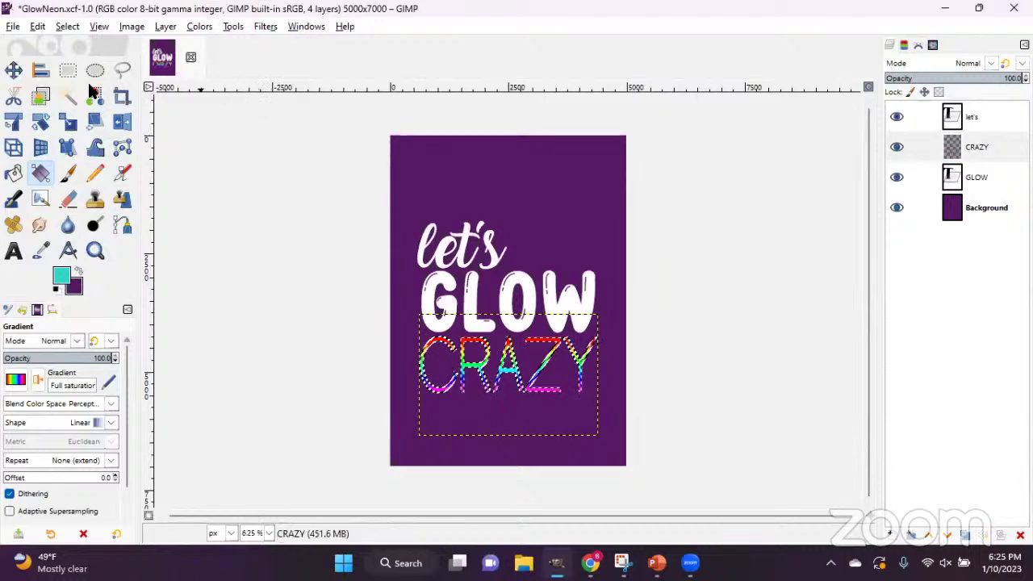
# Dismiss the selection around the rainbow "CRAZY" lettering.
pyautogui.click(65, 29)
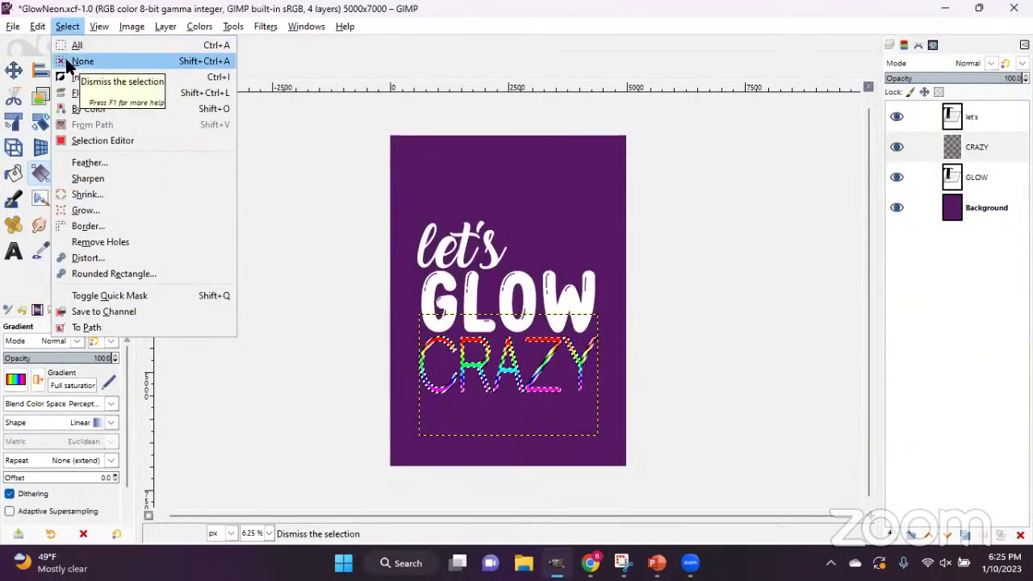
pyautogui.click(65, 25)
pyautogui.click(65, 26)
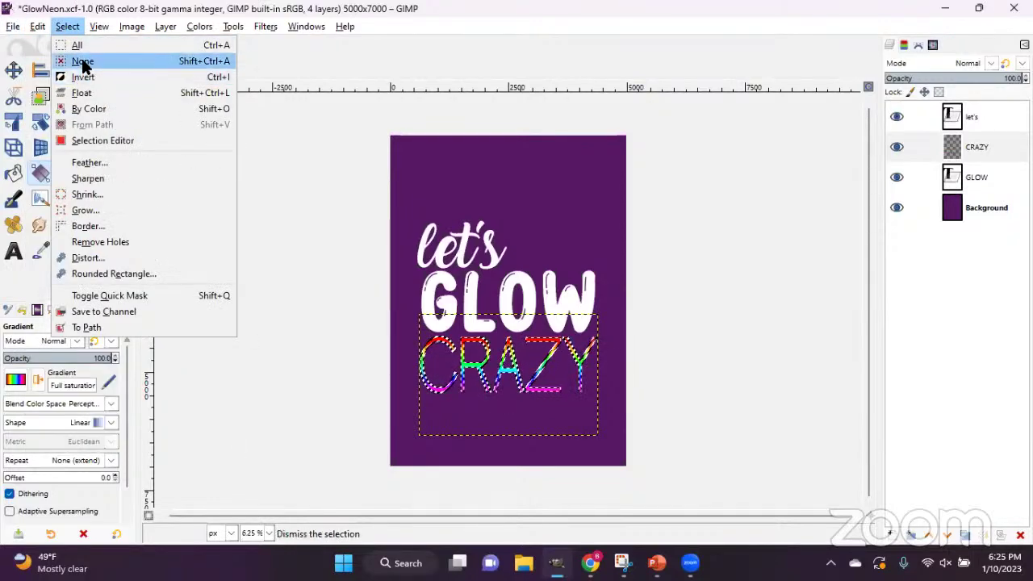
pyautogui.click(81, 61)
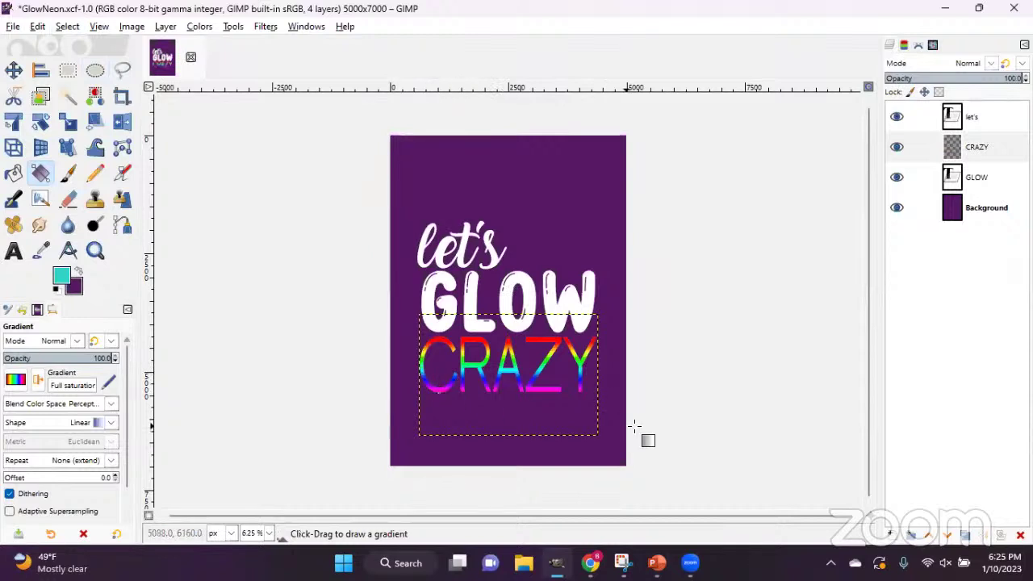
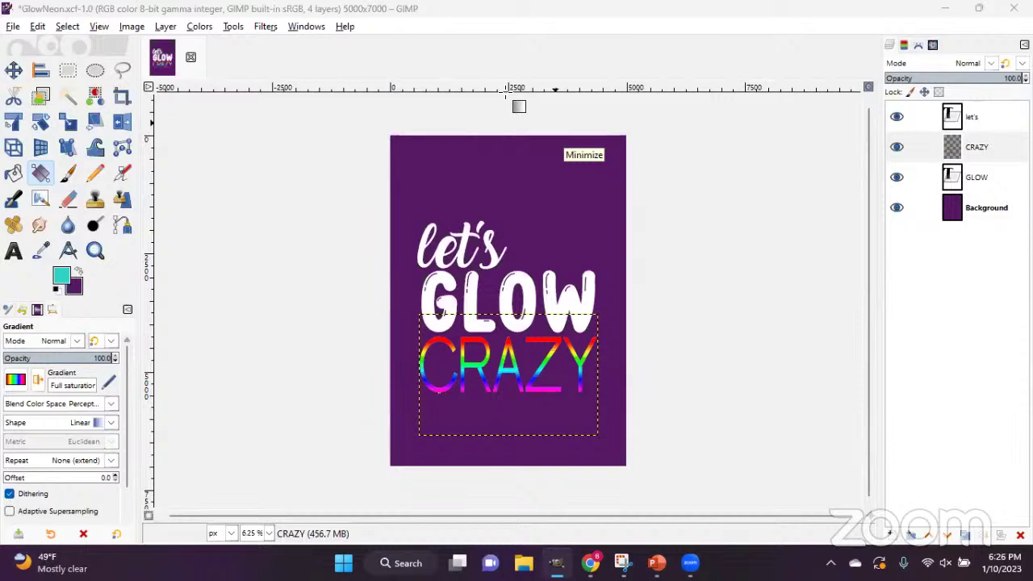
# Create a selection from the "CRAZY" layer's alpha again and clear it.
pyautogui.click(986, 147)
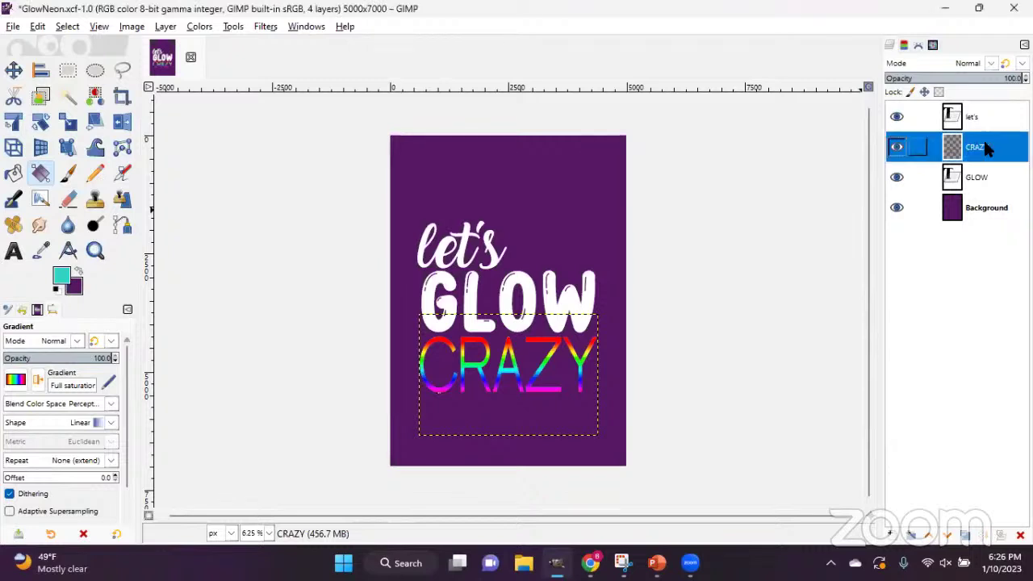
pyautogui.rightClick(986, 147)
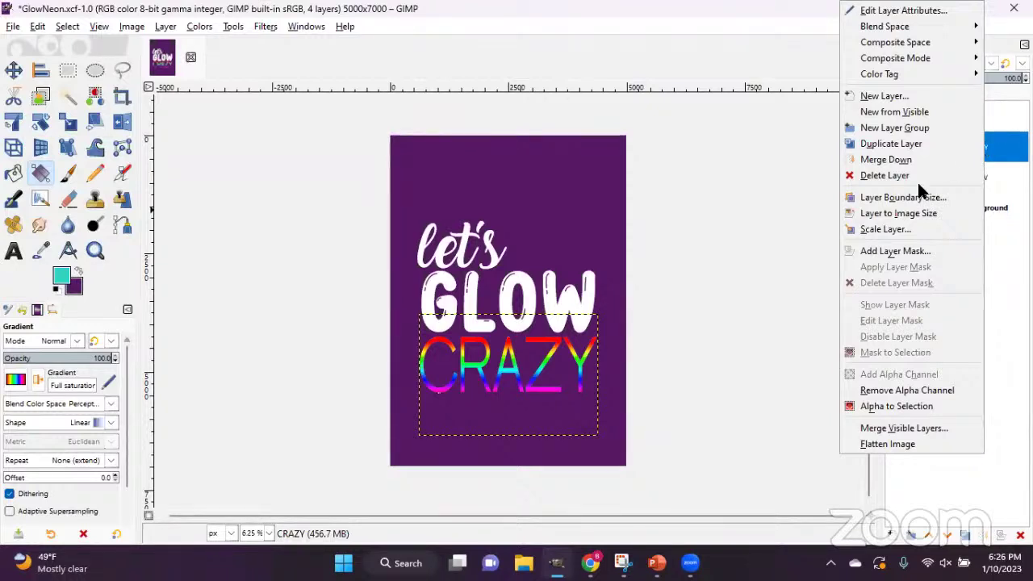
pyautogui.click(896, 408)
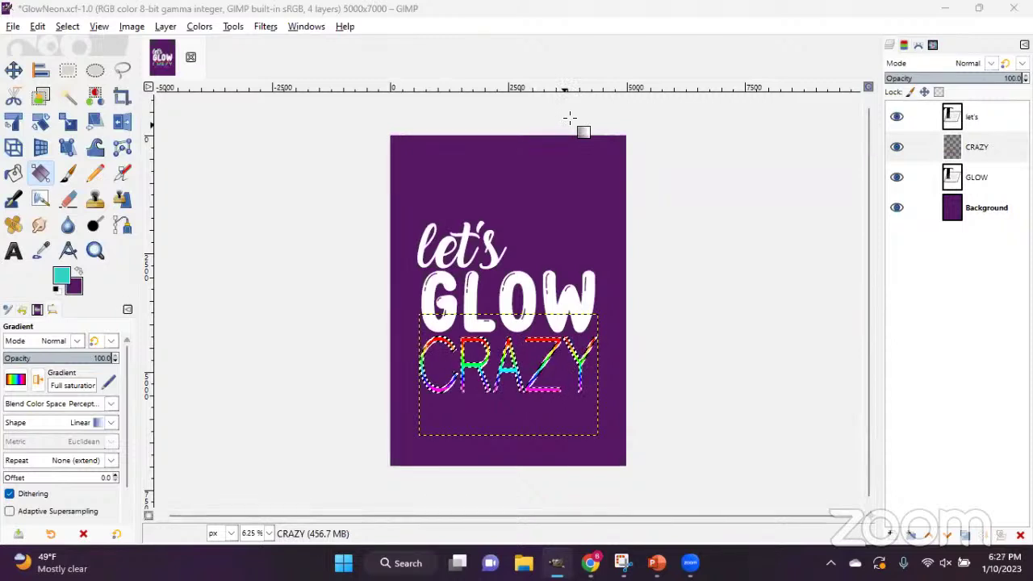
pyautogui.click(67, 26)
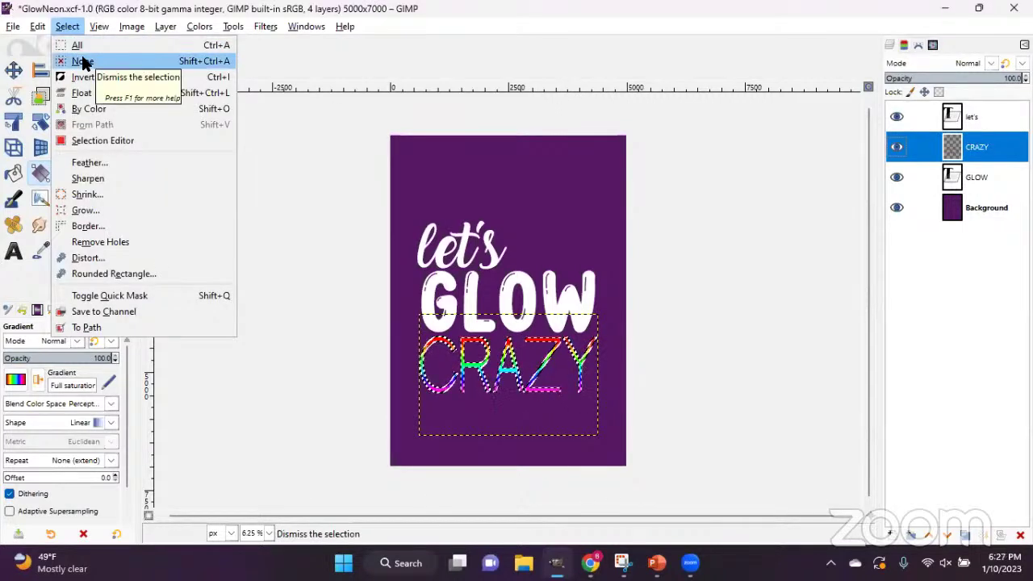
pyautogui.click(83, 62)
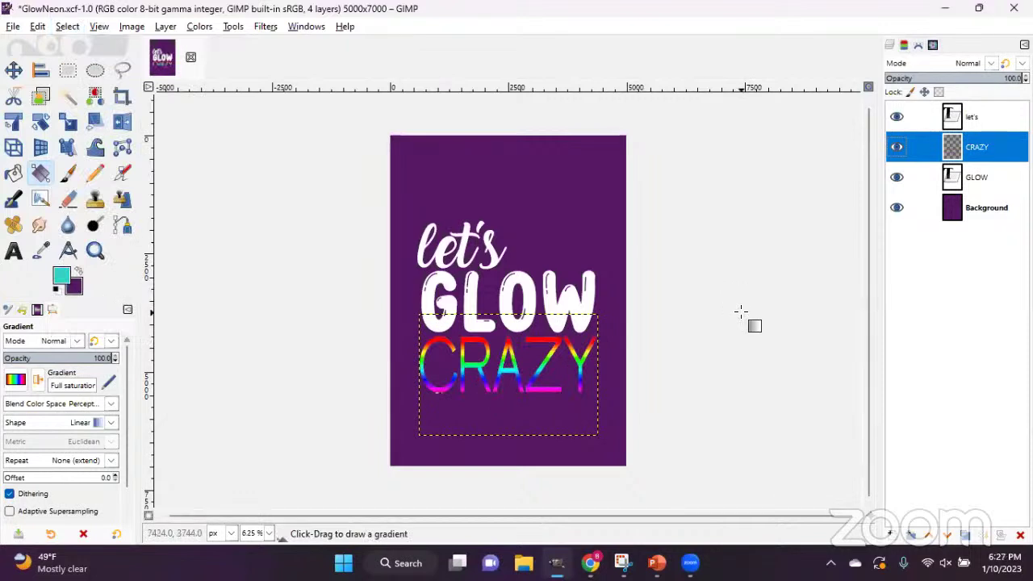
# Save GlowNeon.xcf, check the glow lettering on the Zazzle invitation in Chrome, and return to GIMP.
pyautogui.click(11, 27)
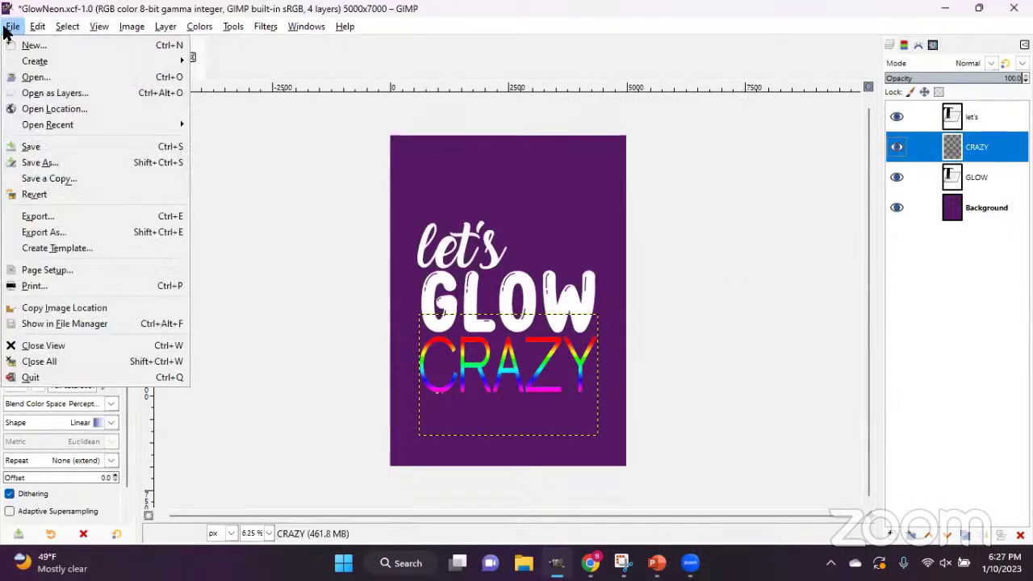
pyautogui.click(30, 146)
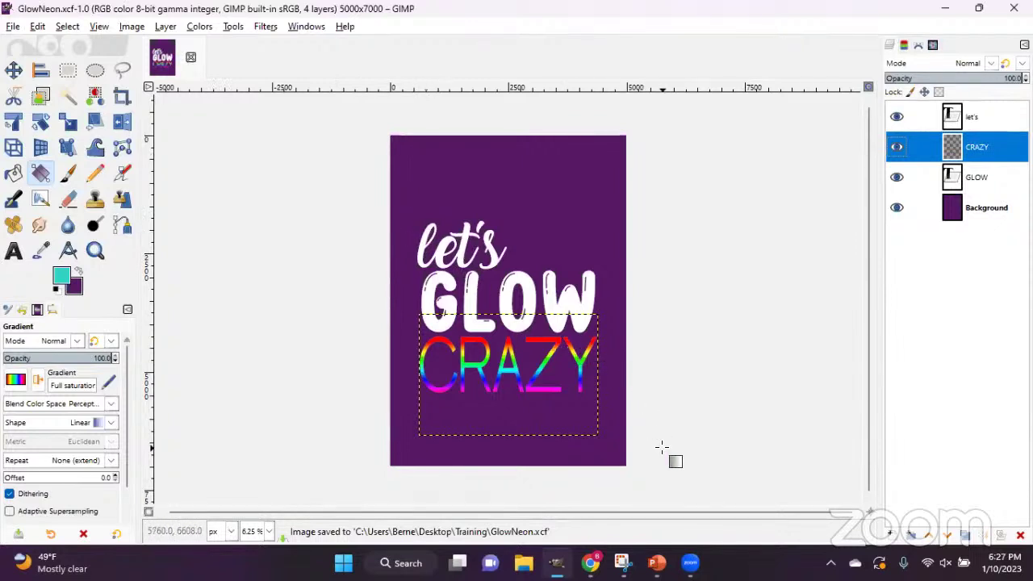
pyautogui.moveTo(591, 563)
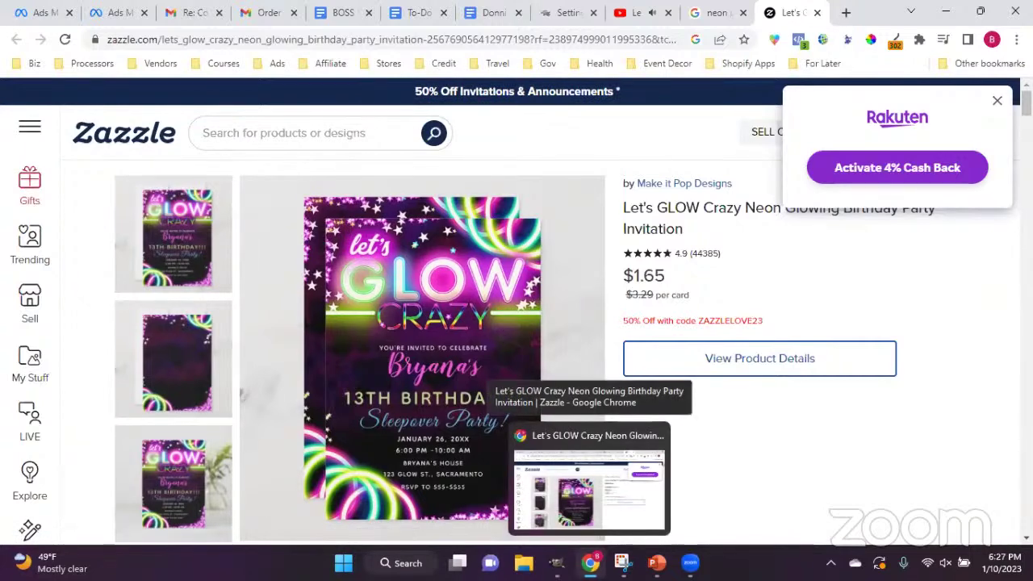
pyautogui.moveTo(556, 563)
pyautogui.click(555, 491)
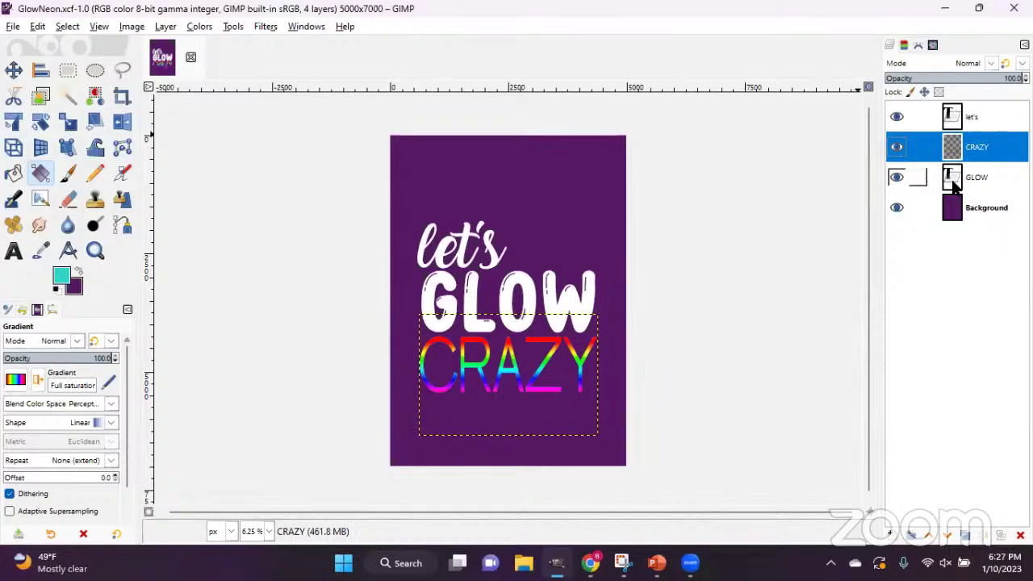
# Start a Drop Shadow on the "GLOW" layer and pick the green from the "R" of "CRAZY" as its colour.
pyautogui.click(954, 186)
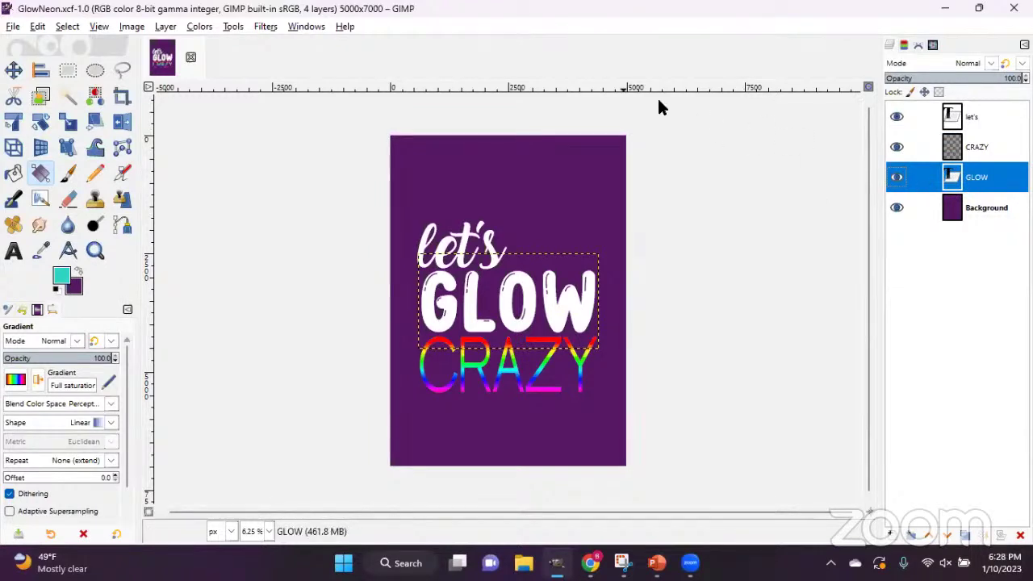
pyautogui.click(273, 27)
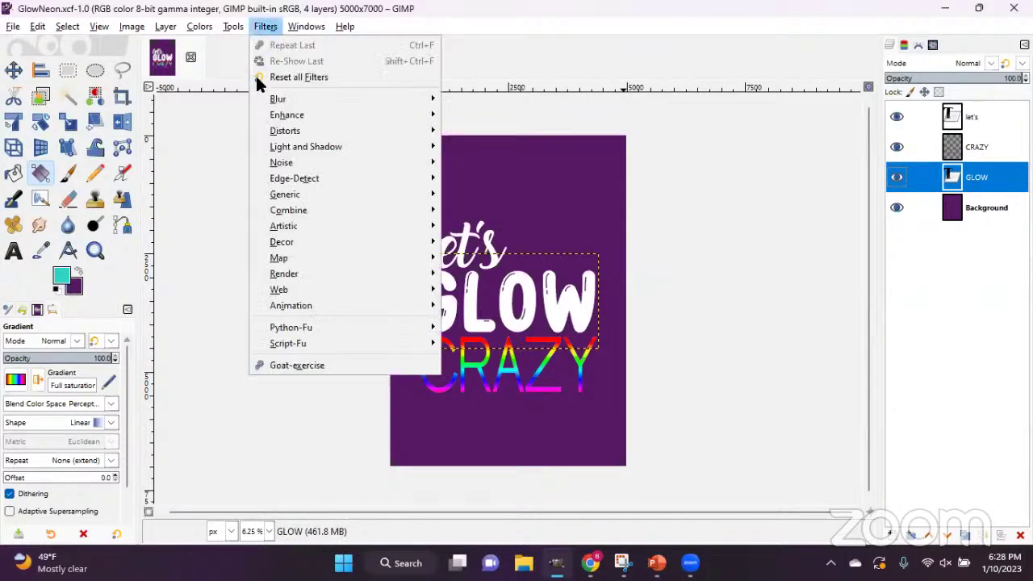
pyautogui.moveTo(274, 150)
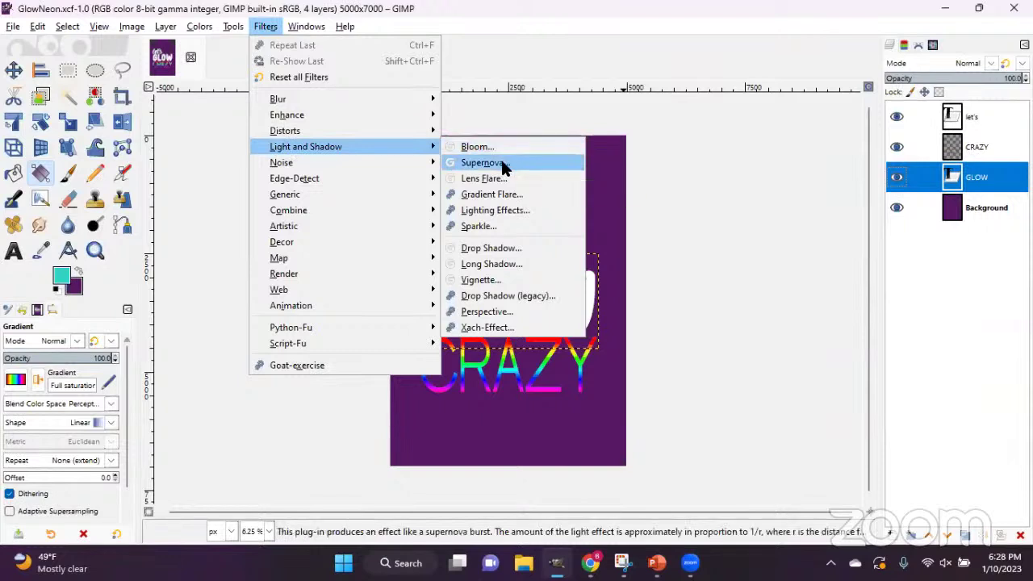
pyautogui.click(494, 249)
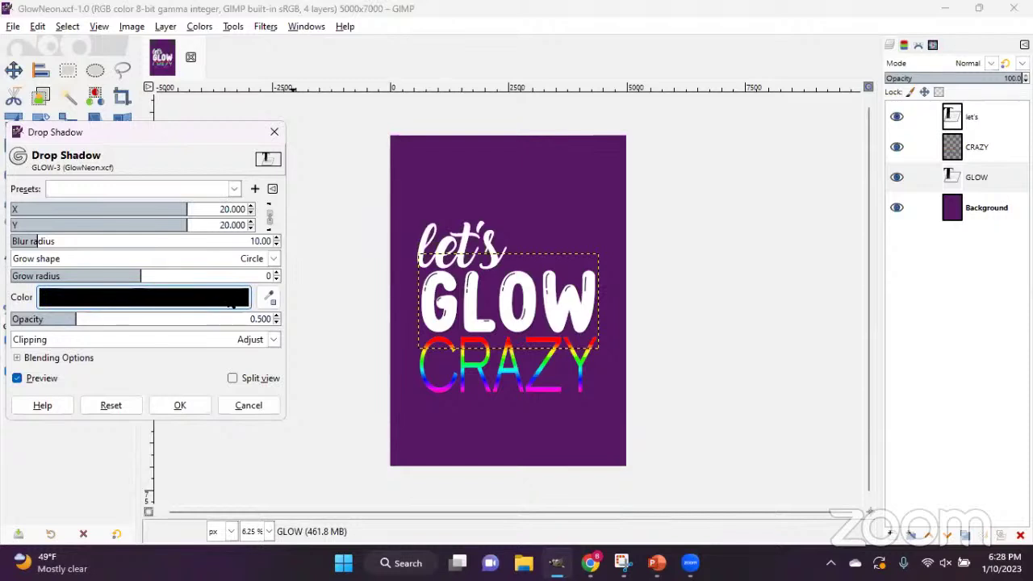
pyautogui.click(270, 300)
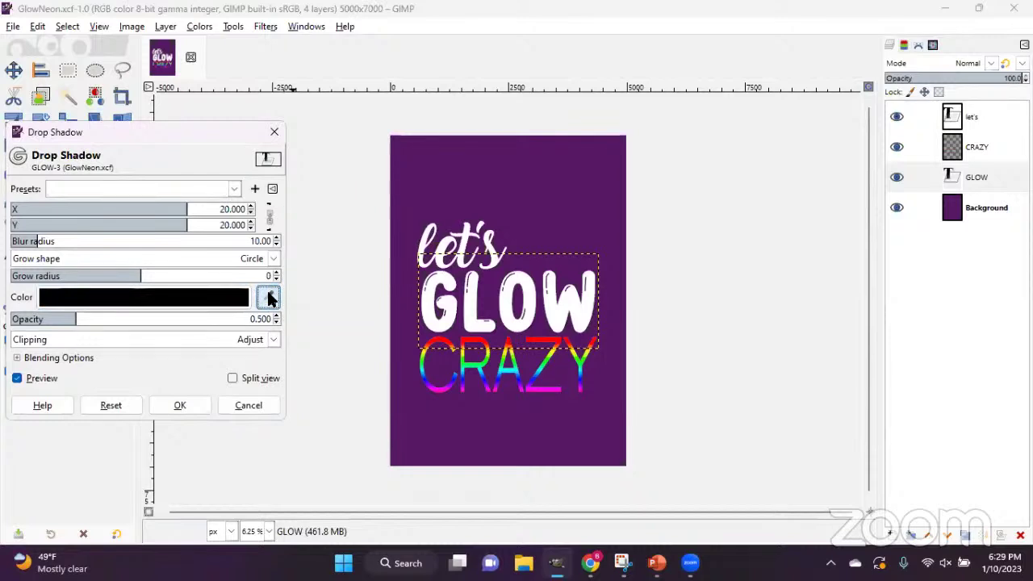
pyautogui.click(269, 299)
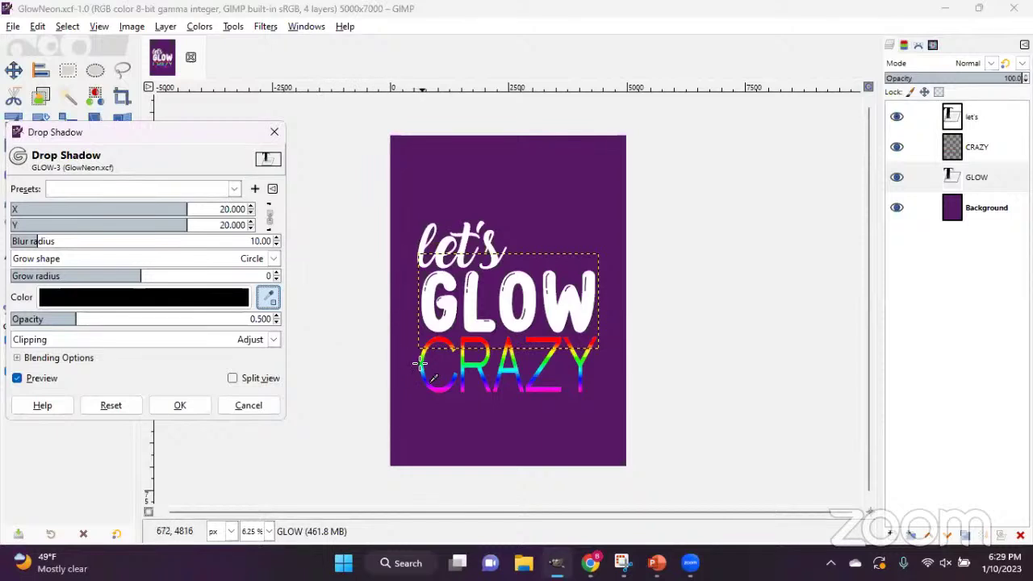
pyautogui.click(461, 362)
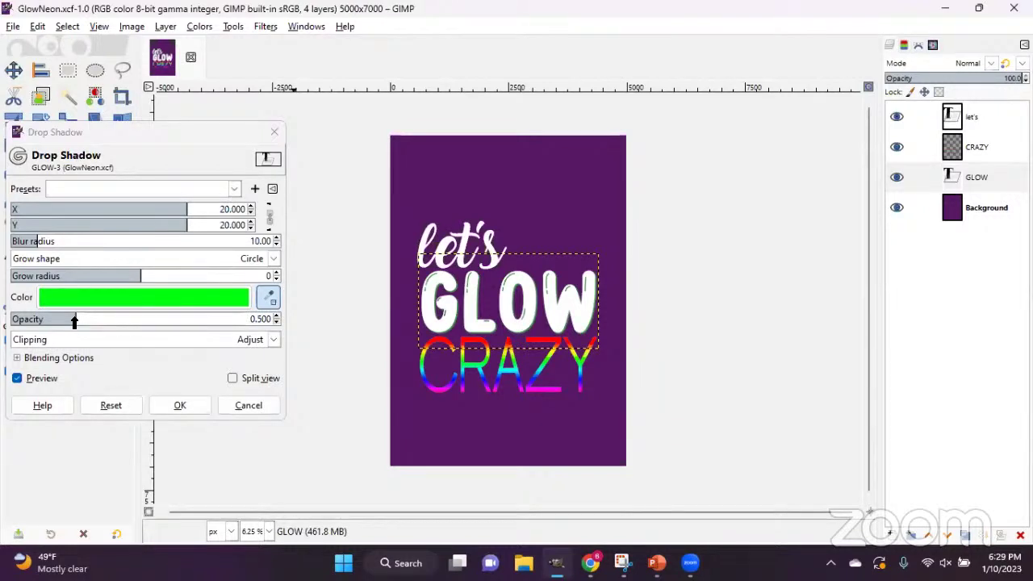
# Apply the "GLOW" Drop Shadow with X and Y offsets of 0, a blur radius of 130.85 and an opacity of 1.769.
pyautogui.moveTo(74, 321); pyautogui.dragTo(200, 328)
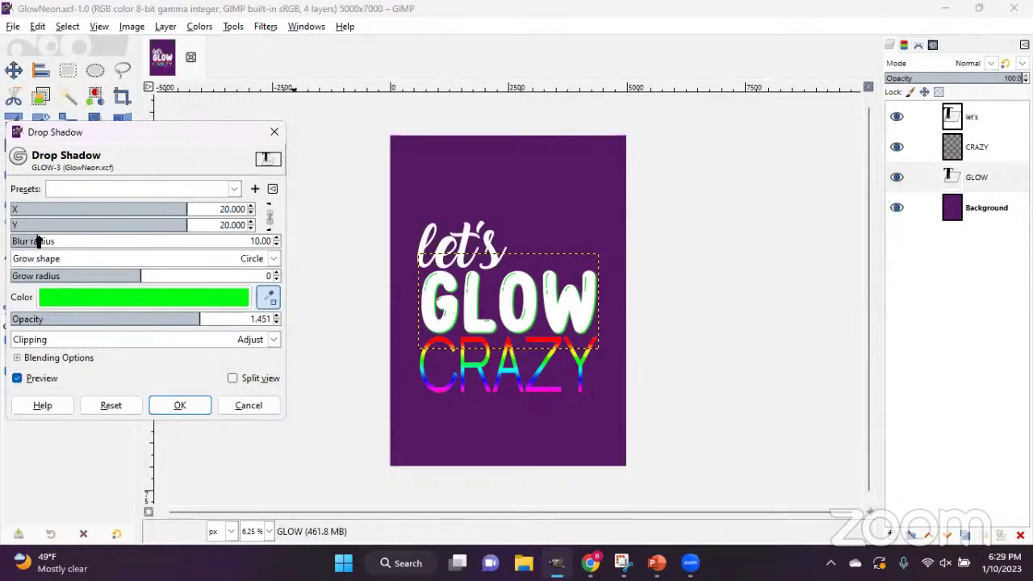
pyautogui.moveTo(50, 241); pyautogui.dragTo(136, 250)
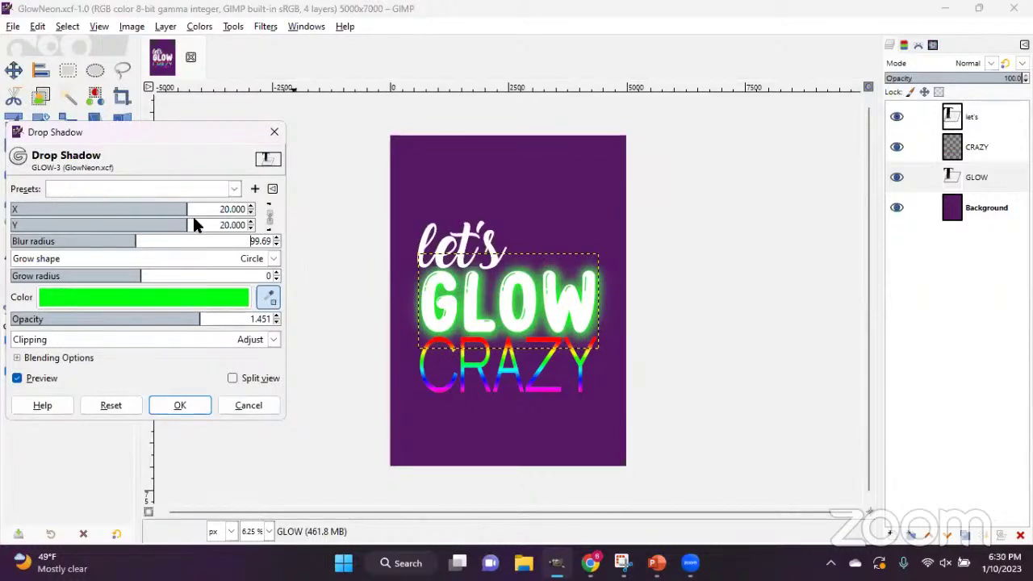
pyautogui.moveTo(188, 212); pyautogui.dragTo(134, 211)
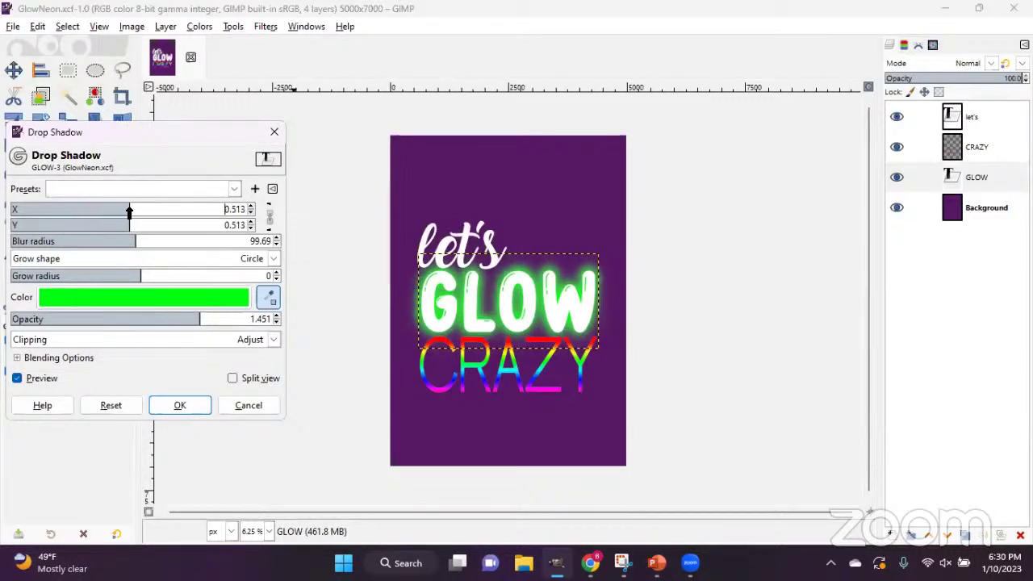
pyautogui.moveTo(127, 211); pyautogui.dragTo(127, 212)
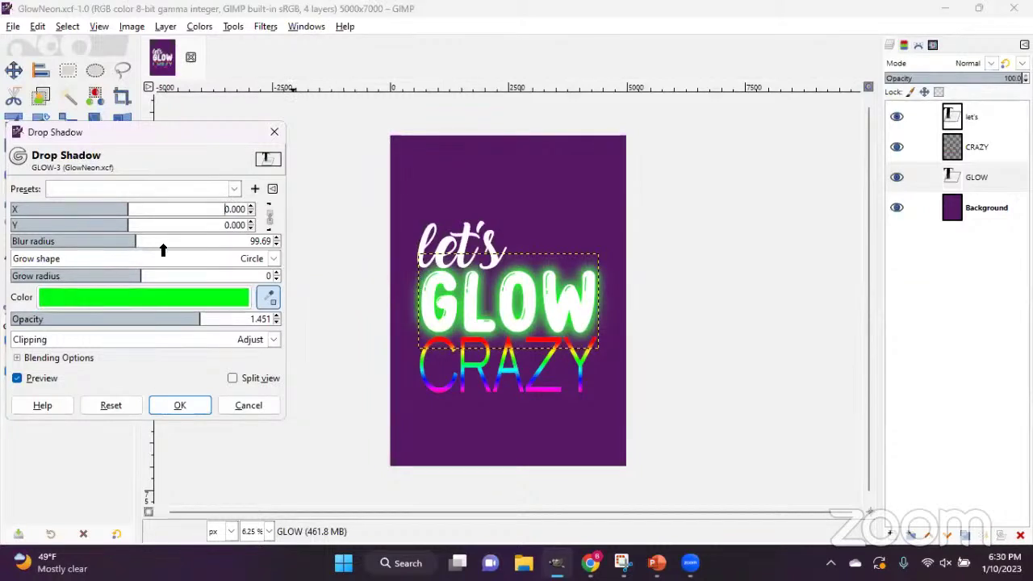
pyautogui.moveTo(163, 251); pyautogui.dragTo(193, 251)
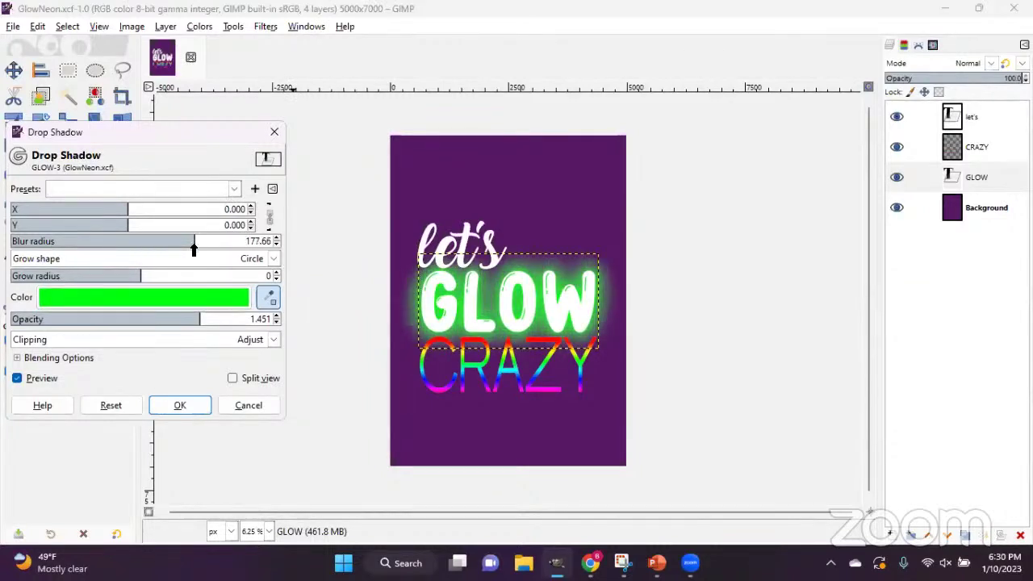
pyautogui.moveTo(168, 251); pyautogui.dragTo(160, 251)
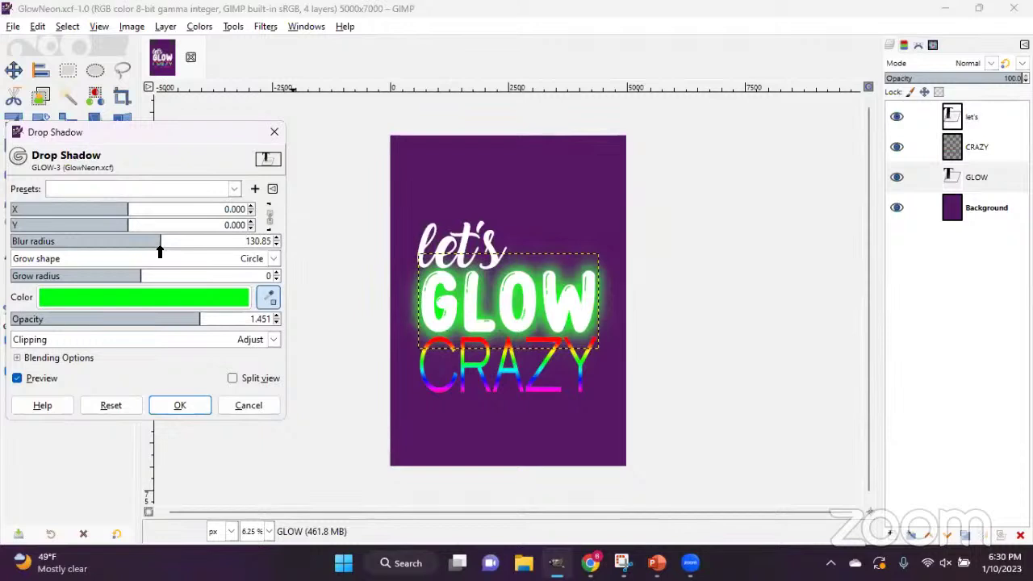
pyautogui.moveTo(194, 323); pyautogui.dragTo(239, 321)
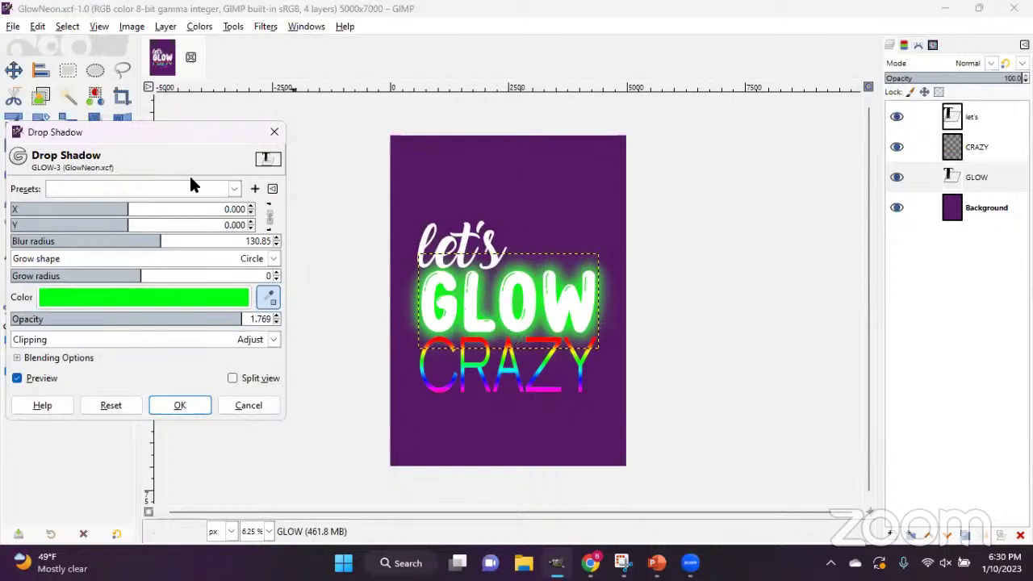
pyautogui.click(180, 405)
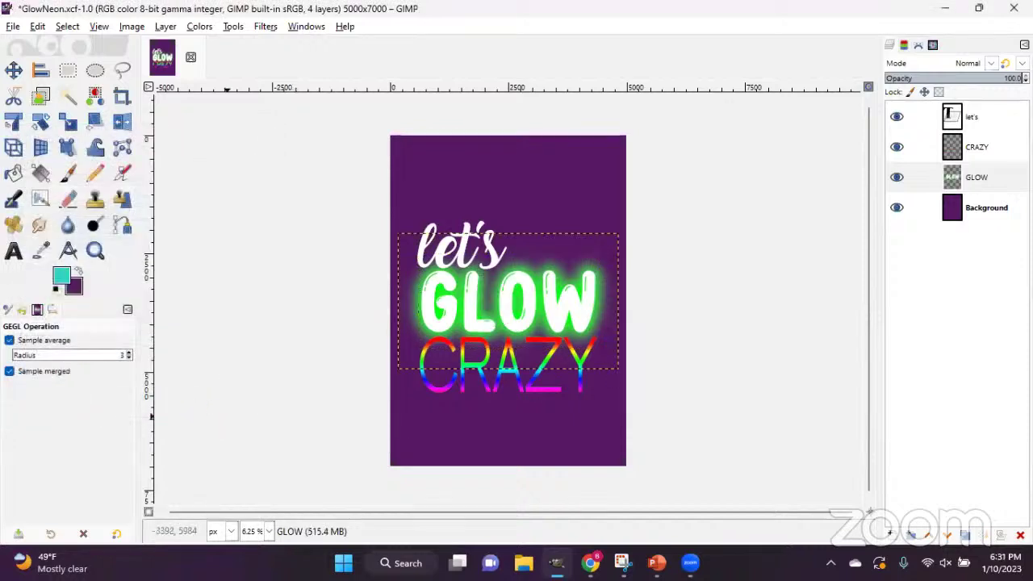
pyautogui.click(589, 562)
pyautogui.moveTo(556, 562)
pyautogui.click(556, 491)
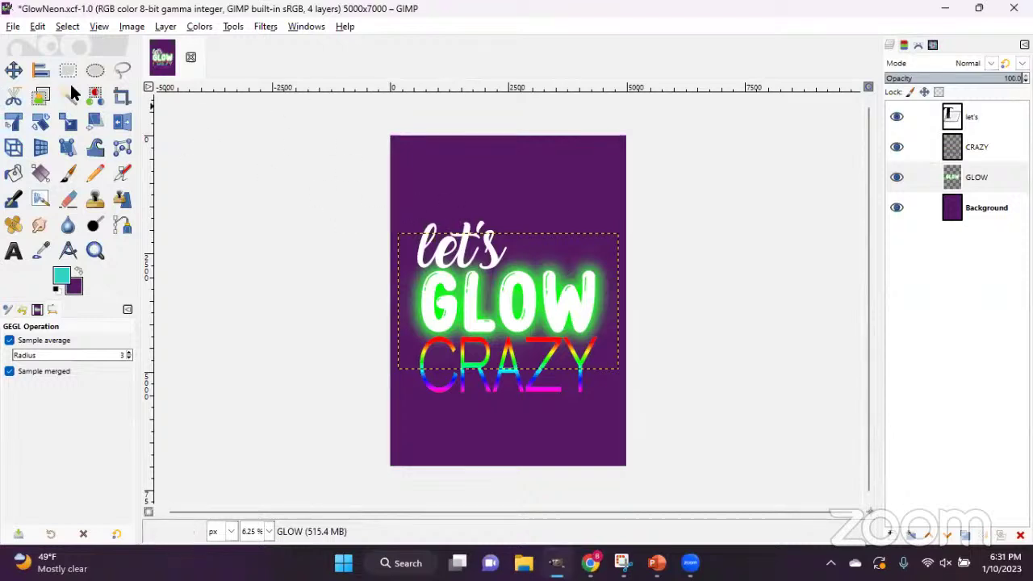
# Scale the "let's" layer down to about two thirds with its aspect ratio locked, and place it just above the "GL" of "GLOW".
pyautogui.click(14, 70)
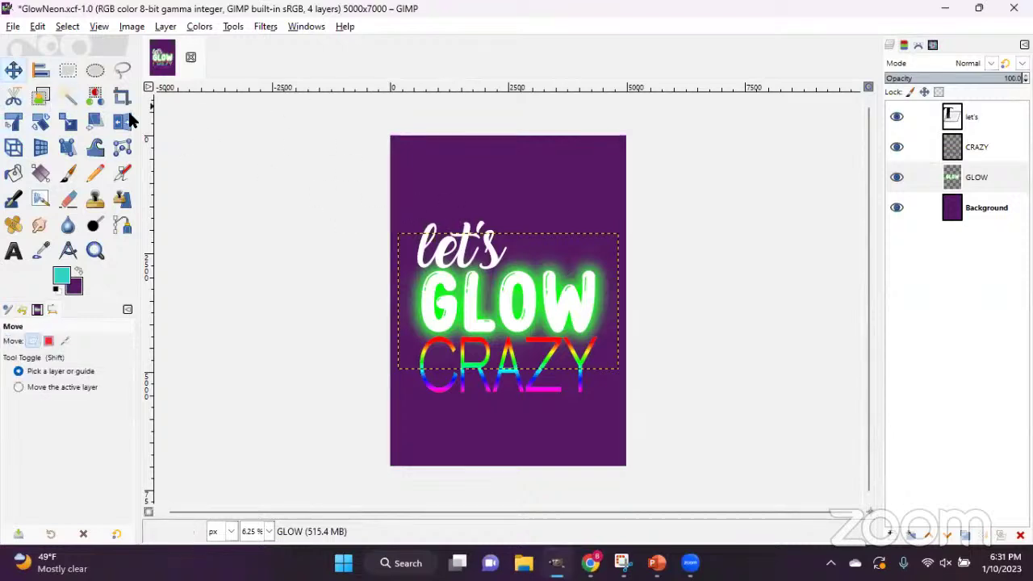
pyautogui.click(445, 227)
pyautogui.click(68, 121)
pyautogui.moveTo(511, 220)
pyautogui.mouseDown()
pyautogui.moveTo(494, 236)
pyautogui.moveTo(469, 226)
pyautogui.moveTo(456, 205)
pyautogui.moveTo(513, 217)
pyautogui.mouseUp()
pyautogui.click(687, 196)
pyautogui.click(684, 196)
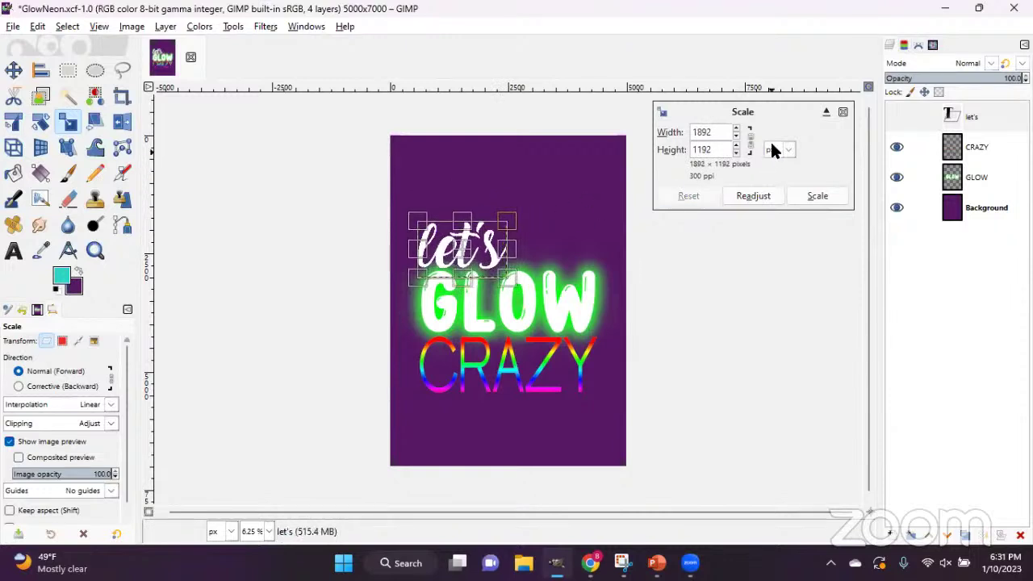
pyautogui.click(750, 141)
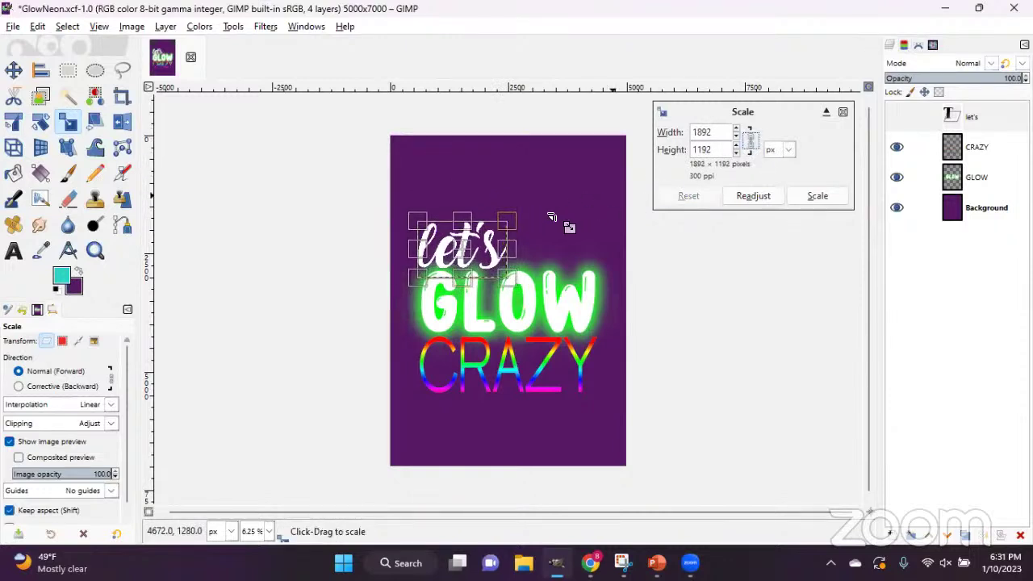
pyautogui.moveTo(508, 221); pyautogui.dragTo(477, 238)
pyautogui.click(807, 196)
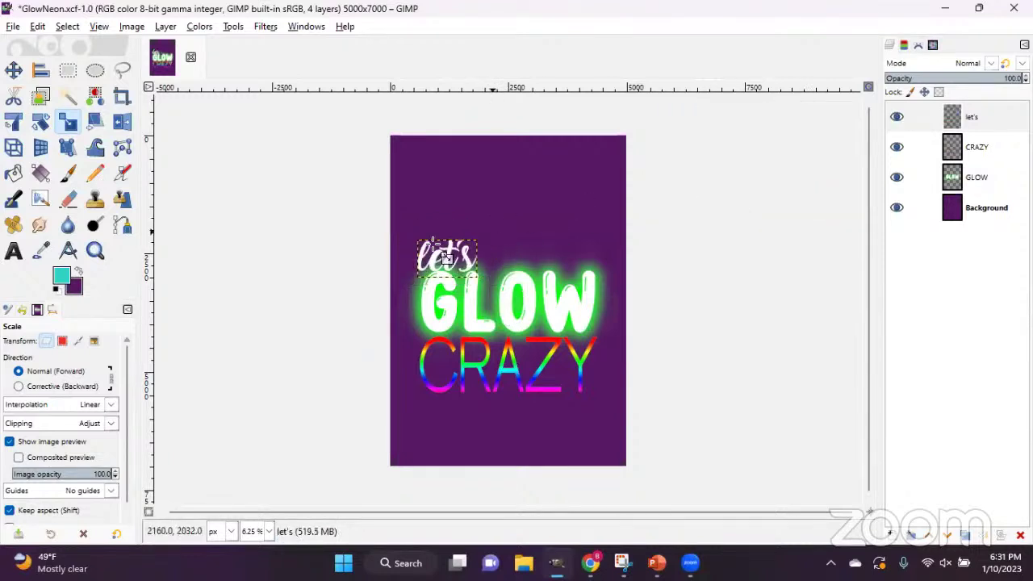
pyautogui.click(13, 70)
pyautogui.moveTo(448, 267); pyautogui.dragTo(452, 261)
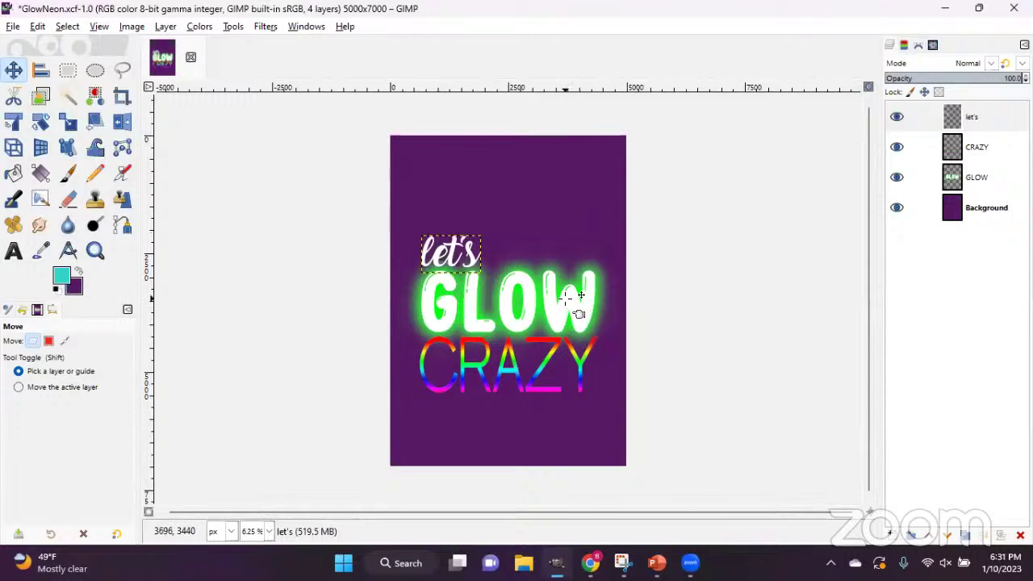
# Try repeating the last green Drop Shadow on the "let's" layer, and undo it.
pyautogui.click(265, 28)
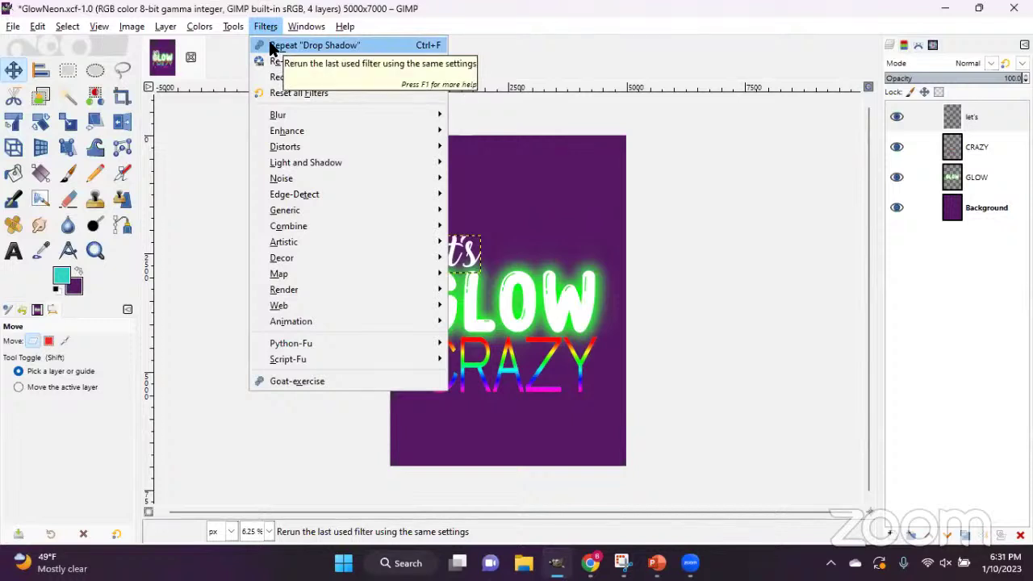
pyautogui.click(273, 50)
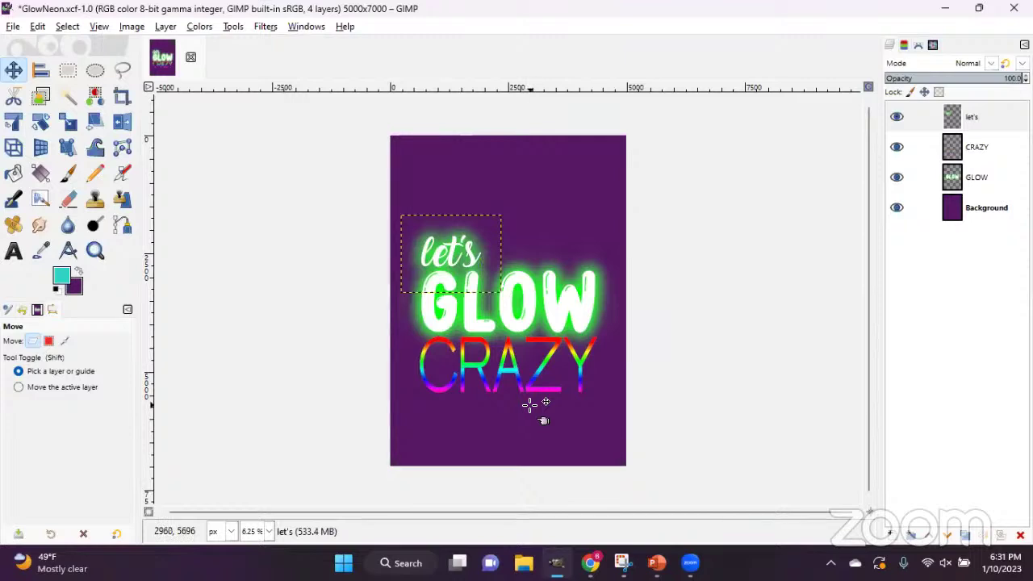
pyautogui.click(61, 27)
pyautogui.click(37, 27)
pyautogui.click(57, 44)
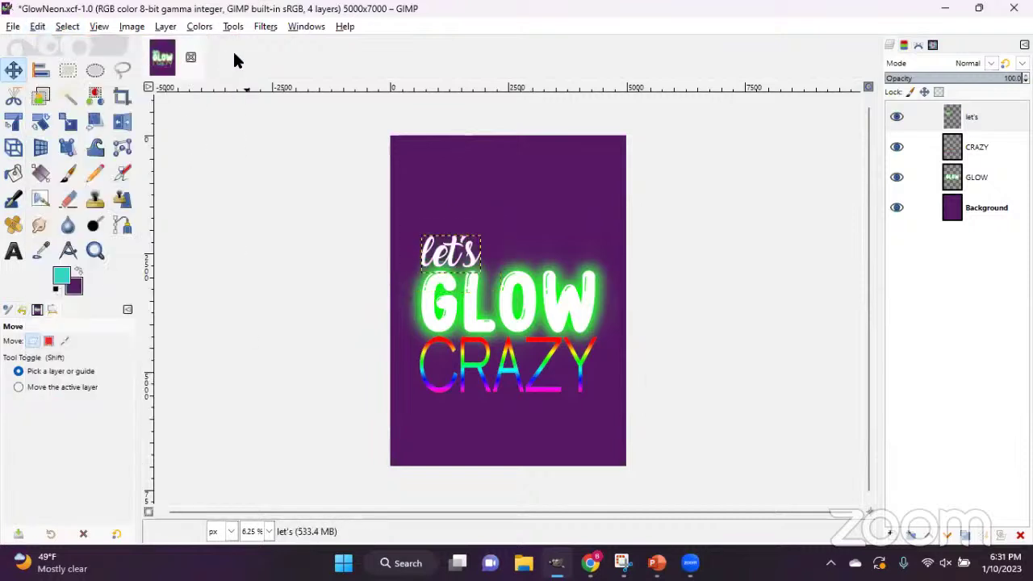
# Start a Drop Shadow on the "let's" layer and pick the magenta from the bottom of the "C" in "CRAZY" as its colour.
pyautogui.click(264, 26)
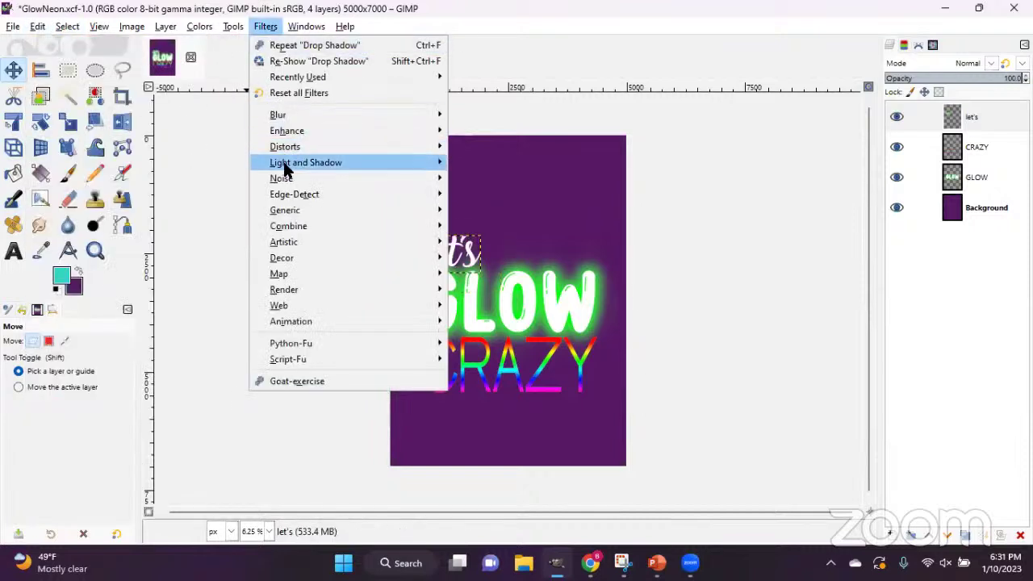
pyautogui.moveTo(339, 170)
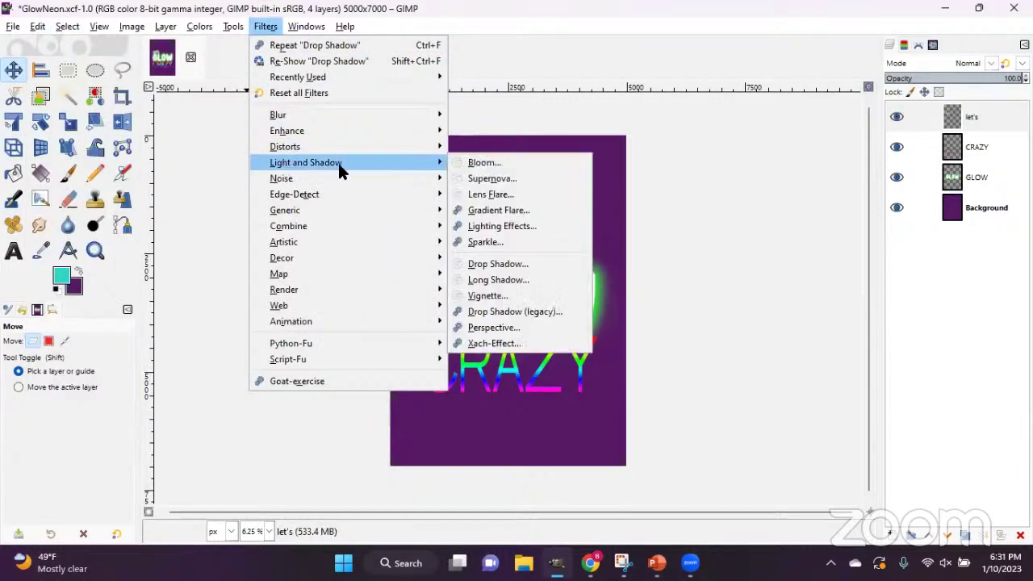
pyautogui.click(489, 267)
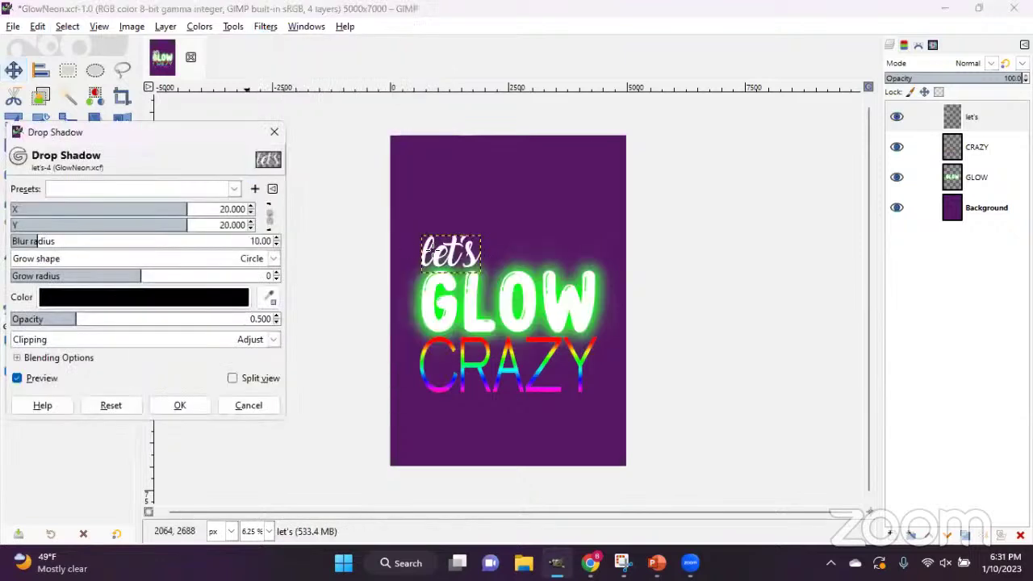
pyautogui.click(269, 299)
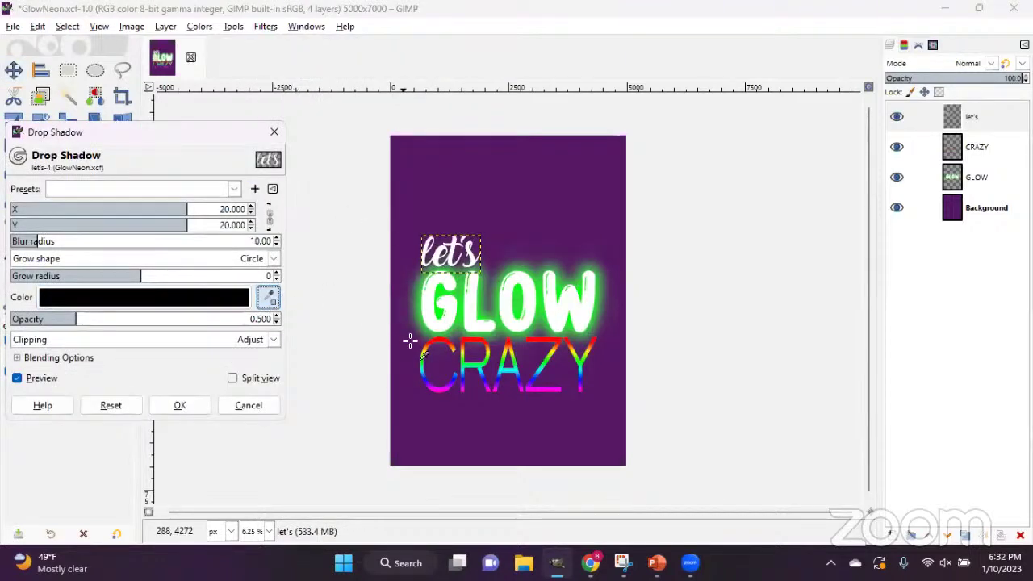
pyautogui.click(438, 390)
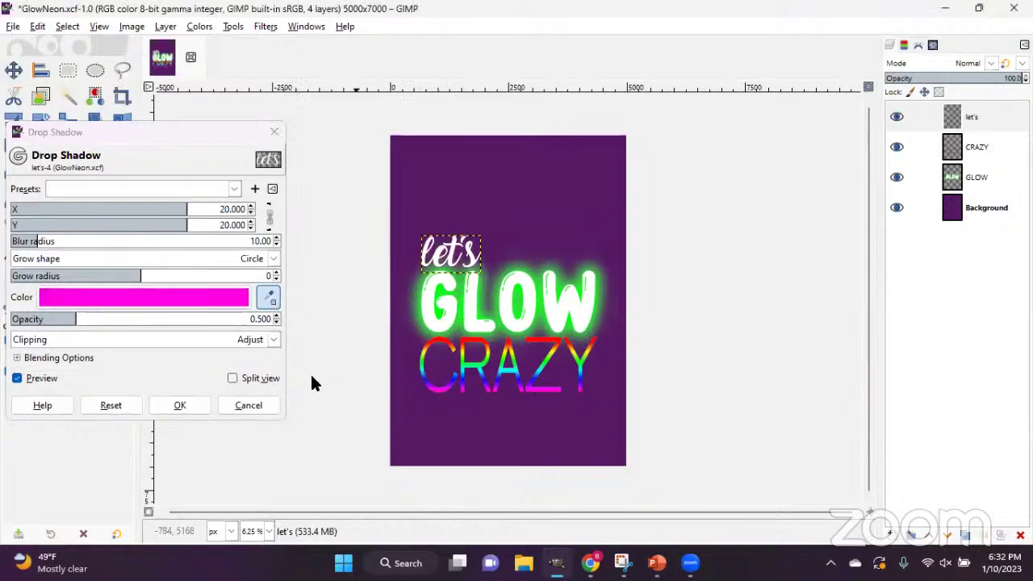
# Apply the "let's" Drop Shadow with X and Y offsets of 0, a blur radius of 118.24 and an opacity of 1.653.
pyautogui.click(87, 321)
pyautogui.moveTo(121, 326); pyautogui.dragTo(184, 320)
pyautogui.moveTo(188, 214); pyautogui.dragTo(128, 211)
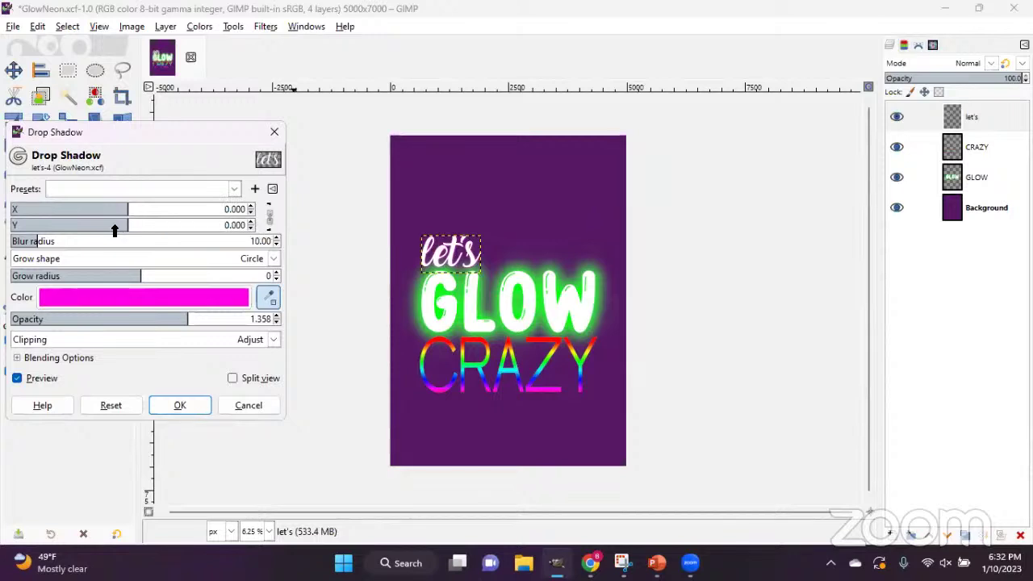
pyautogui.moveTo(40, 242); pyautogui.dragTo(144, 246)
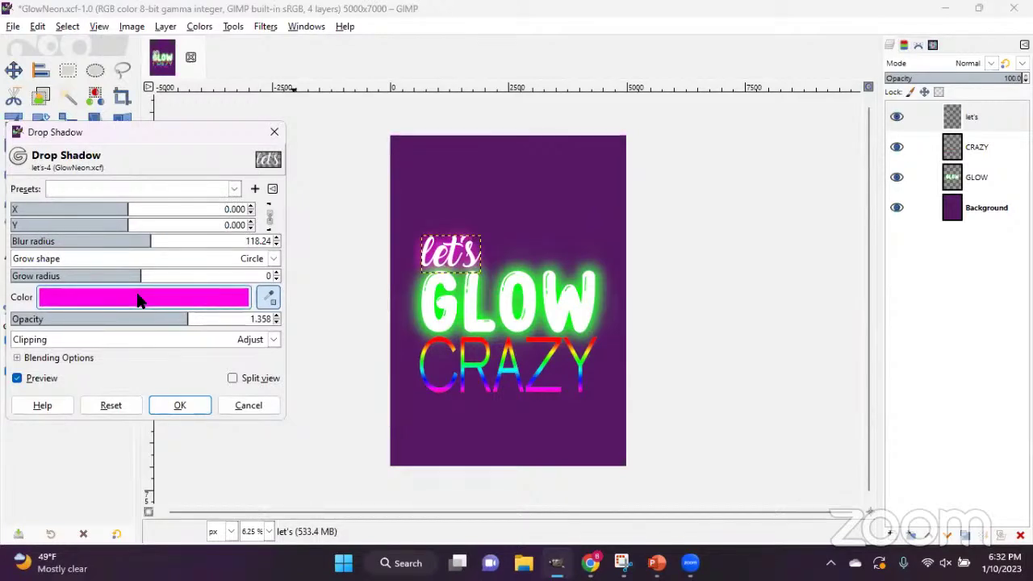
pyautogui.moveTo(171, 333); pyautogui.dragTo(226, 330)
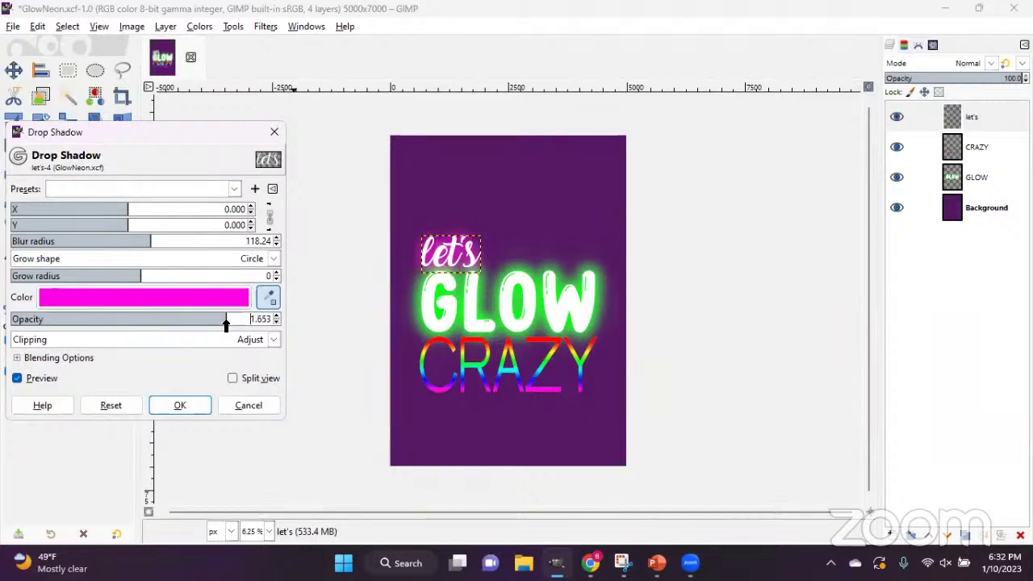
pyautogui.click(184, 404)
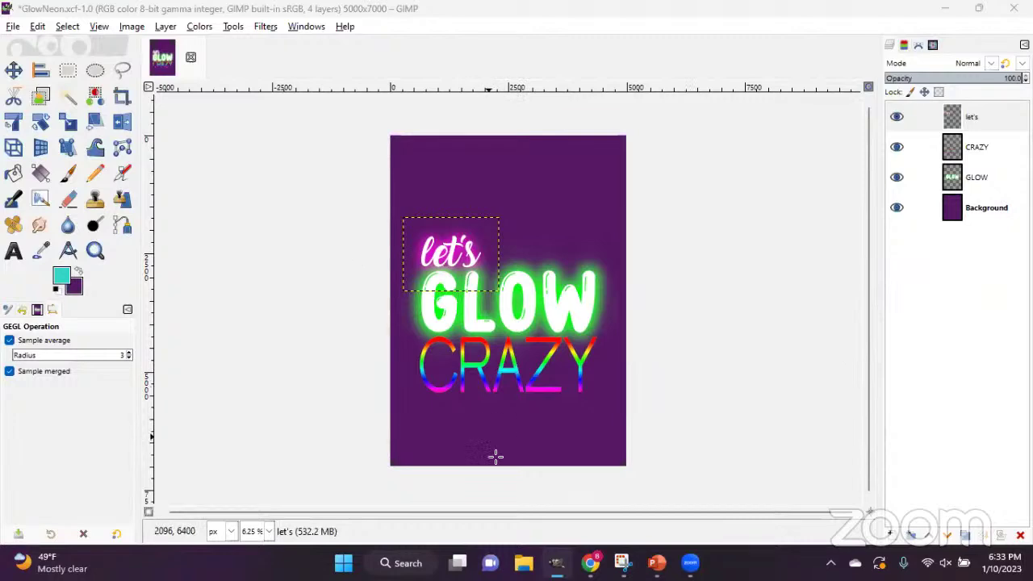
# Switch to Chrome and open pngtree.com in a new tab.
pyautogui.hotkey('alt', 'Tab')
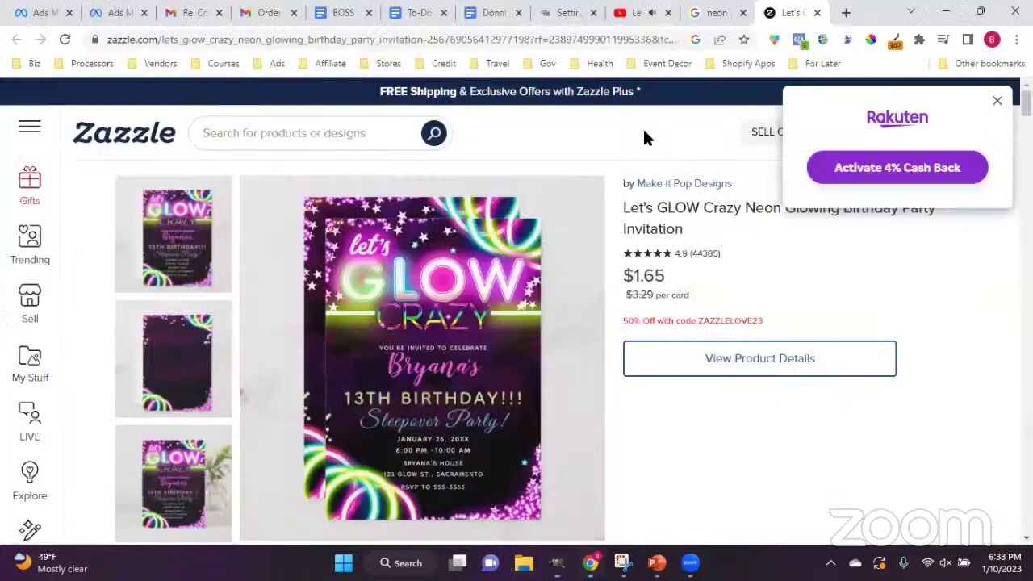
pyautogui.click(846, 13)
pyautogui.click(210, 39)
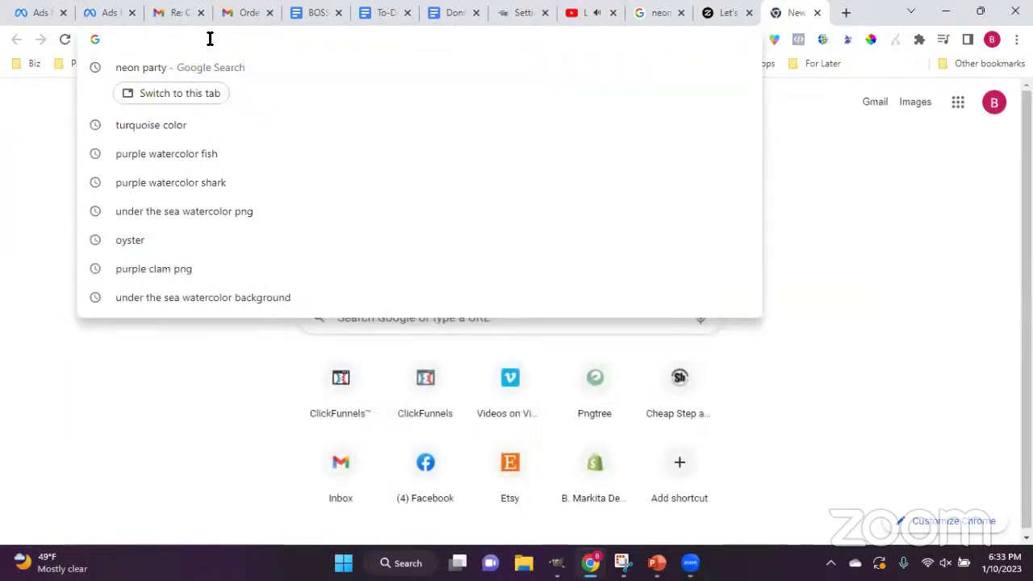
pyautogui.write('pn')
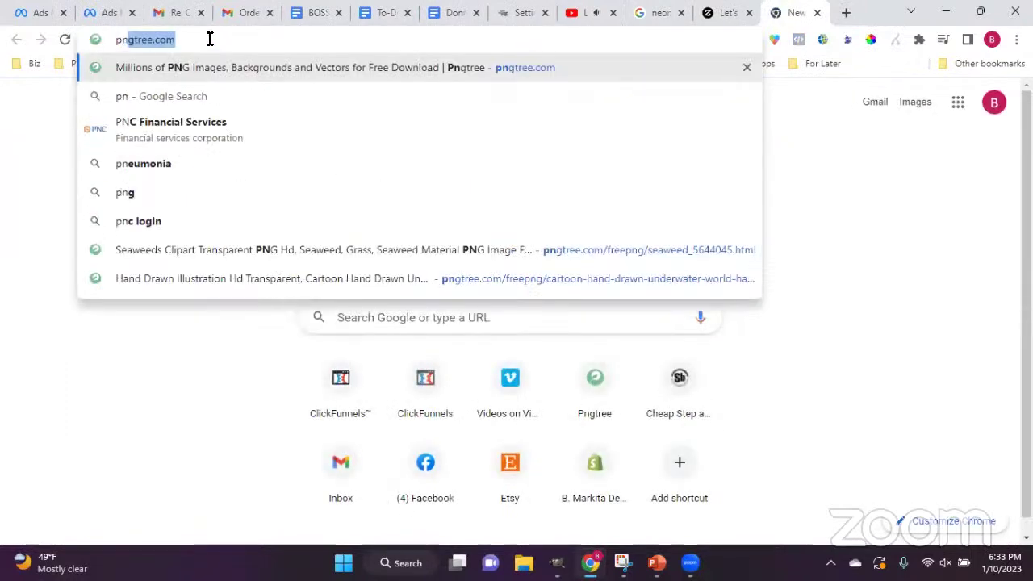
pyautogui.press('Return')
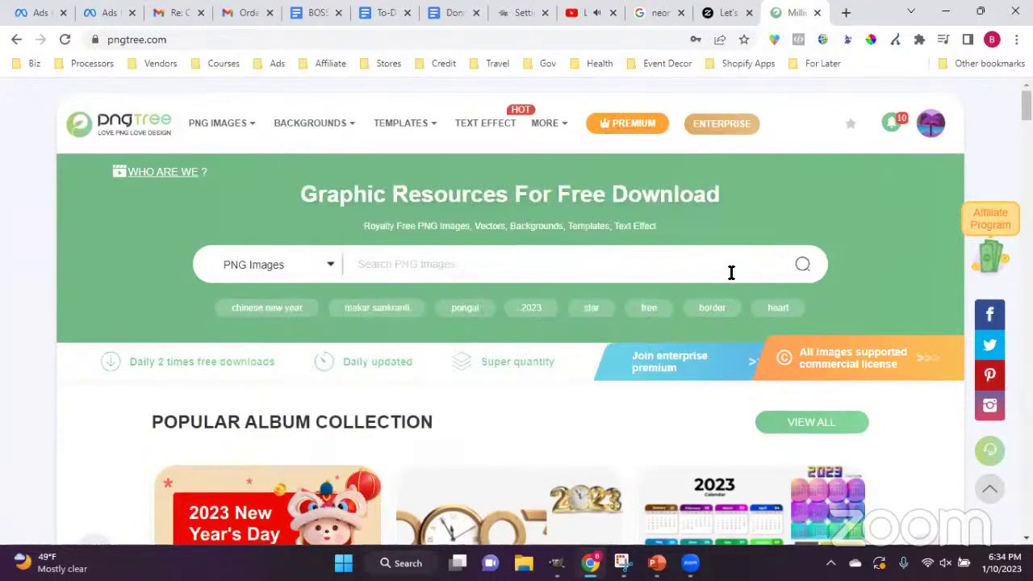
# Search Pngtree's PNG images for "glow" and browse the results for glowing artwork.
pyautogui.write('glow')
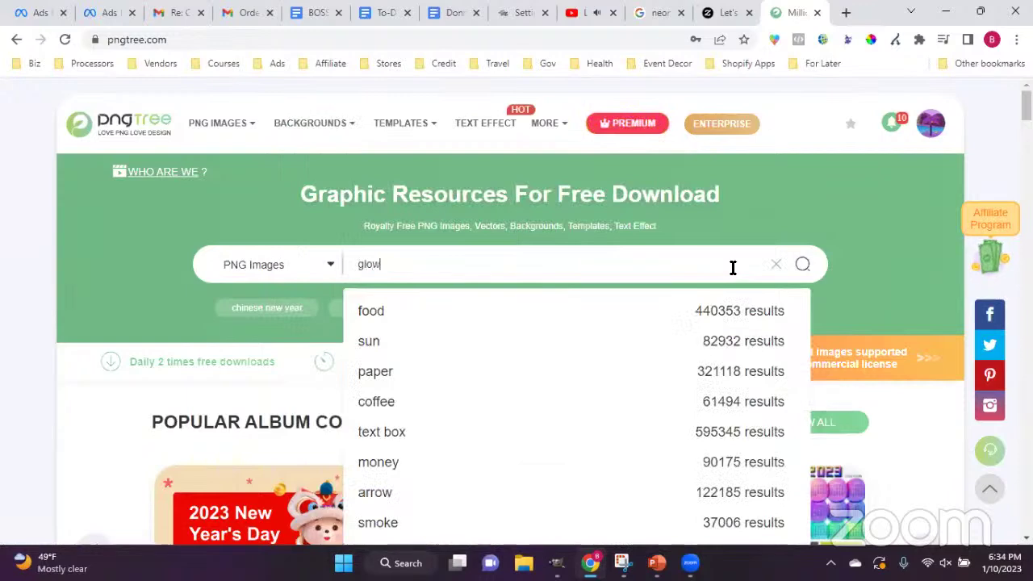
pyautogui.press('Return')
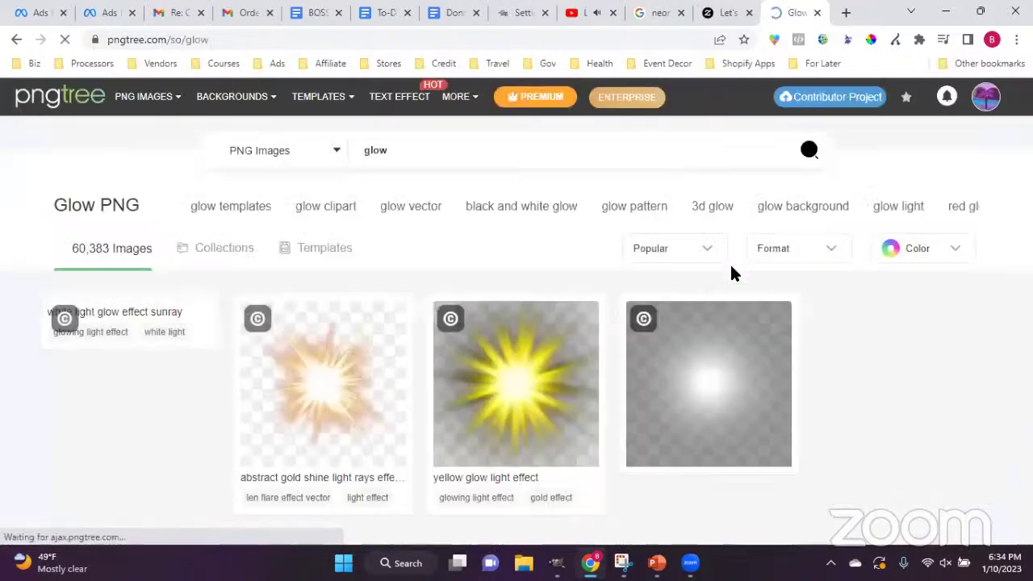
pyautogui.scroll(-3, 516, 289)
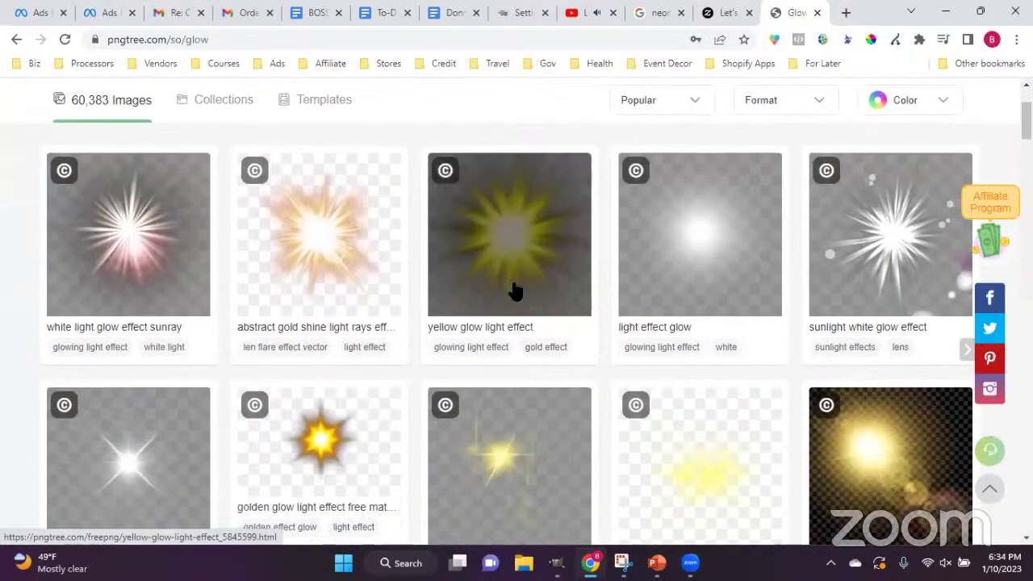
pyautogui.scroll(-2, 515, 291)
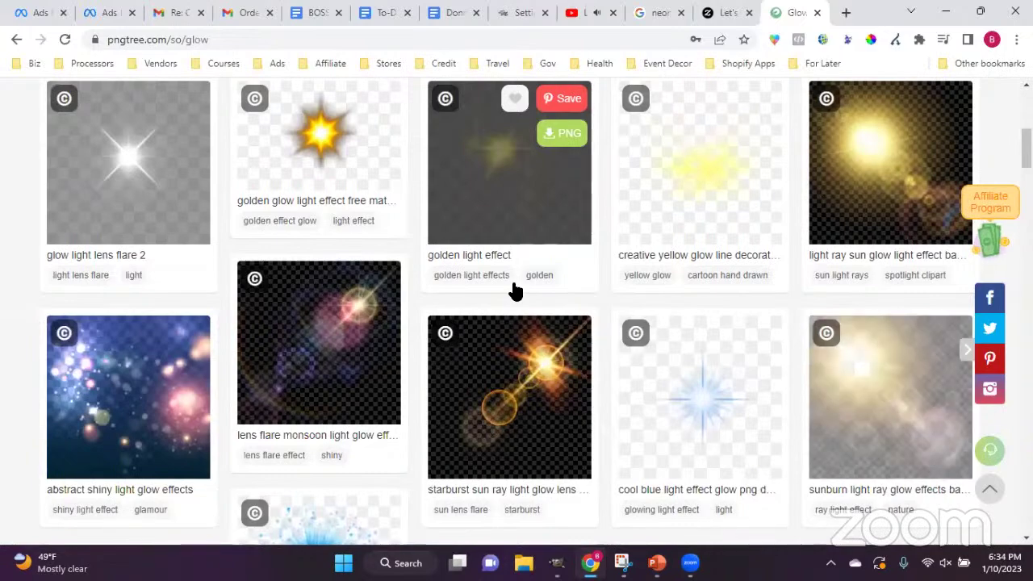
pyautogui.scroll(-2, 515, 289)
pyautogui.scroll(-4, 415, 327)
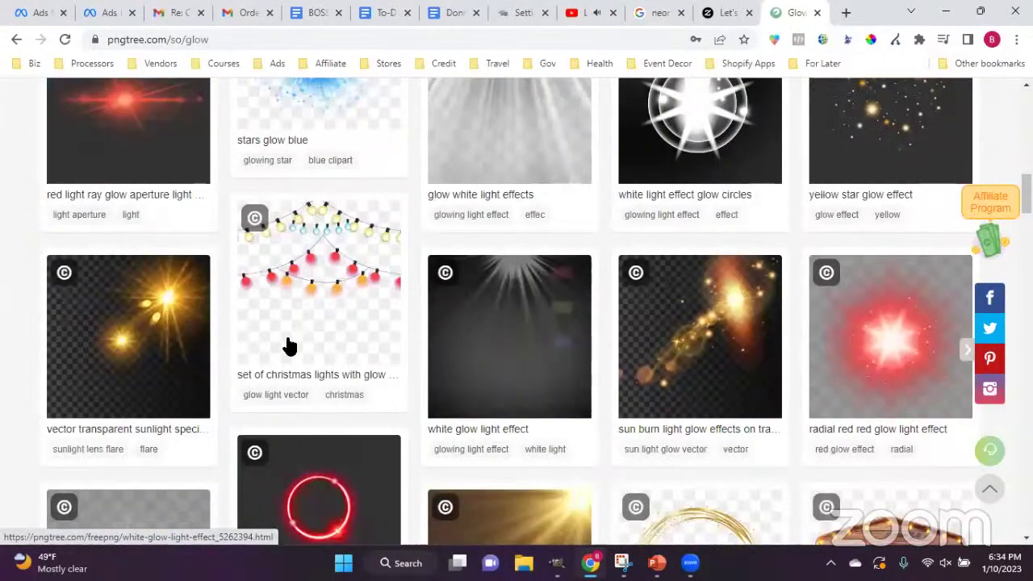
# Open the pink and blue neon square glowing frame from the Pngtree glow results in its own tab.
pyautogui.scroll(-4, 243, 404)
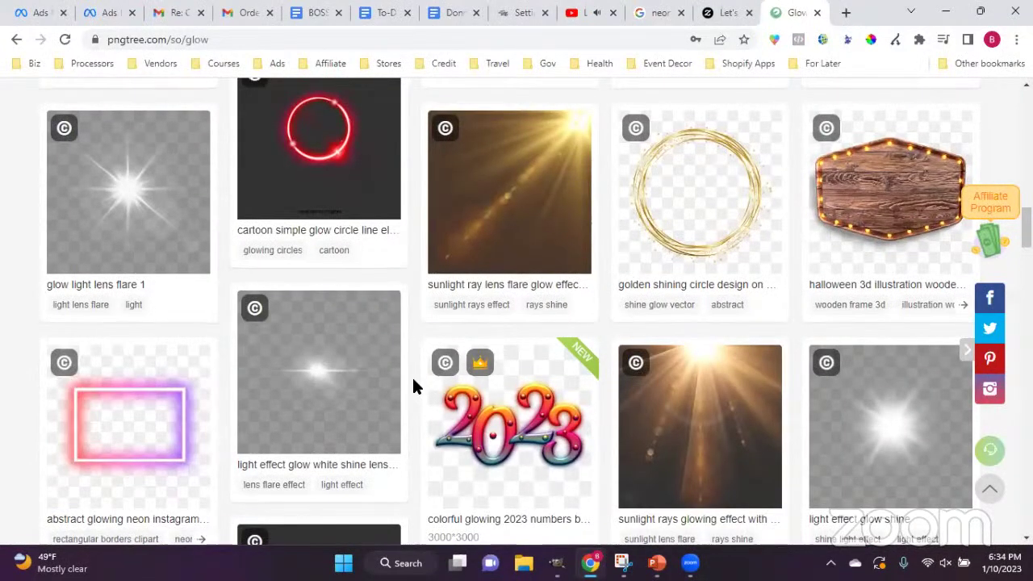
pyautogui.scroll(-10, 413, 385)
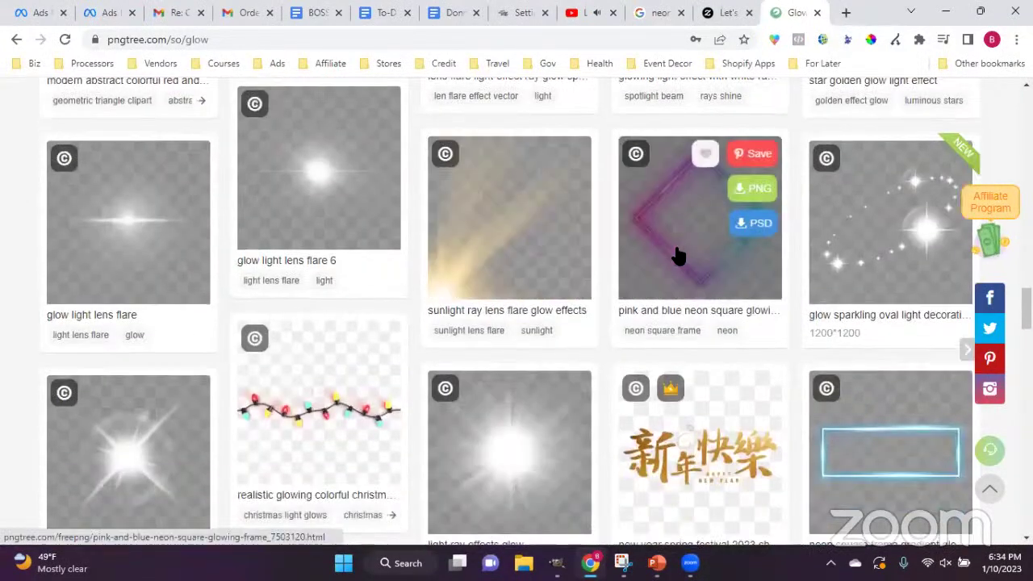
pyautogui.click(557, 563)
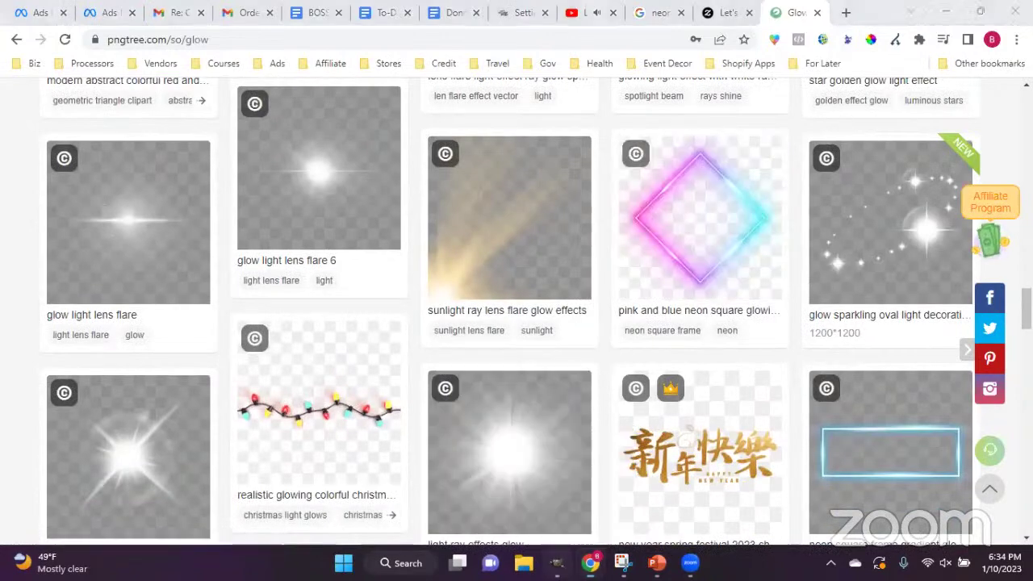
pyautogui.hotkey('alt', 'Tab')
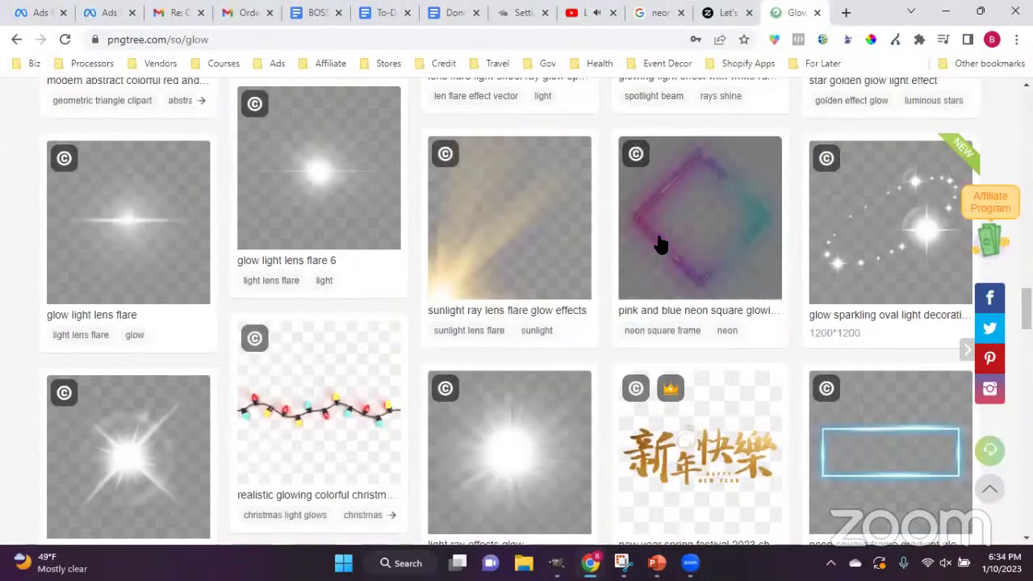
pyautogui.moveTo(657, 242)
pyautogui.click(662, 189)
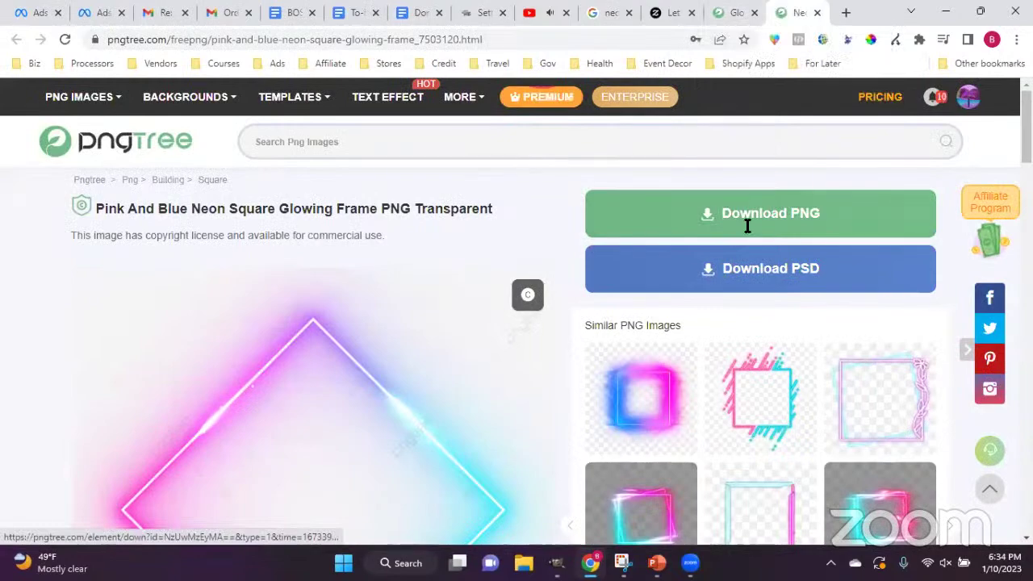
# Go back to the glow results and open the glow sparkling oval light decoration in its own tab.
pyautogui.click(712, 31)
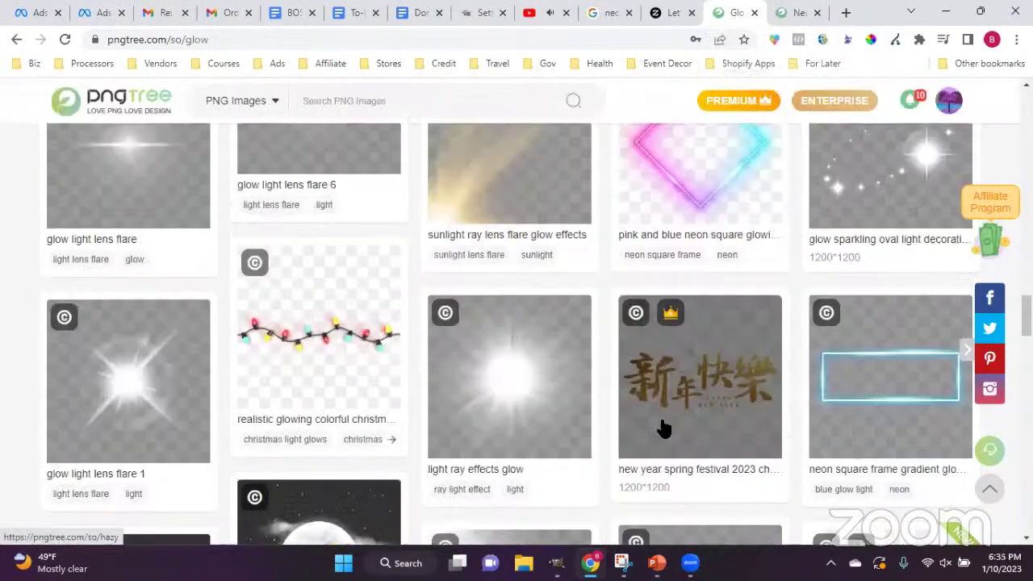
pyautogui.moveTo(662, 426)
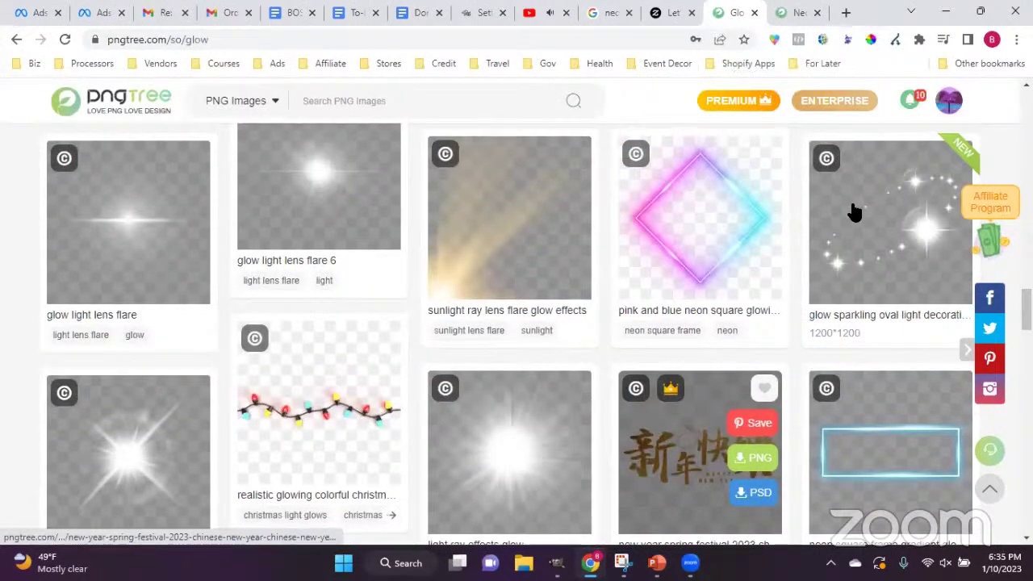
pyautogui.click(888, 226)
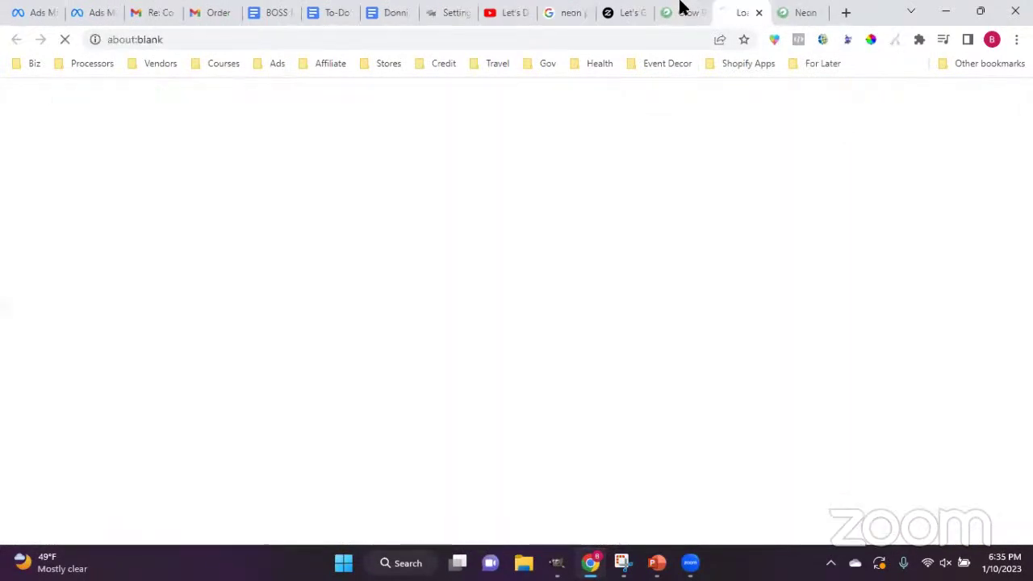
# Return to the glow results, look through the rest, then search Pngtree's PNG images for "glowstick" and browse the matches.
pyautogui.click(658, 23)
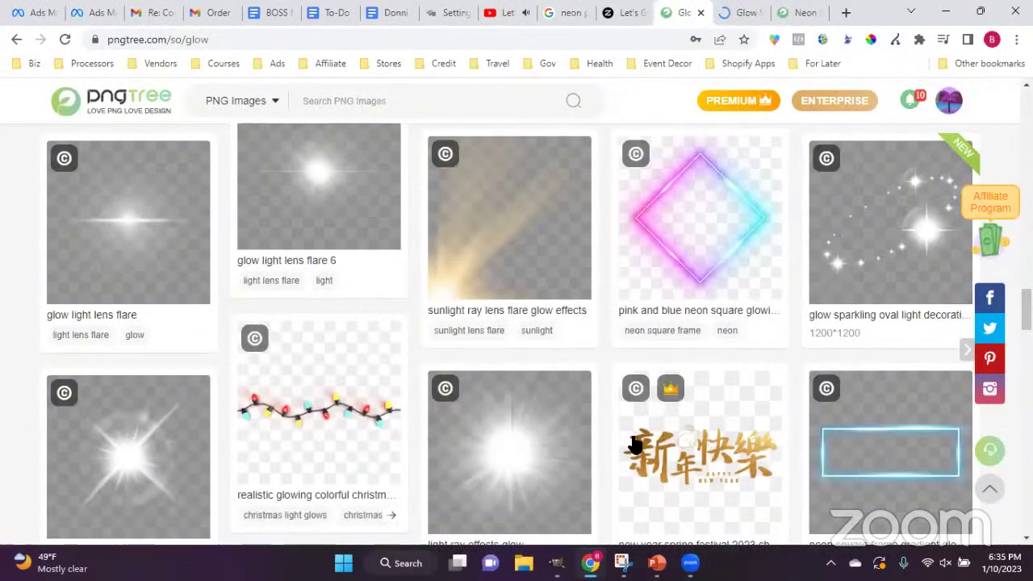
pyautogui.scroll(-5, 636, 444)
pyautogui.scroll(-12, 635, 444)
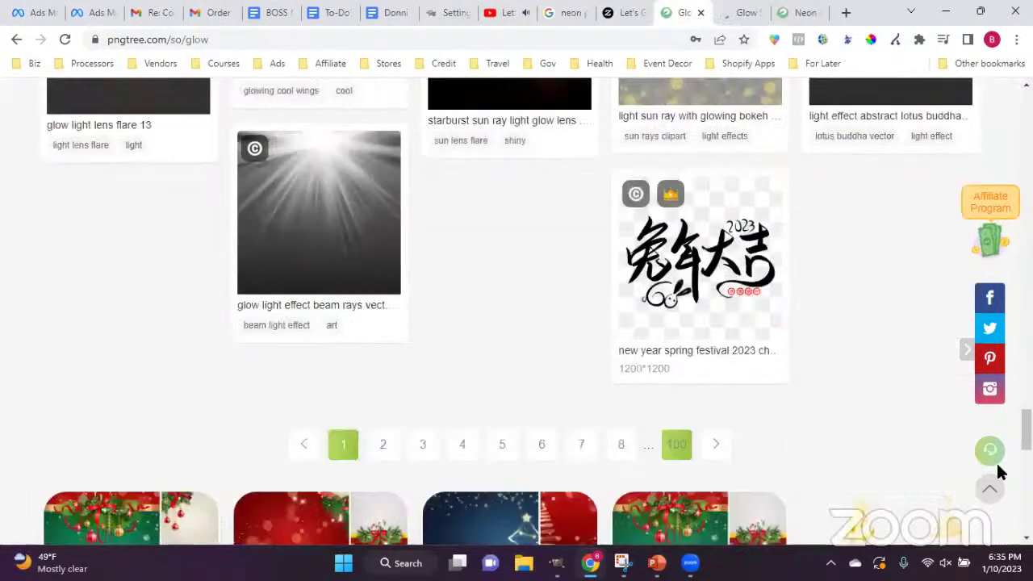
pyautogui.scroll(2, 516, 306)
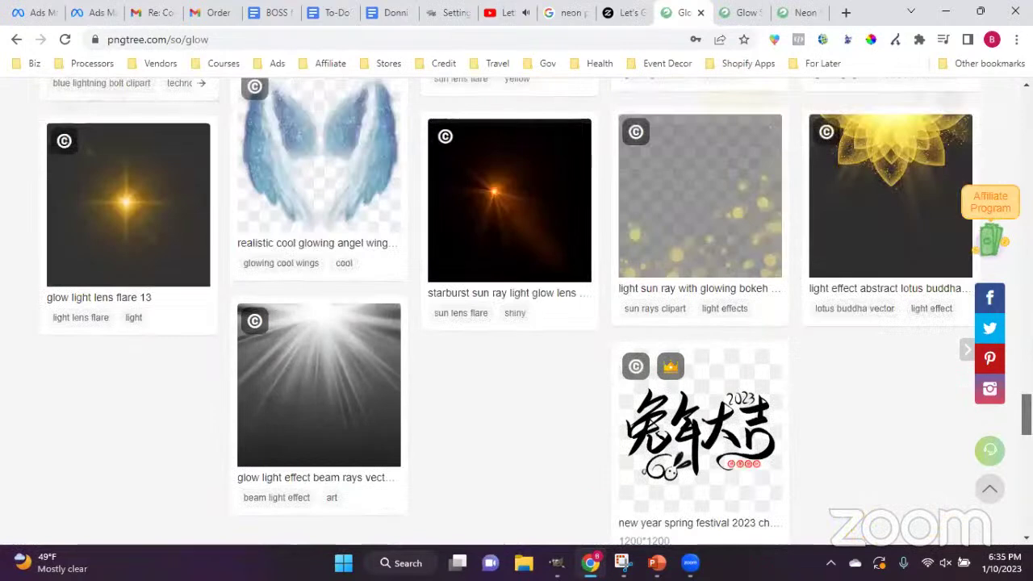
pyautogui.scroll(3, 434, 137)
pyautogui.scroll(6, 434, 136)
pyautogui.click(436, 134)
pyautogui.write('d')
pyautogui.press('BackSpace')
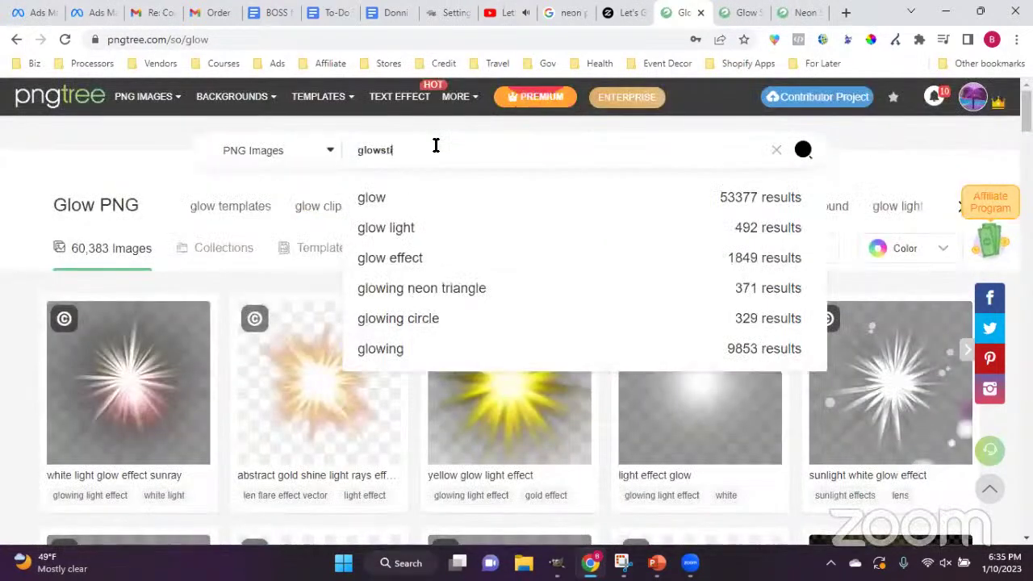
pyautogui.press('Return')
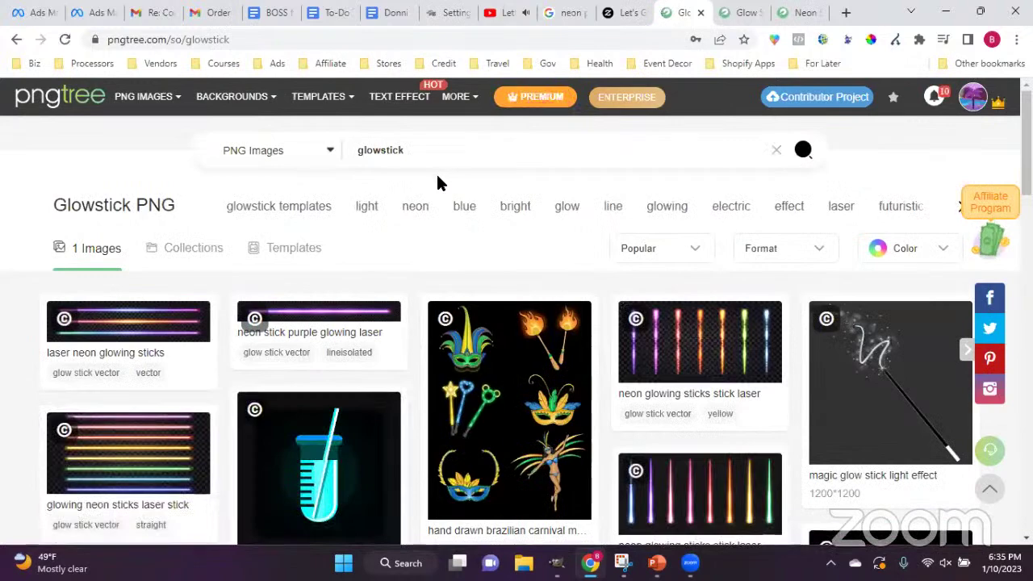
pyautogui.scroll(-1, 436, 183)
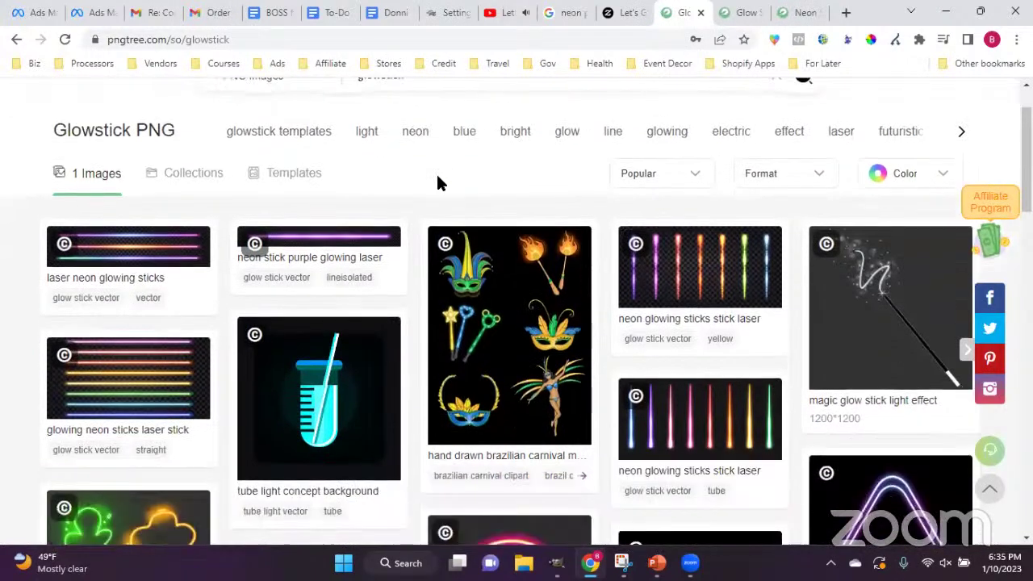
pyautogui.scroll(-2, 437, 178)
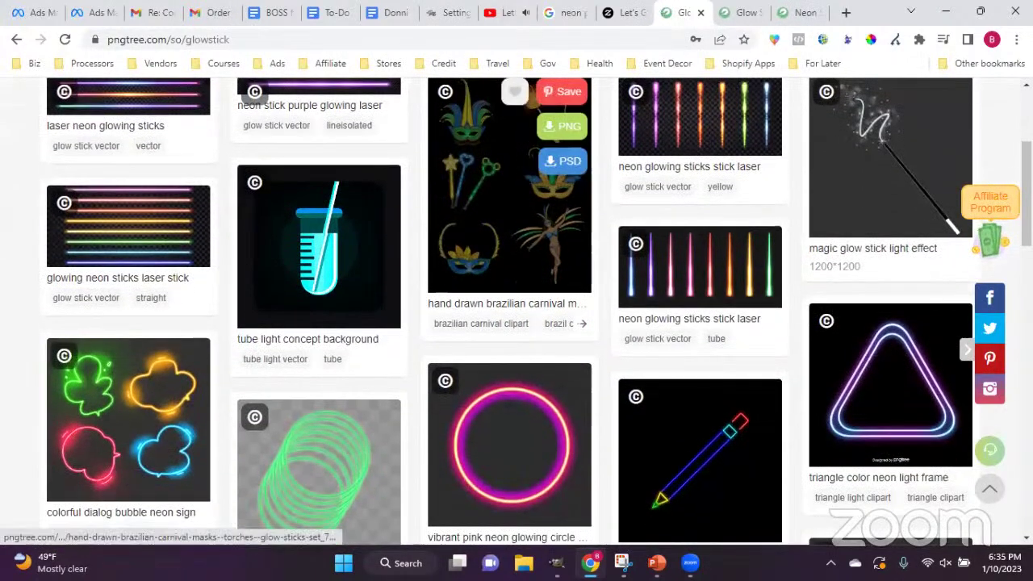
# Look over the glowstick results and search the PNG images for "glow in the dark".
pyautogui.scroll(-1, 437, 178)
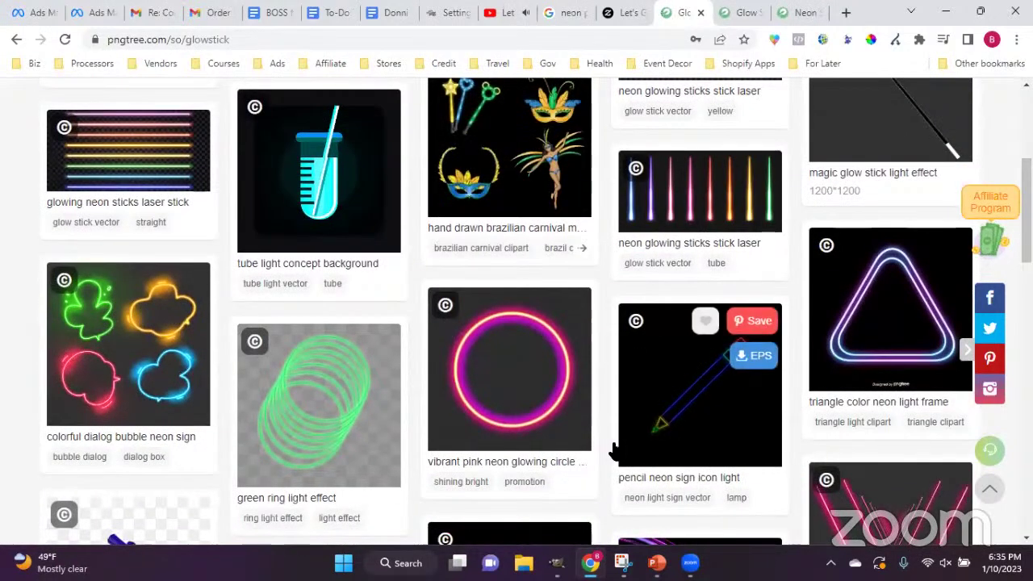
pyautogui.scroll(-2, 613, 452)
pyautogui.scroll(-2, 613, 452)
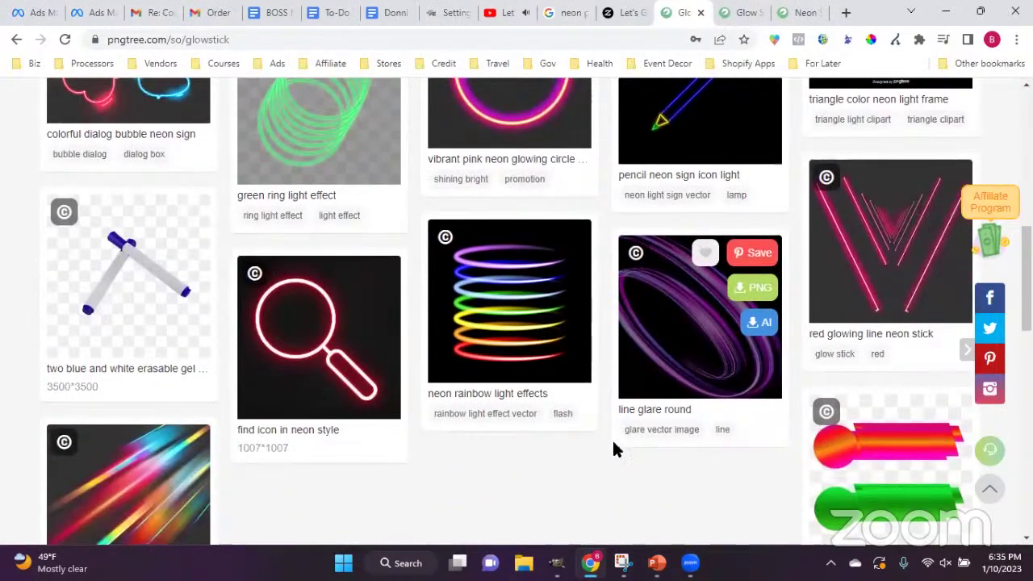
pyautogui.scroll(-2, 615, 450)
pyautogui.scroll(10, 614, 451)
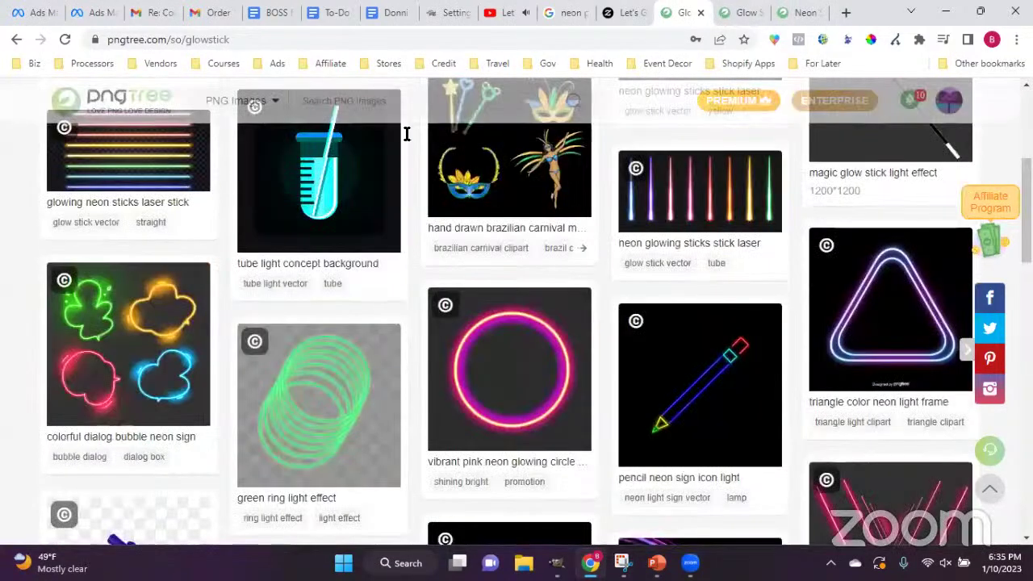
pyautogui.scroll(4, 577, 426)
pyautogui.click(441, 152)
pyautogui.press('BackSpace')
pyautogui.press('BackSpace')
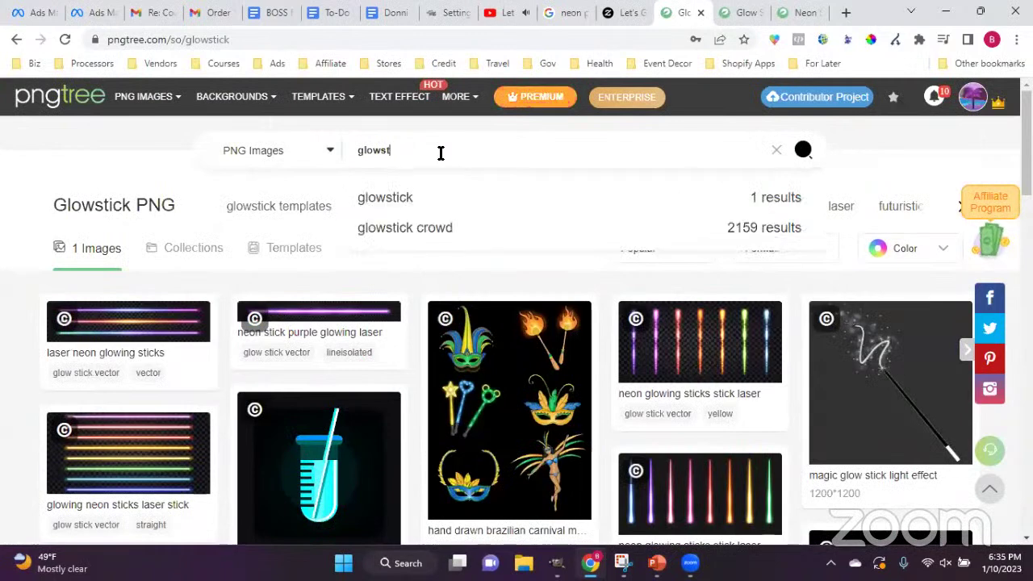
pyautogui.write('in the dark')
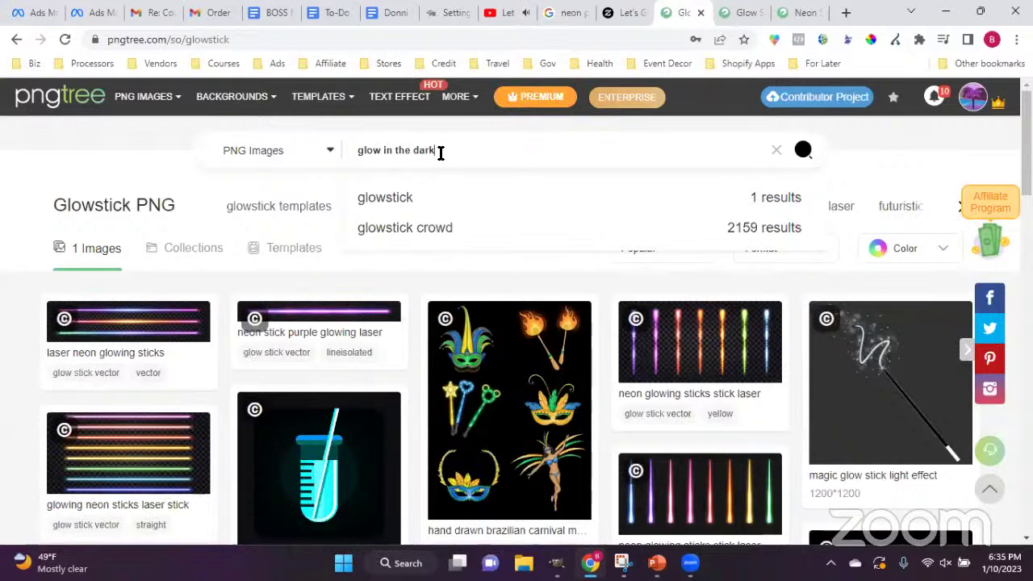
pyautogui.press('Return')
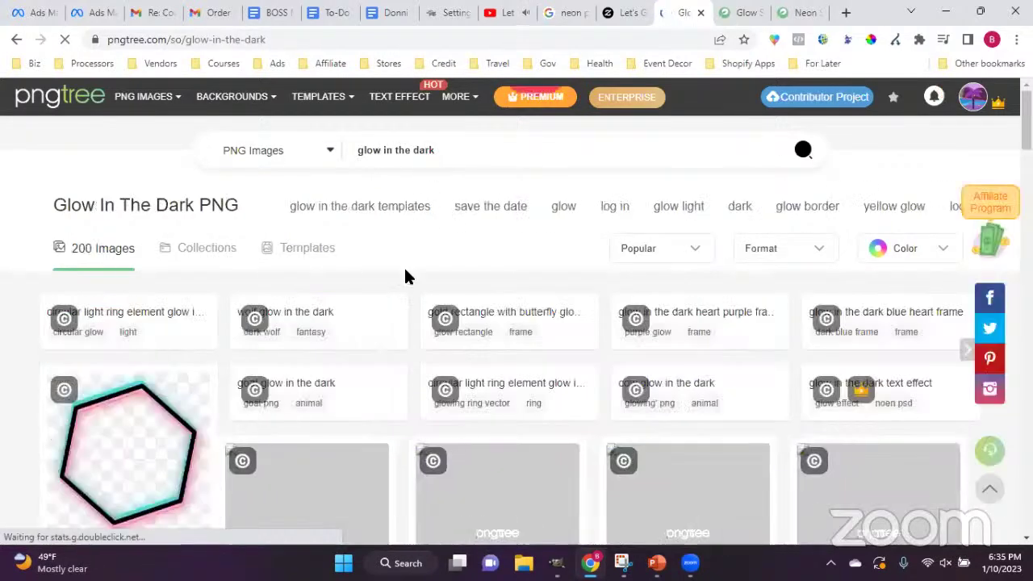
# Examine the first page of glow in the dark images for suitable artwork and go to the second page.
pyautogui.scroll(-1, 408, 276)
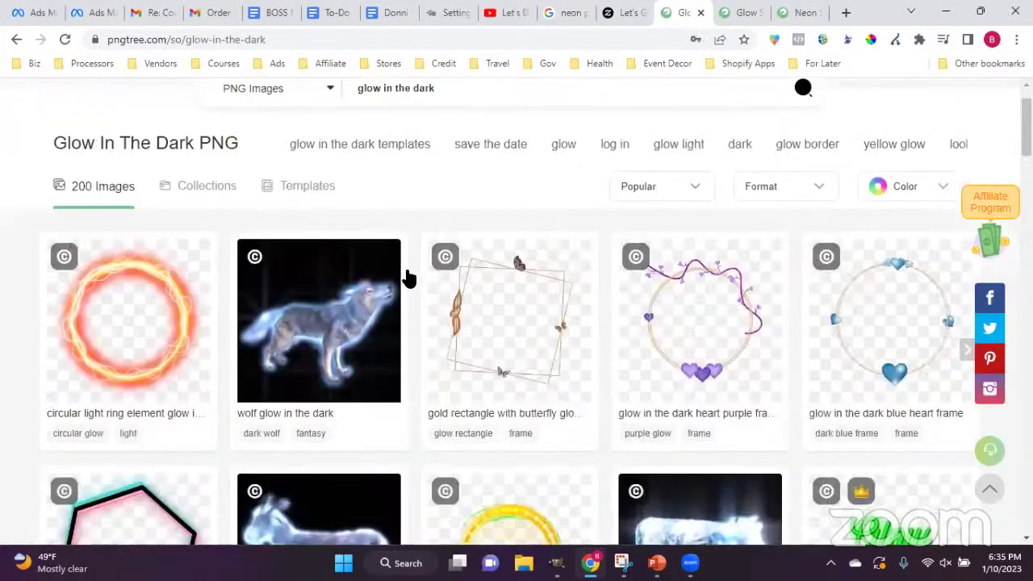
pyautogui.scroll(-2, 407, 277)
pyautogui.scroll(-3, 407, 277)
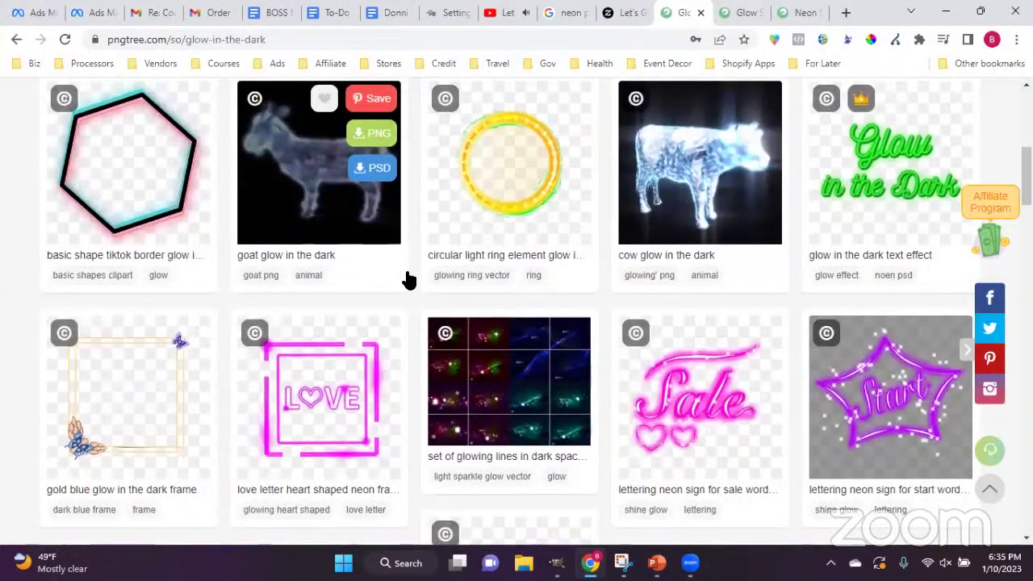
pyautogui.scroll(-1, 407, 278)
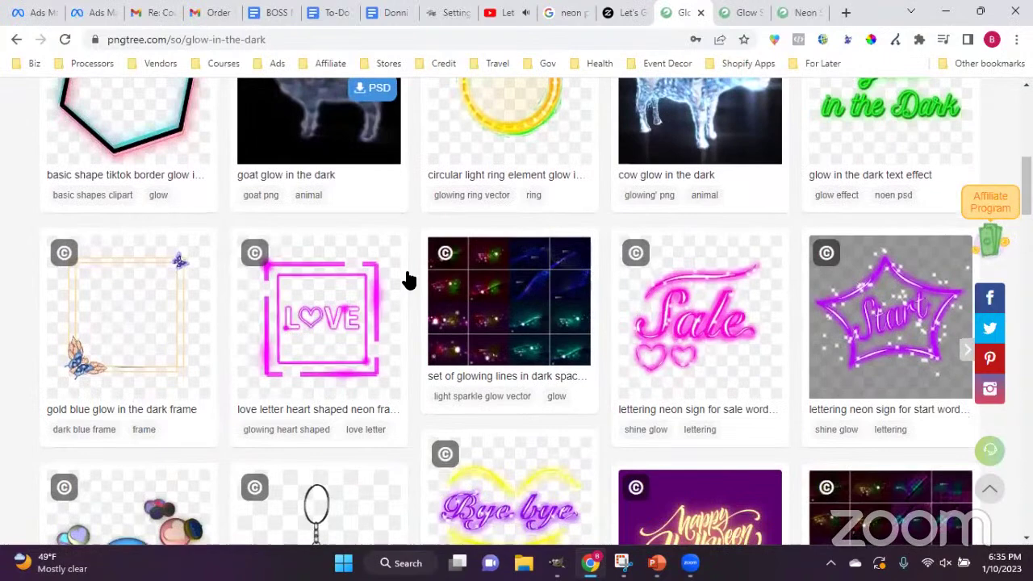
pyautogui.scroll(-2, 409, 279)
pyautogui.scroll(-2, 409, 279)
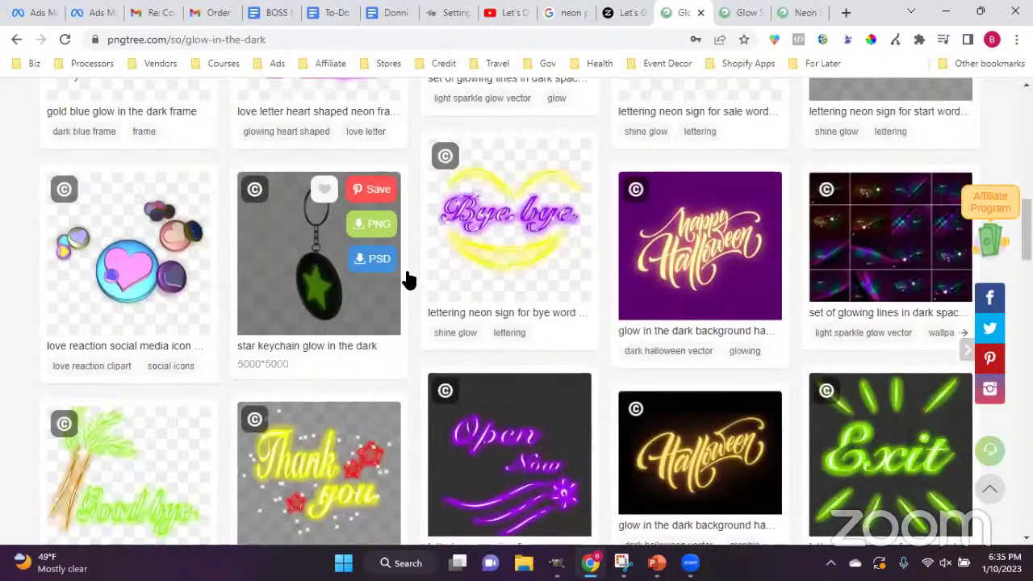
pyautogui.scroll(-1, 409, 279)
pyautogui.scroll(-1, 409, 279)
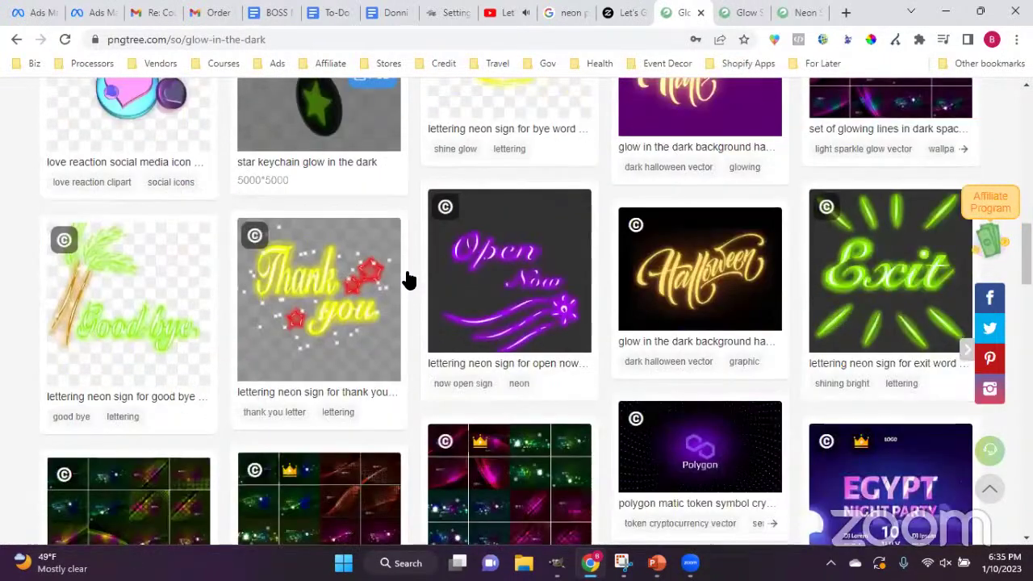
pyautogui.scroll(-3, 409, 279)
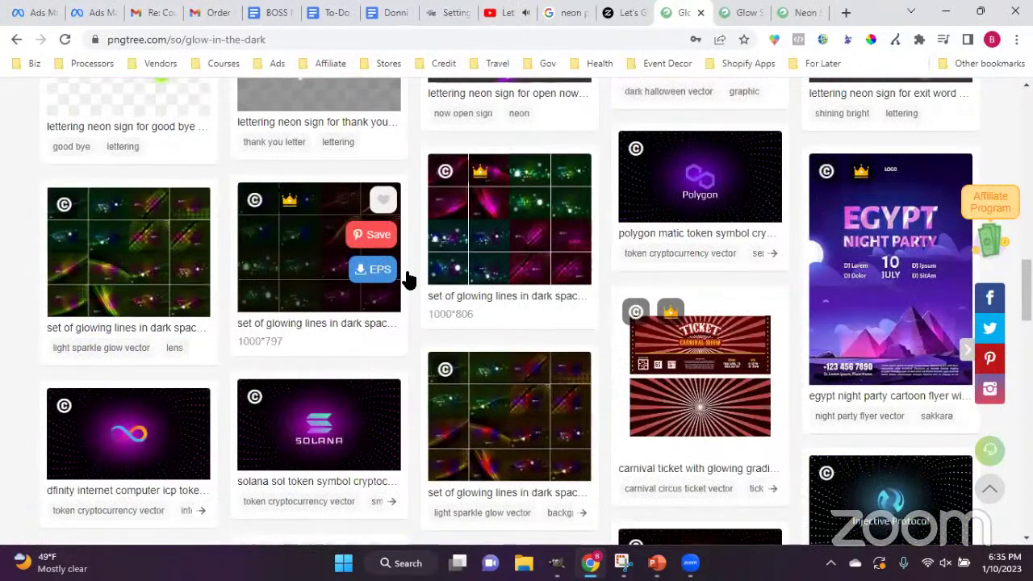
pyautogui.scroll(-3, 409, 279)
pyautogui.scroll(-7, 409, 279)
pyautogui.click(489, 457)
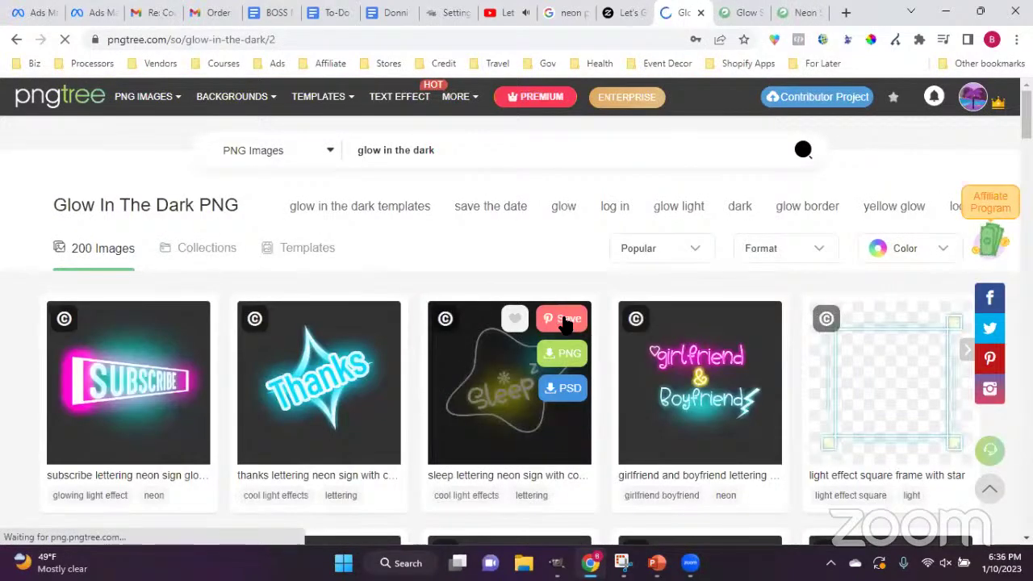
# Open the "light of various colors" image from the second results page in a separate tab and return to the results.
pyautogui.scroll(-3, 567, 322)
pyautogui.scroll(-2, 565, 323)
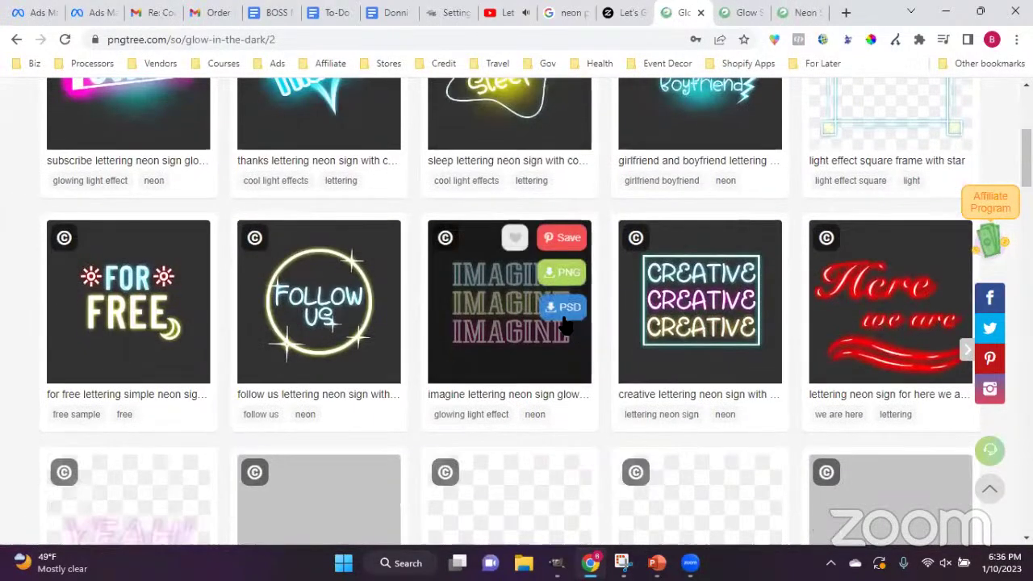
pyautogui.scroll(-2, 565, 322)
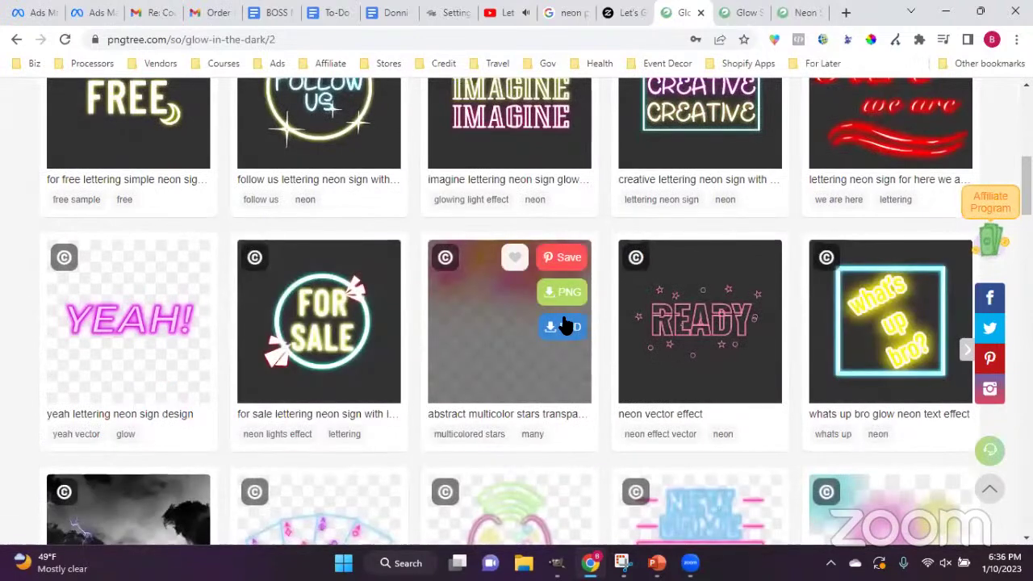
pyautogui.scroll(-3, 564, 321)
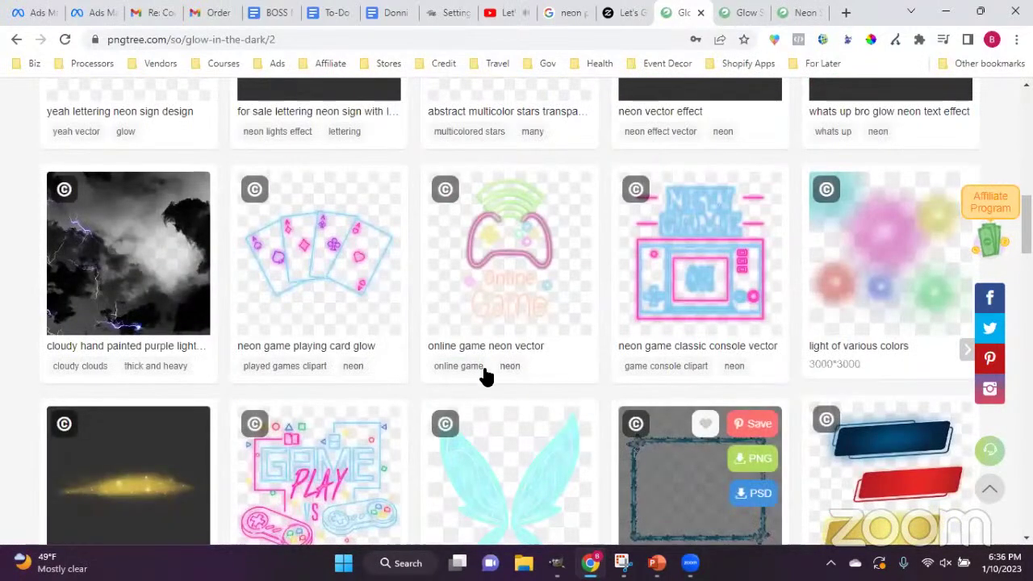
pyautogui.scroll(-1, 468, 370)
pyautogui.scroll(-1, 468, 370)
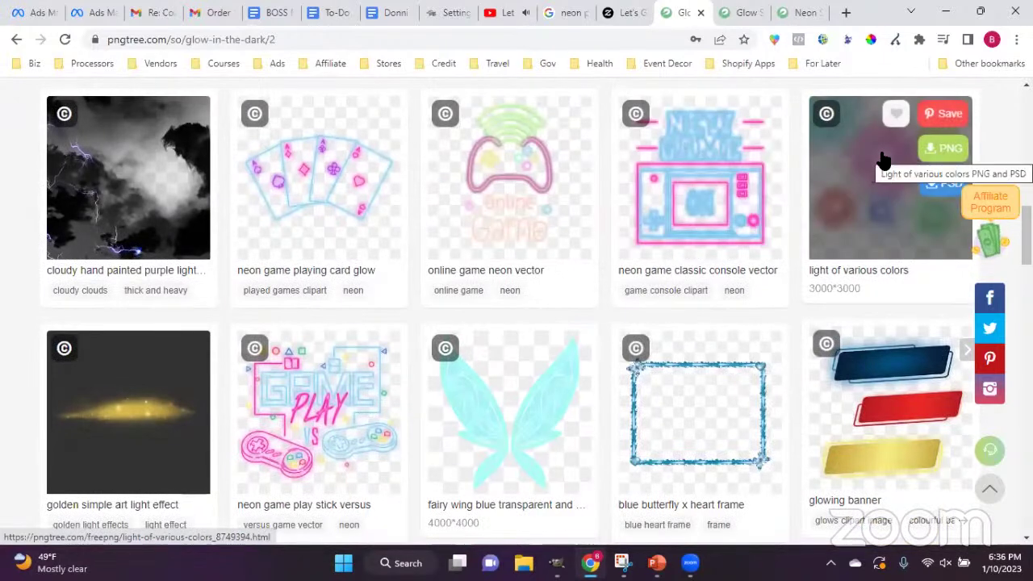
pyautogui.click(867, 196)
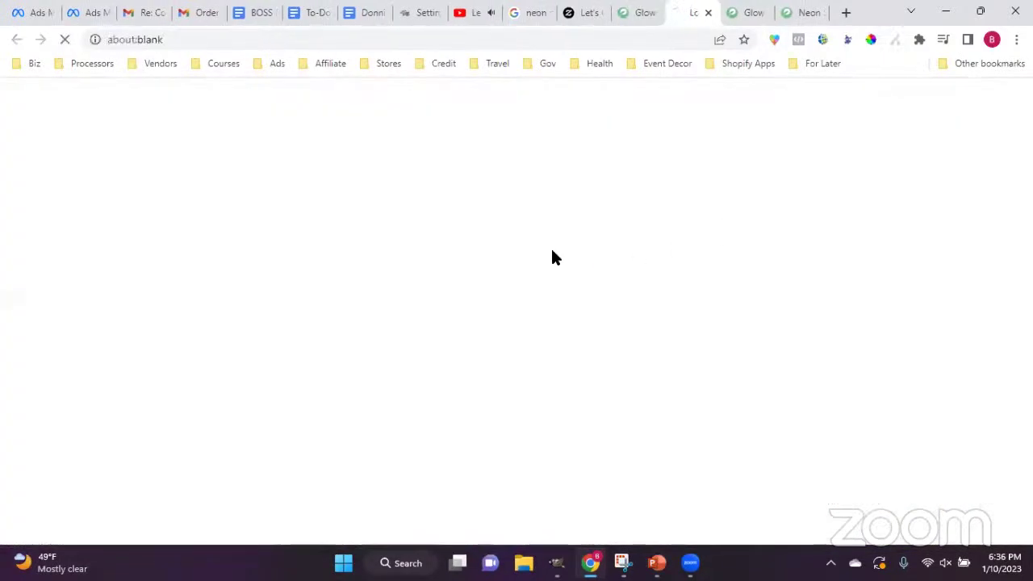
pyautogui.click(636, 8)
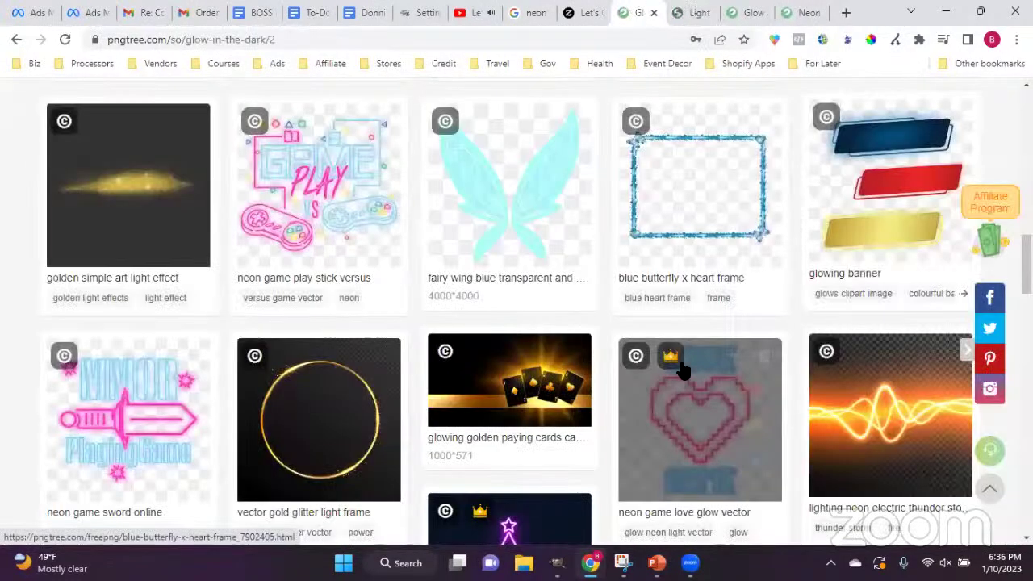
# Look through the rest of the second page of glow in the dark images and go to the third page.
pyautogui.scroll(-3, 683, 369)
pyautogui.scroll(-4, 683, 369)
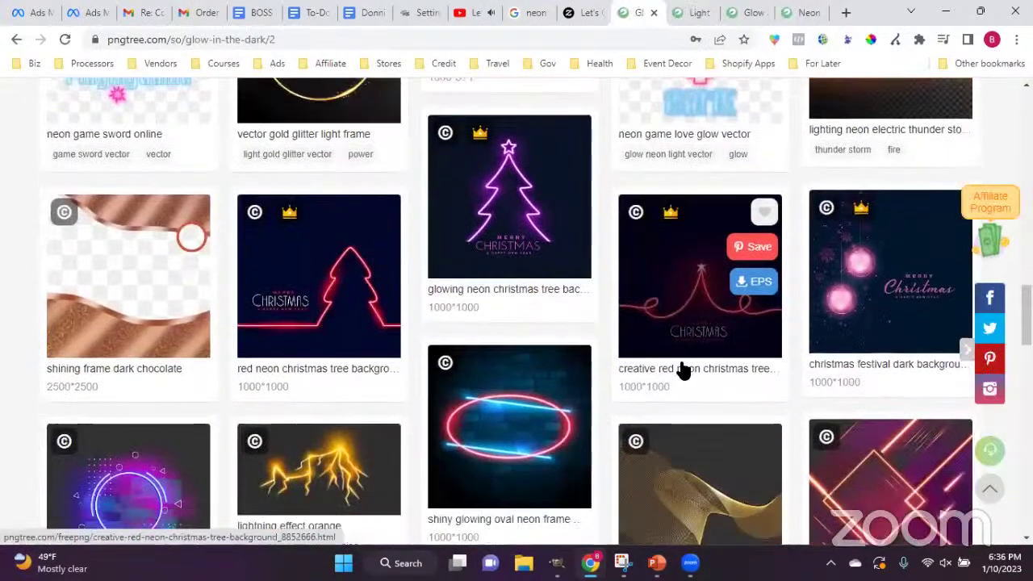
pyautogui.scroll(-4, 683, 369)
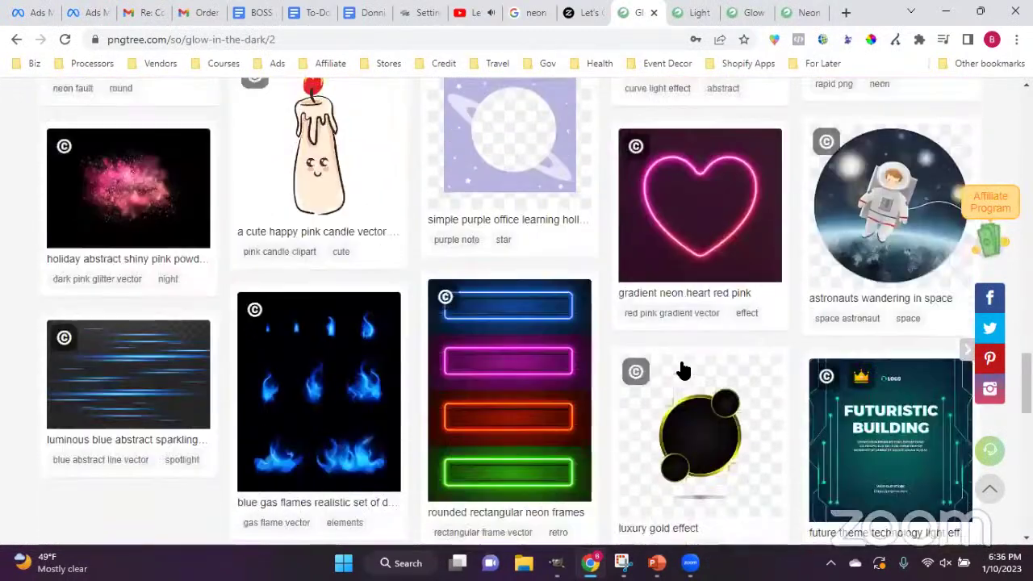
pyautogui.scroll(-3, 682, 369)
pyautogui.click(524, 403)
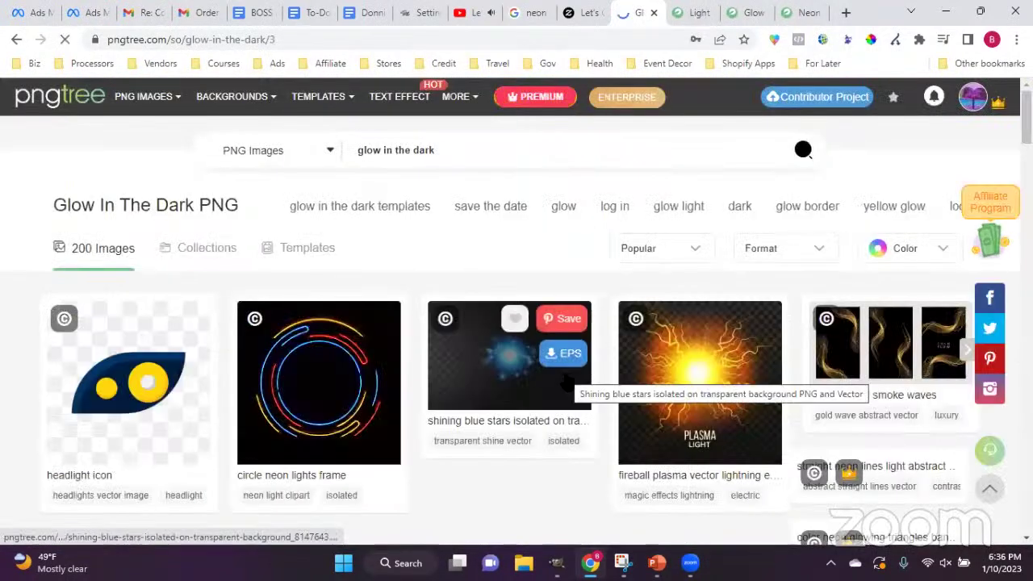
# Look through the third page of glow in the dark images and go to the fourth page.
pyautogui.scroll(-9, 566, 381)
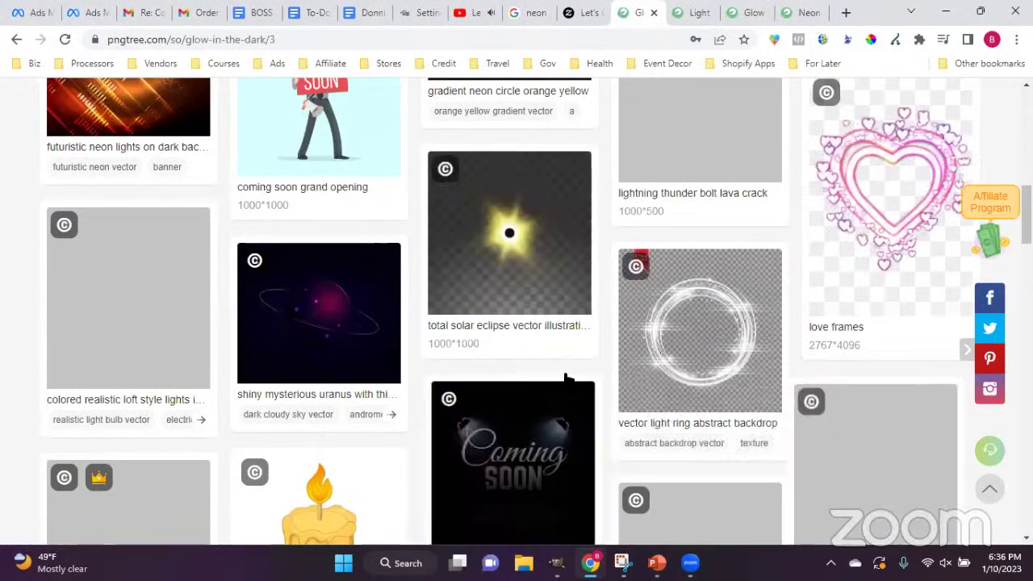
pyautogui.scroll(-5, 566, 381)
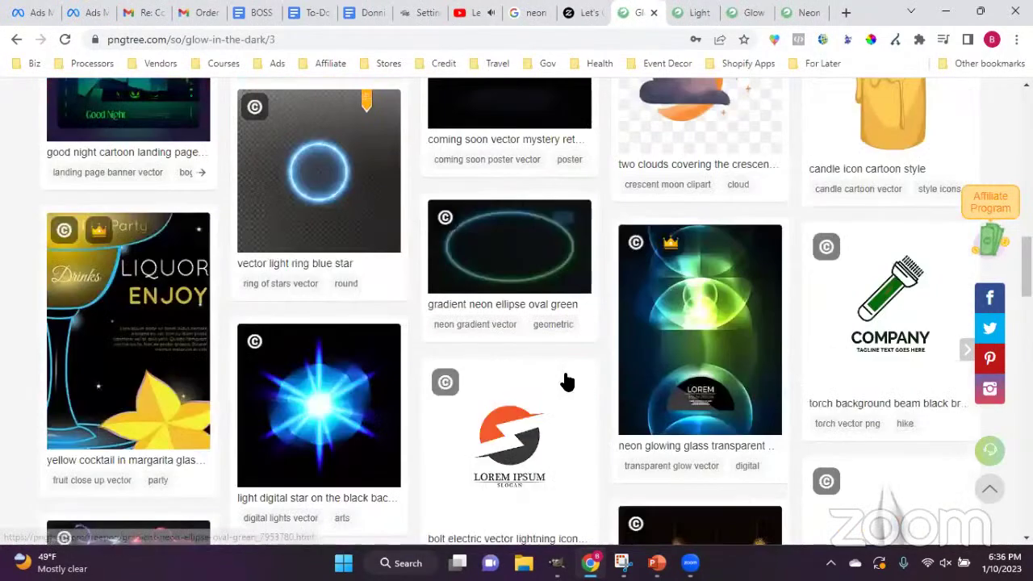
pyautogui.scroll(-3, 567, 381)
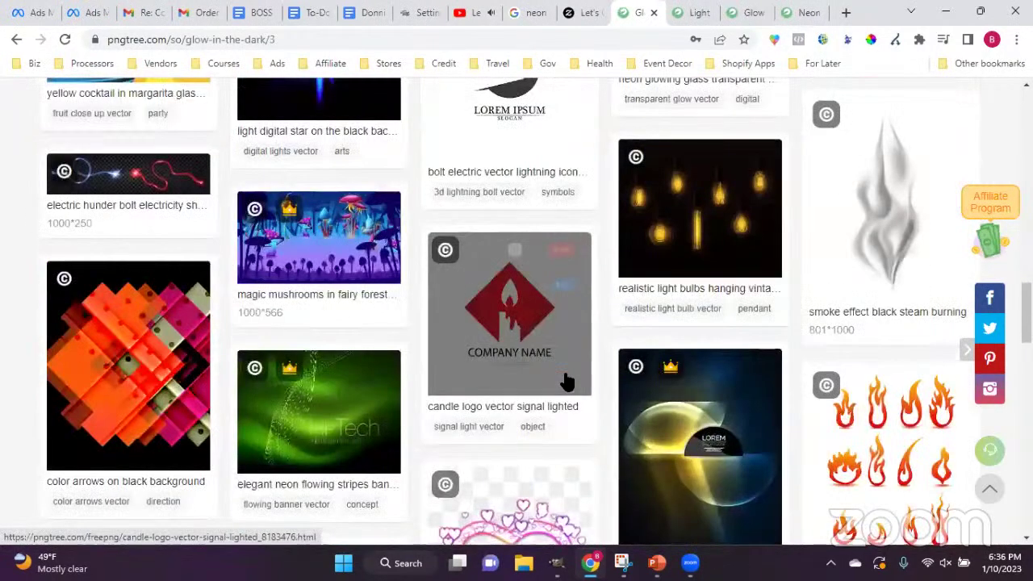
pyautogui.scroll(-2, 566, 381)
pyautogui.scroll(-10, 569, 383)
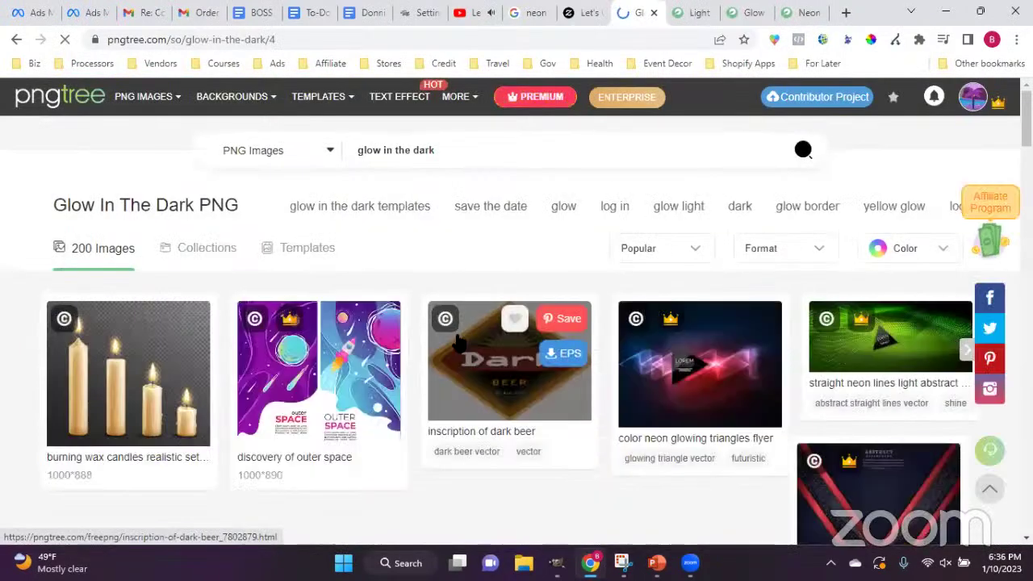
# Skim the fourth page of glow in the dark images and search the PNG images for "neon" instead.
pyautogui.scroll(-8, 458, 343)
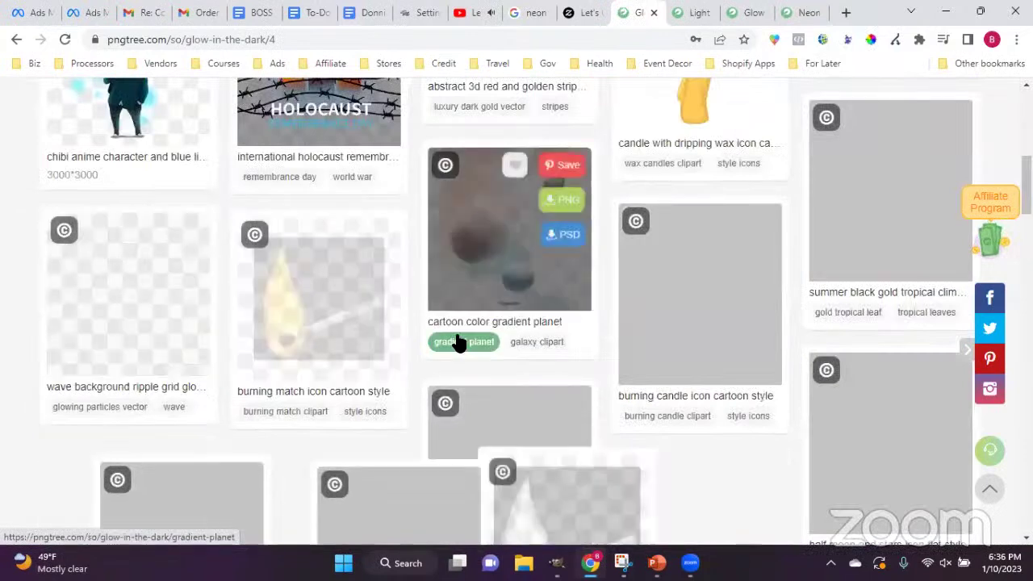
pyautogui.scroll(-2, 458, 343)
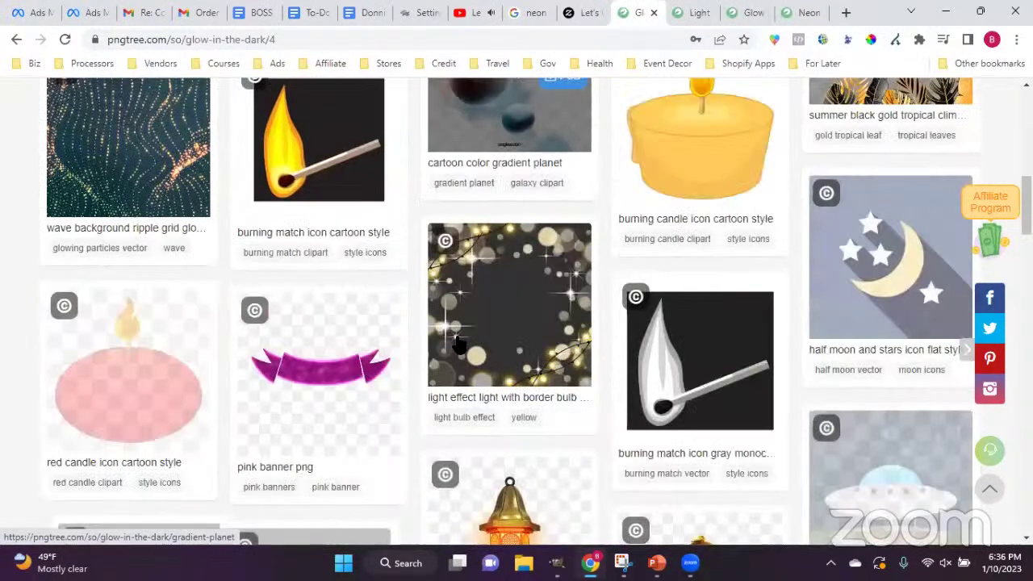
pyautogui.scroll(-5, 458, 343)
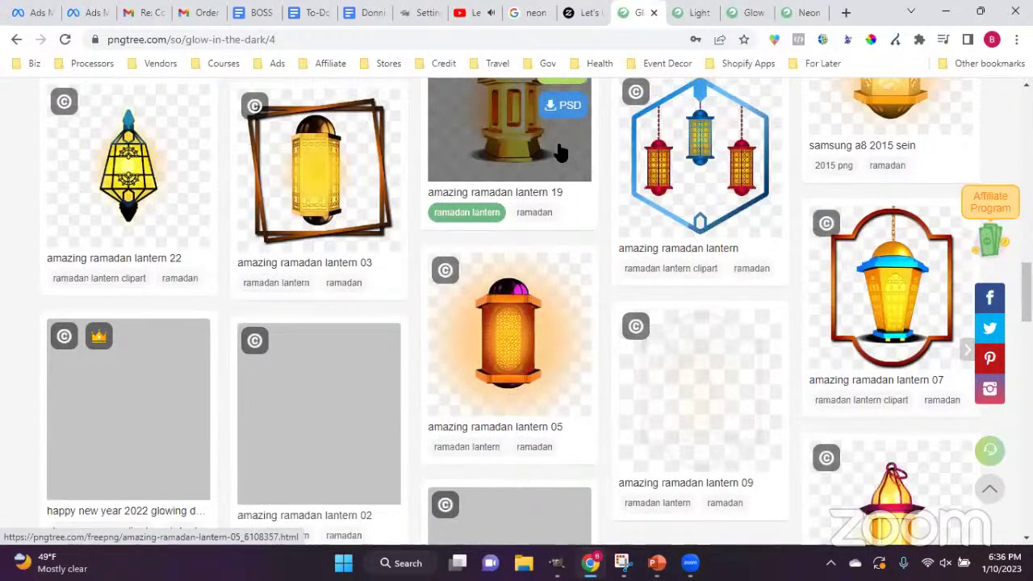
pyautogui.scroll(10, 561, 153)
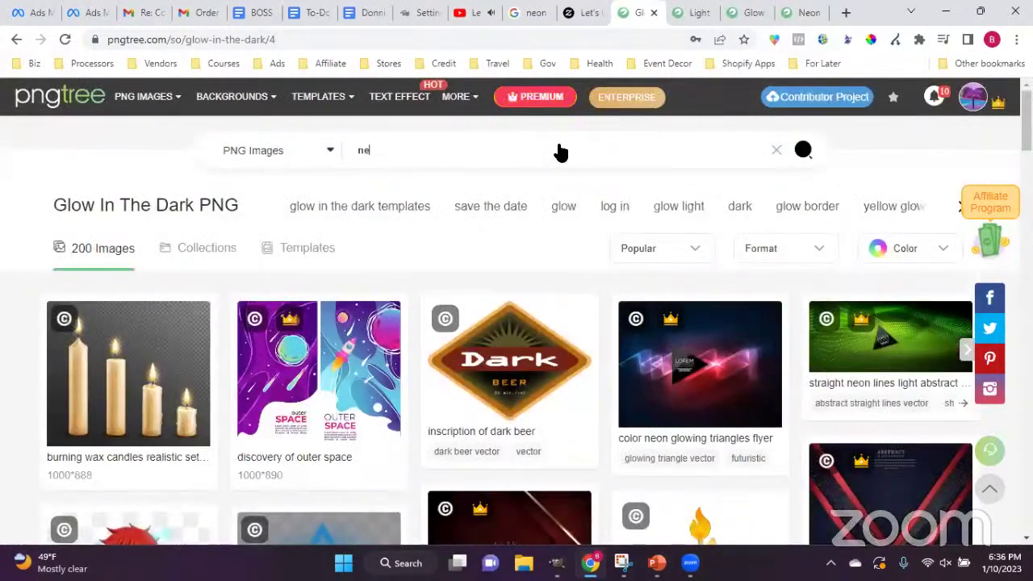
pyautogui.click(561, 152)
pyautogui.press('Return')
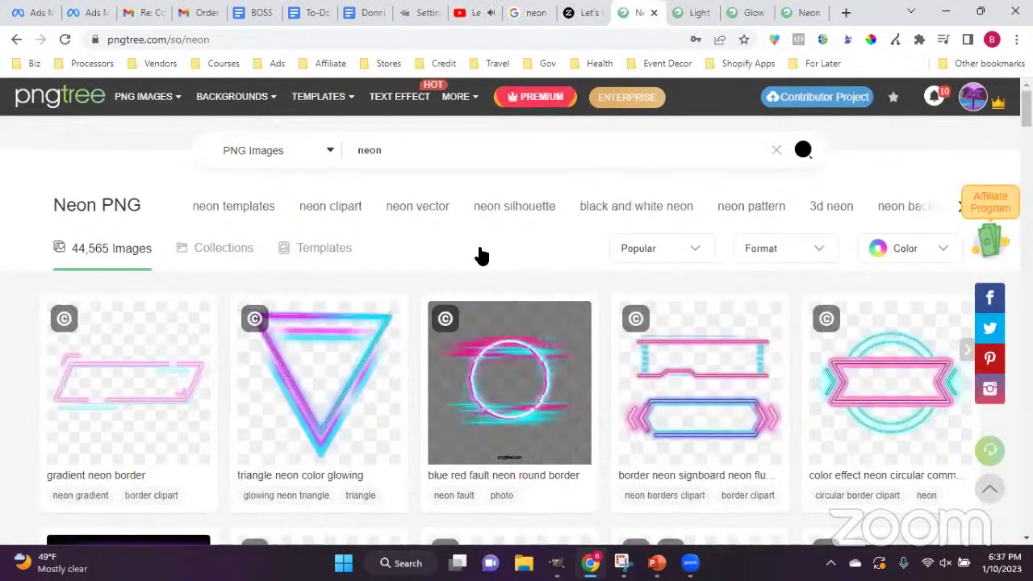
# Look through the first page of neon PNG images down to the page numbers for suitable graphics.
pyautogui.scroll(-1, 479, 253)
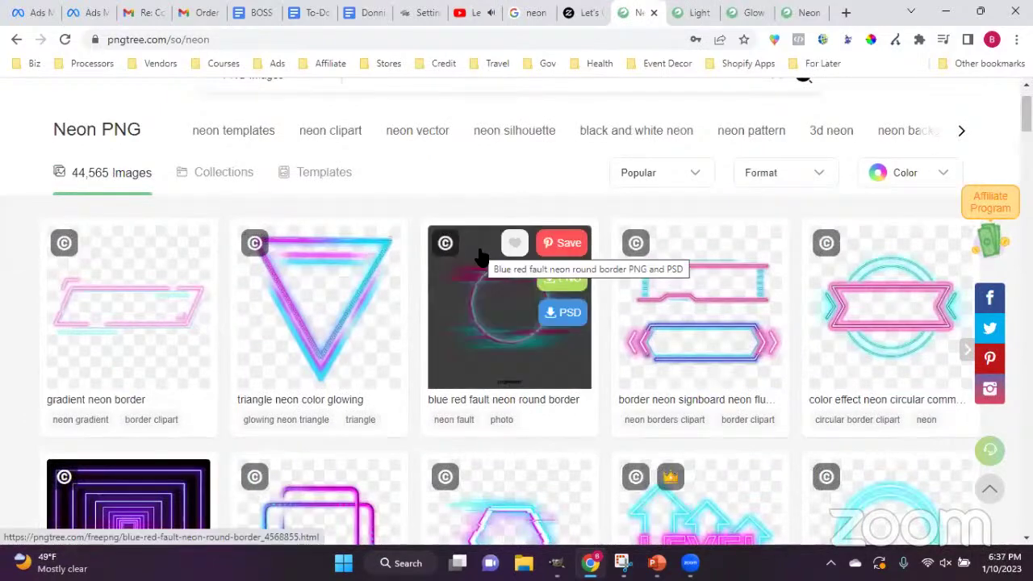
pyautogui.scroll(-5, 479, 255)
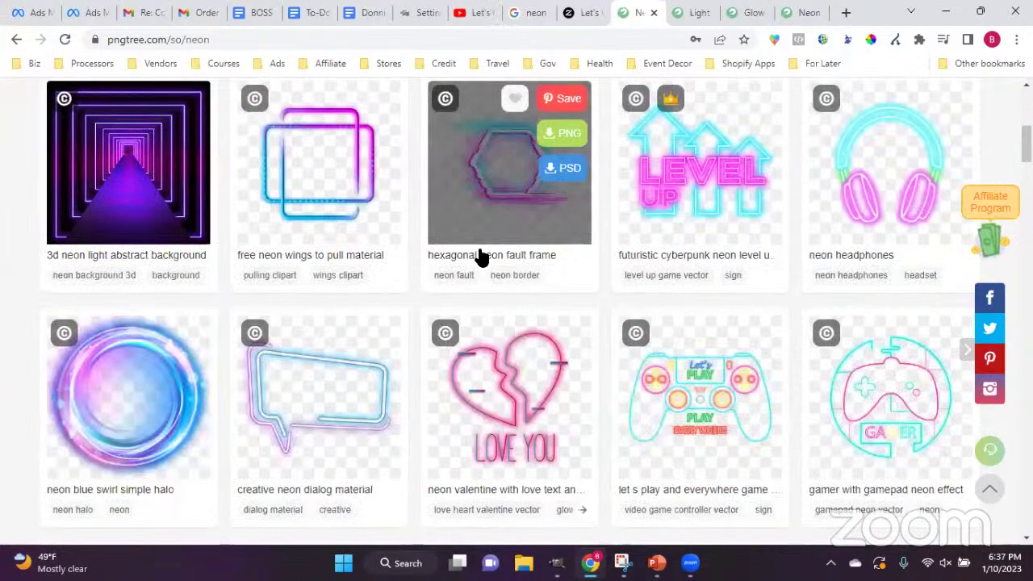
pyautogui.scroll(2, 479, 255)
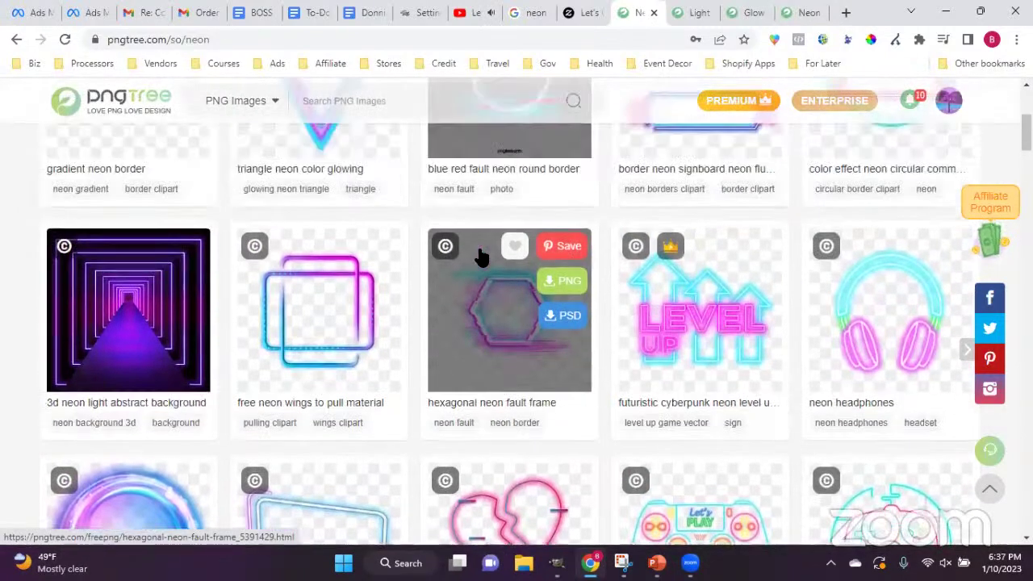
pyautogui.scroll(-4, 479, 255)
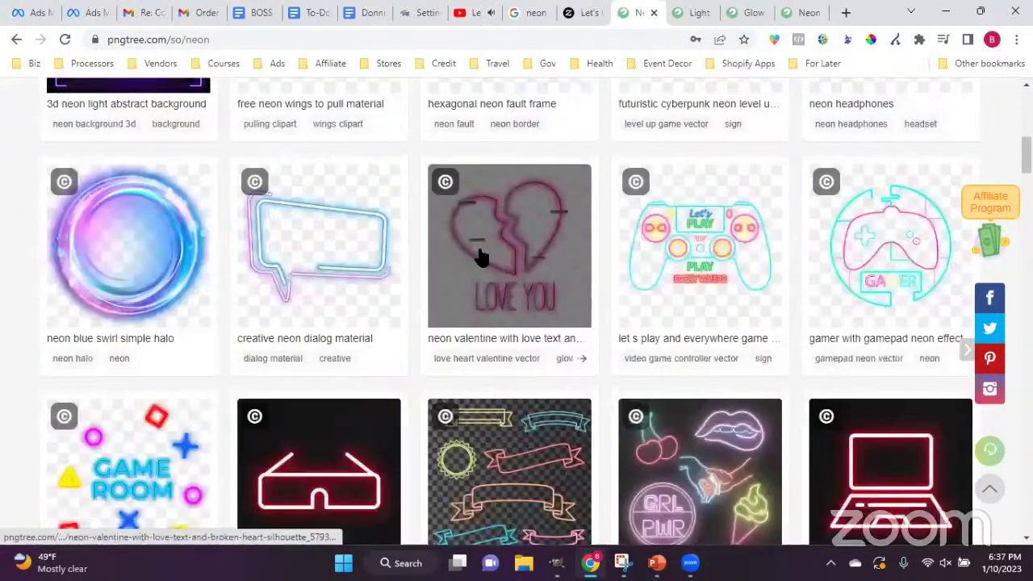
pyautogui.scroll(-2, 479, 255)
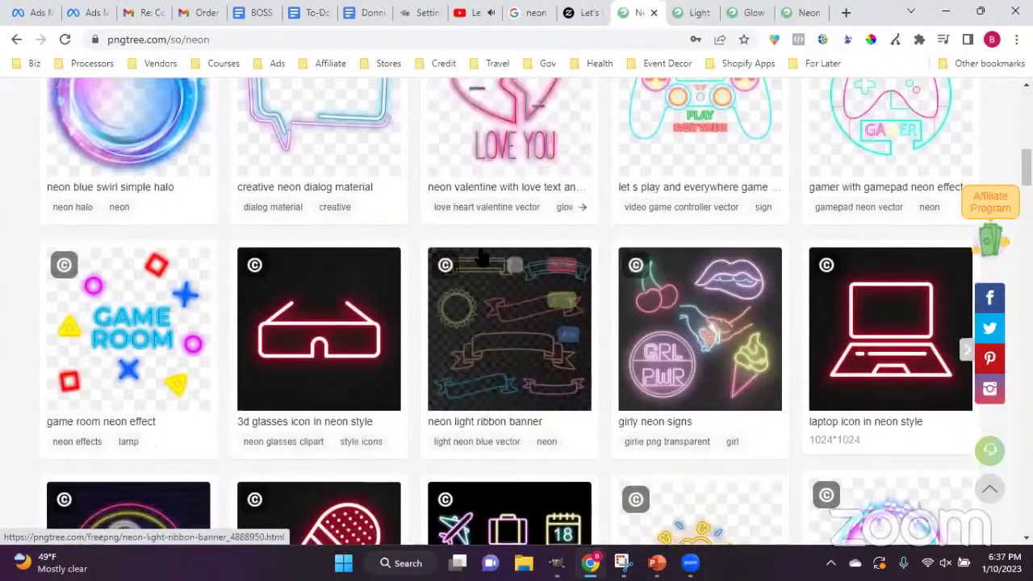
pyautogui.scroll(-2, 481, 256)
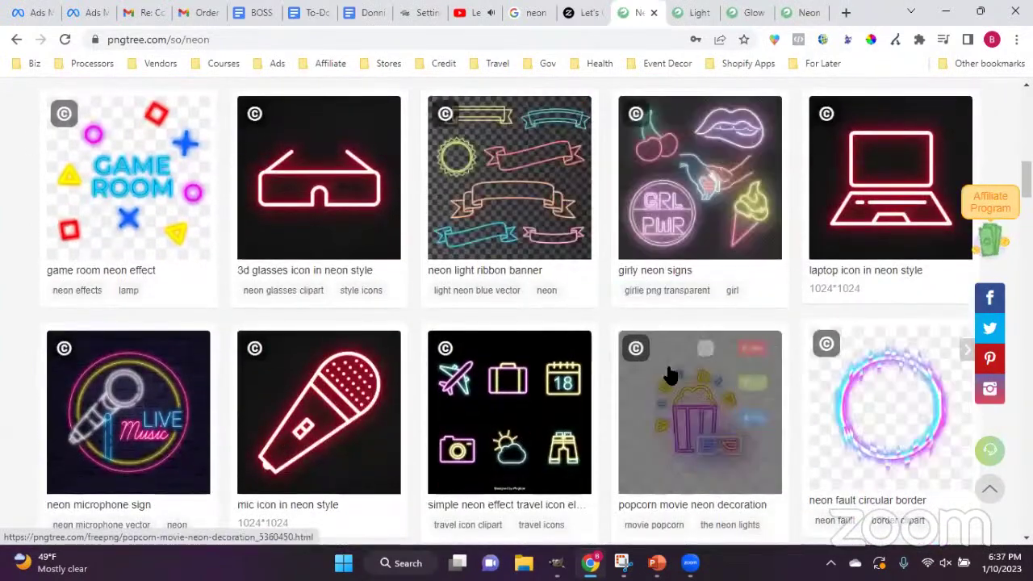
pyautogui.scroll(-4, 670, 375)
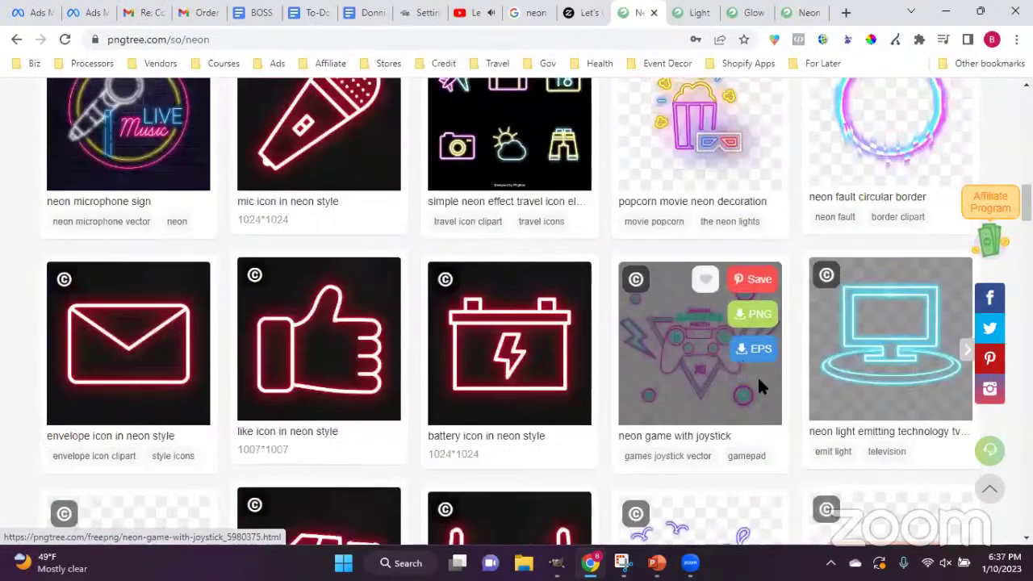
pyautogui.scroll(-1, 775, 408)
pyautogui.scroll(-5, 791, 428)
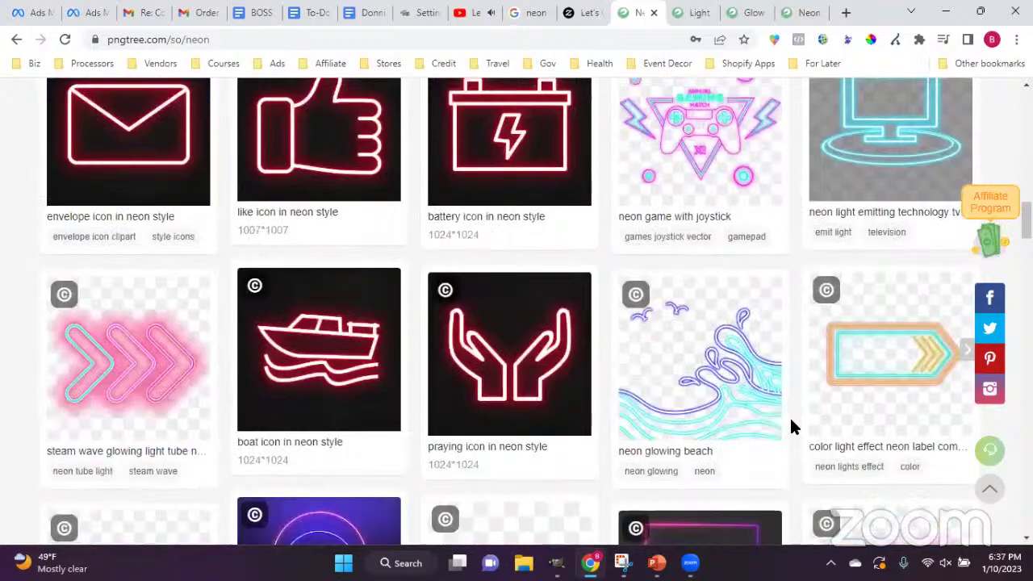
pyautogui.scroll(-2, 666, 449)
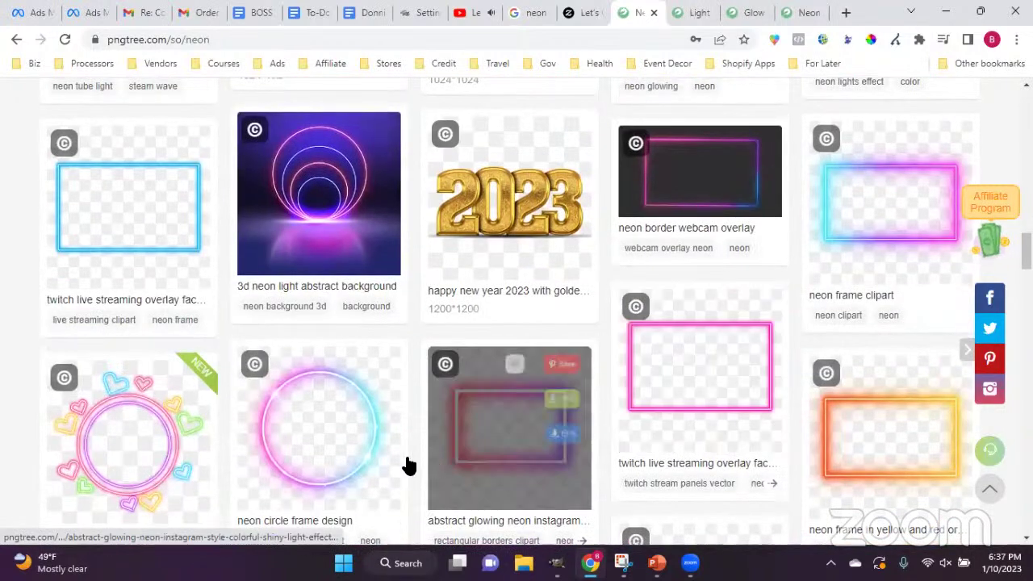
pyautogui.scroll(-1, 328, 453)
pyautogui.scroll(-1, 328, 452)
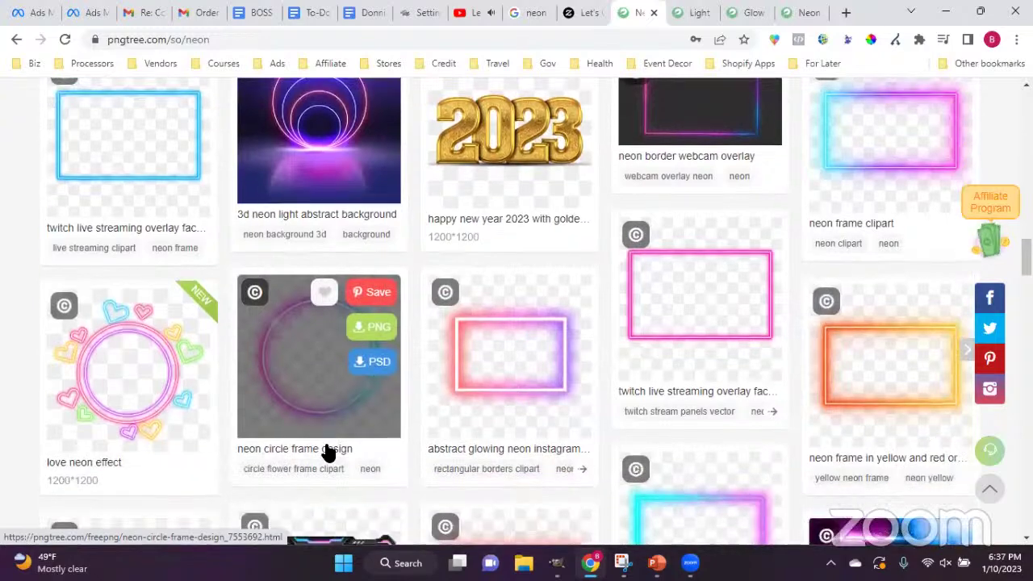
pyautogui.scroll(-4, 327, 453)
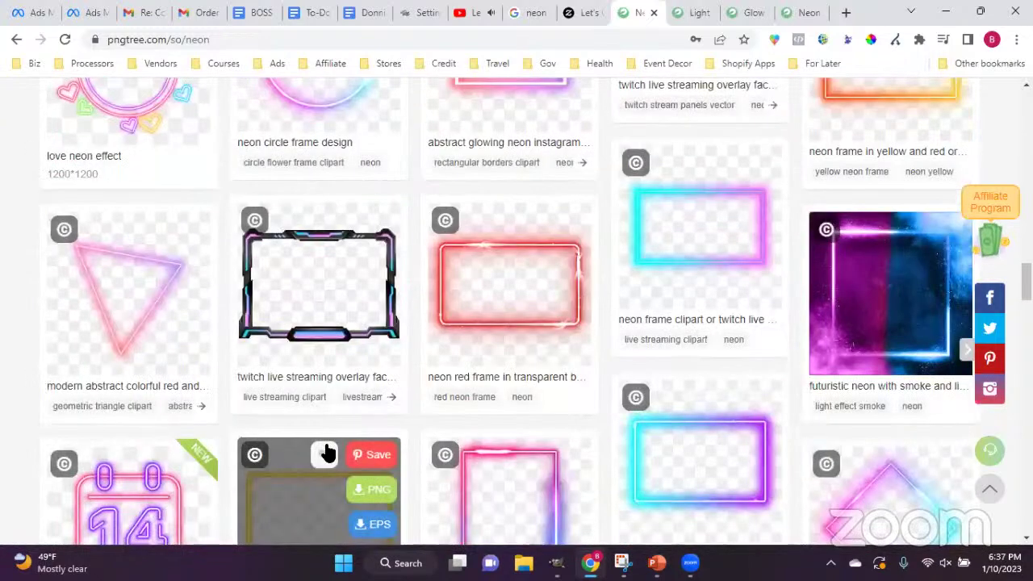
pyautogui.scroll(-4, 328, 453)
pyautogui.scroll(-5, 328, 453)
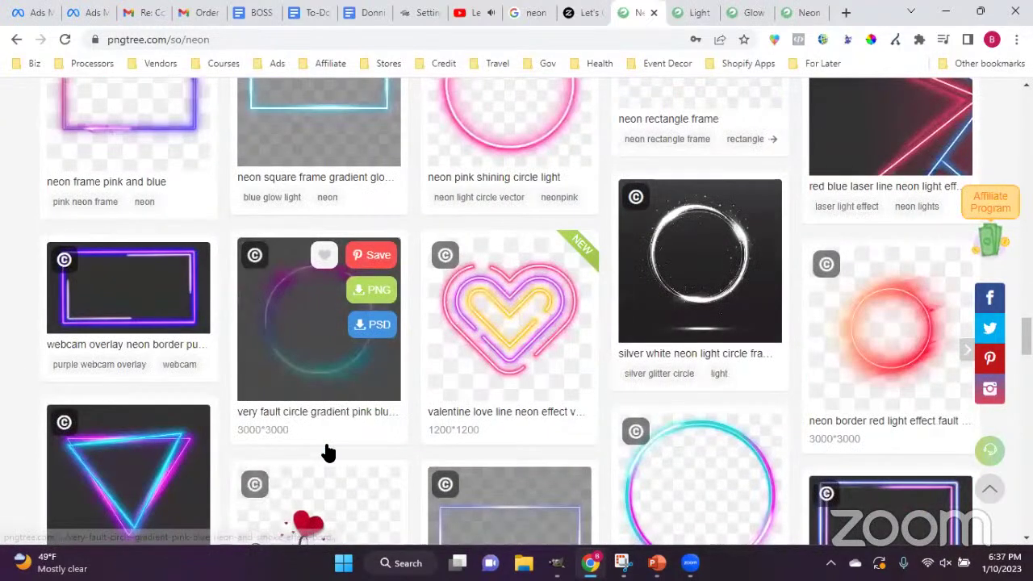
pyautogui.scroll(-4, 328, 453)
pyautogui.scroll(-5, 328, 452)
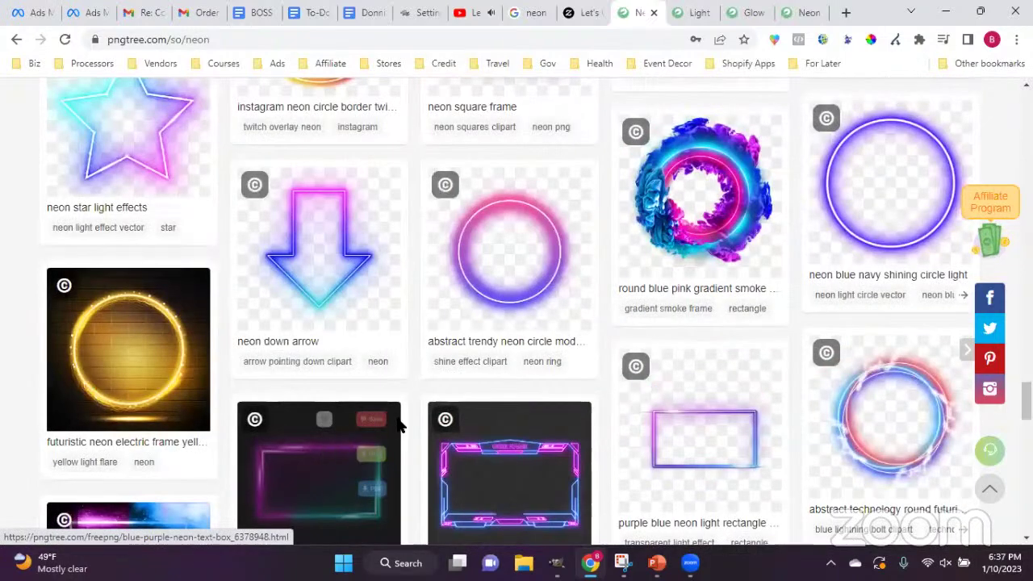
pyautogui.scroll(-4, 327, 452)
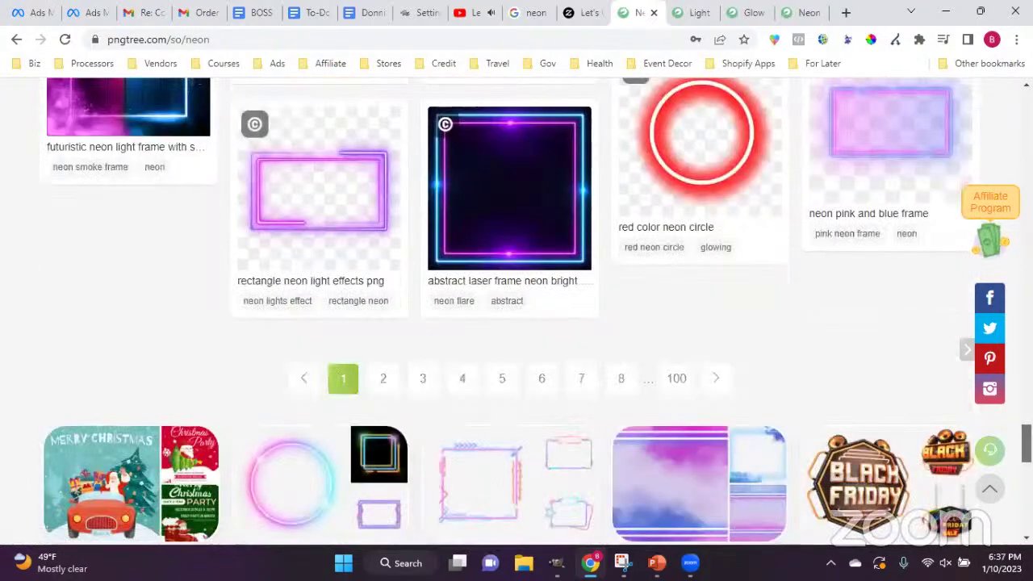
# Search the PNG images for "glow in the dark" instead of neon.
pyautogui.scroll(2, 328, 452)
pyautogui.scroll(15, 397, 142)
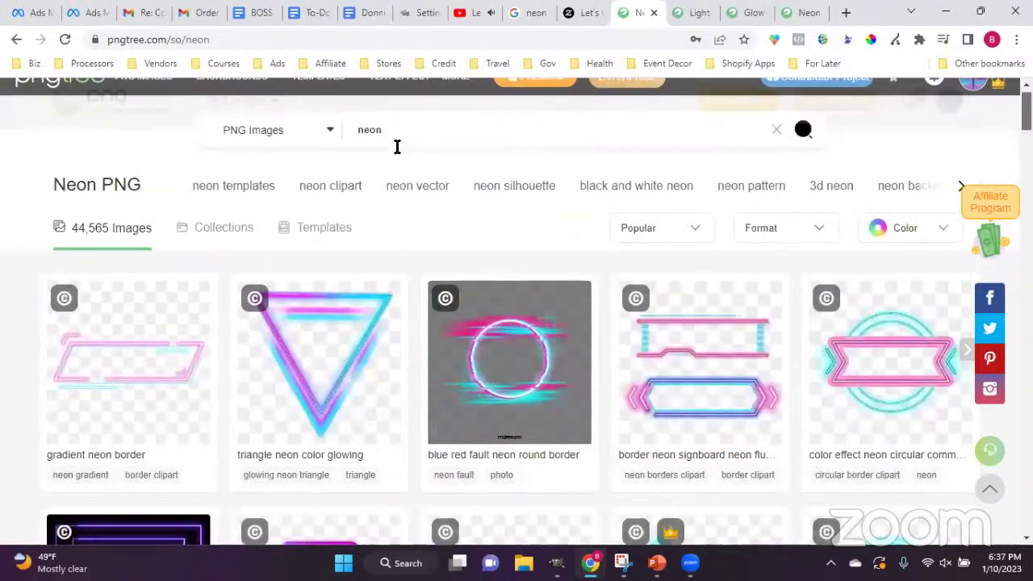
pyautogui.click(397, 147)
pyautogui.write('glow')
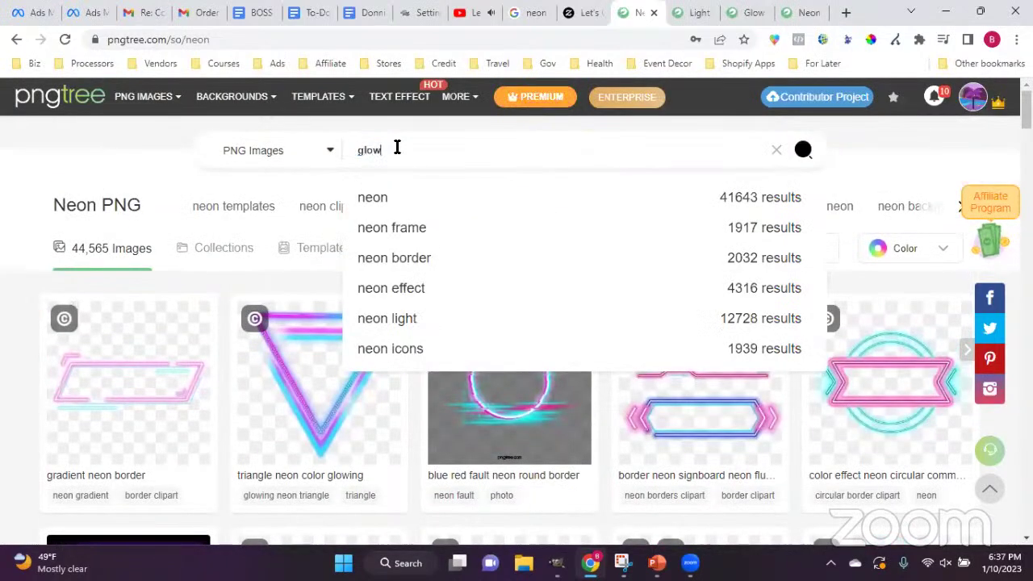
pyautogui.write(' in the da')
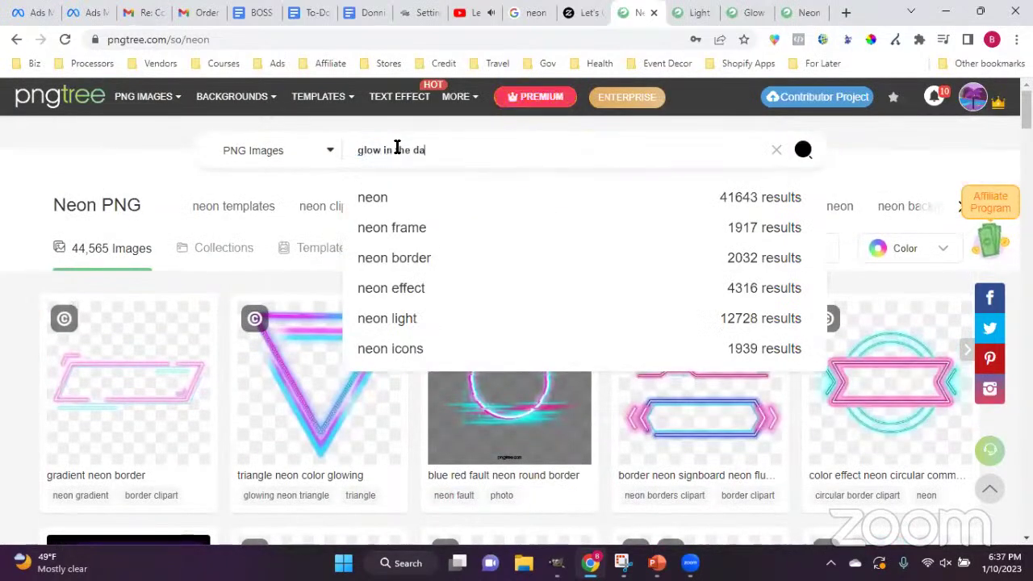
pyautogui.write('rk')
pyautogui.press('Return')
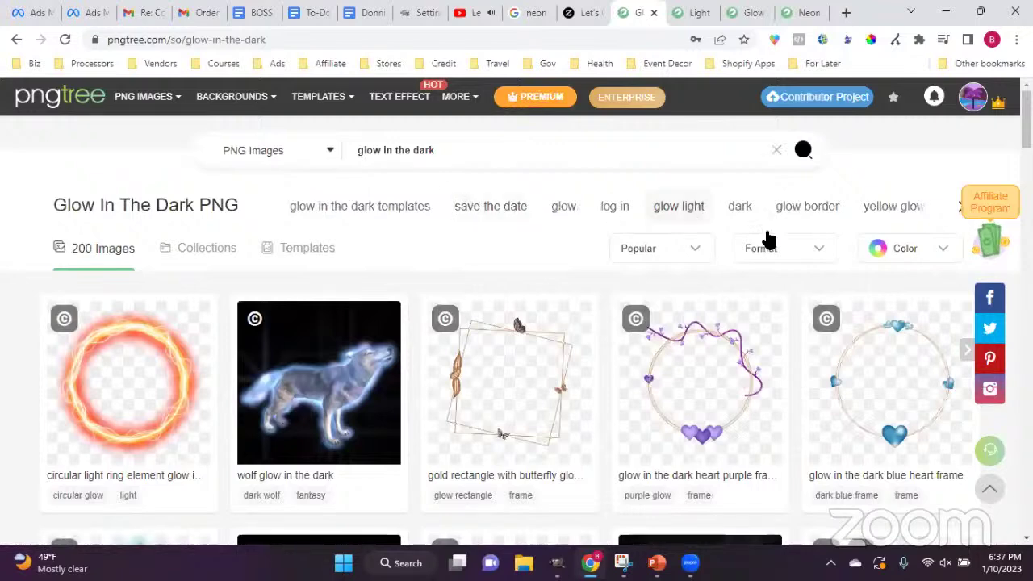
# Switch the "glow in the dark" search to the Backgrounds category.
pyautogui.click(813, 253)
pyautogui.click(812, 253)
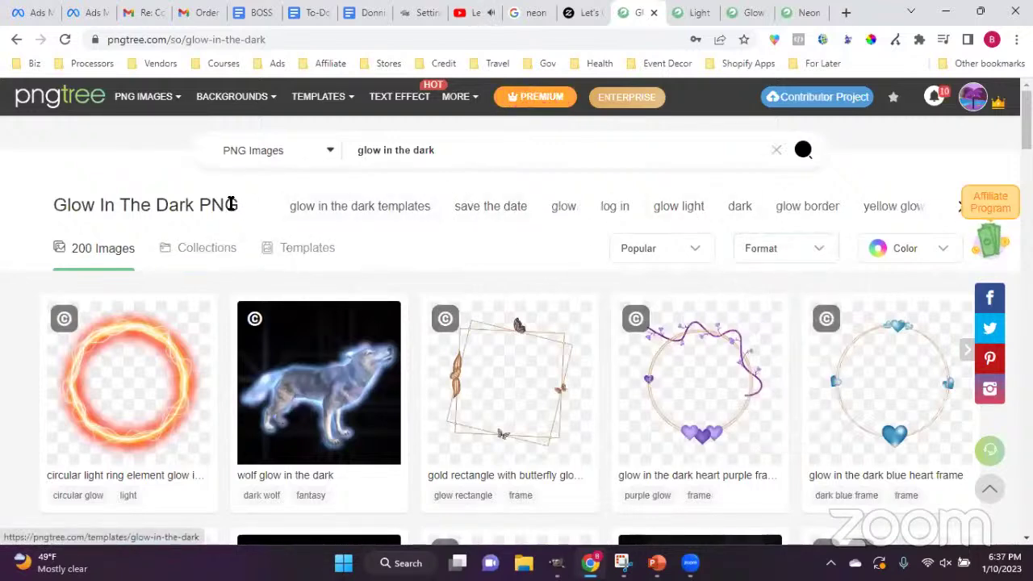
pyautogui.click(304, 153)
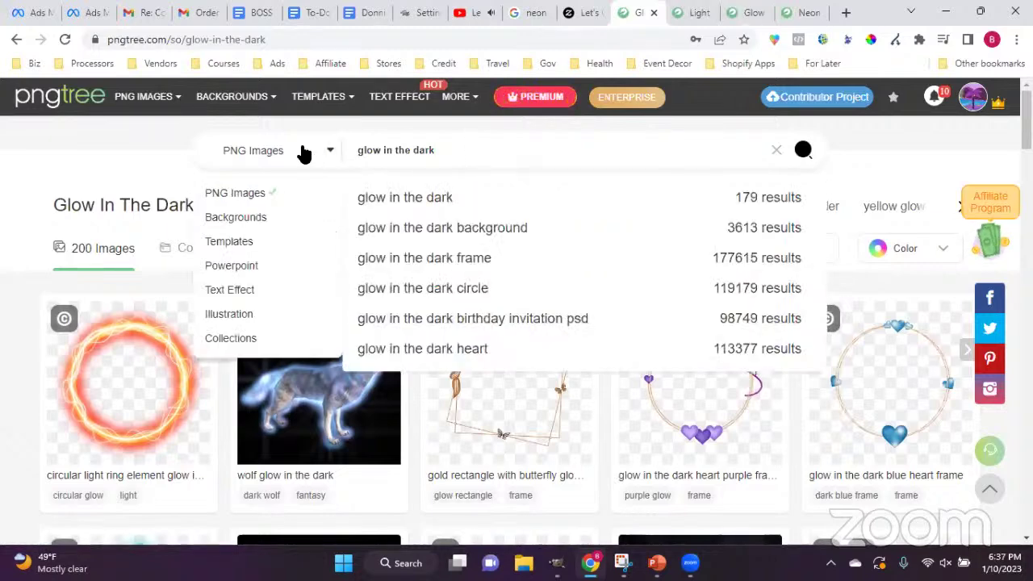
pyautogui.click(232, 218)
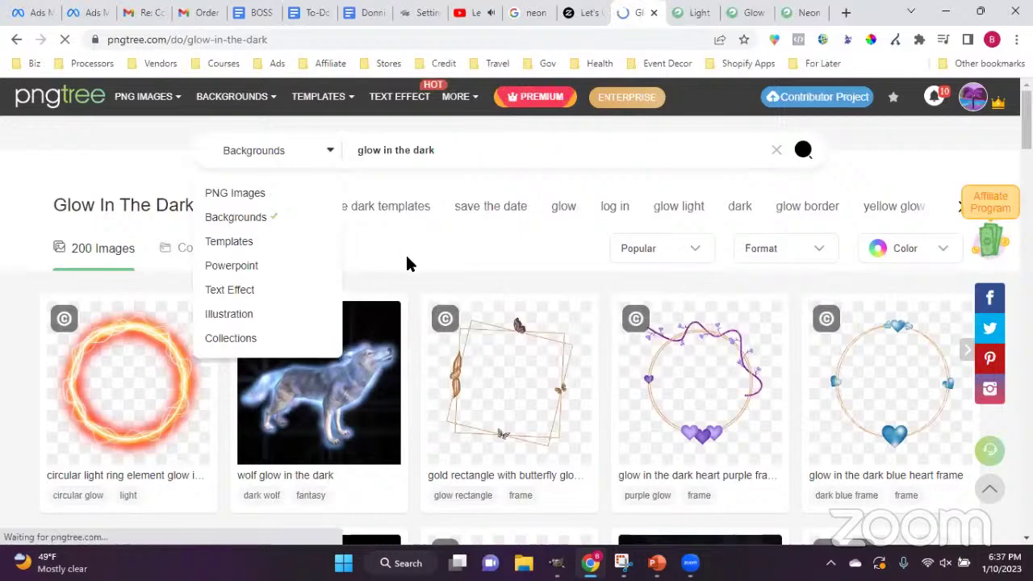
# Look through the glow in the dark backgrounds on the first results page for a suitable design.
pyautogui.scroll(-2, 593, 395)
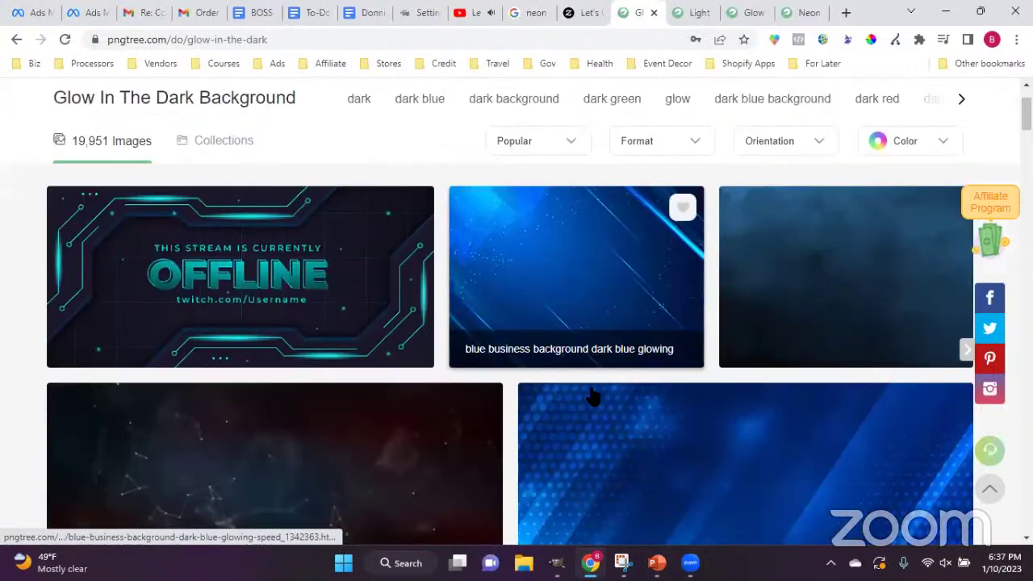
pyautogui.scroll(-7, 593, 395)
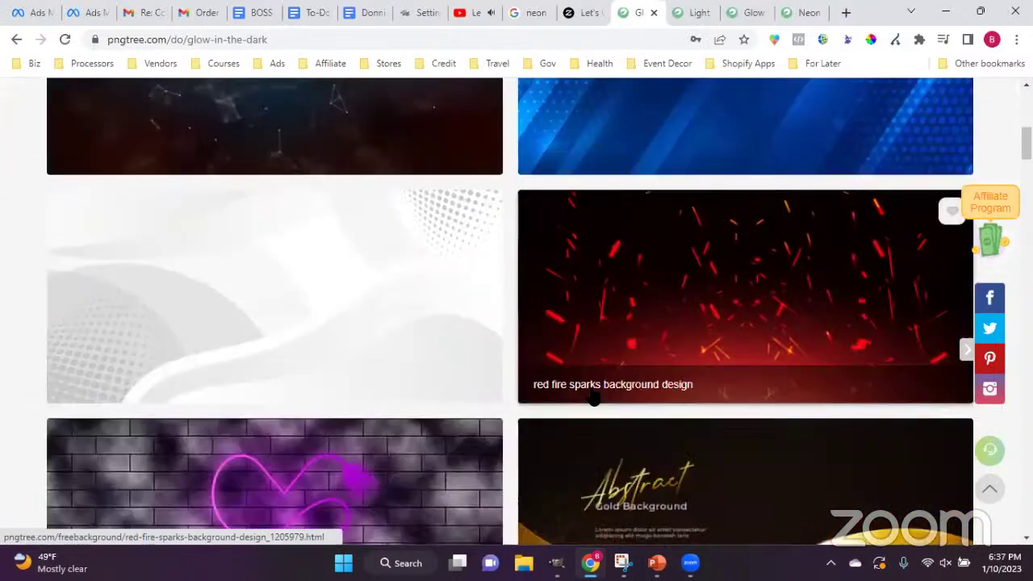
pyautogui.scroll(-3, 593, 396)
pyautogui.scroll(-4, 593, 395)
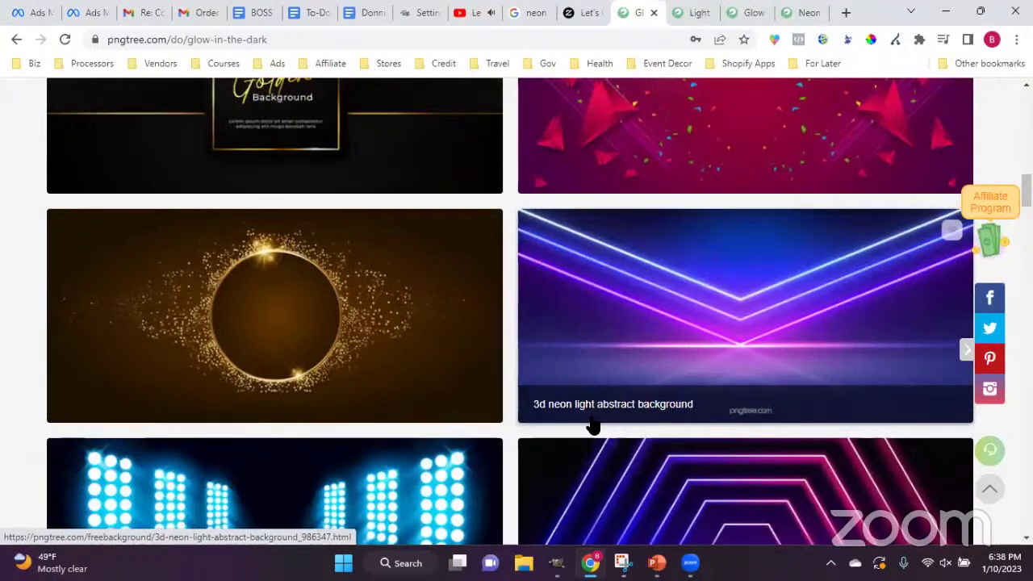
pyautogui.scroll(-2, 593, 427)
pyautogui.scroll(-8, 593, 426)
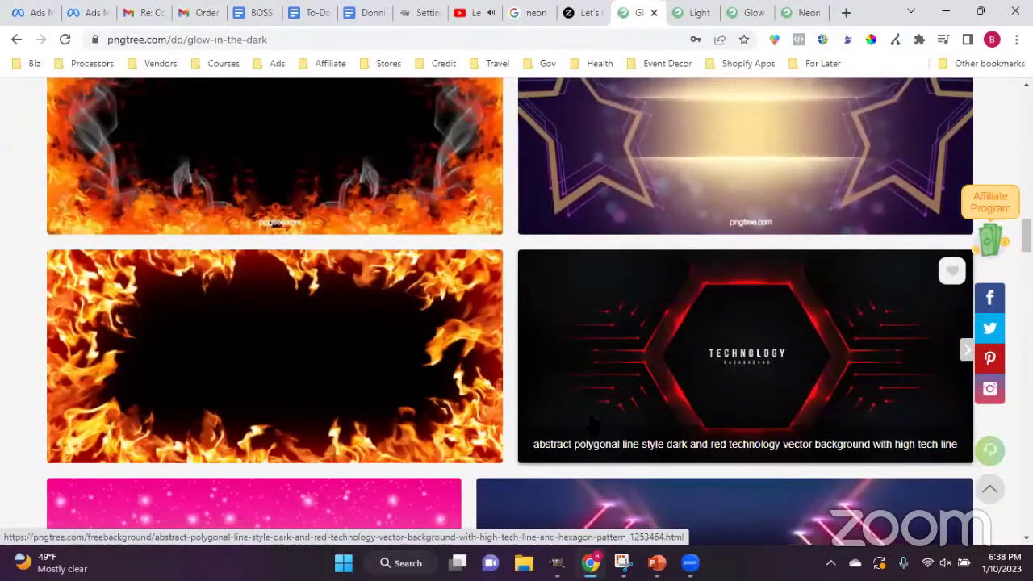
pyautogui.scroll(3, 593, 426)
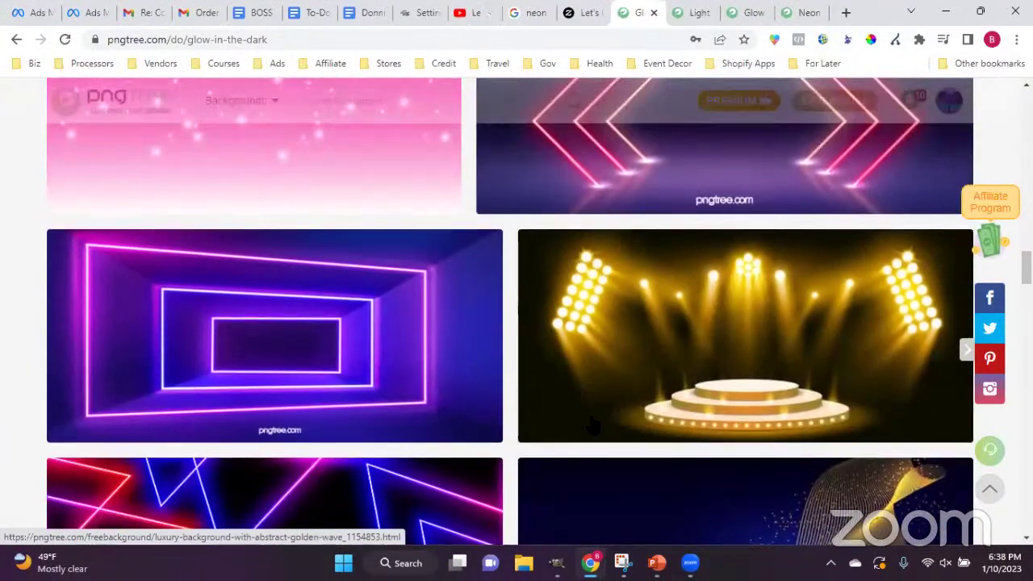
pyautogui.scroll(-5, 594, 426)
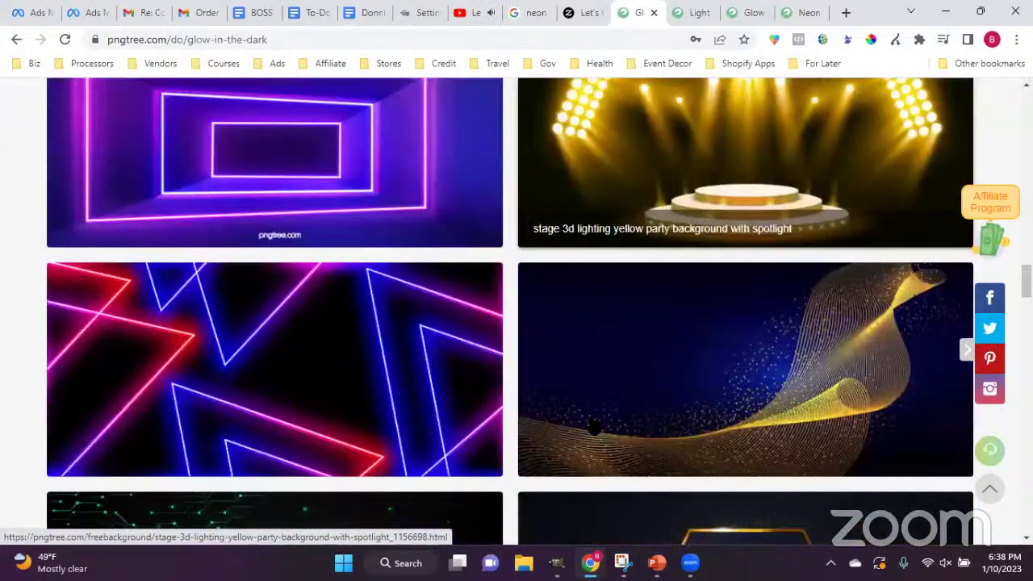
pyautogui.scroll(-10, 593, 427)
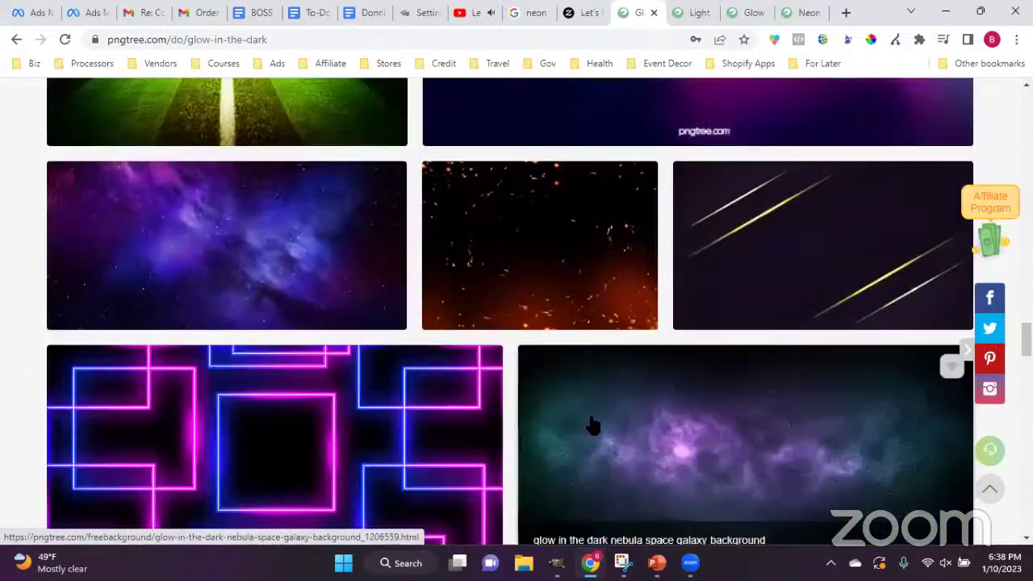
pyautogui.scroll(3, 593, 323)
pyautogui.scroll(-1, 593, 322)
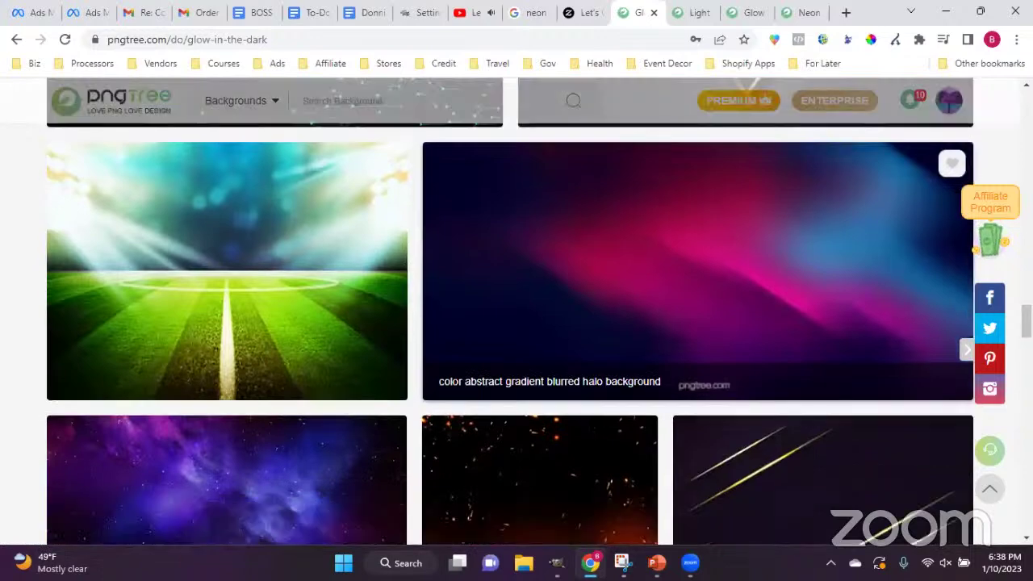
pyautogui.scroll(-8, 592, 422)
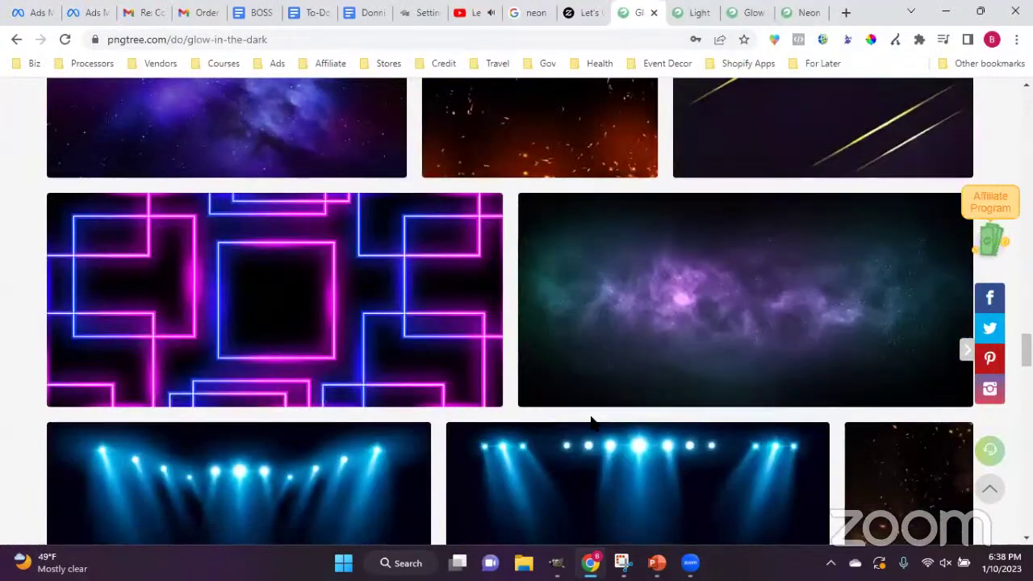
pyautogui.scroll(-10, 596, 426)
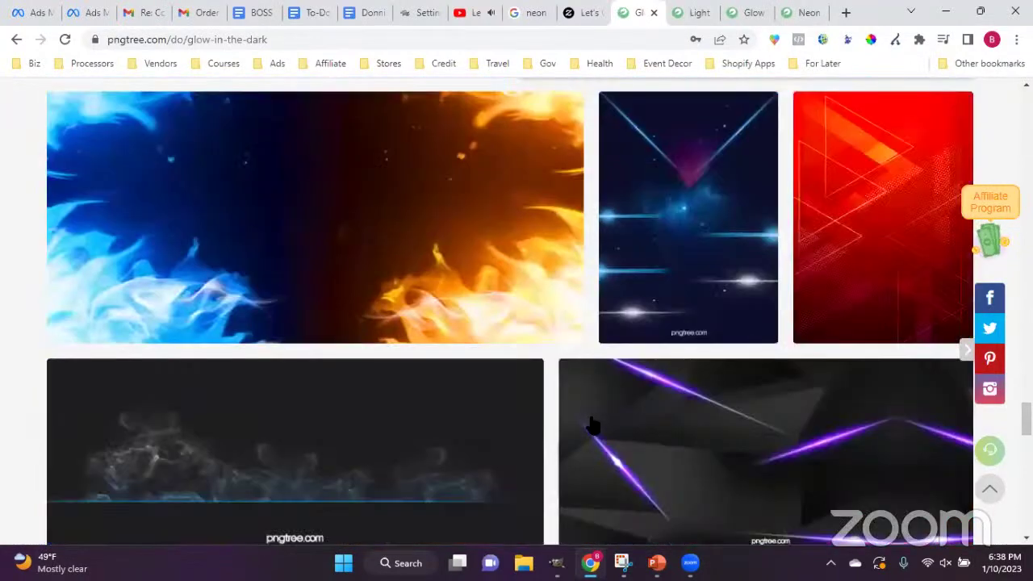
# Go back up the glow in the dark backgrounds and open the "dynamic red background" image page to view its preview.
pyautogui.scroll(8, 593, 426)
pyautogui.scroll(15, 592, 425)
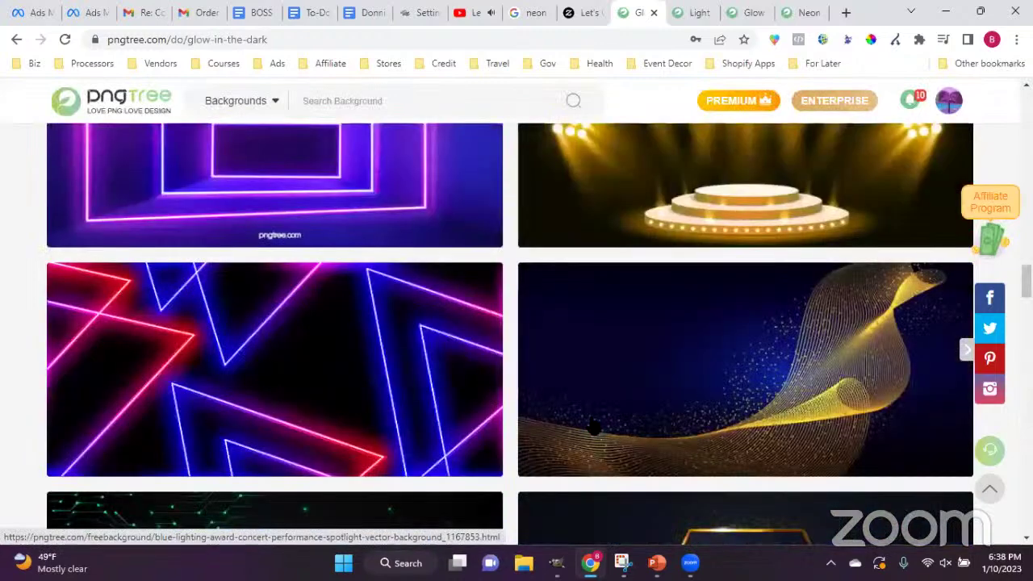
pyautogui.scroll(-3, 696, 298)
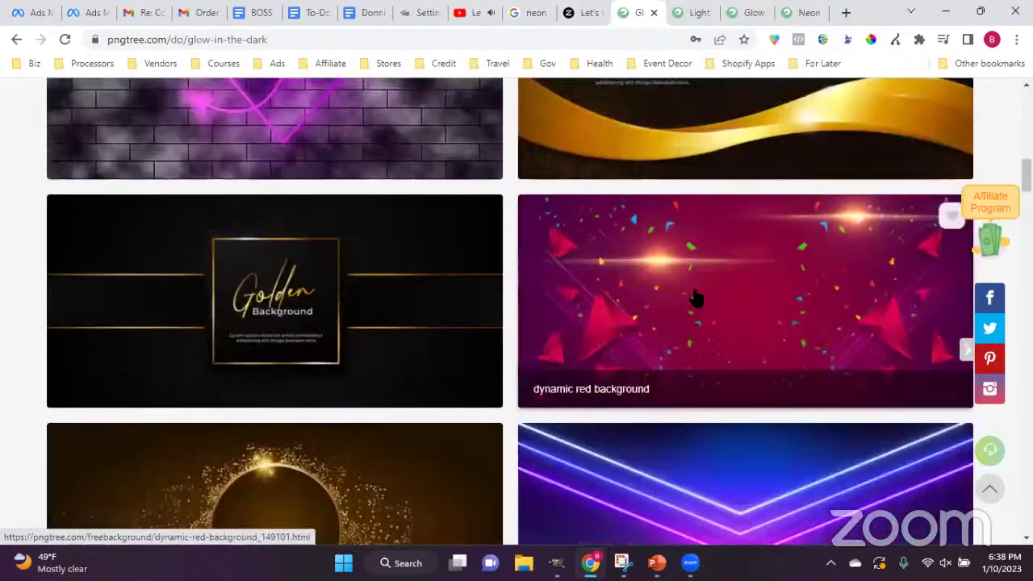
pyautogui.click(693, 296)
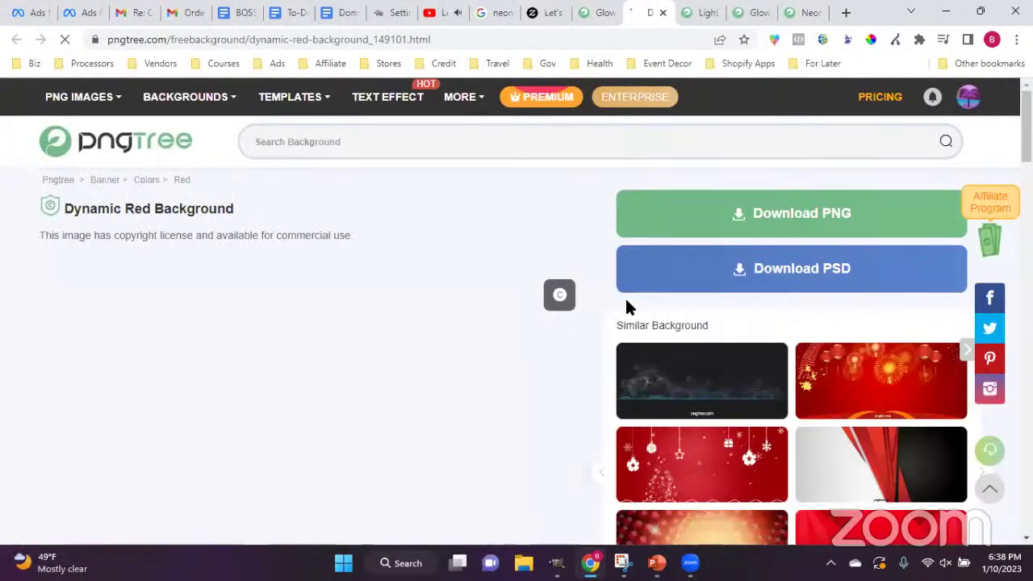
pyautogui.scroll(-1, 398, 369)
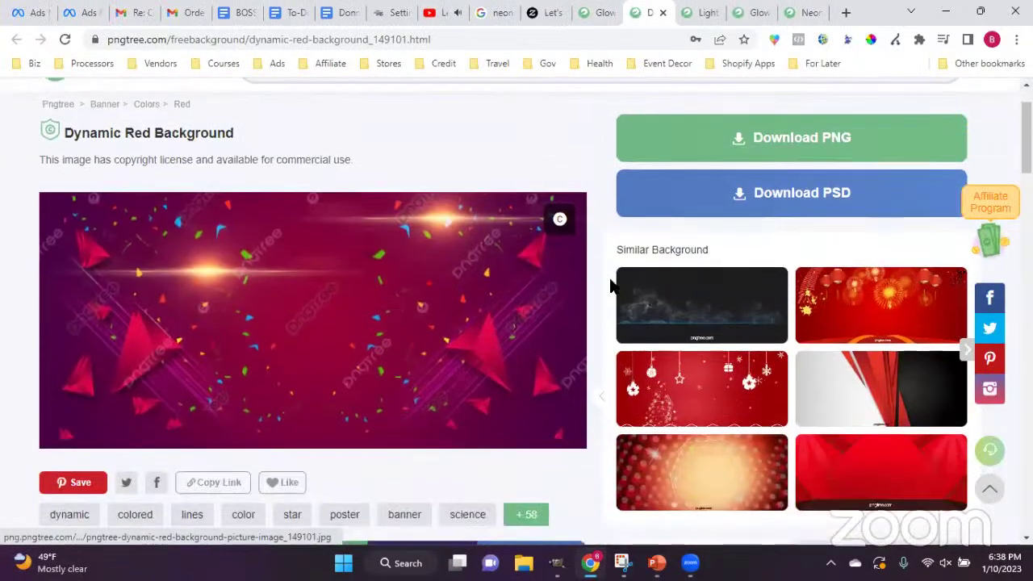
# Download the dynamic red background as a PNG, closing its download page and image page.
pyautogui.click(815, 133)
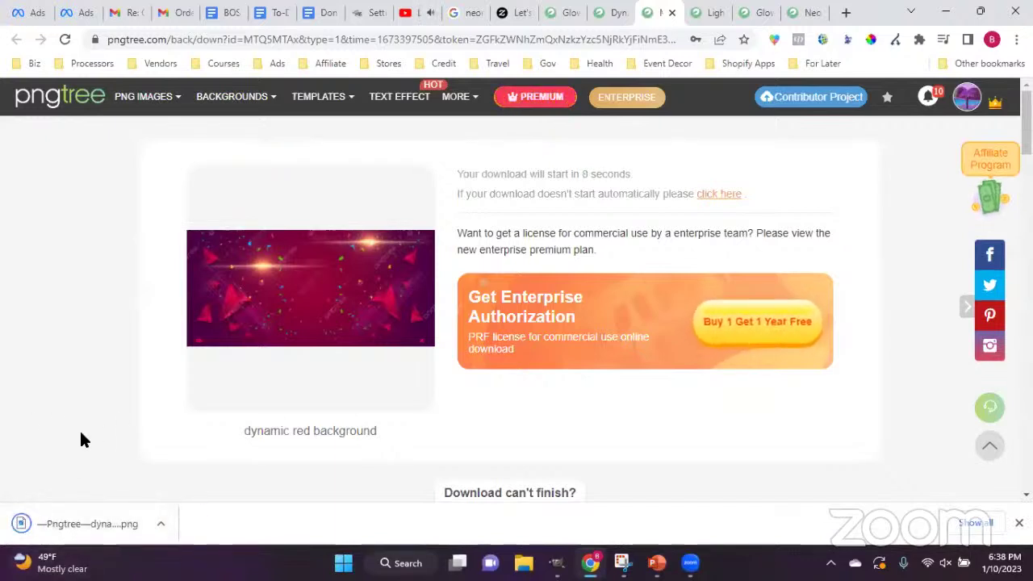
pyautogui.click(672, 13)
pyautogui.click(623, 14)
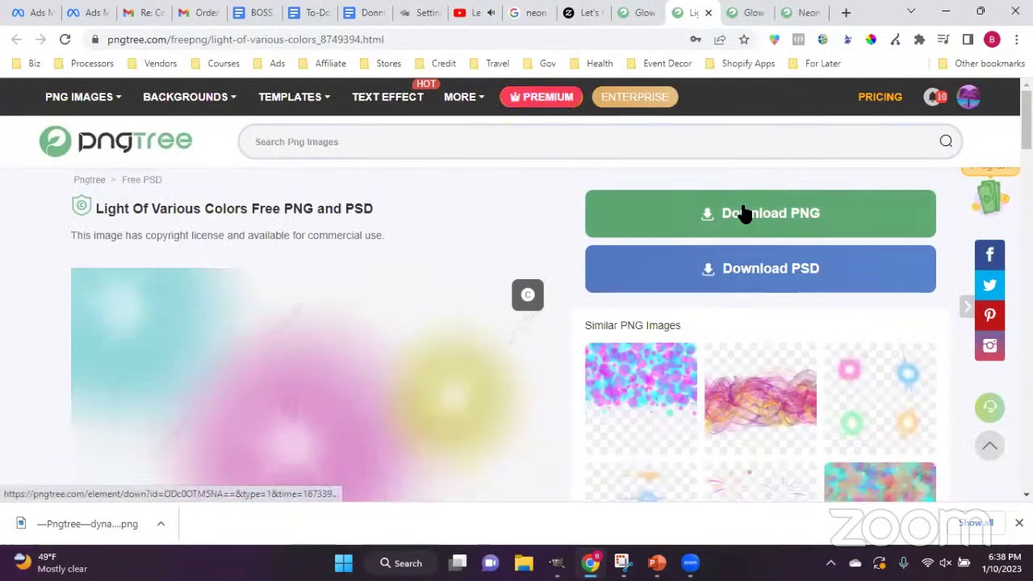
# Download the "Light Of Various Colors" image as a PNG and close its download and image pages.
pyautogui.click(744, 213)
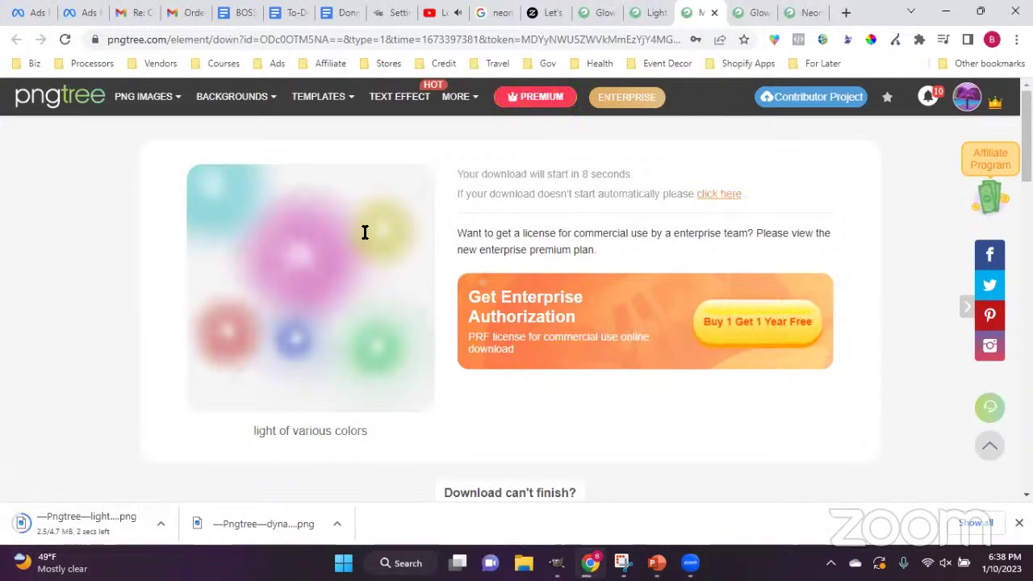
pyautogui.click(715, 12)
pyautogui.click(668, 13)
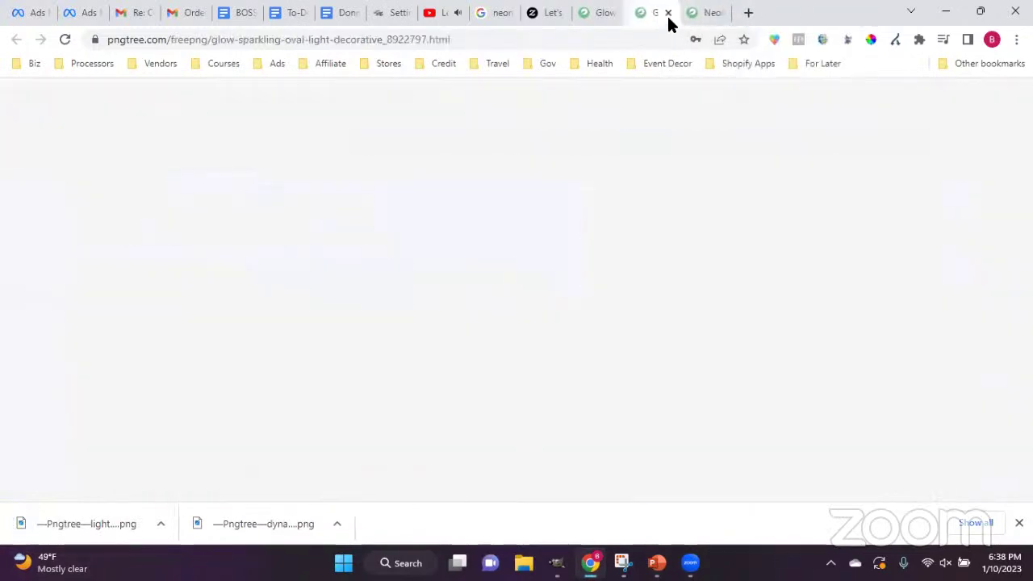
# Check the glow sparkling oval page, download the pink and blue neon square glowing frame as a PNG, and close the frame's pages.
pyautogui.scroll(-2, 588, 333)
pyautogui.scroll(-2, 586, 344)
pyautogui.scroll(4, 699, 102)
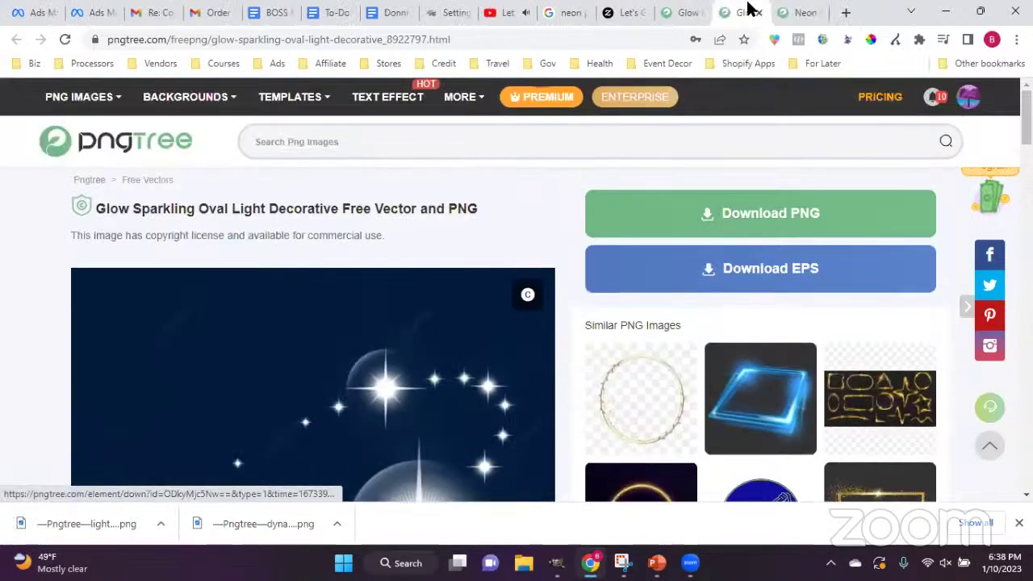
pyautogui.click(785, 13)
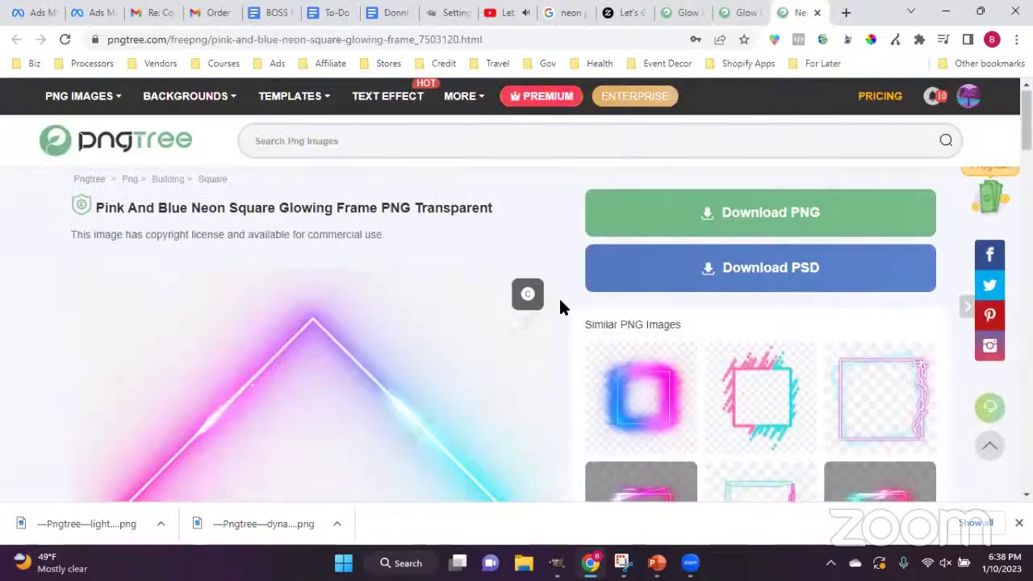
pyautogui.scroll(-3, 561, 307)
pyautogui.scroll(3, 783, 196)
pyautogui.click(795, 220)
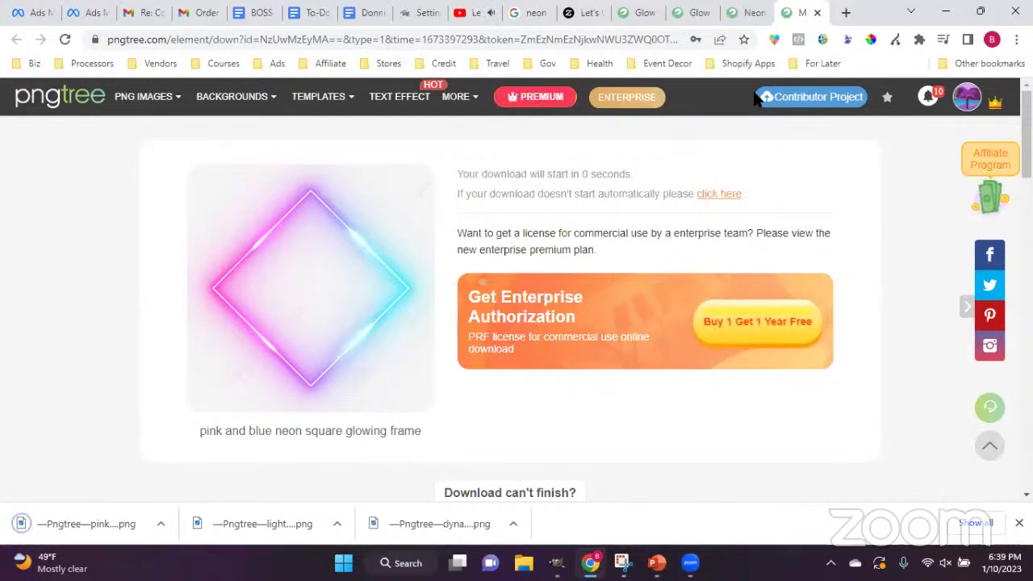
pyautogui.click(816, 13)
pyautogui.click(817, 13)
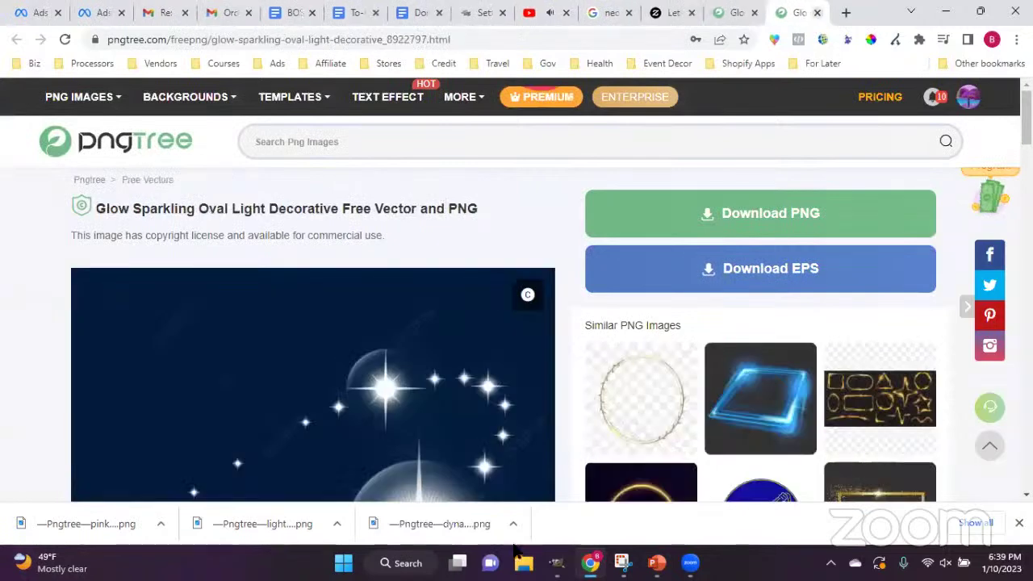
# Switch to GIMP and open the pink and blue neon square, light of various colors and dynamic red background PNGs from Downloads as layers.
pyautogui.hotkey('alt', 'Tab')
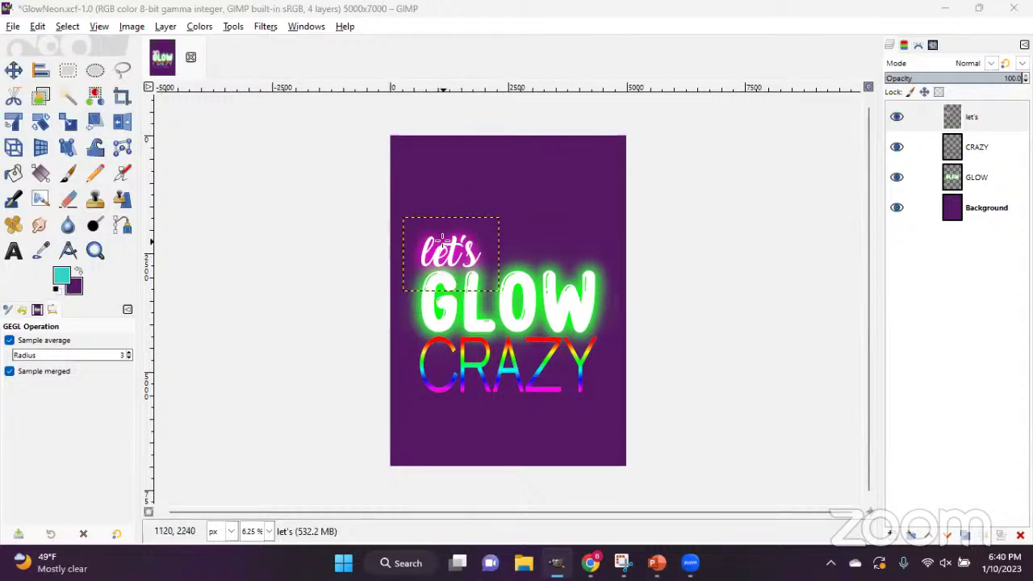
pyautogui.click(12, 27)
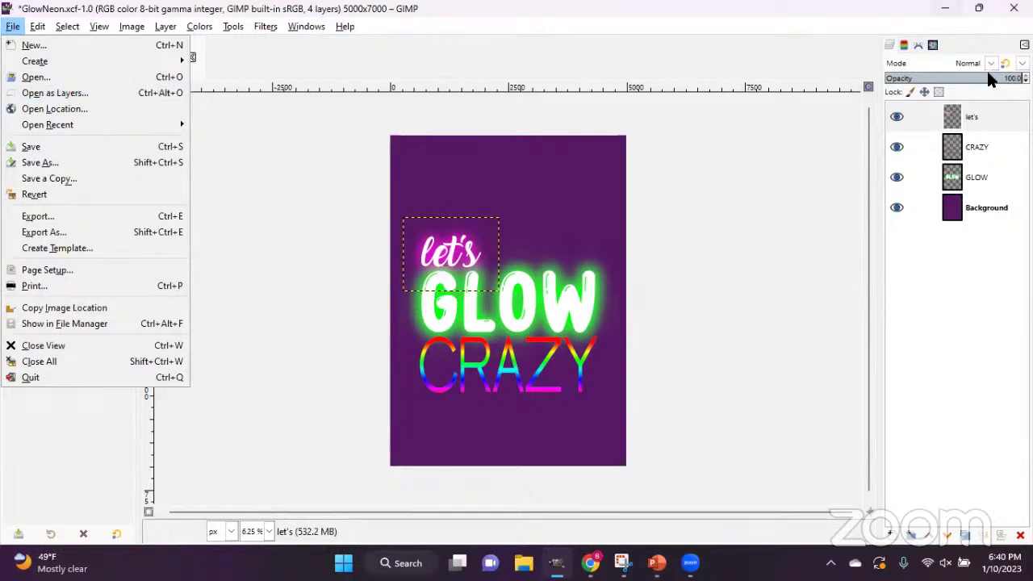
pyautogui.click(45, 95)
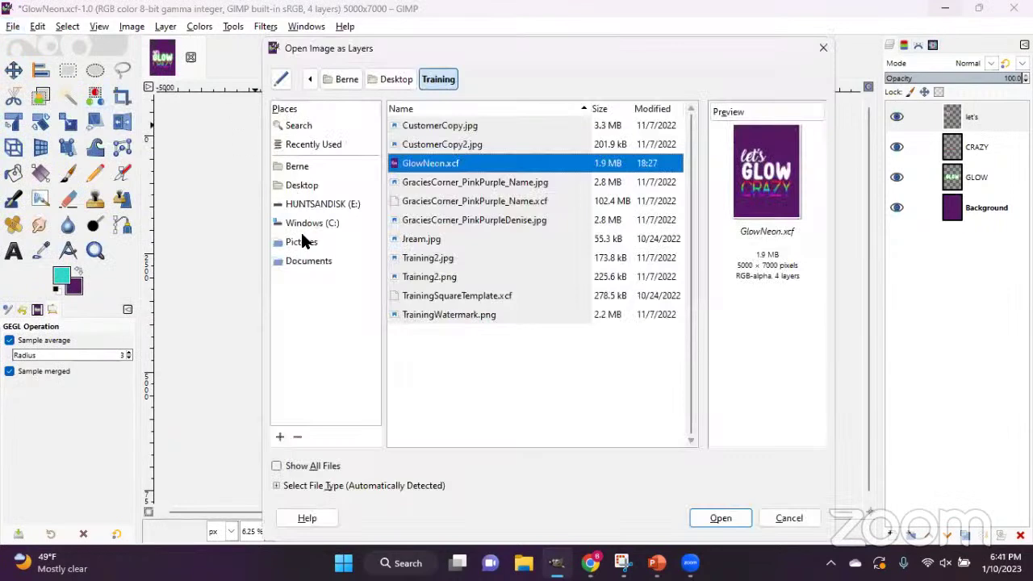
pyautogui.click(298, 172)
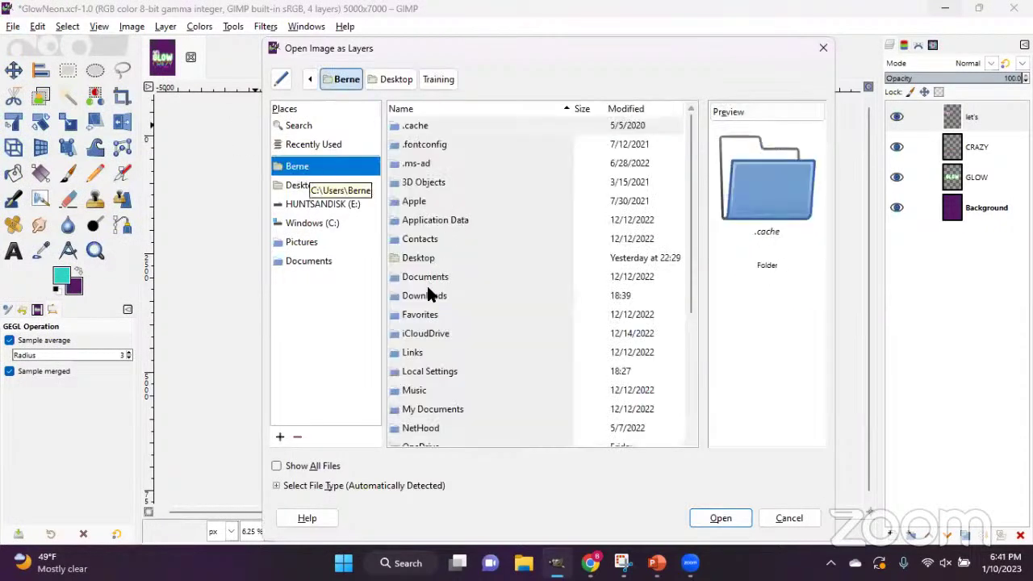
pyautogui.doubleClick(426, 297)
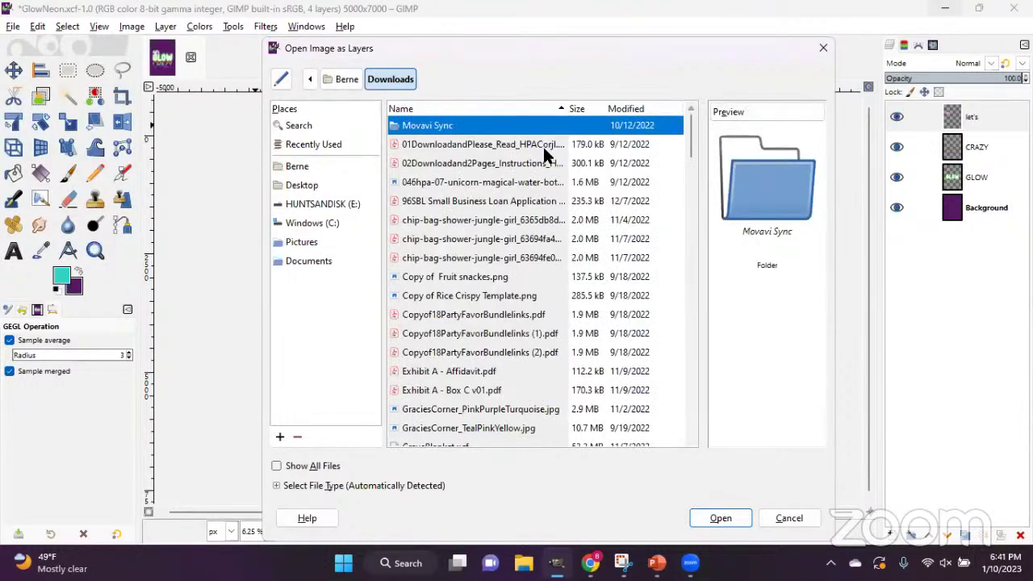
pyautogui.click(636, 111)
pyautogui.click(636, 110)
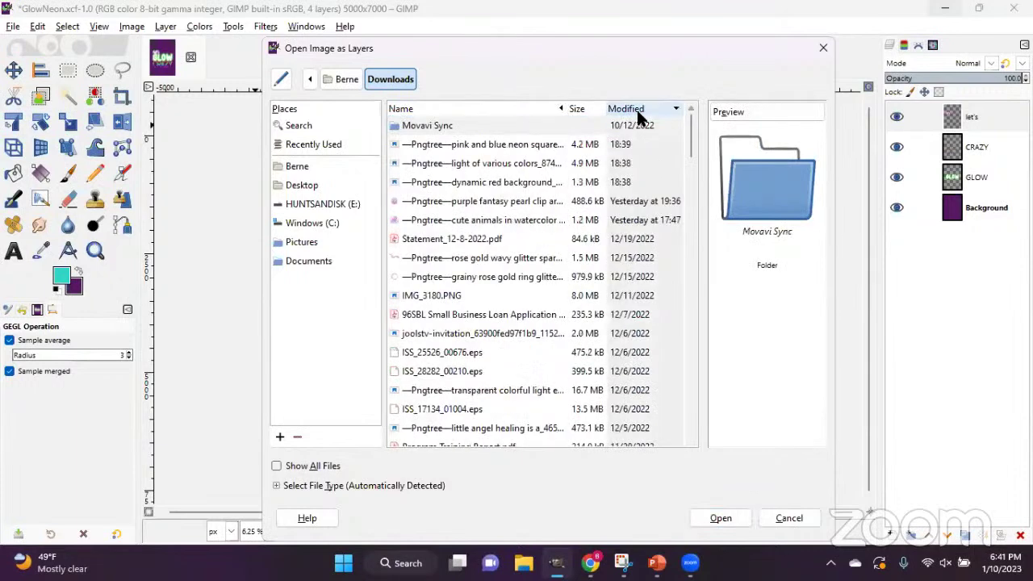
pyautogui.click(506, 148)
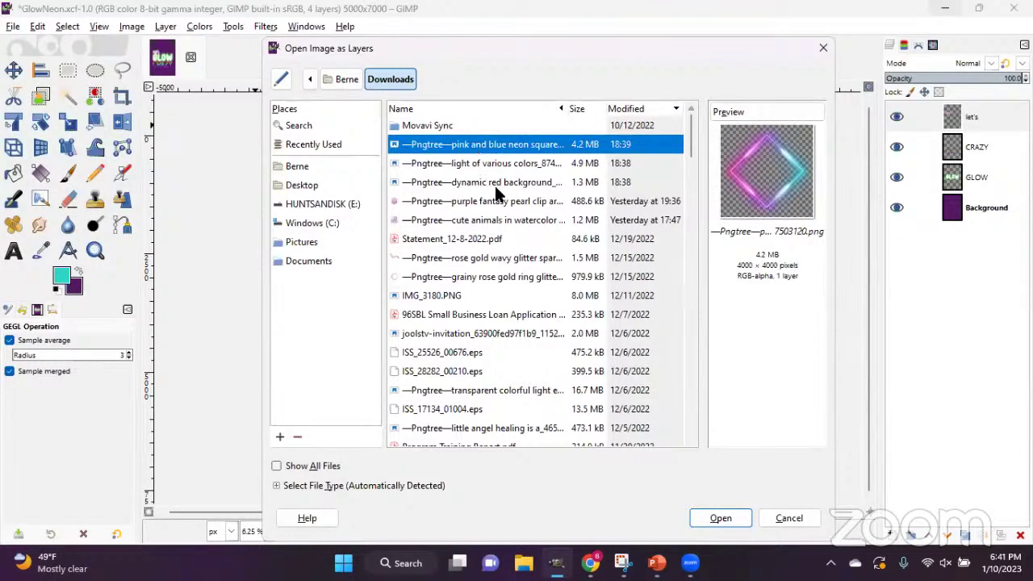
pyautogui.keyDown('shift'); pyautogui.click(491, 182); pyautogui.keyUp('shift')
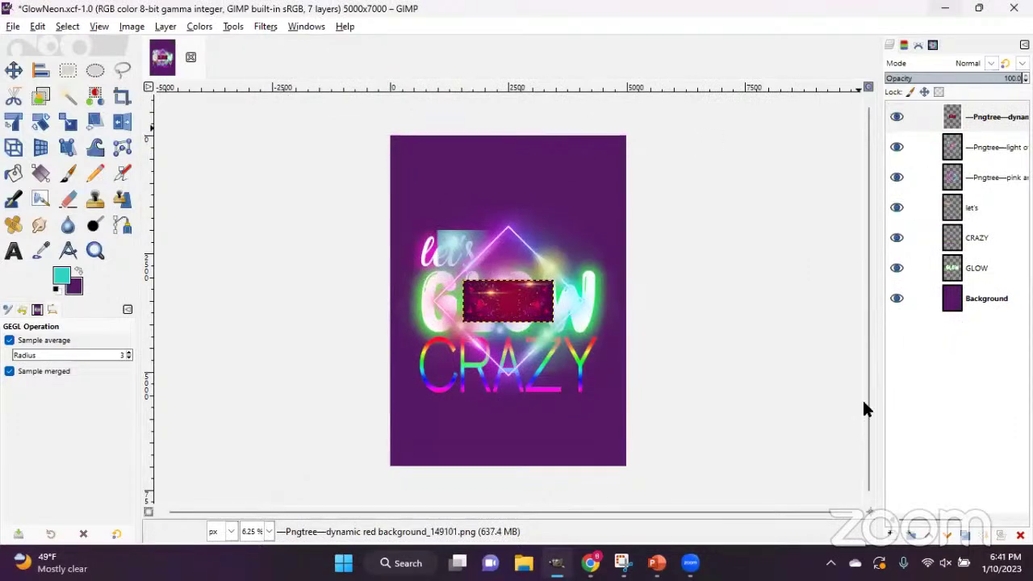
# Rotate the dynamic red background layer by 90 degrees.
pyautogui.click(965, 114)
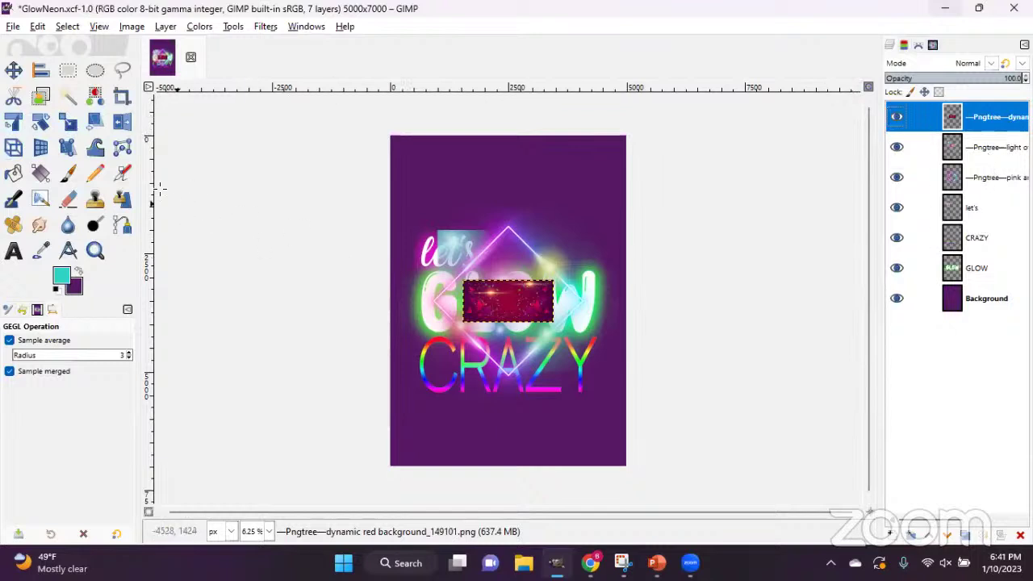
pyautogui.click(40, 125)
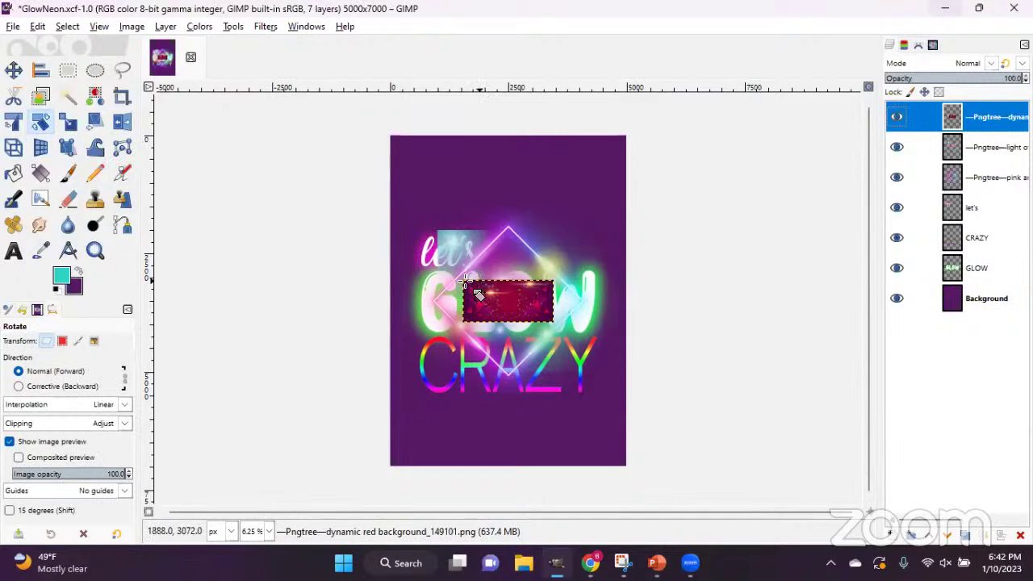
pyautogui.moveTo(466, 278); pyautogui.dragTo(530, 273)
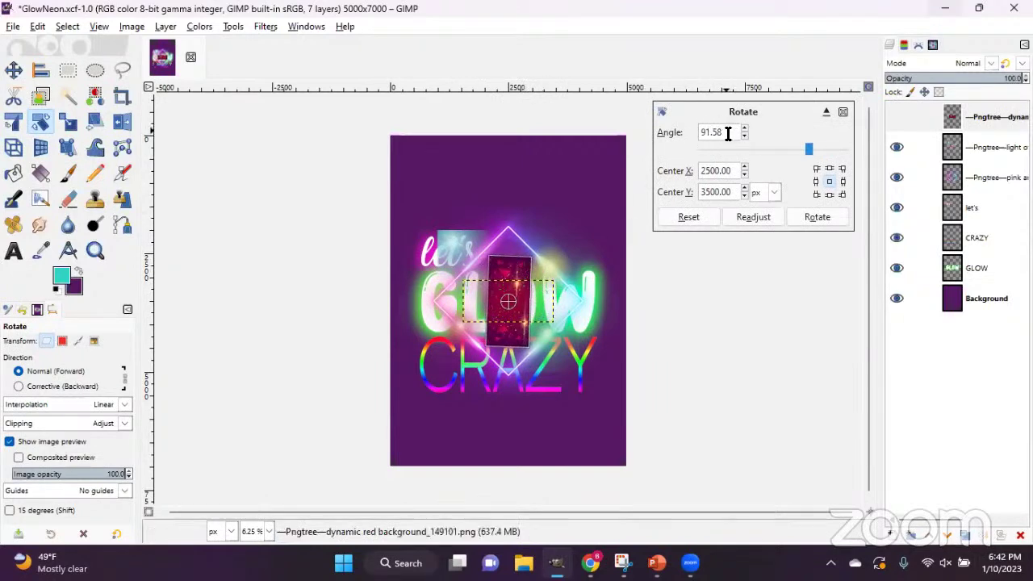
pyautogui.scroll(-2, 743, 131)
pyautogui.doubleClick(712, 133)
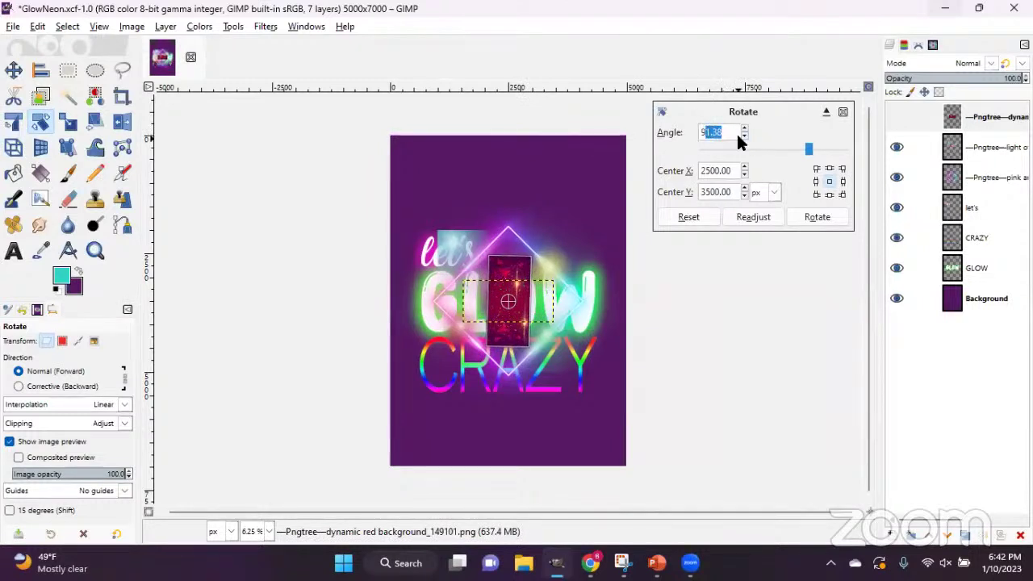
pyautogui.write('90')
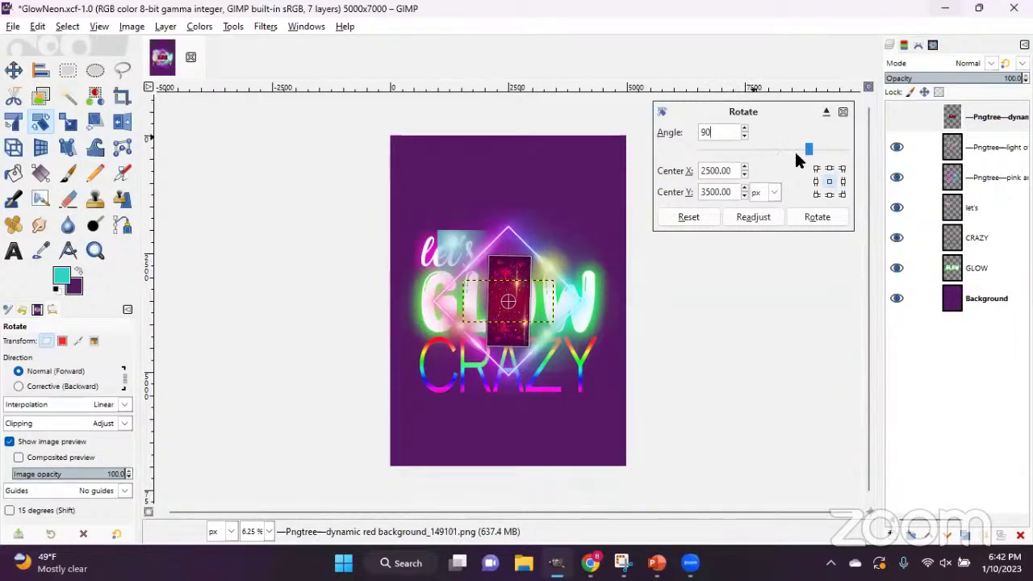
pyautogui.click(816, 218)
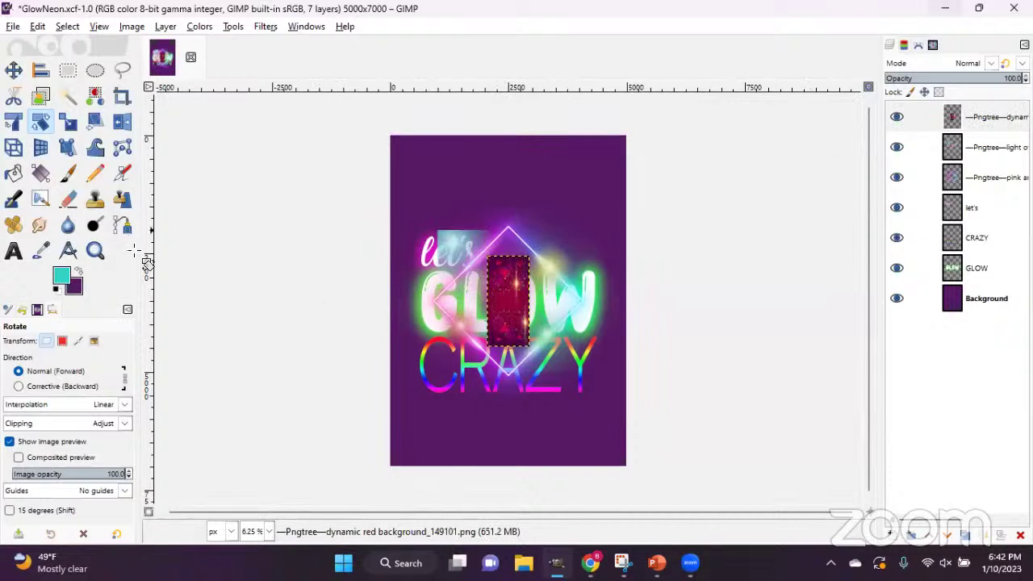
# Scale the dynamic red background layer up to a width of 5000 px.
pyautogui.click(69, 123)
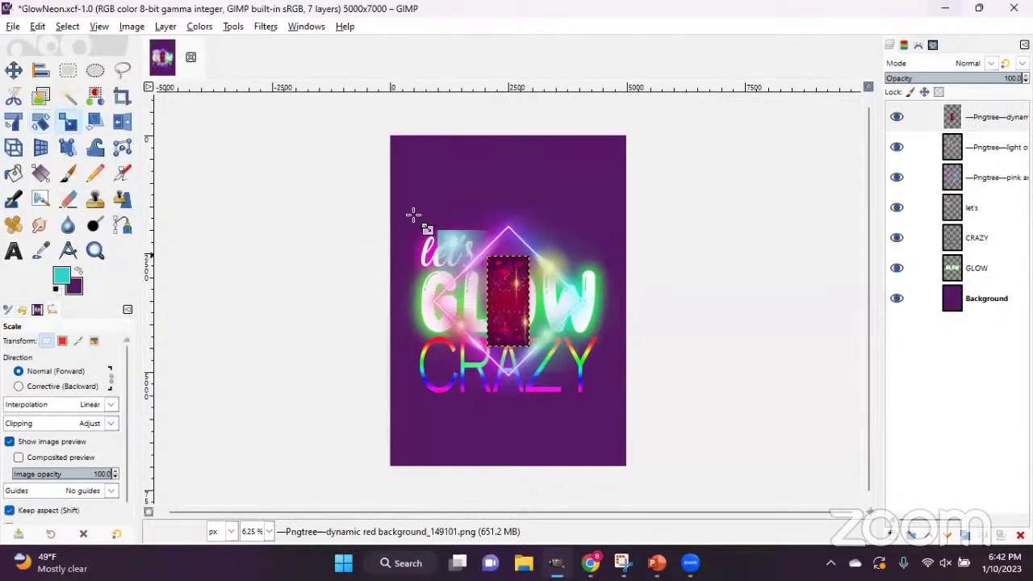
pyautogui.click(535, 230)
pyautogui.moveTo(535, 230); pyautogui.dragTo(573, 137)
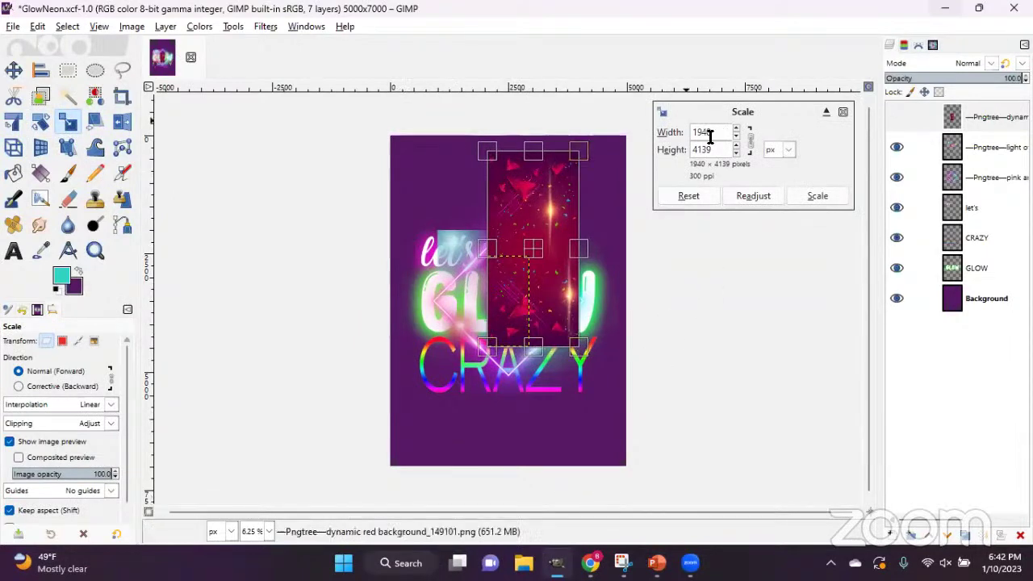
pyautogui.moveTo(487, 349); pyautogui.dragTo(431, 468)
pyautogui.moveTo(579, 144); pyautogui.dragTo(596, 117)
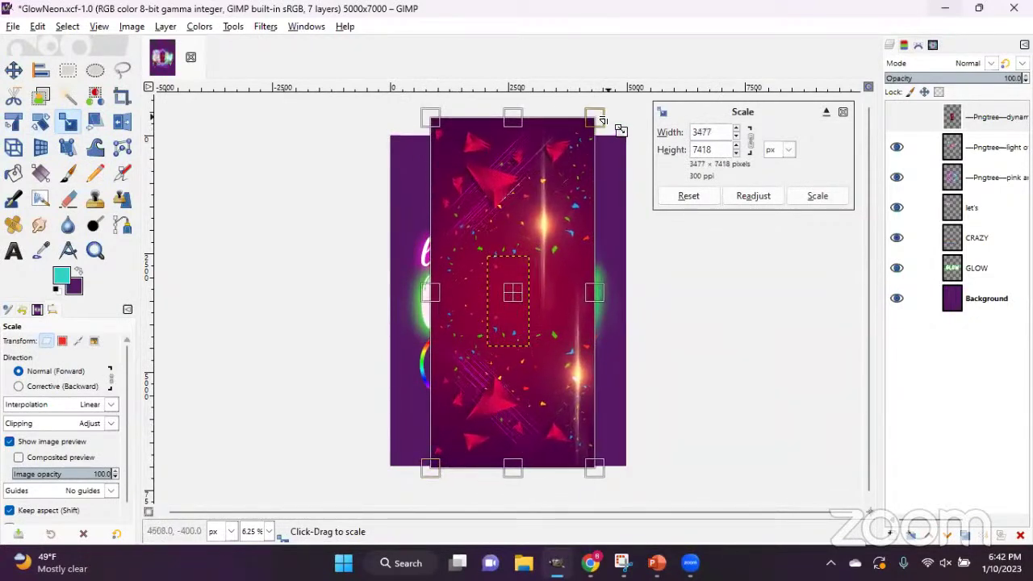
pyautogui.doubleClick(716, 133)
pyautogui.write('5000')
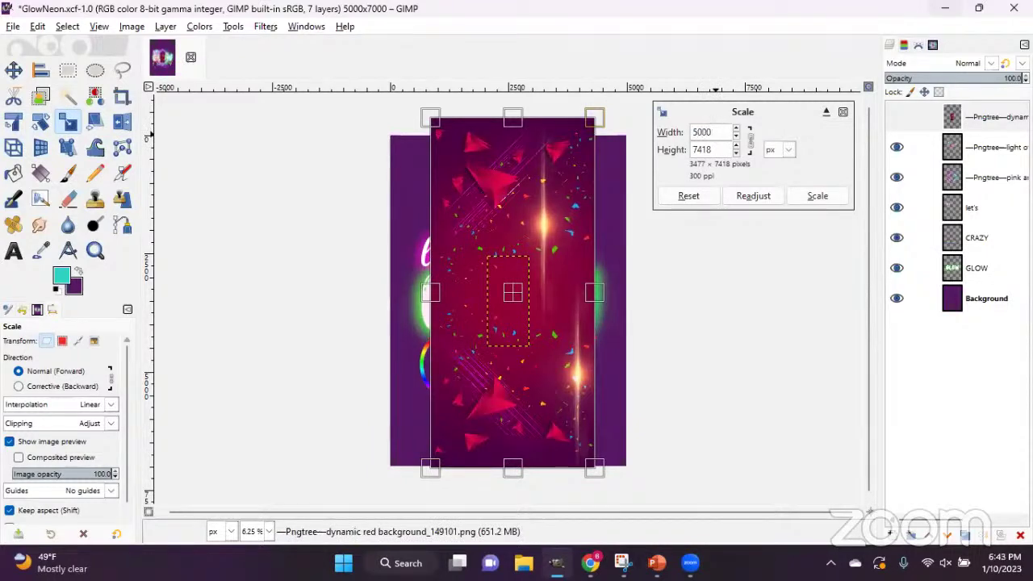
pyautogui.click(815, 199)
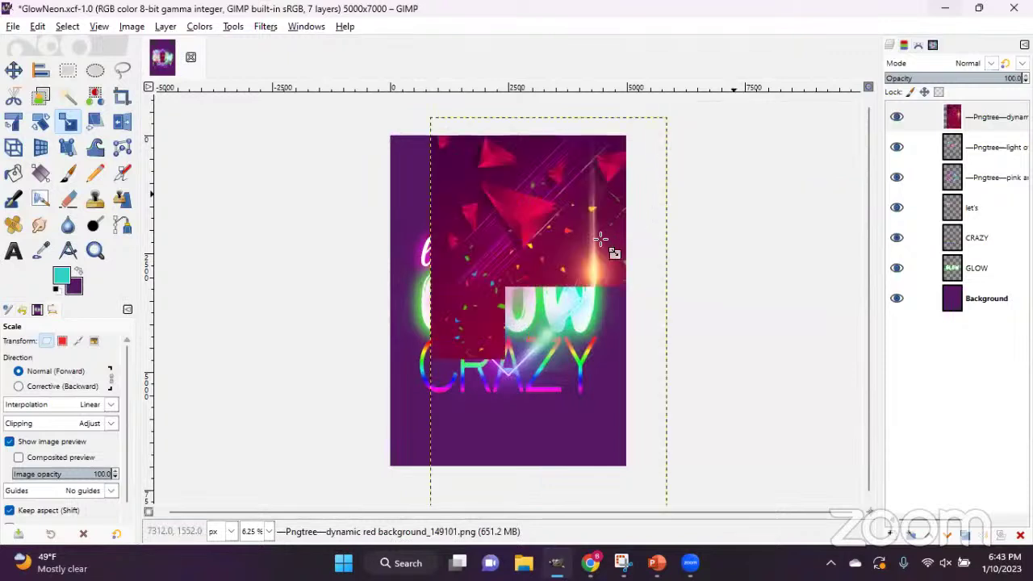
# Centre the dynamic red background layer horizontally and vertically on the canvas and place it directly below the GLOW layer.
pyautogui.click(41, 71)
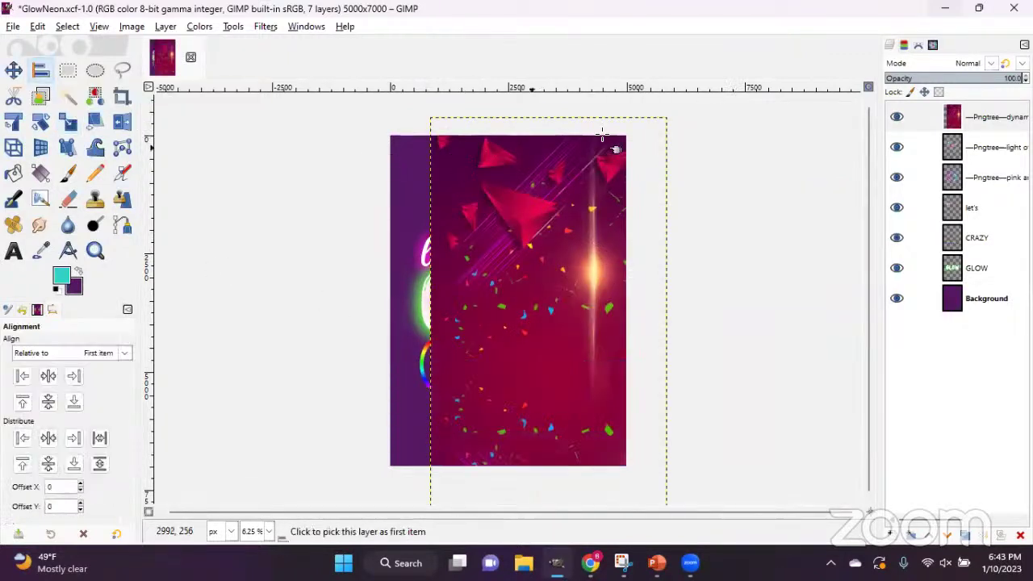
pyautogui.click(638, 121)
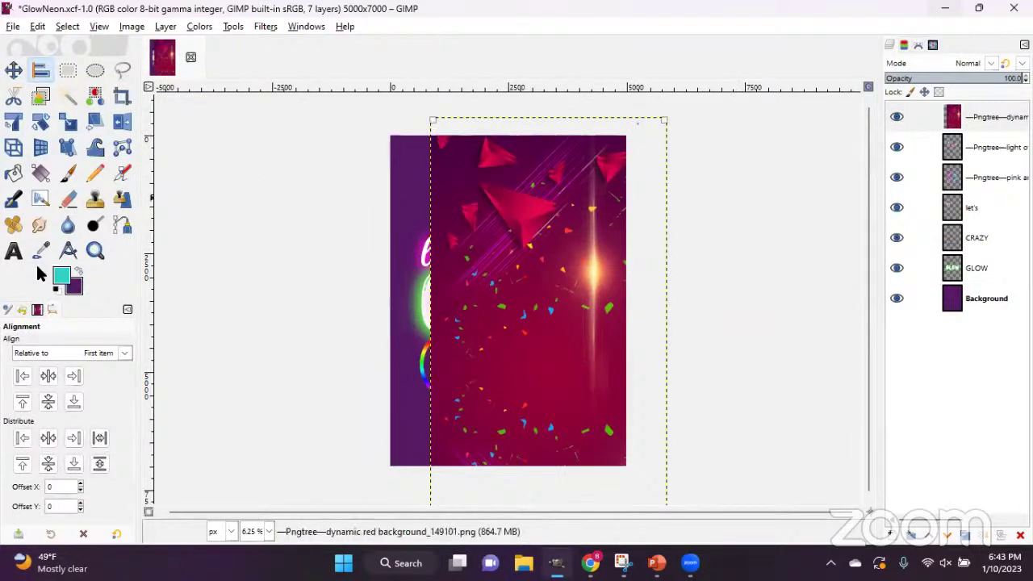
pyautogui.click(49, 376)
pyautogui.click(48, 403)
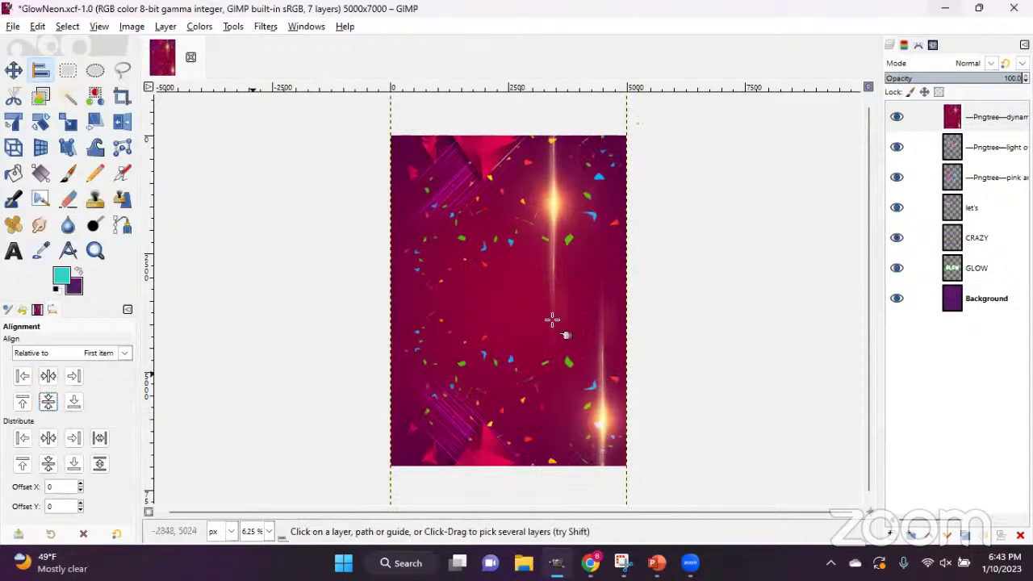
pyautogui.click(997, 122)
pyautogui.moveTo(996, 125); pyautogui.dragTo(957, 283)
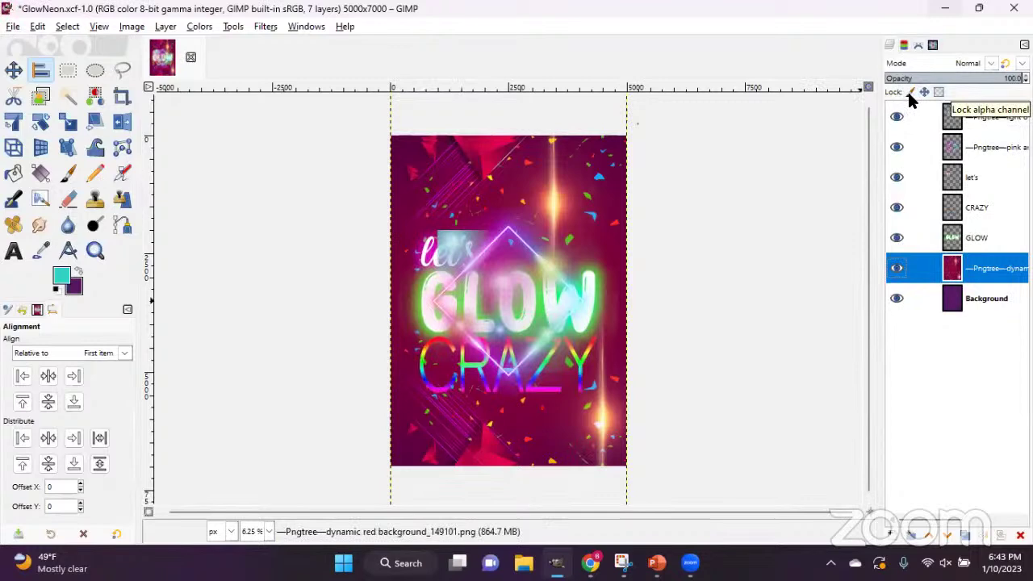
# Move the light of various colors layer to the upper-left corner of the canvas.
pyautogui.click(42, 123)
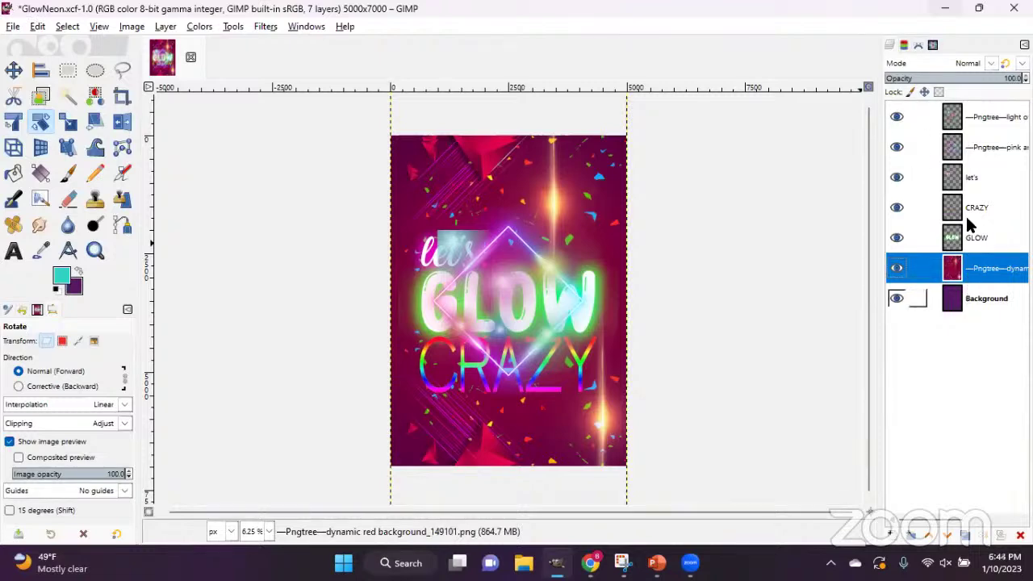
pyautogui.click(987, 115)
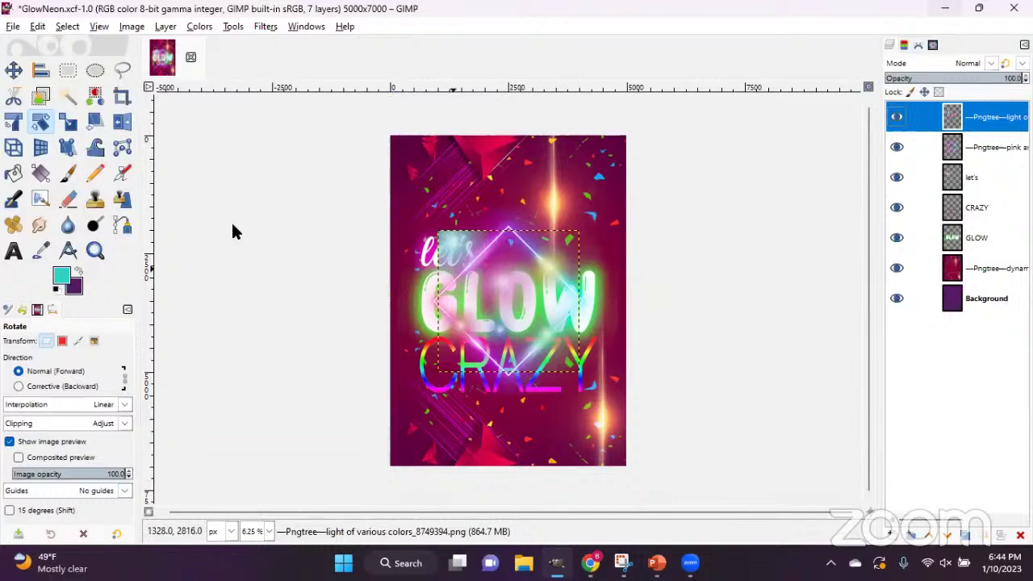
pyautogui.click(12, 71)
pyautogui.moveTo(509, 299); pyautogui.dragTo(460, 196)
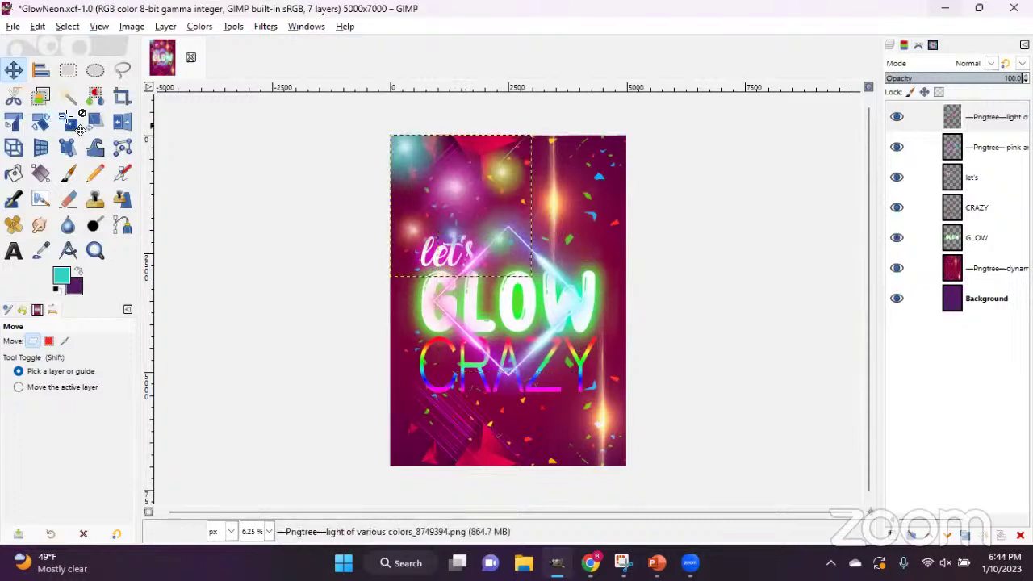
# Align the light of various colors layer to the top edge and scale it up to 5000 × 5000 px.
pyautogui.click(122, 123)
pyautogui.press('q')
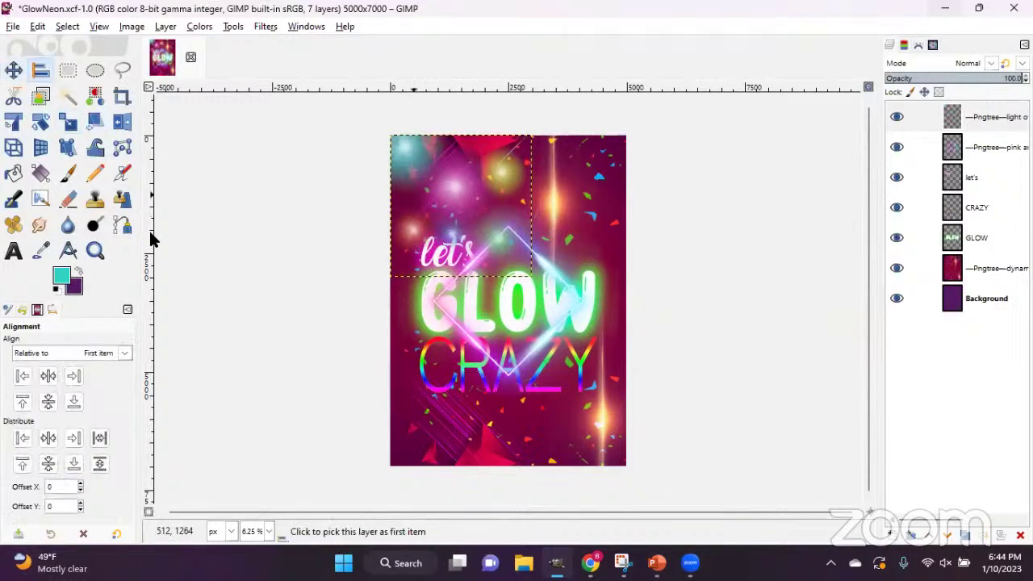
pyautogui.click(21, 401)
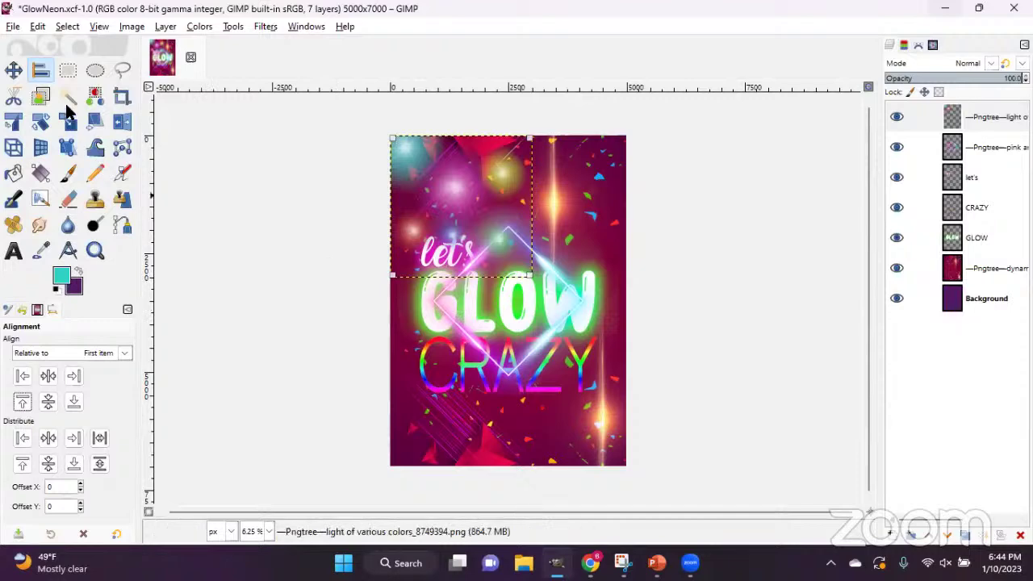
pyautogui.click(69, 124)
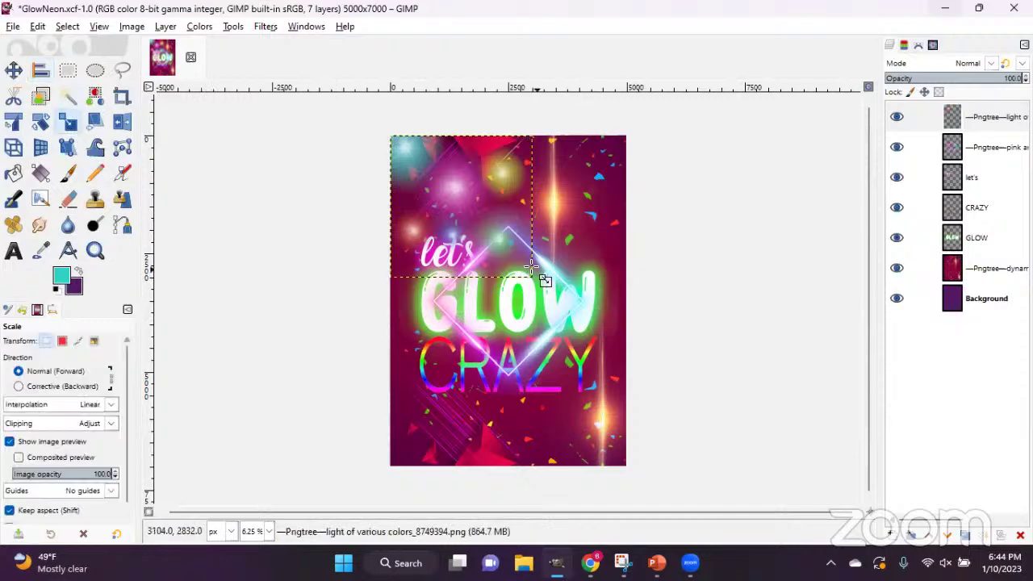
pyautogui.click(575, 334)
pyautogui.moveTo(574, 335); pyautogui.dragTo(605, 381)
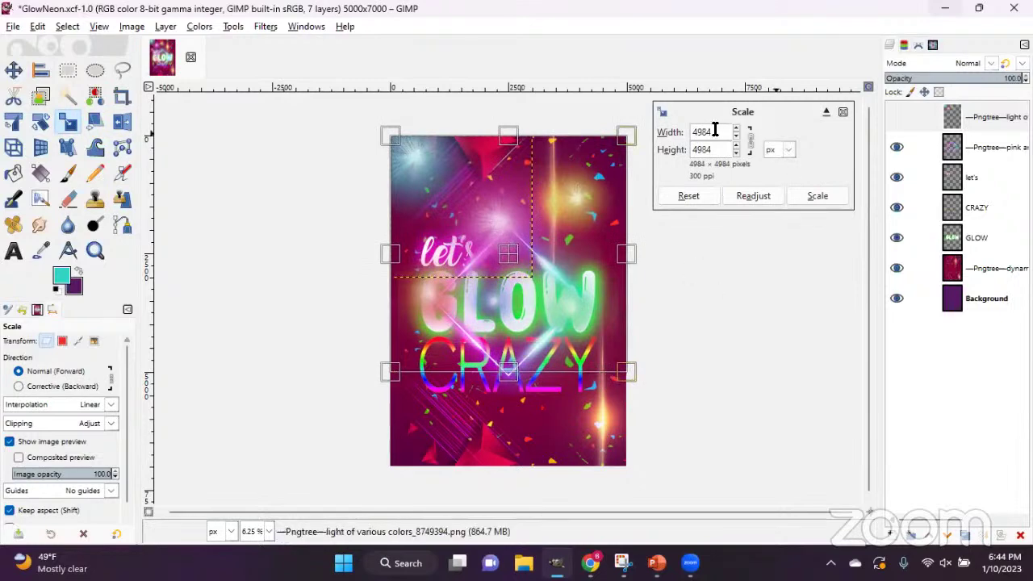
pyautogui.write('5000')
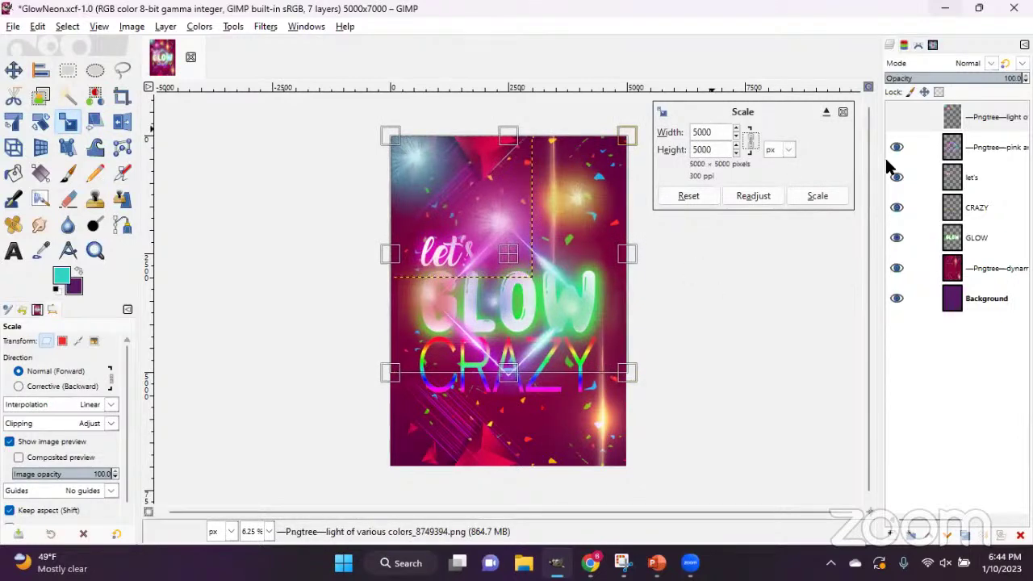
pyautogui.click(828, 198)
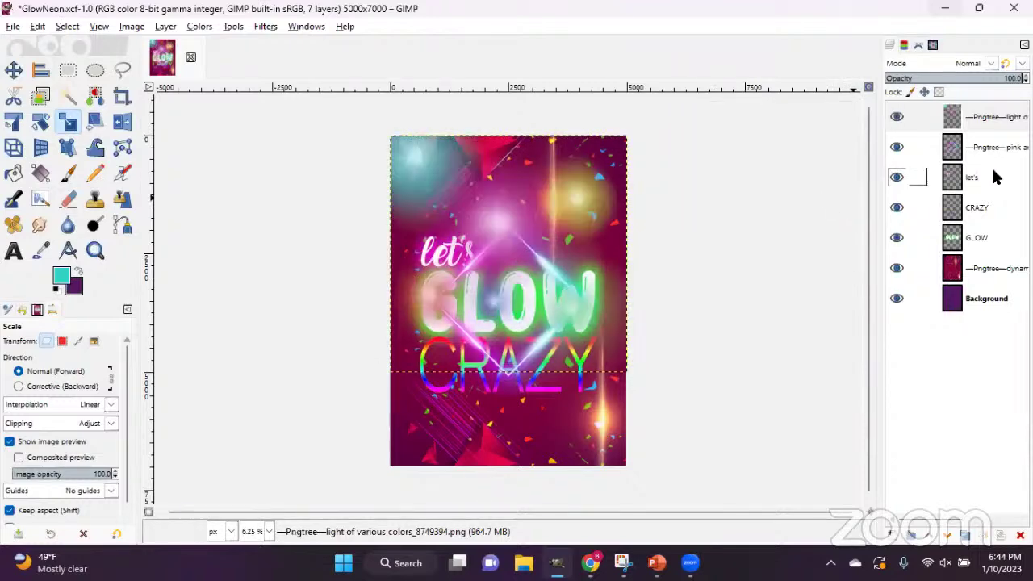
# Place the light of various colors layer directly below the GLOW layer and scale it up proportionally to the full canvas height.
pyautogui.click(995, 117)
pyautogui.moveTo(998, 147); pyautogui.dragTo(972, 251)
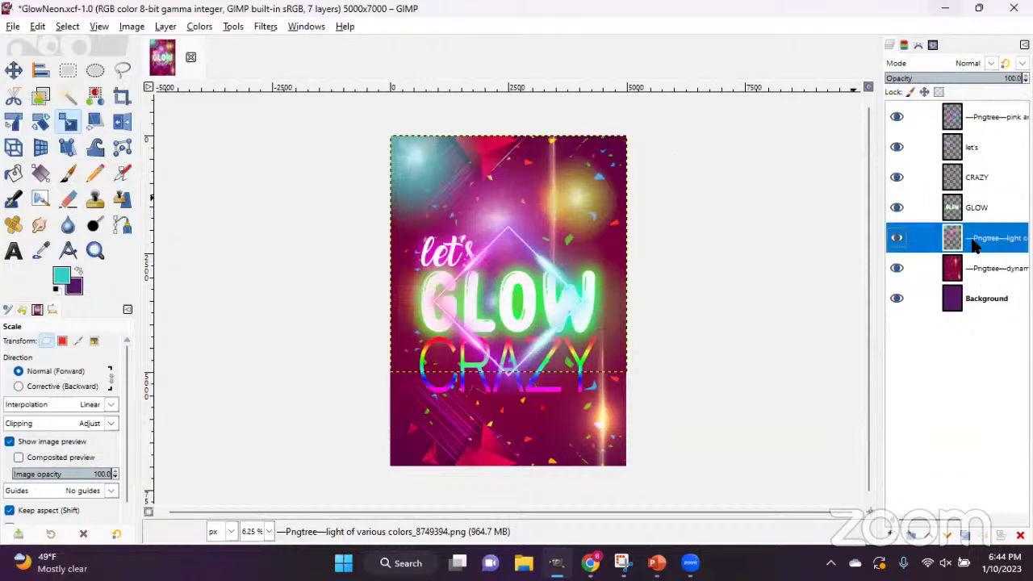
pyautogui.click(982, 121)
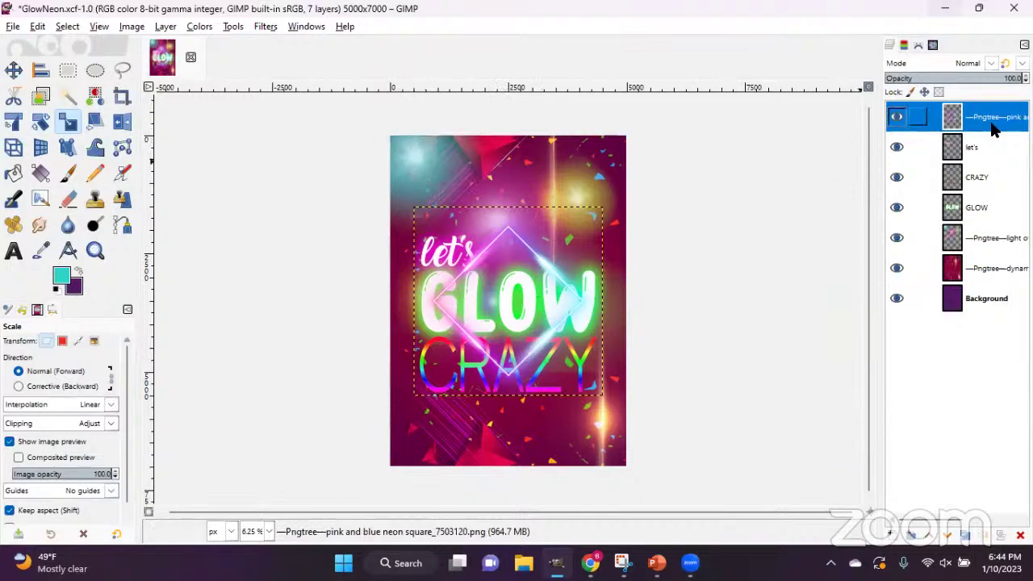
pyautogui.click(973, 235)
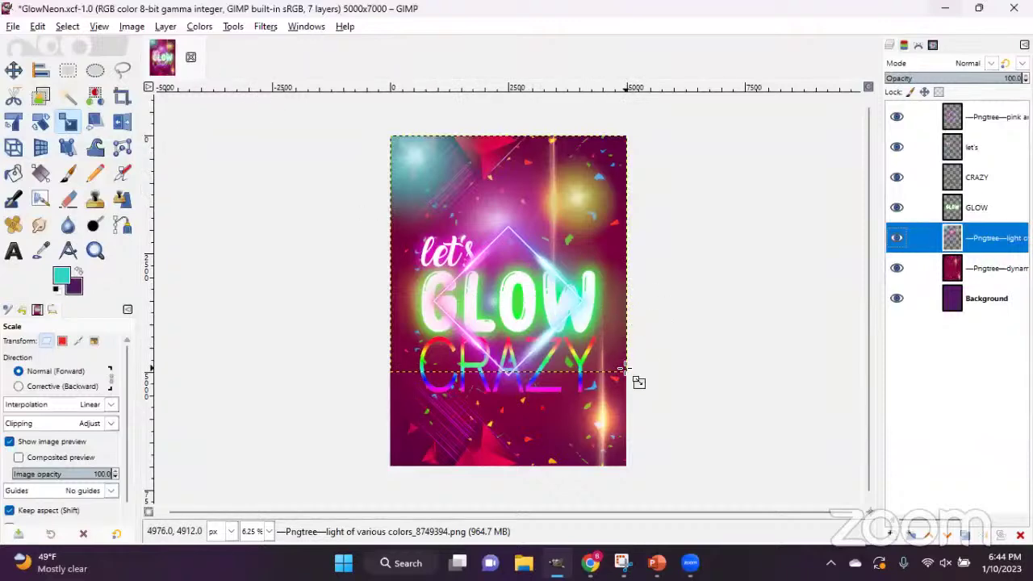
pyautogui.moveTo(637, 381); pyautogui.dragTo(706, 511)
pyautogui.click(817, 196)
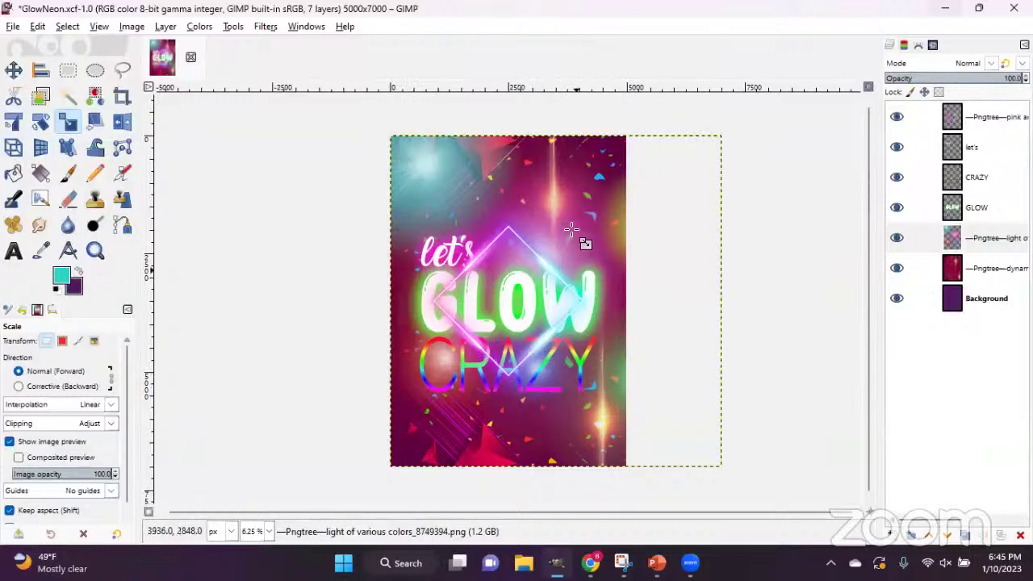
# Scale the pink and blue neon square layer up to about 5008 px wide and place it directly below the GLOW layer.
pyautogui.click(969, 113)
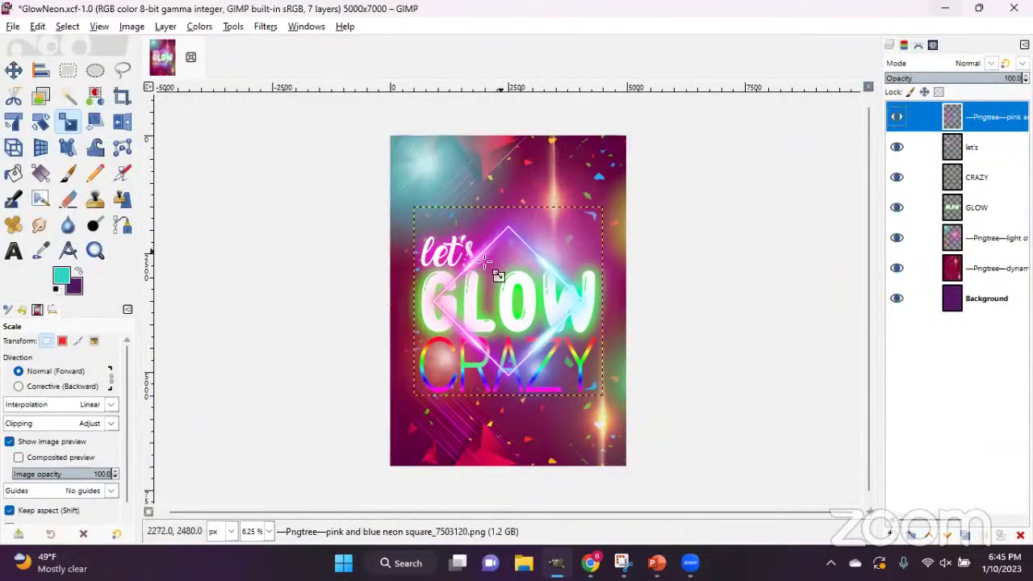
pyautogui.moveTo(597, 210); pyautogui.dragTo(626, 182)
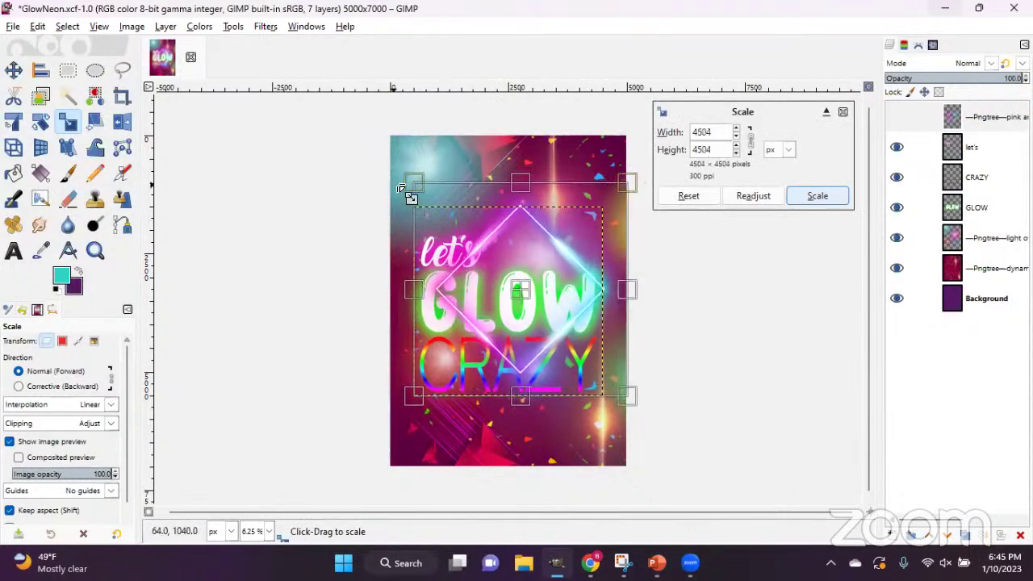
pyautogui.moveTo(409, 187); pyautogui.dragTo(390, 160)
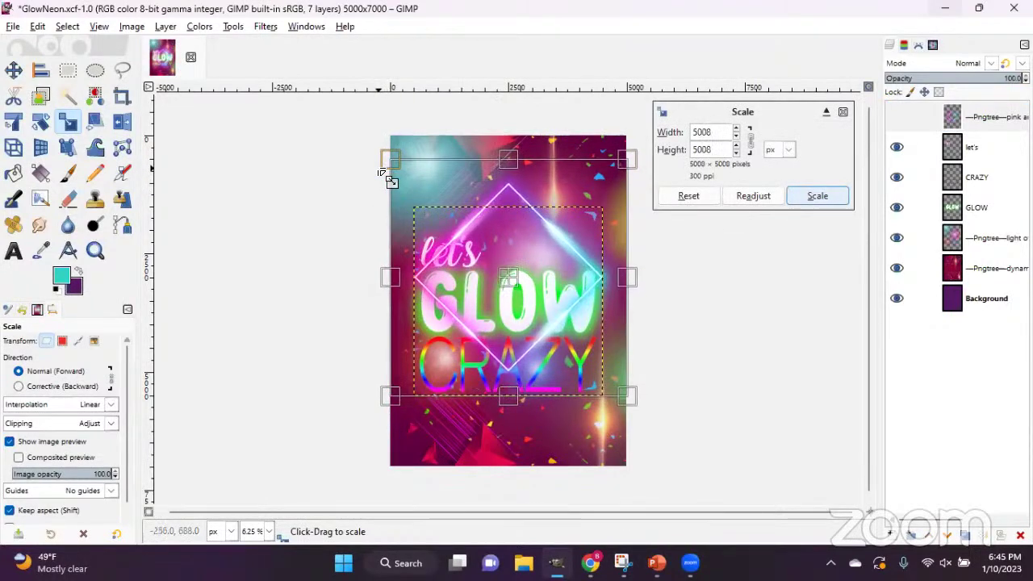
pyautogui.click(818, 198)
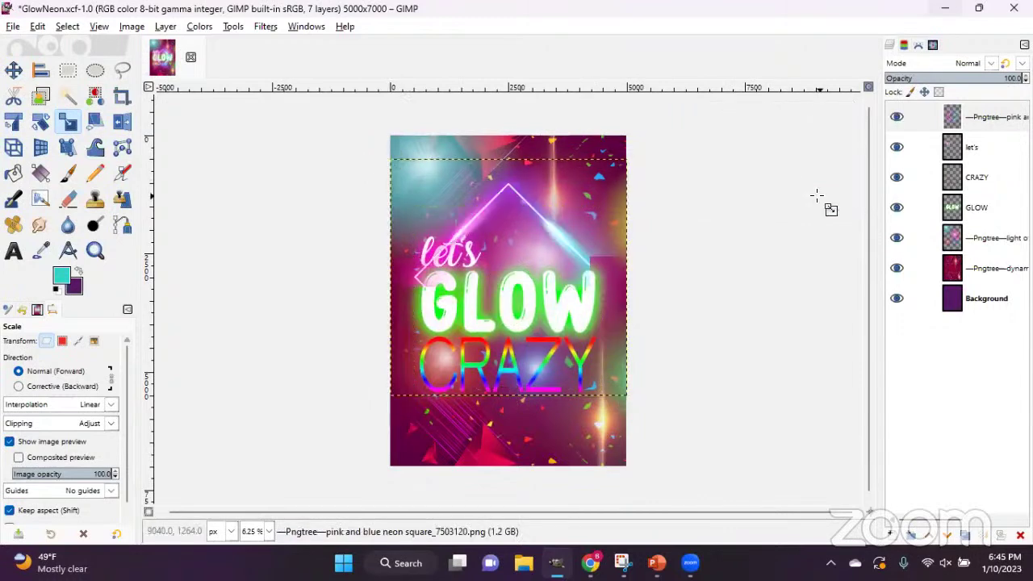
pyautogui.moveTo(955, 117); pyautogui.dragTo(960, 222)
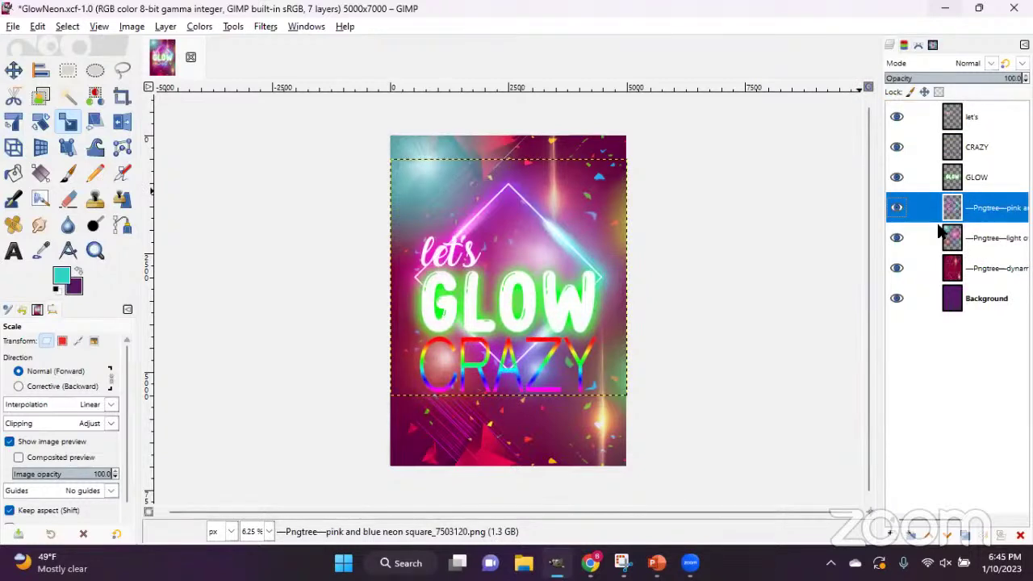
# Hide the pink and blue neon square layer and make the CRAZY layer active.
pyautogui.click(996, 300)
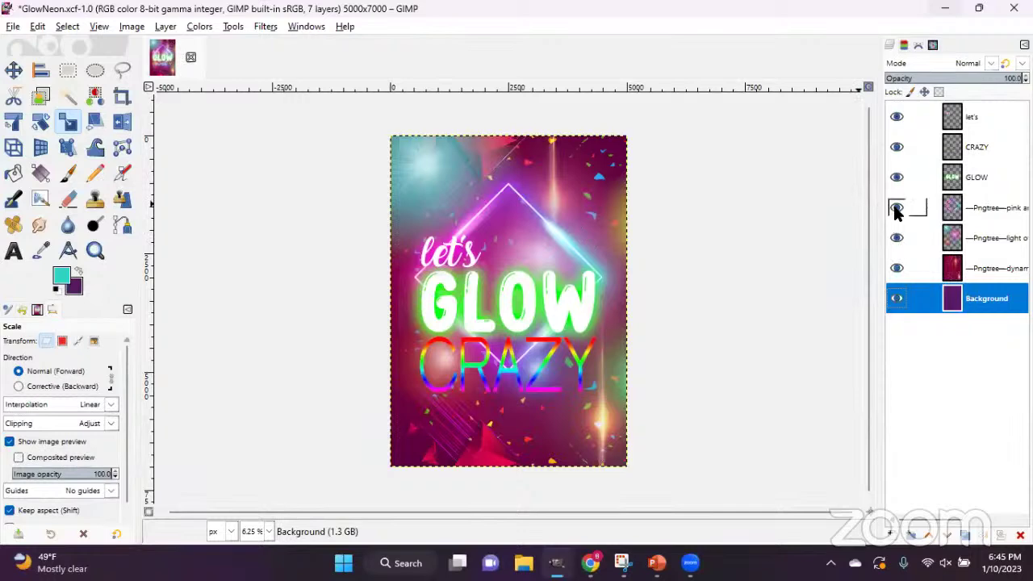
pyautogui.click(983, 209)
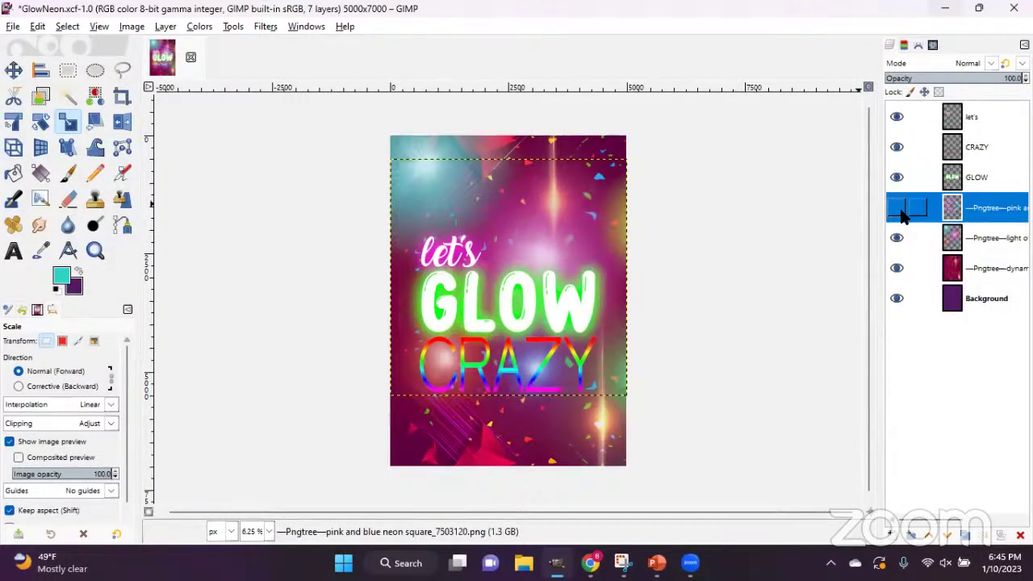
pyautogui.click(985, 174)
pyautogui.click(984, 142)
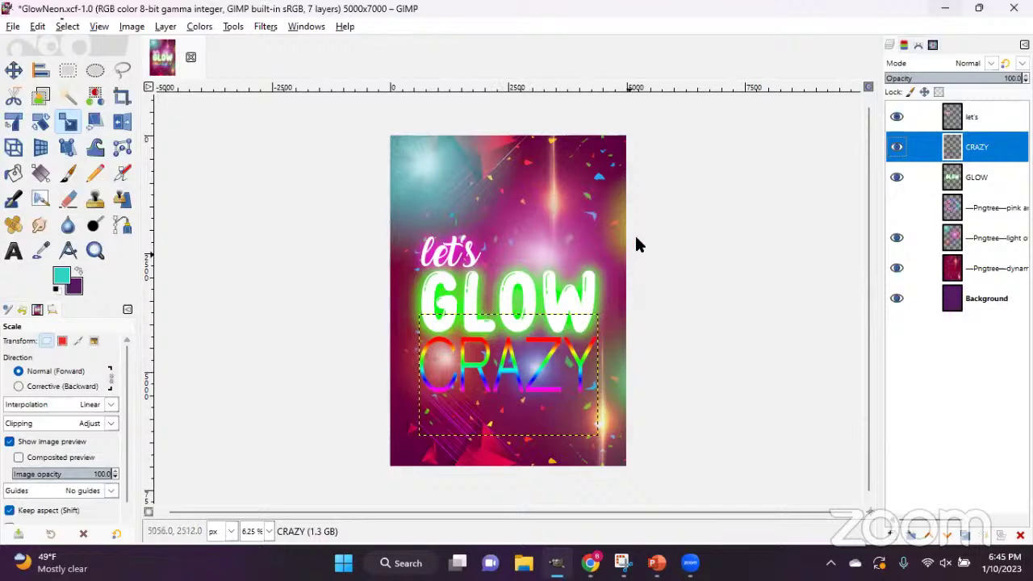
pyautogui.rightClick(977, 150)
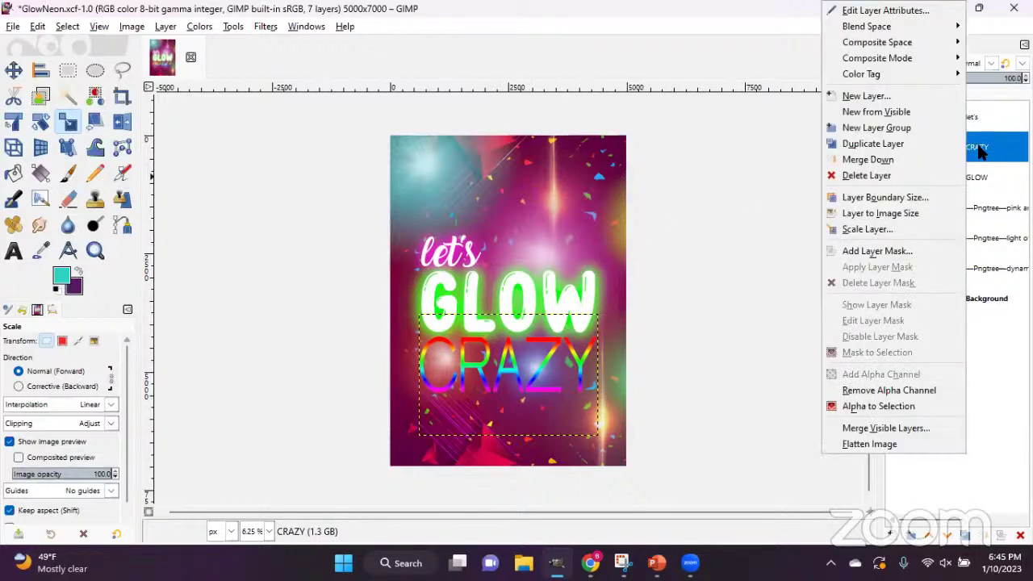
pyautogui.rightClick(981, 152)
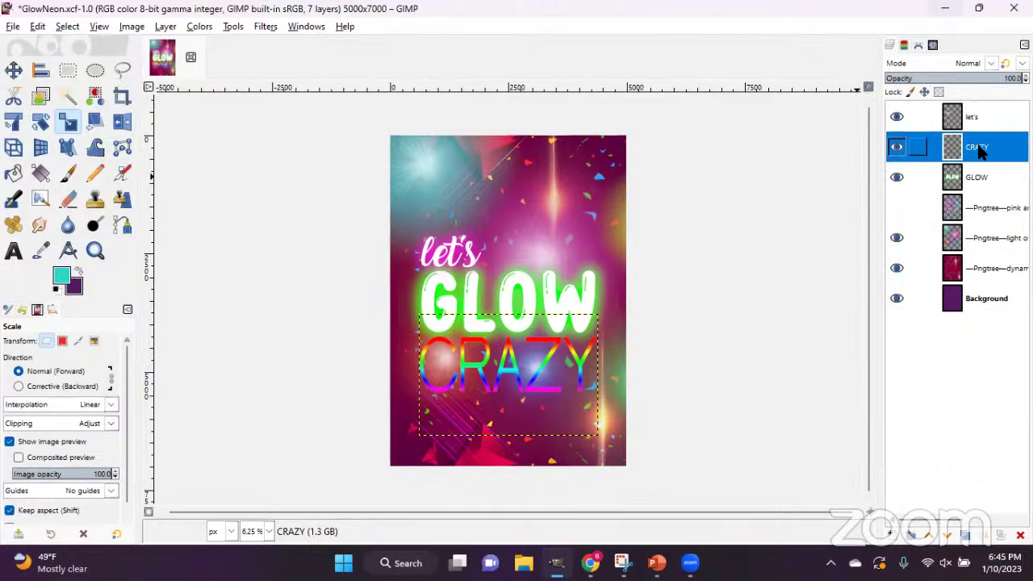
pyautogui.rightClick(980, 153)
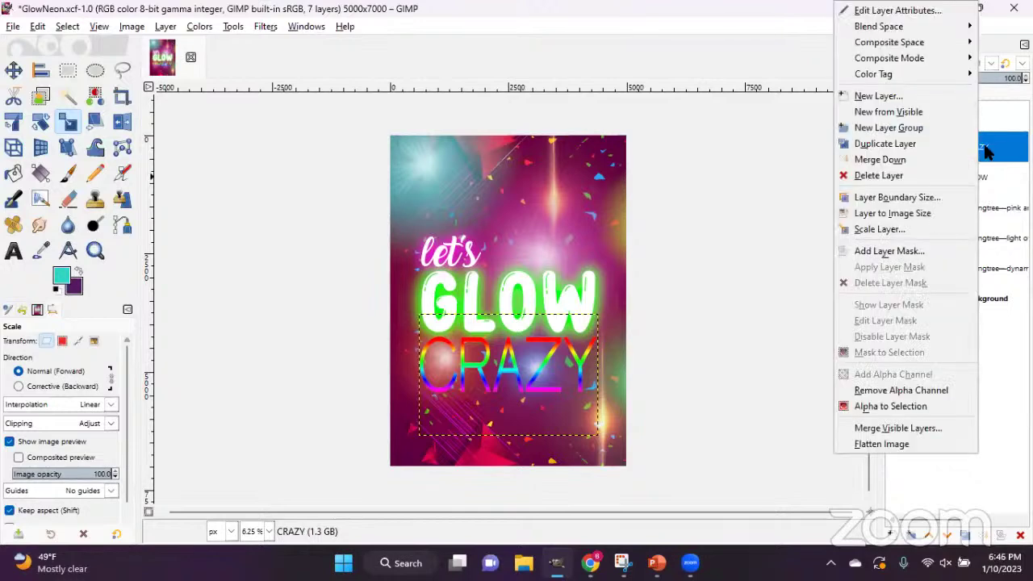
pyautogui.click(991, 152)
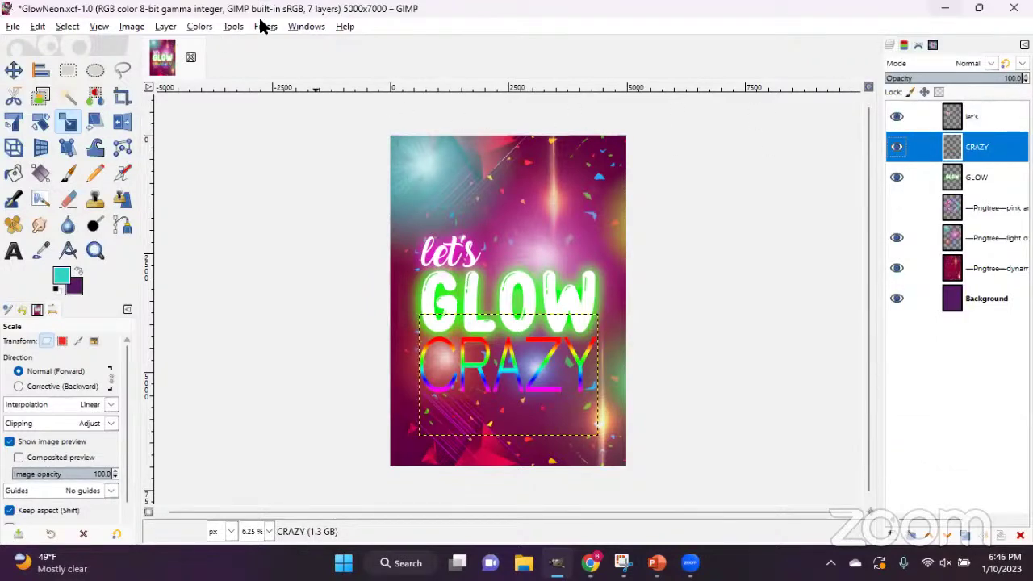
# Start a Drop Shadow filter on the CRAZY layer and set the shadow color to white (ffffff).
pyautogui.click(264, 25)
pyautogui.moveTo(386, 164)
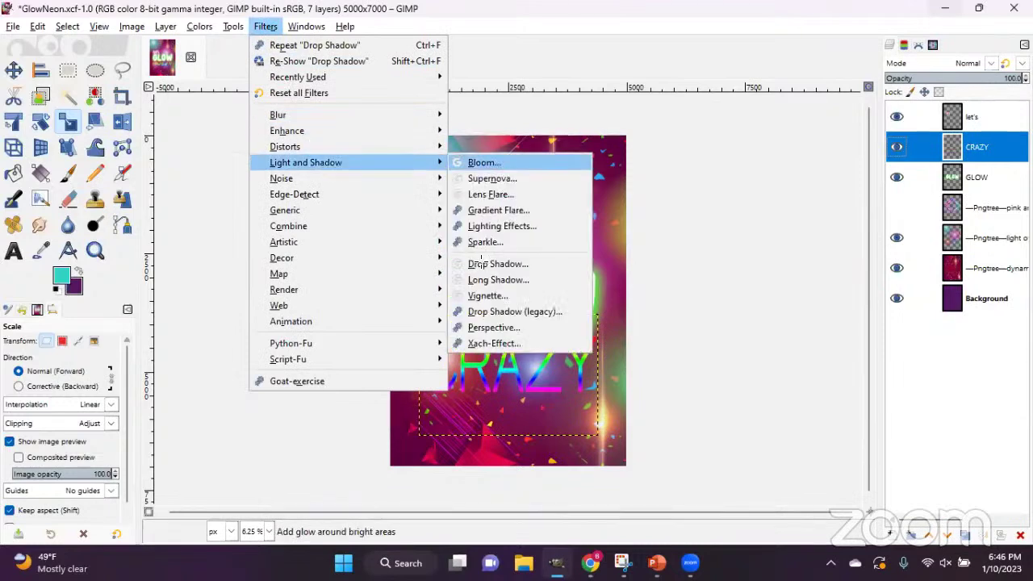
pyautogui.click(492, 264)
pyautogui.click(201, 300)
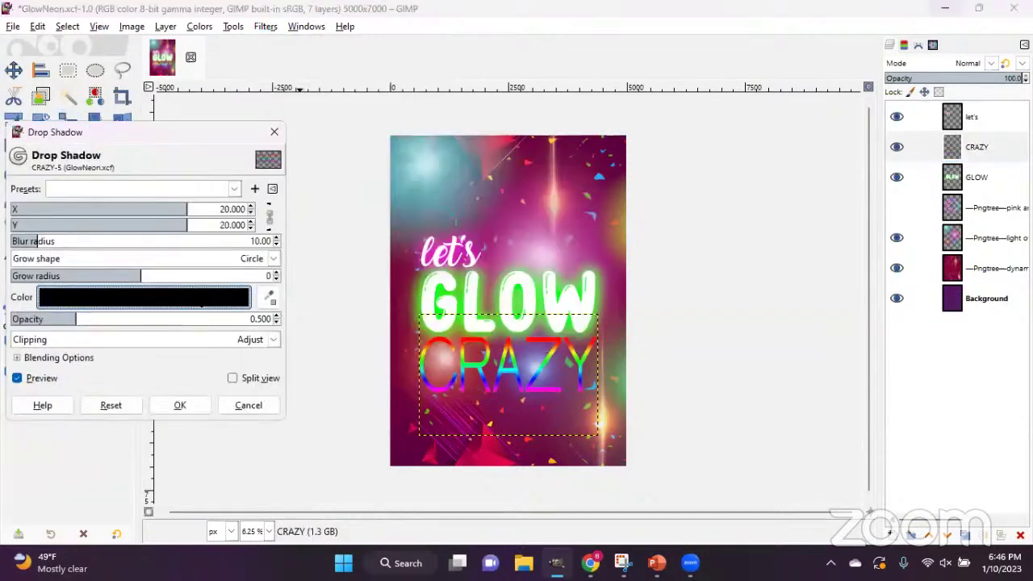
pyautogui.click(235, 382)
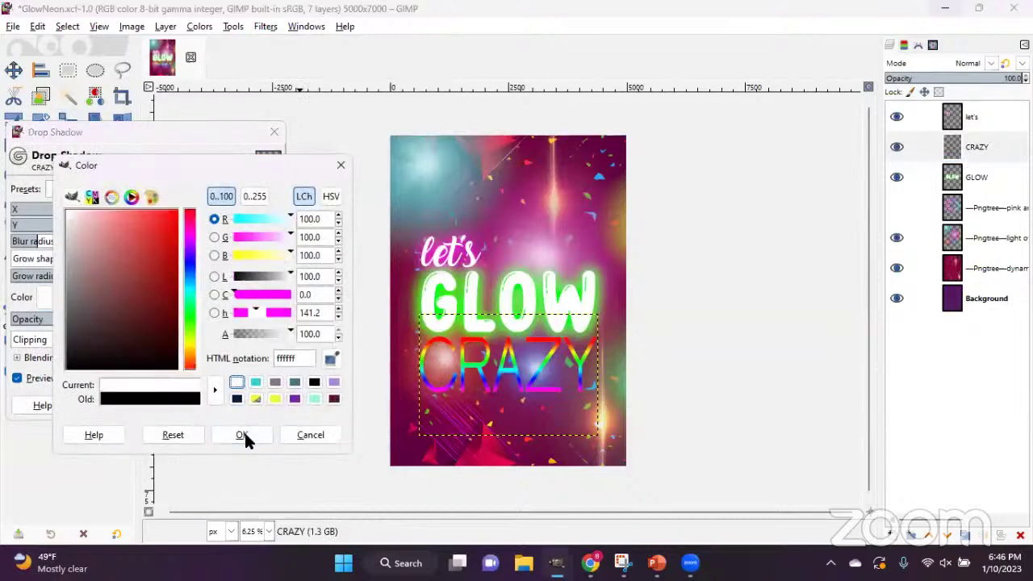
pyautogui.click(244, 434)
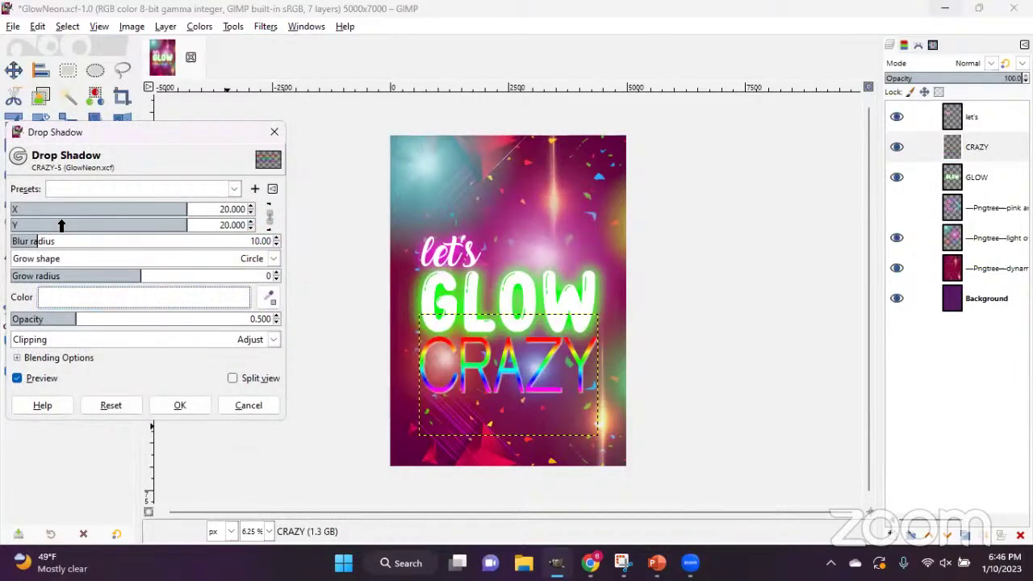
# Set the CRAZY shadow's X and Y offsets to 0, blur radius to 67.50 and opacity to 1.364, and apply it.
pyautogui.moveTo(131, 216); pyautogui.dragTo(126, 211)
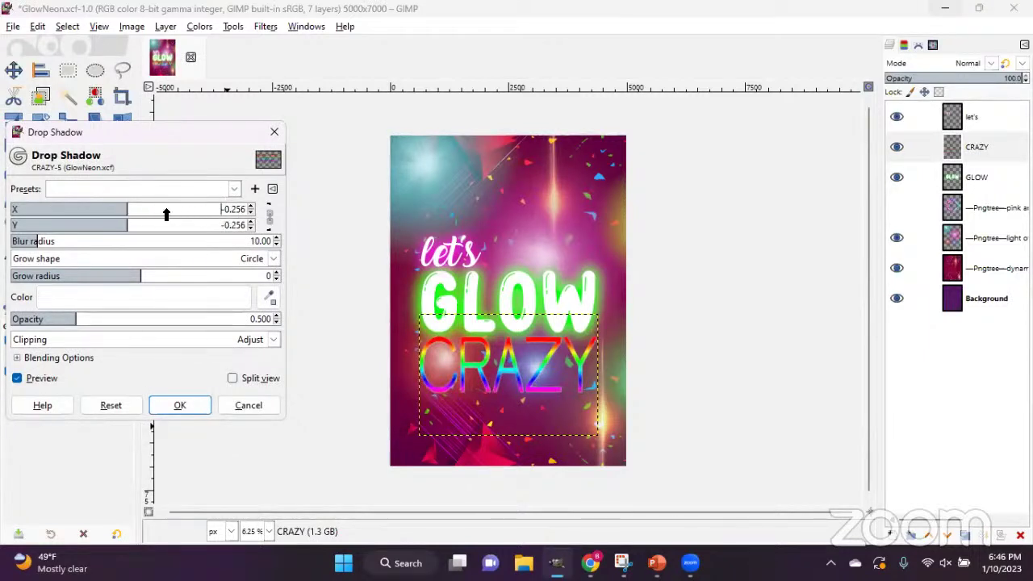
pyautogui.click(126, 218)
pyautogui.moveTo(40, 240); pyautogui.dragTo(92, 242)
pyautogui.moveTo(70, 329); pyautogui.dragTo(189, 328)
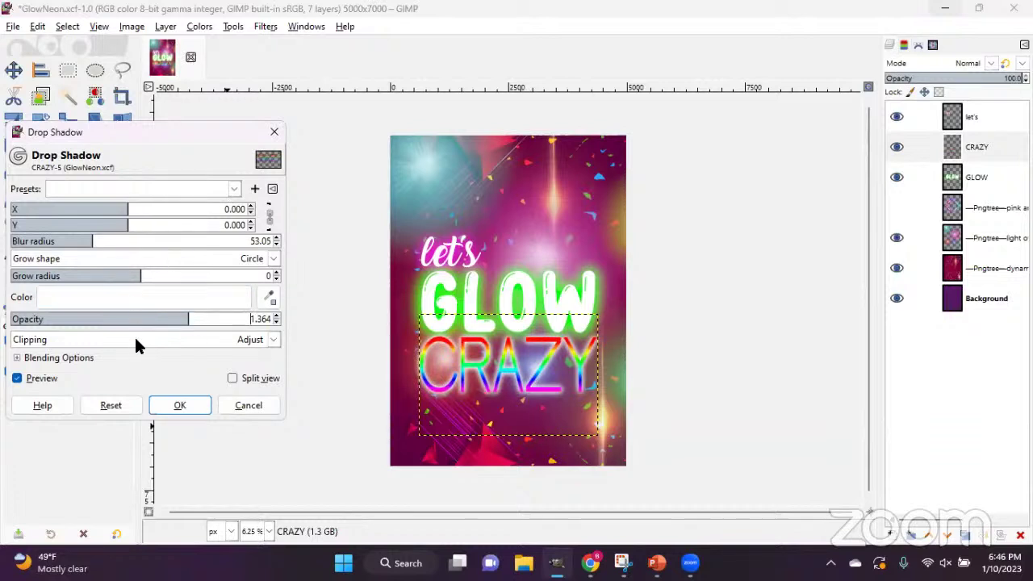
pyautogui.moveTo(88, 242); pyautogui.dragTo(117, 246)
pyautogui.click(117, 246)
pyautogui.click(106, 245)
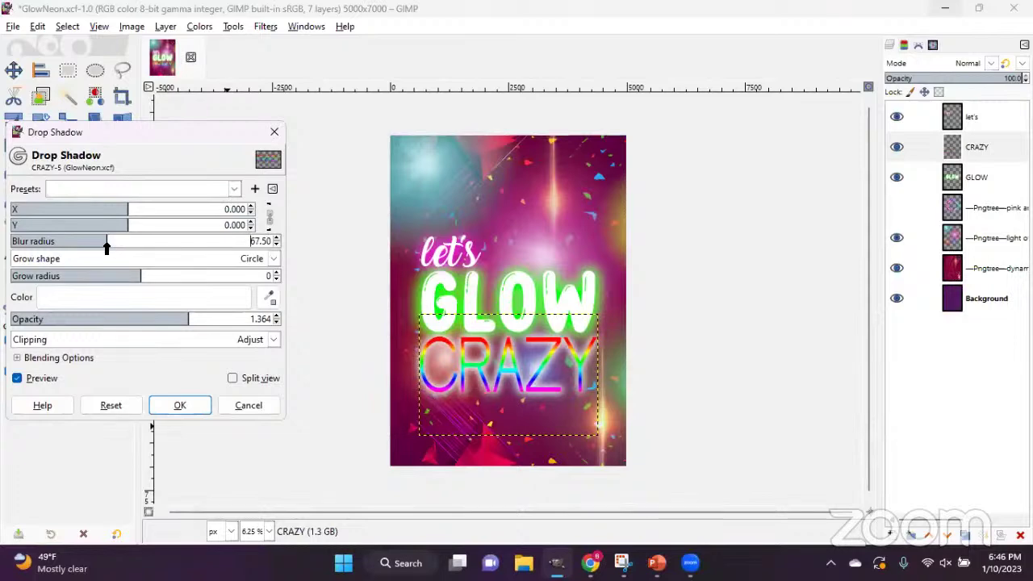
pyautogui.click(194, 395)
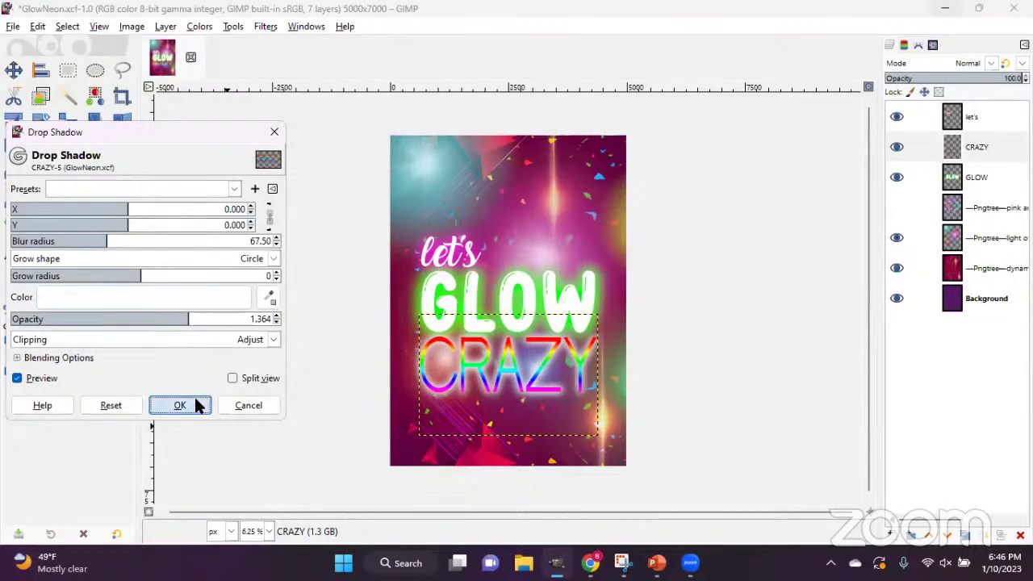
# Compare the design with and without the pink and blue neon square layer, examining its glow around the upper corner up close.
pyautogui.click(973, 298)
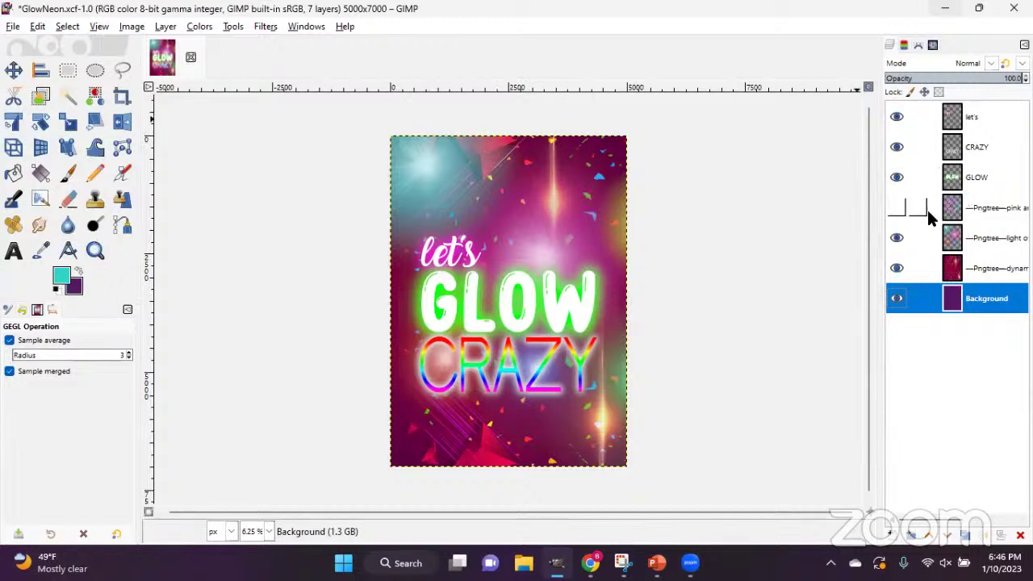
pyautogui.click(896, 208)
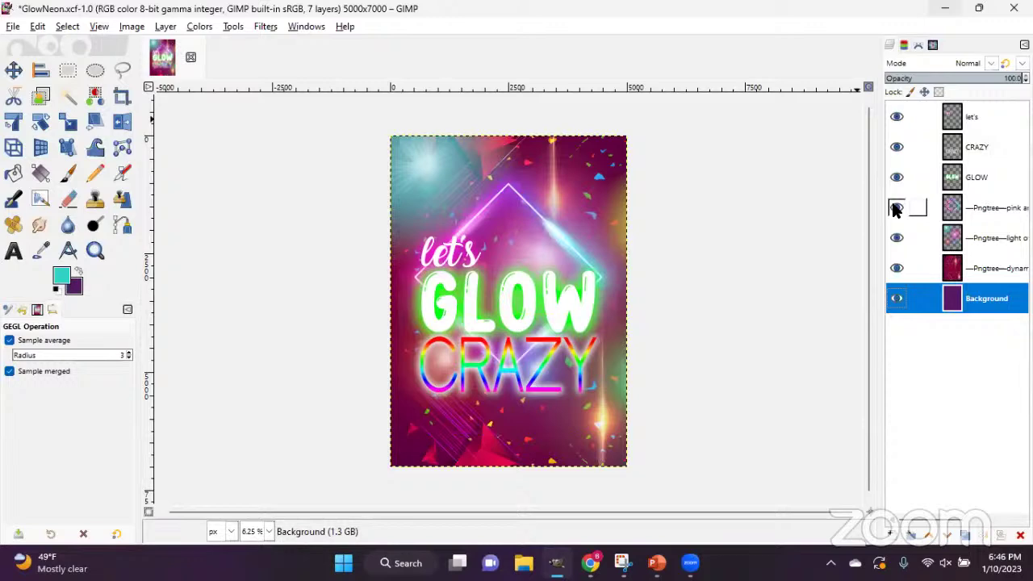
pyautogui.press('+')
pyautogui.press('+')
pyautogui.press('+')
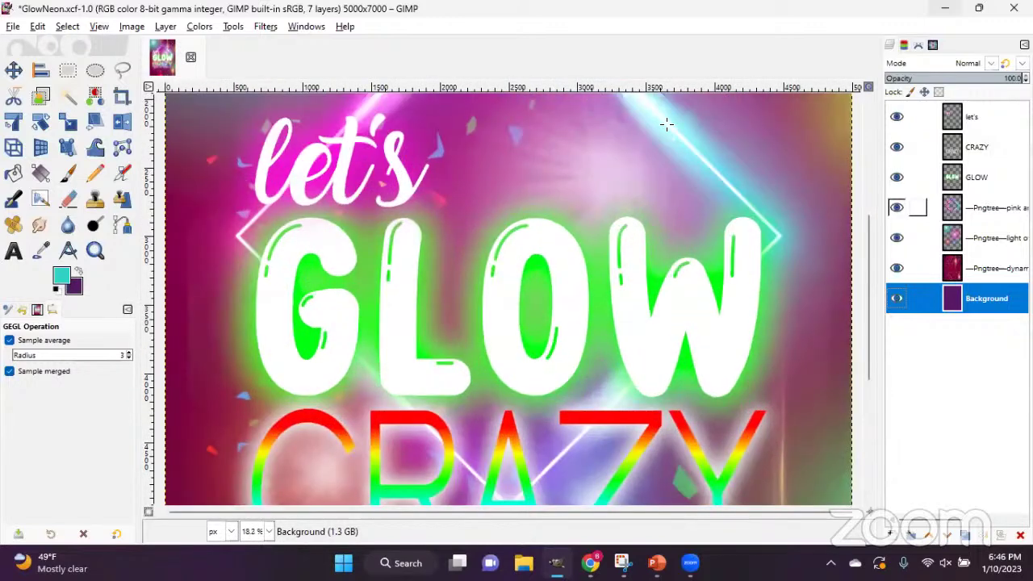
pyautogui.scroll(8, 734, 346)
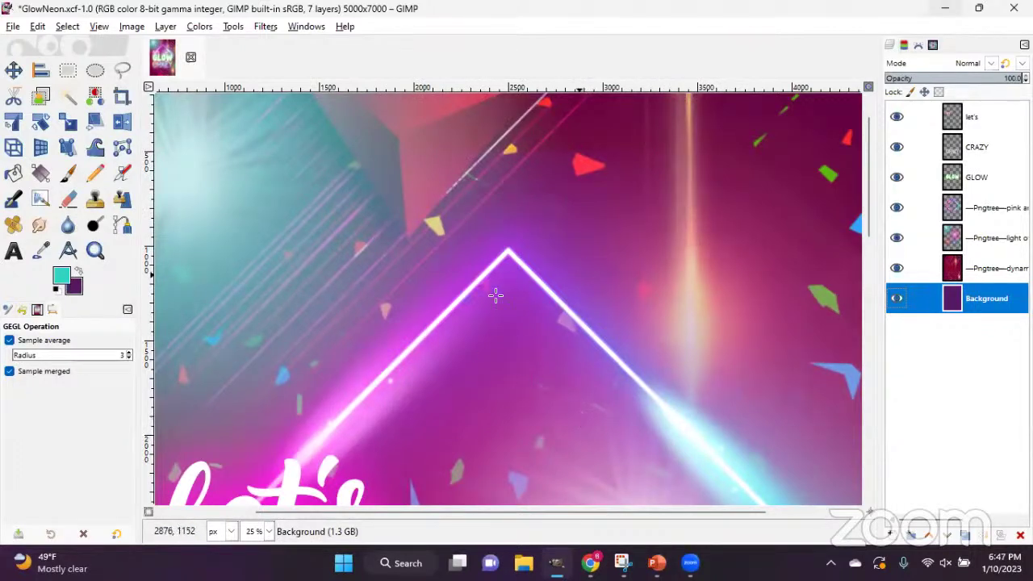
pyautogui.click(895, 209)
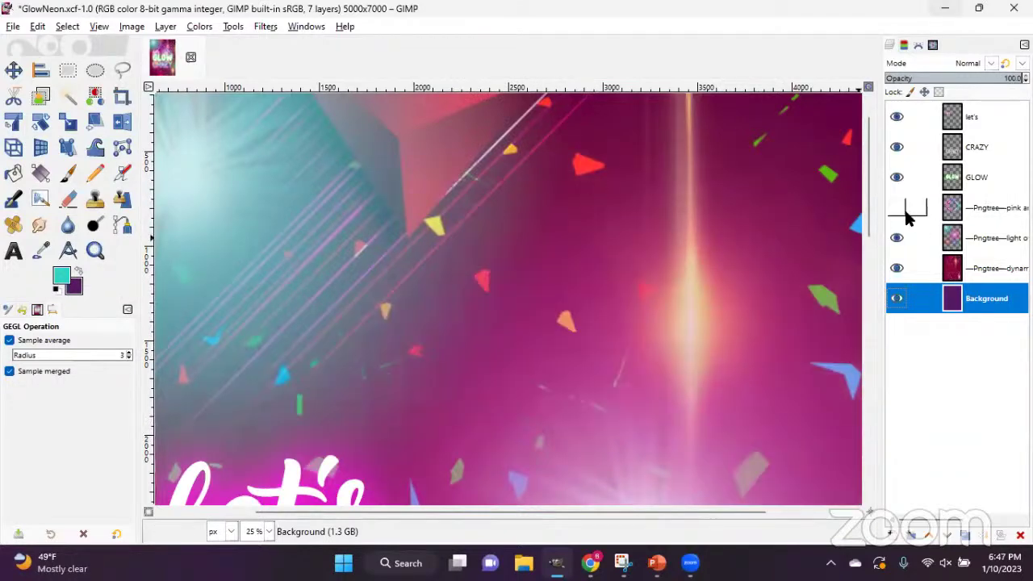
# Toggle the pink and blue neon square layer on and off to examine its effect beside the vertical light streak.
pyautogui.click(895, 208)
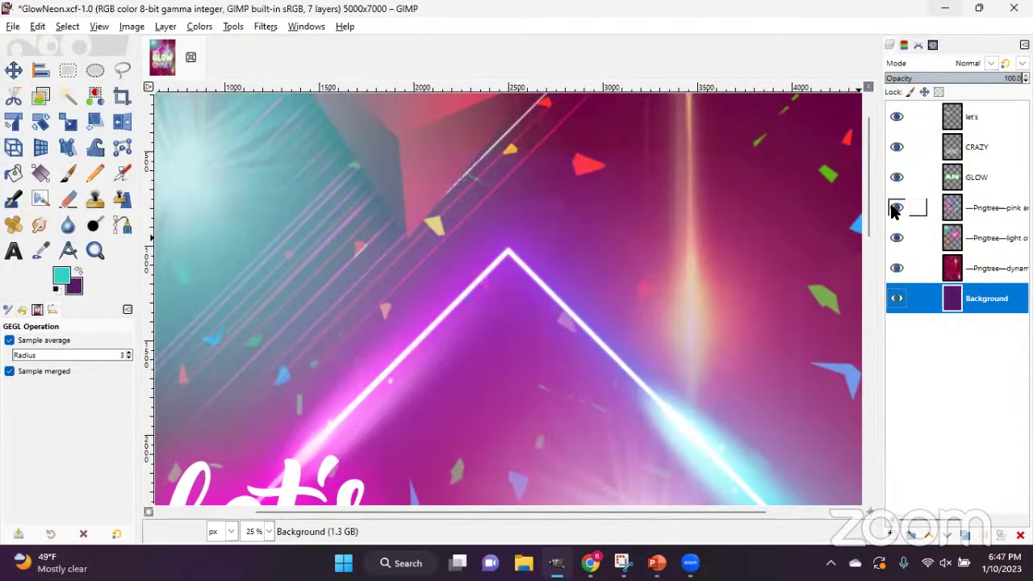
pyautogui.click(895, 208)
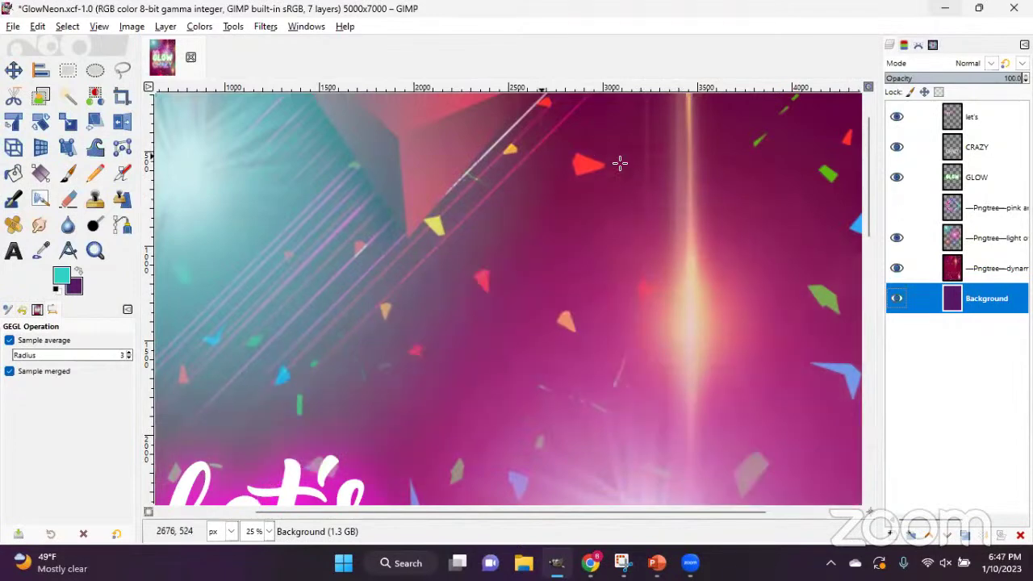
pyautogui.click(897, 209)
pyautogui.click(898, 210)
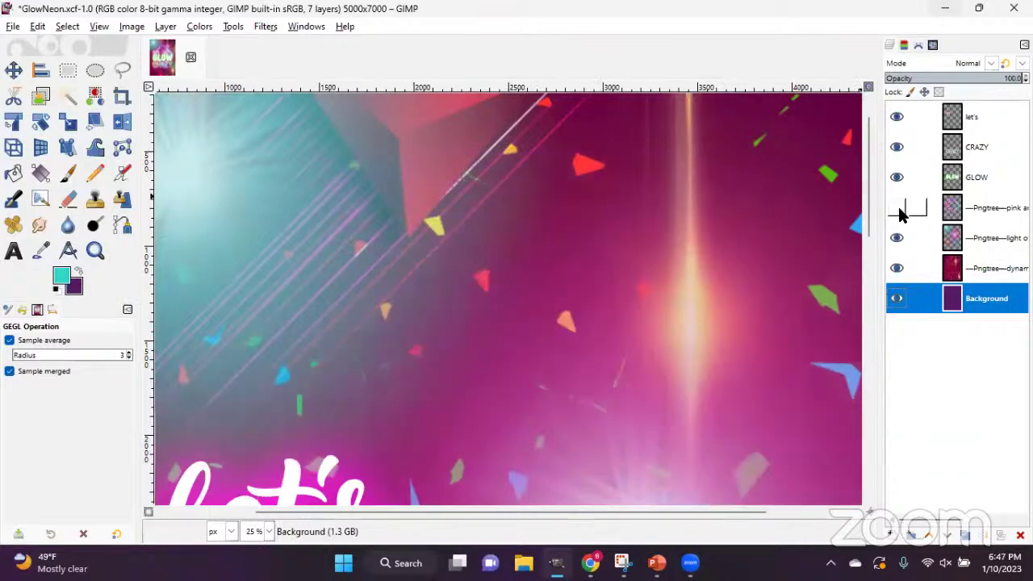
pyautogui.click(897, 210)
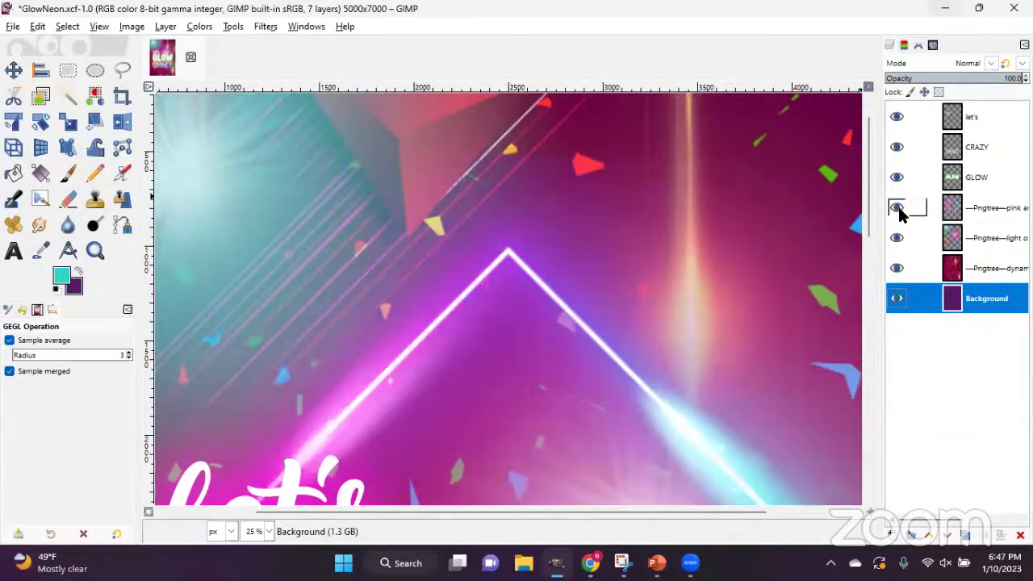
pyautogui.click(897, 210)
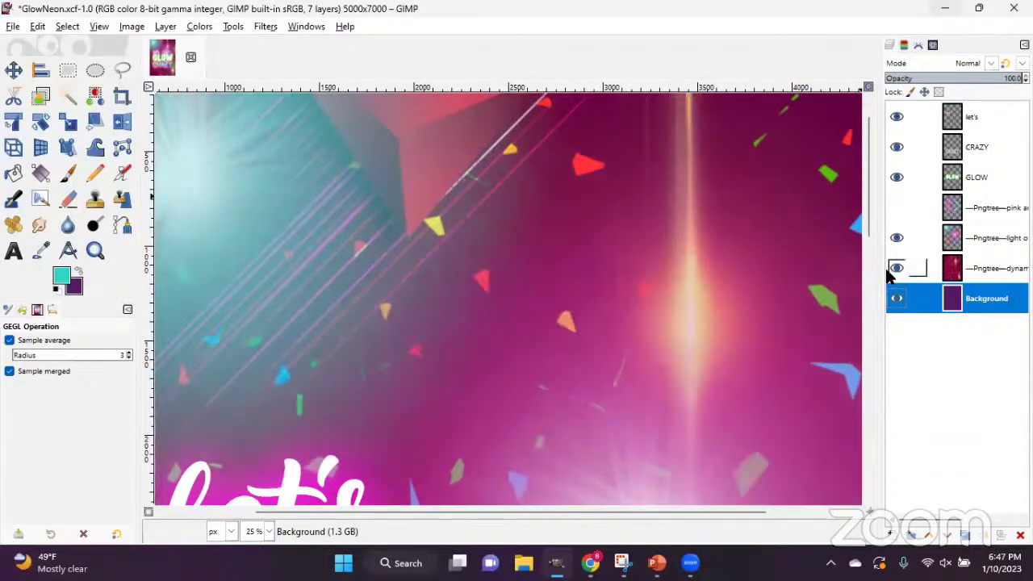
pyautogui.press('-')
pyautogui.press('-')
pyautogui.press('-')
pyautogui.press('-')
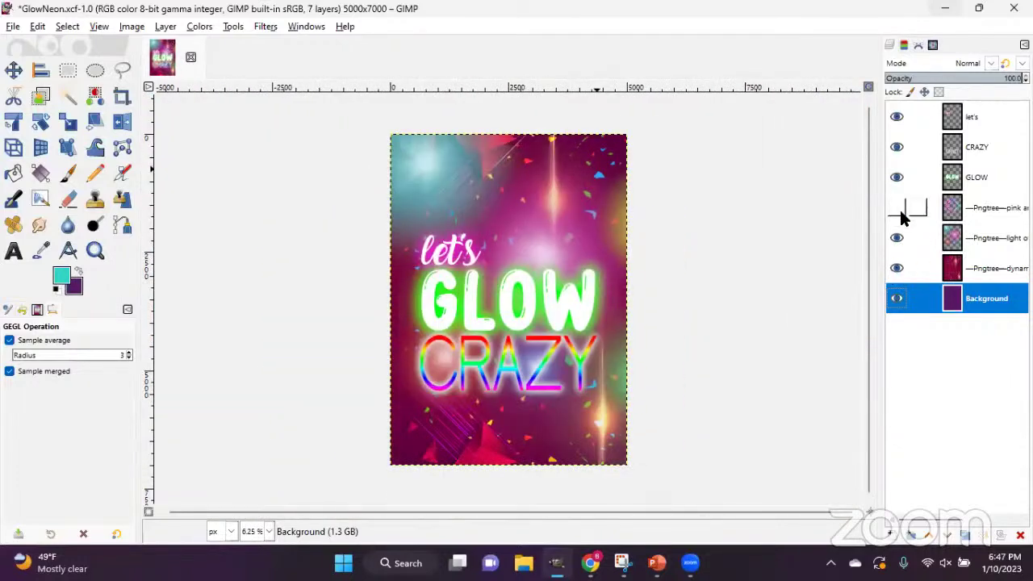
# Show the pink and blue neon square layer and scale it to 7000 × 7000 px.
pyautogui.click(893, 209)
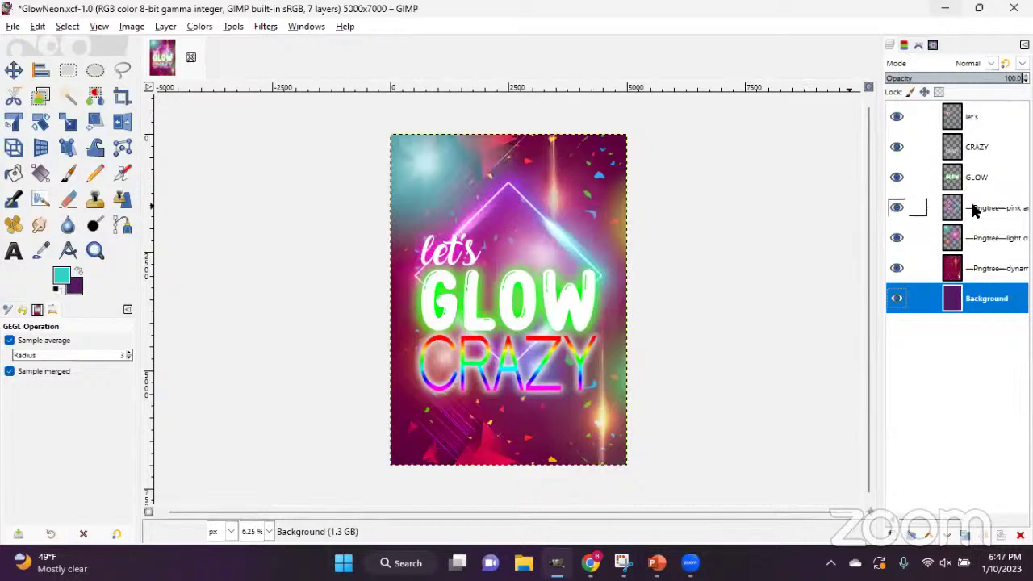
pyautogui.click(974, 210)
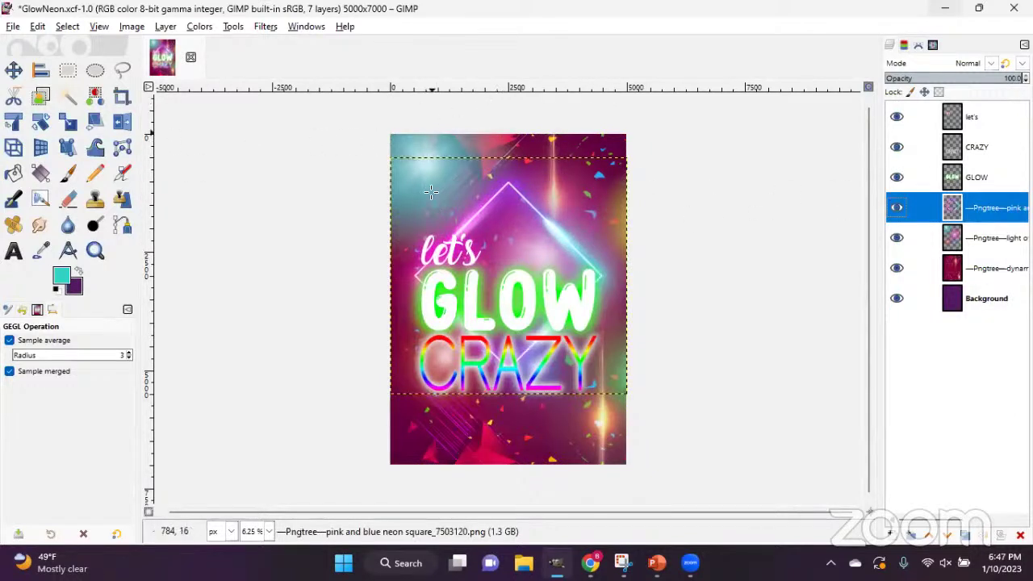
pyautogui.click(68, 121)
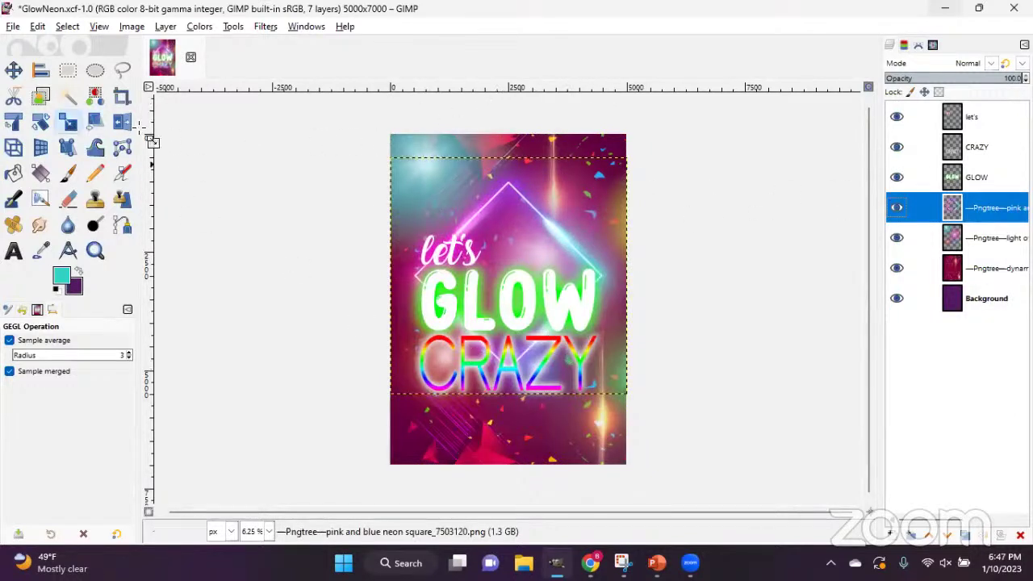
pyautogui.click(575, 345)
pyautogui.doubleClick(723, 147)
pyautogui.write('7000')
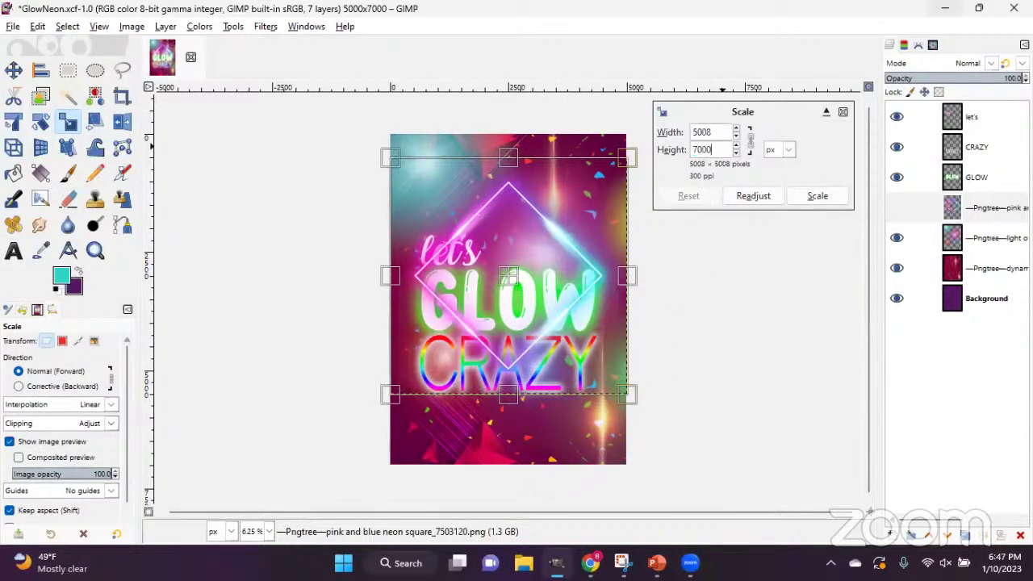
pyautogui.press('Tab')
pyautogui.click(829, 195)
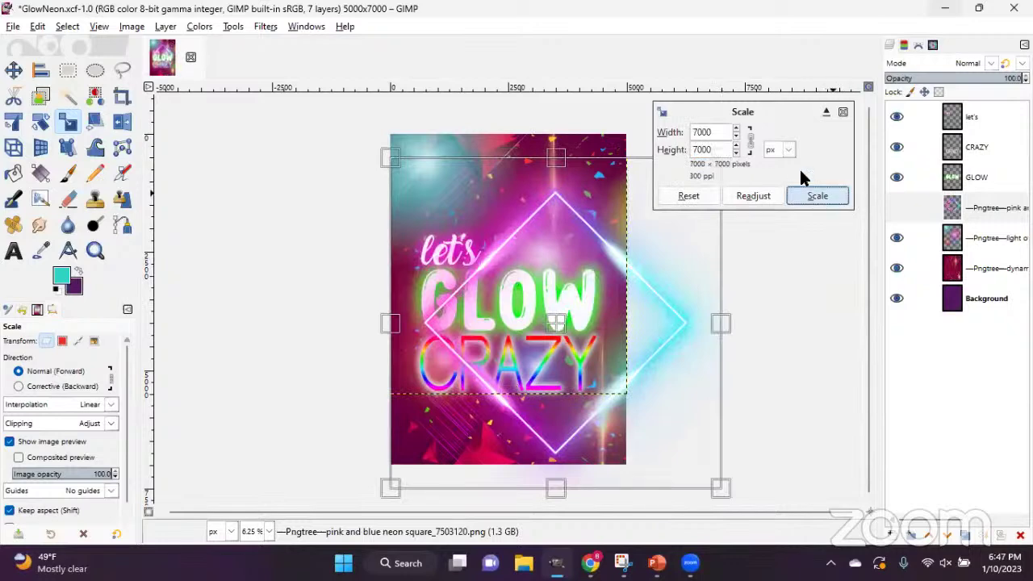
# Center the enlarged neon square horizontally and vertically on the canvas and move its layer below the Pngtree light layer.
pyautogui.click(42, 70)
pyautogui.click(676, 184)
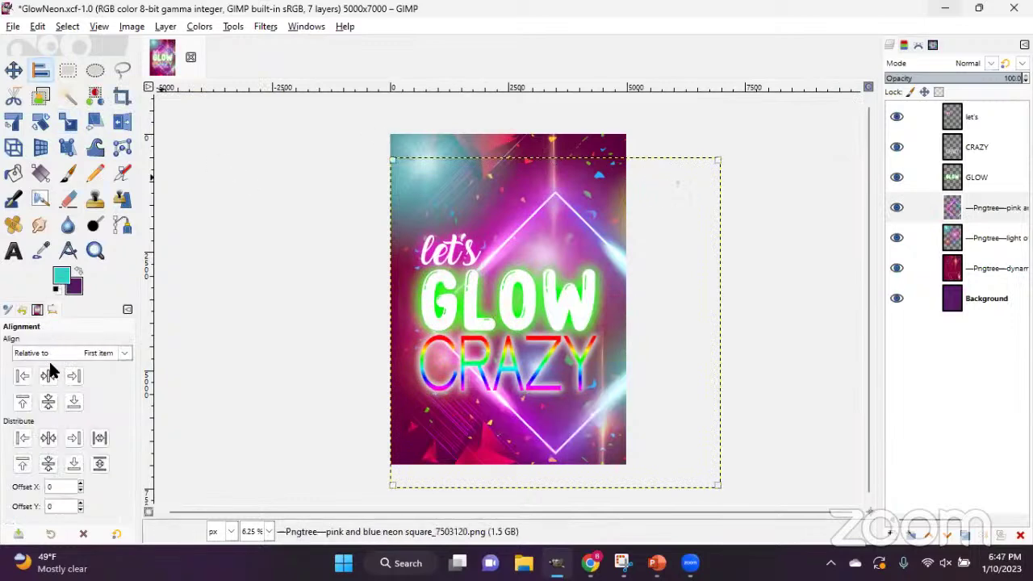
pyautogui.click(49, 400)
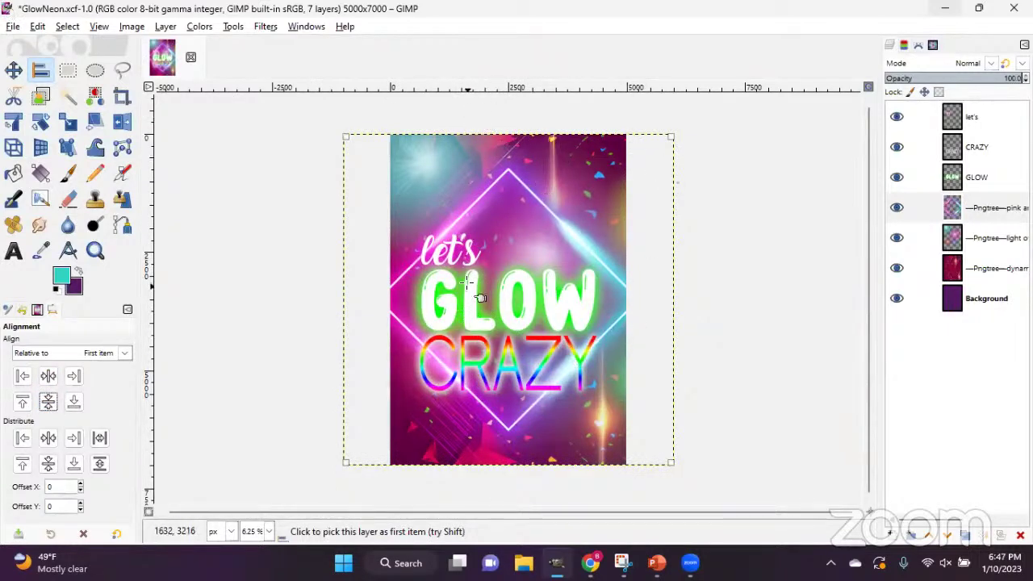
pyautogui.moveTo(964, 206); pyautogui.dragTo(972, 253)
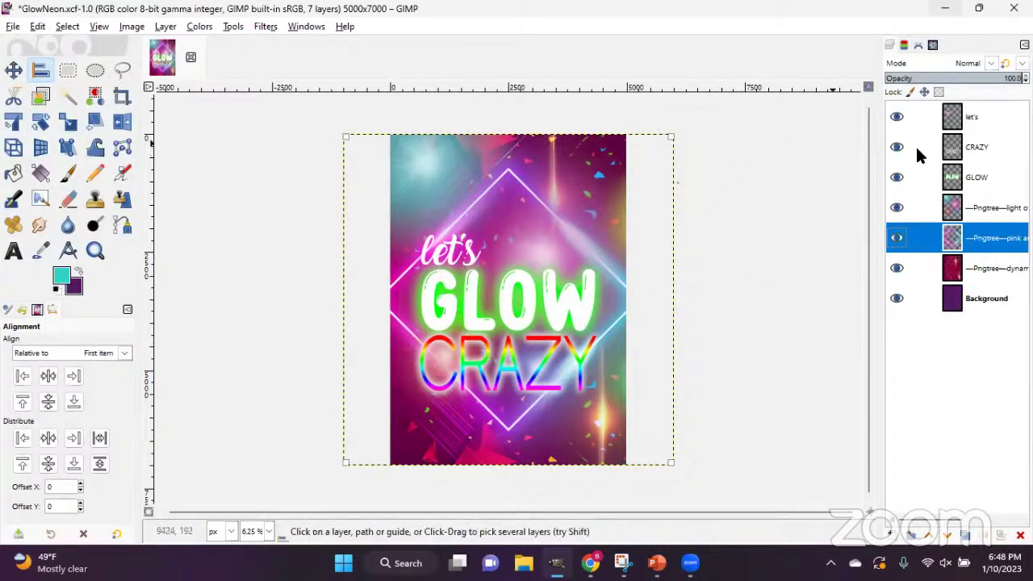
# Delete the solid purple Background layer at the bottom of the layer stack.
pyautogui.click(963, 311)
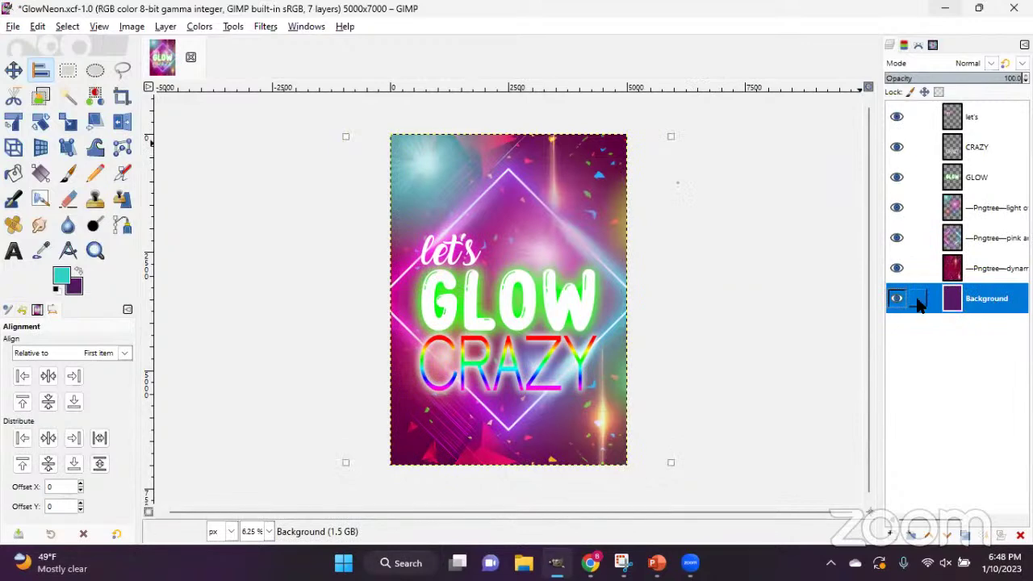
pyautogui.click(965, 266)
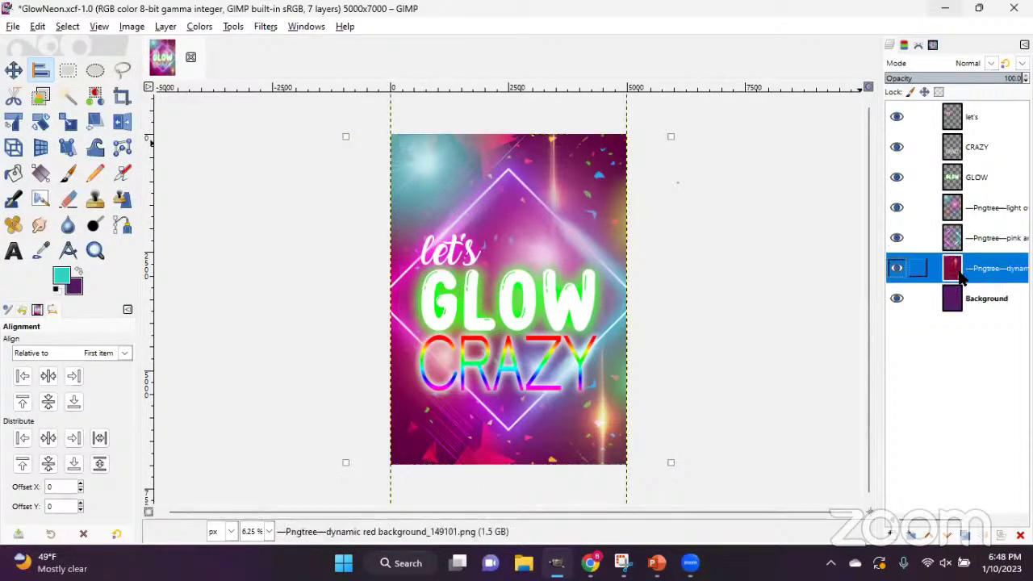
pyautogui.click(987, 311)
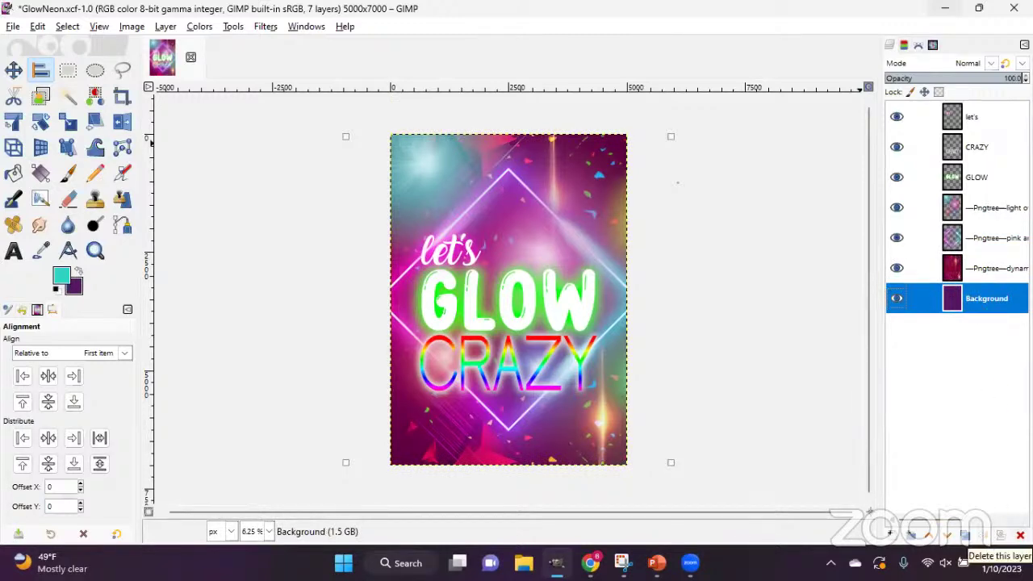
pyautogui.click(1020, 535)
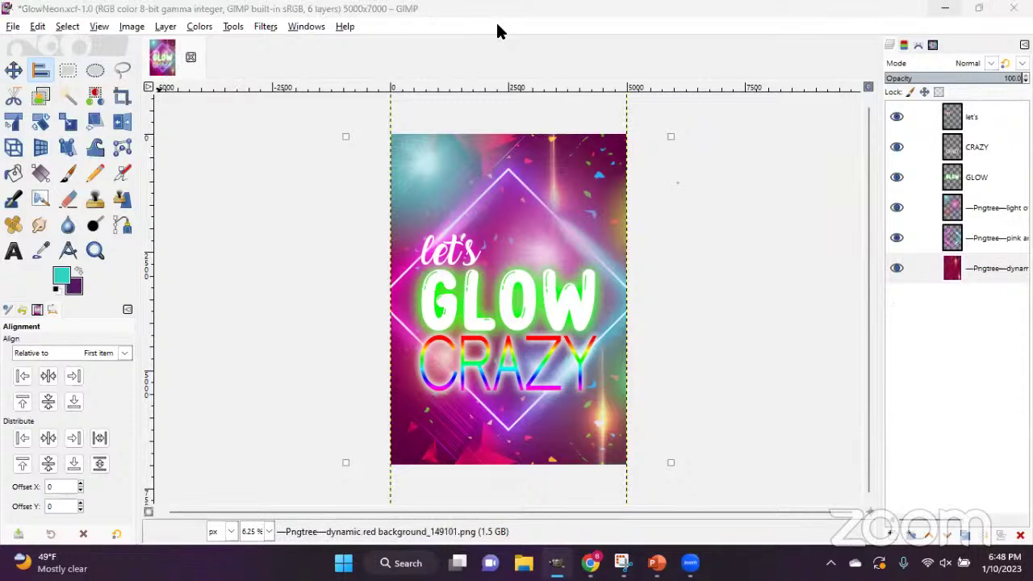
# Try reverting the modified GLOW layer to plain editable text, and undo that change.
pyautogui.click(971, 177)
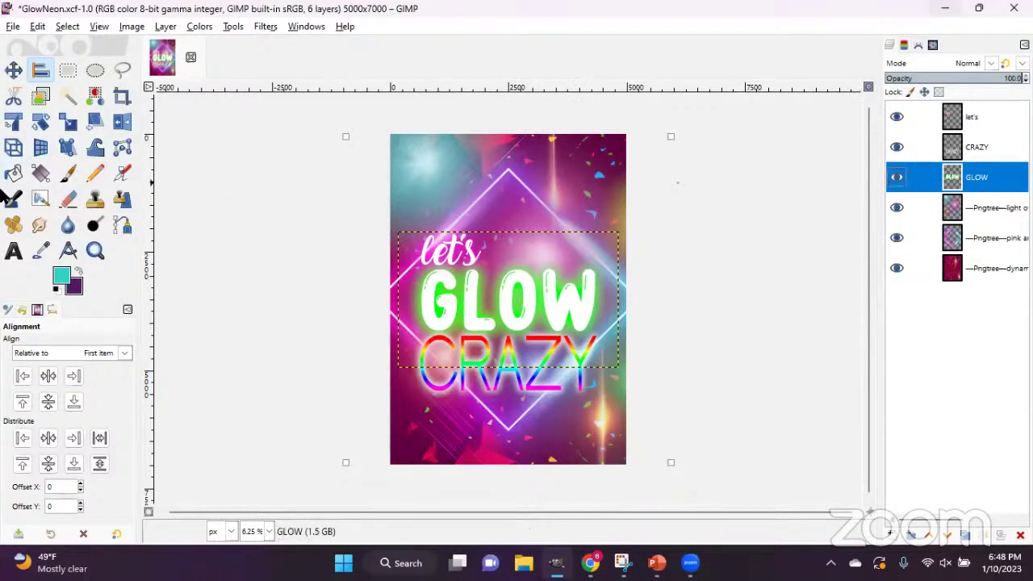
pyautogui.click(13, 251)
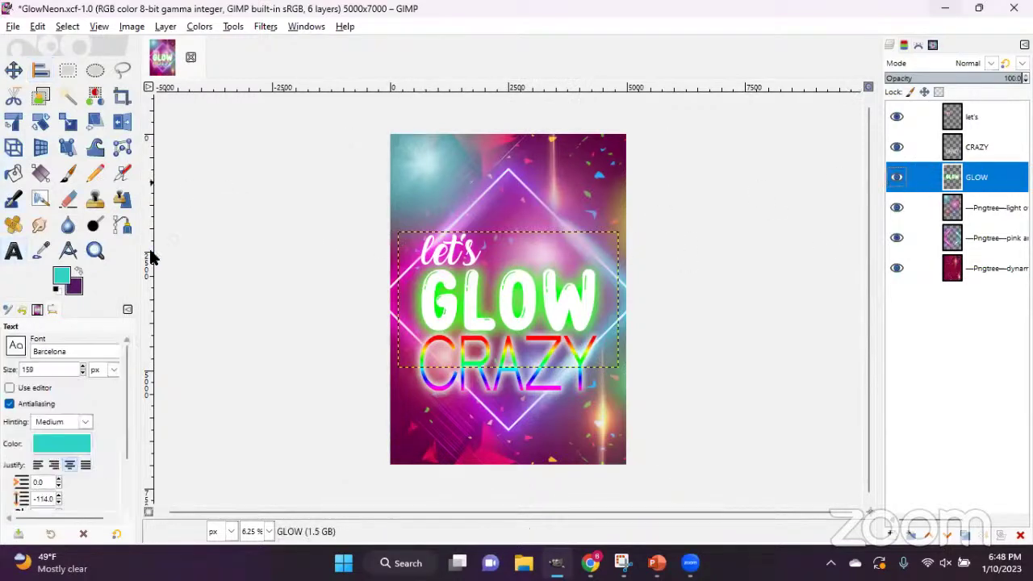
pyautogui.click(480, 309)
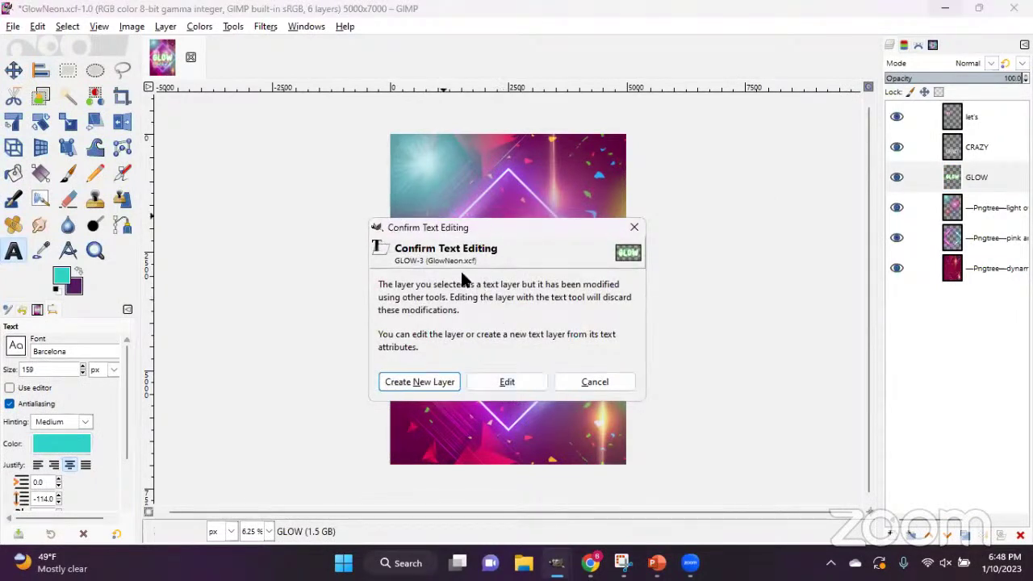
pyautogui.click(531, 384)
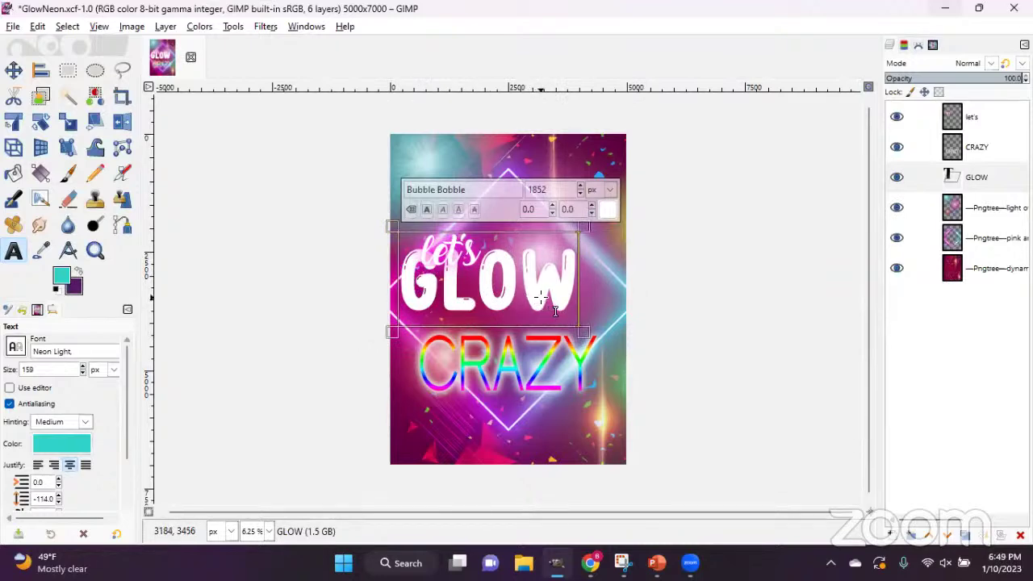
pyautogui.click(38, 26)
pyautogui.click(49, 44)
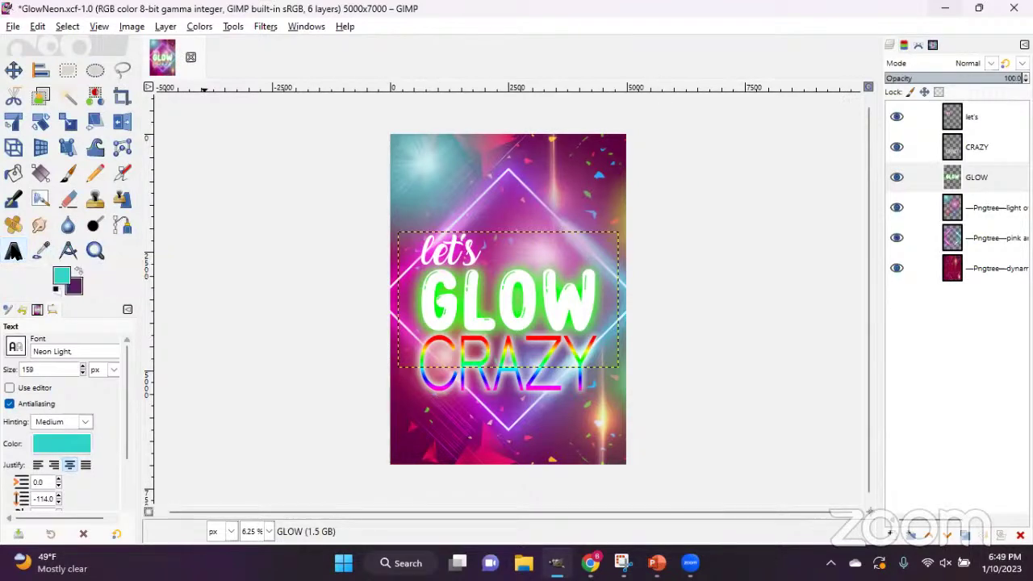
# Reopen GLOW as editable text, discarding its glow, and center it horizontally and vertically on the canvas.
pyautogui.click(489, 300)
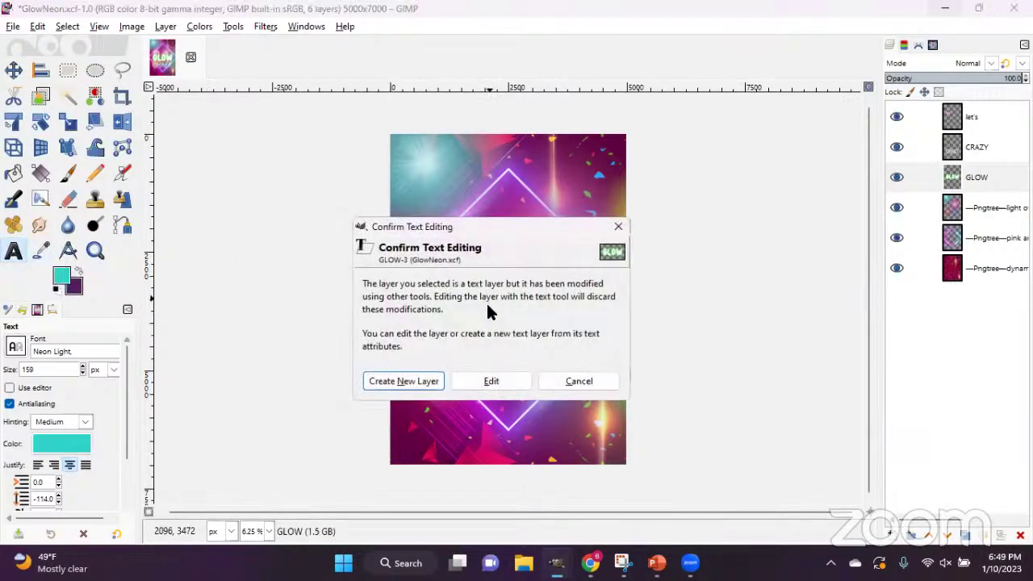
pyautogui.click(505, 373)
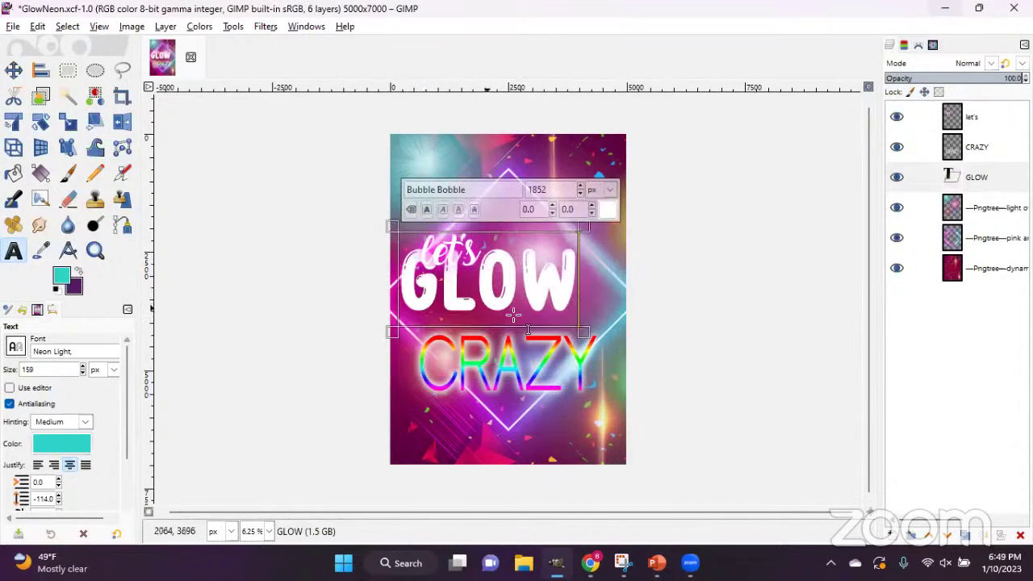
pyautogui.click(41, 70)
pyautogui.click(484, 267)
pyautogui.click(48, 376)
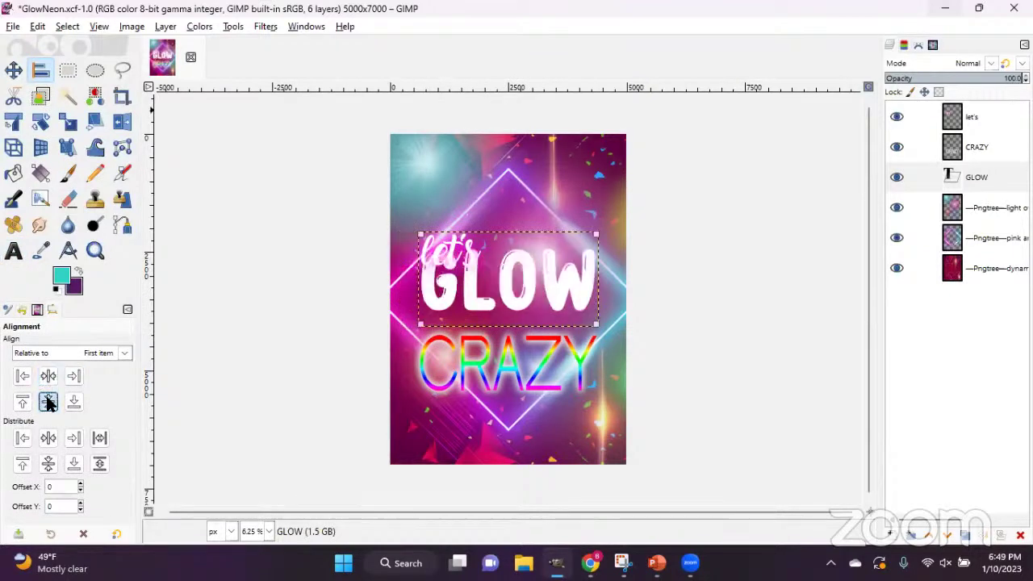
pyautogui.click(48, 401)
# Duplicate the plain GLOW text layer twice.
pyautogui.click(983, 179)
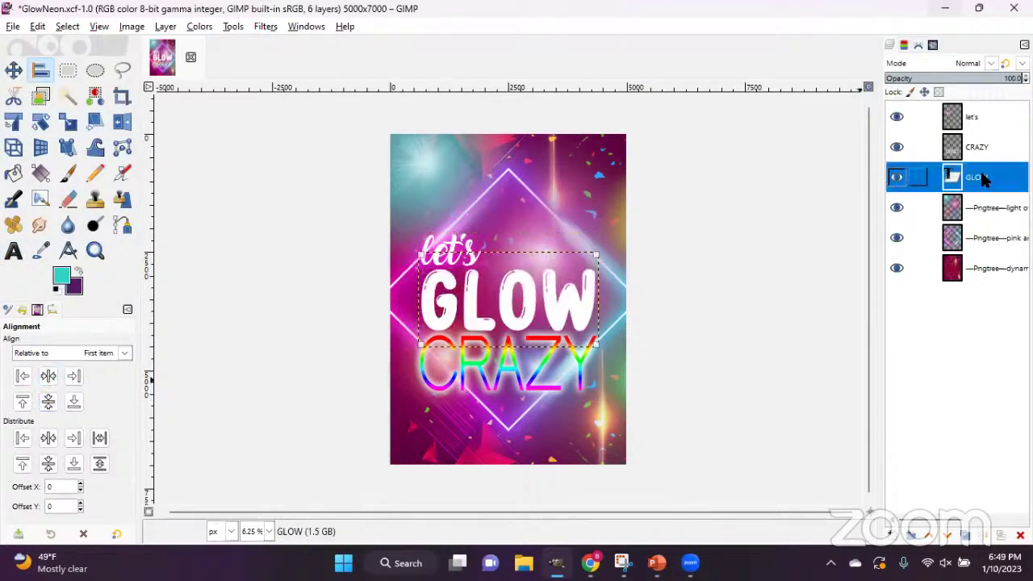
pyautogui.click(967, 542)
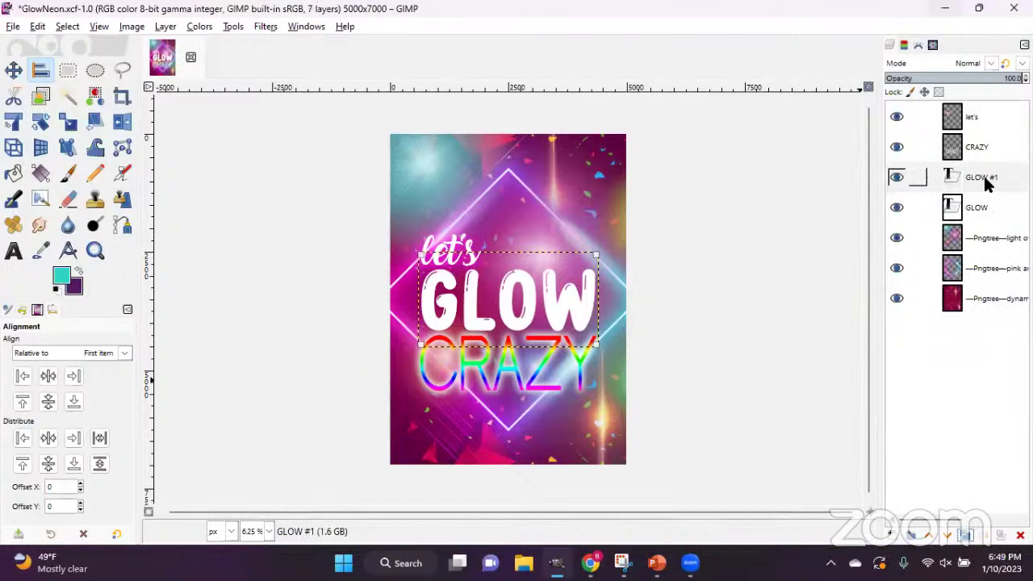
pyautogui.rightClick(986, 184)
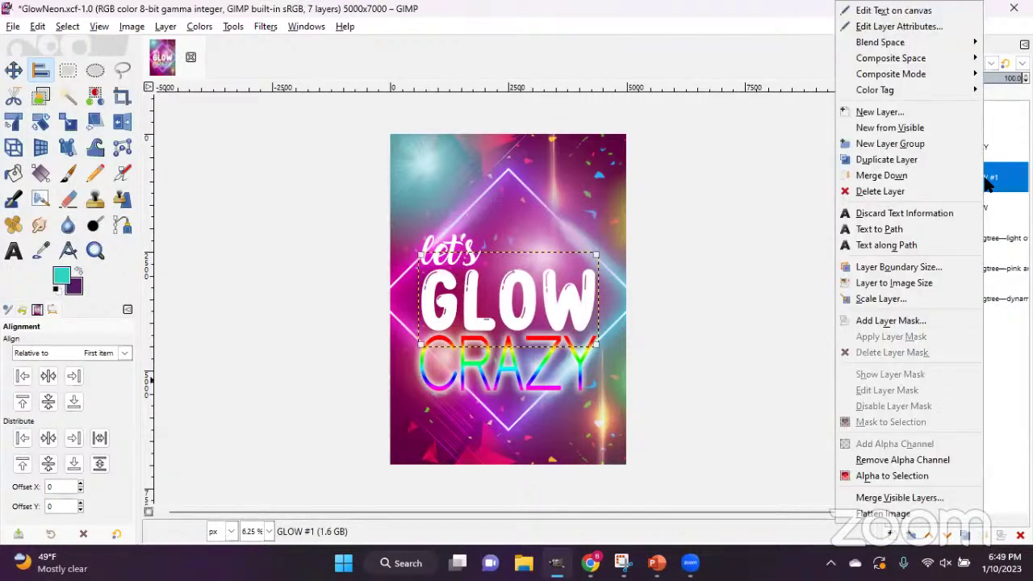
pyautogui.click(868, 164)
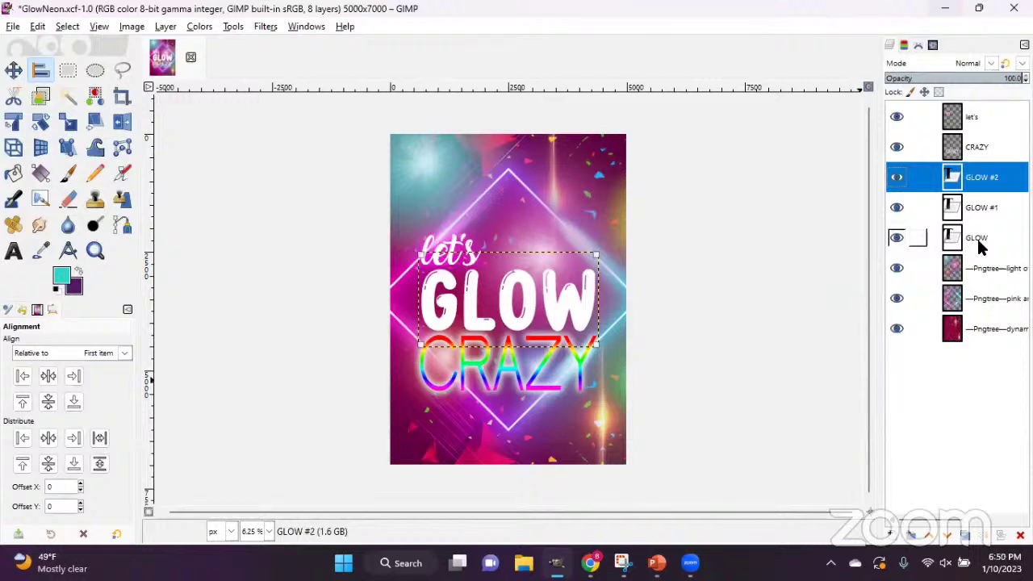
# Reopen the let's layer as editable text, discarding its modifications.
pyautogui.click(976, 117)
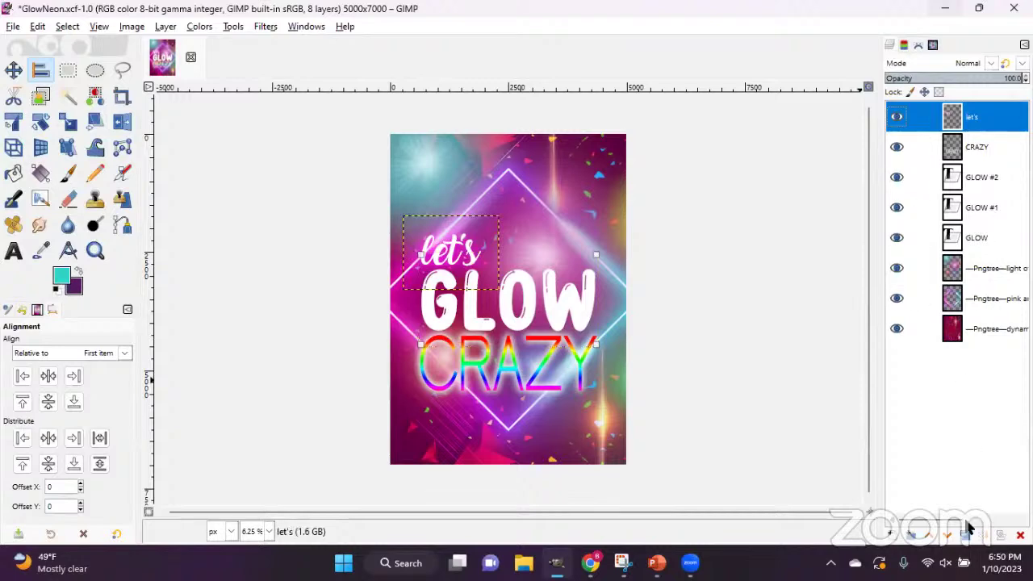
pyautogui.click(14, 251)
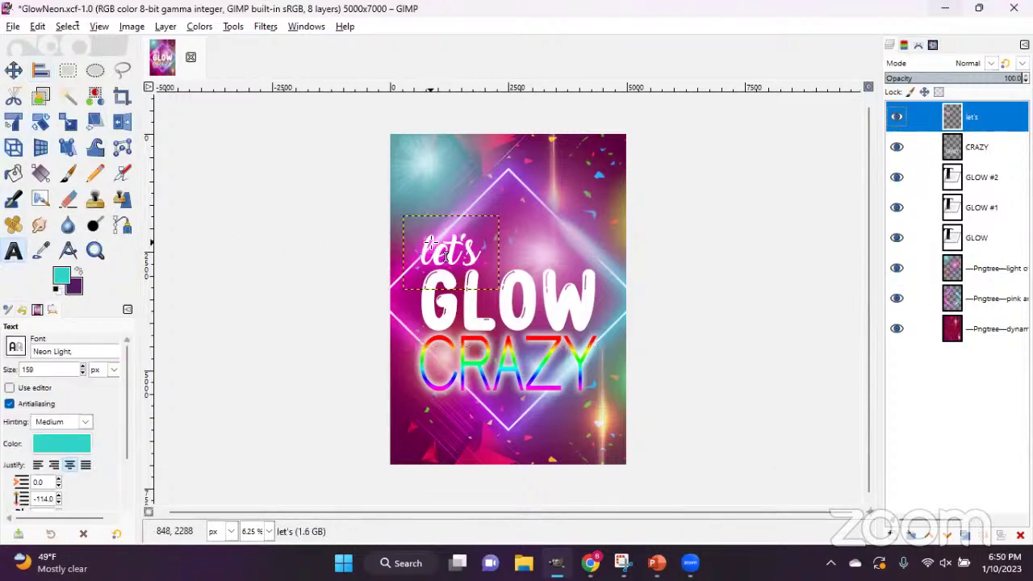
pyautogui.click(443, 256)
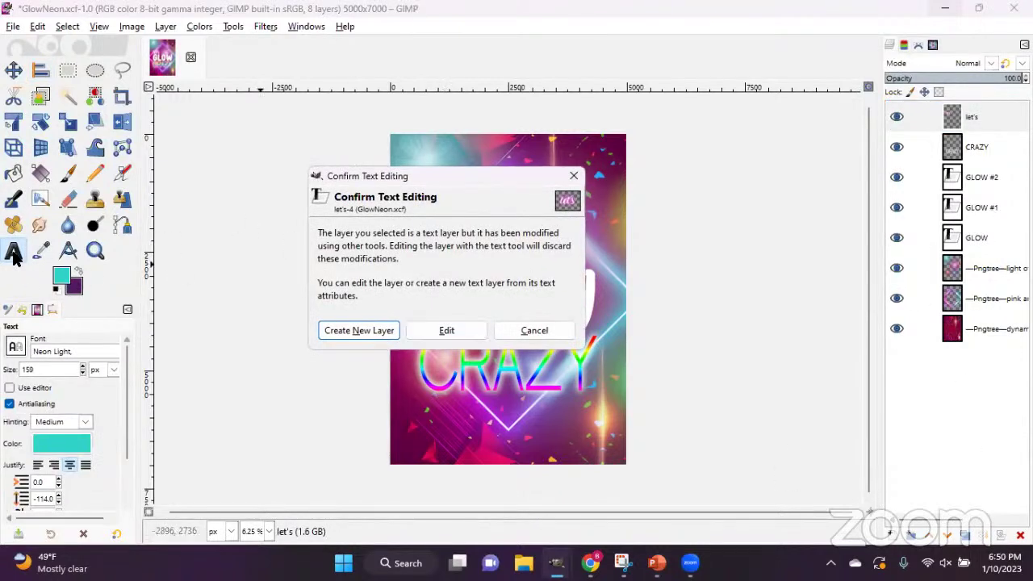
pyautogui.click(467, 326)
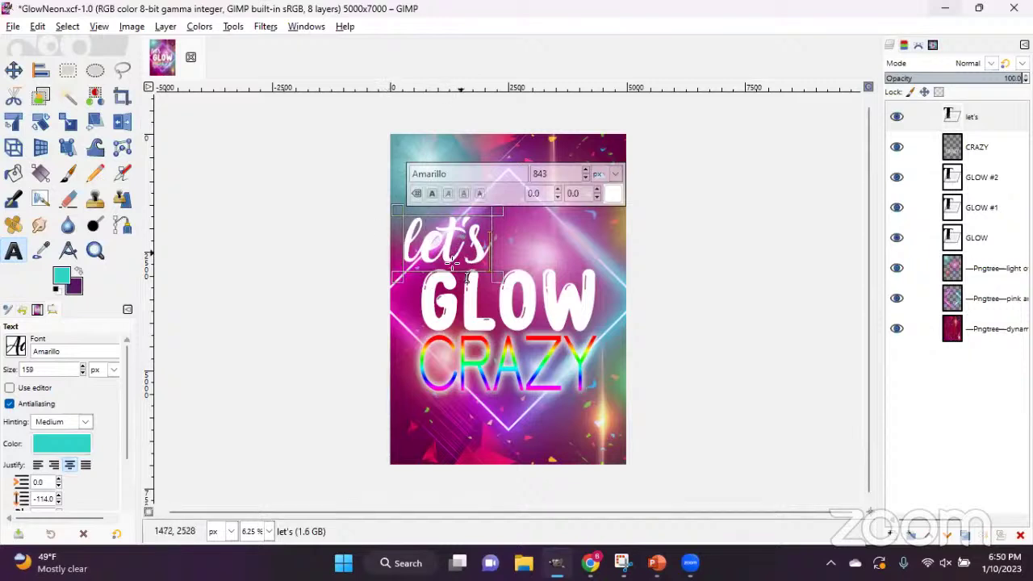
# Reduce the font size of the whole let's text to about 714 px.
pyautogui.tripleClick(457, 239)
pyautogui.click(585, 178)
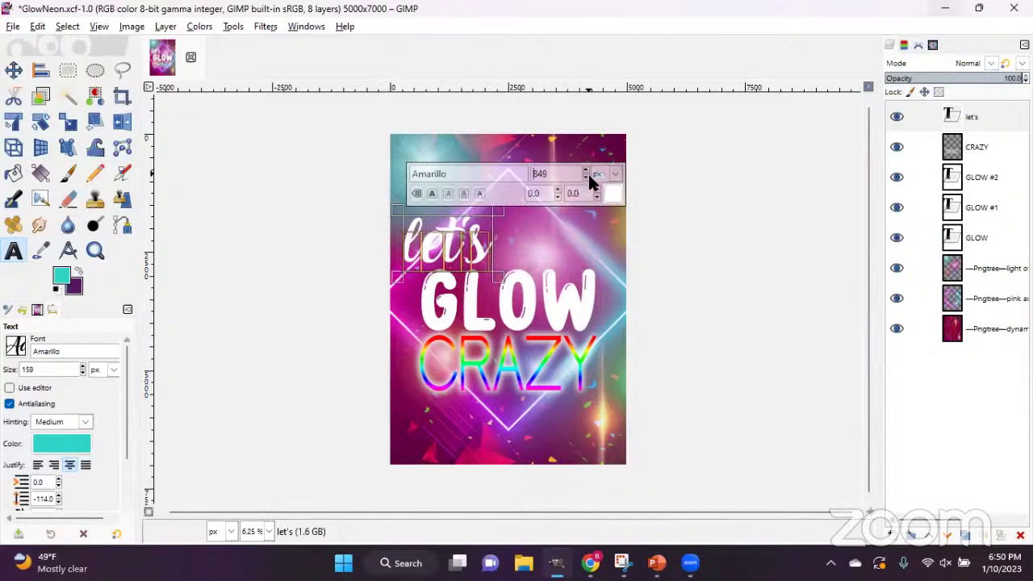
pyautogui.moveTo(585, 177); pyautogui.dragTo(585, 178)
pyautogui.click(584, 179)
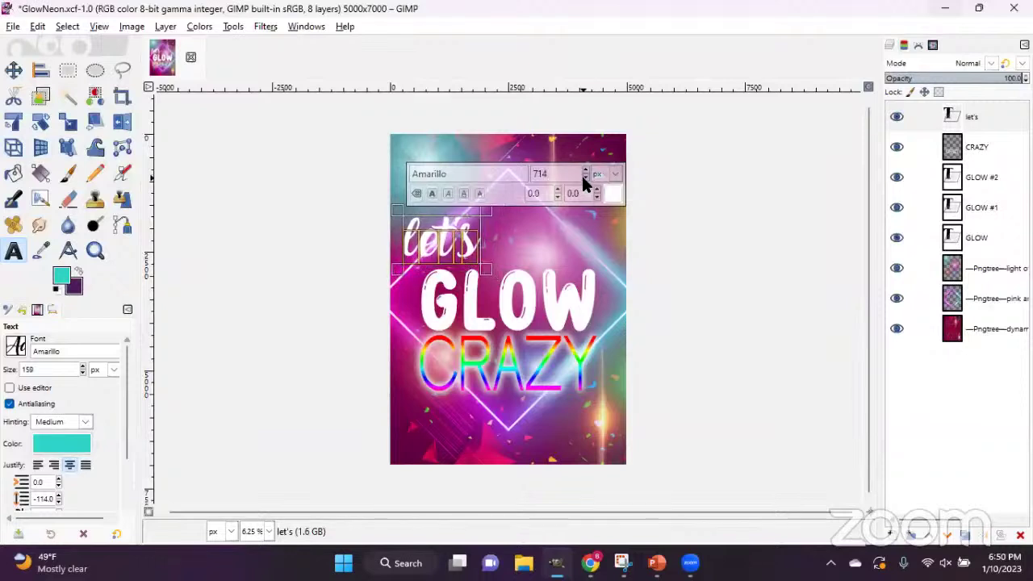
# Move the let's text to just above the start of GLOW, and duplicate its layer.
pyautogui.click(13, 70)
pyautogui.moveTo(419, 248); pyautogui.dragTo(437, 259)
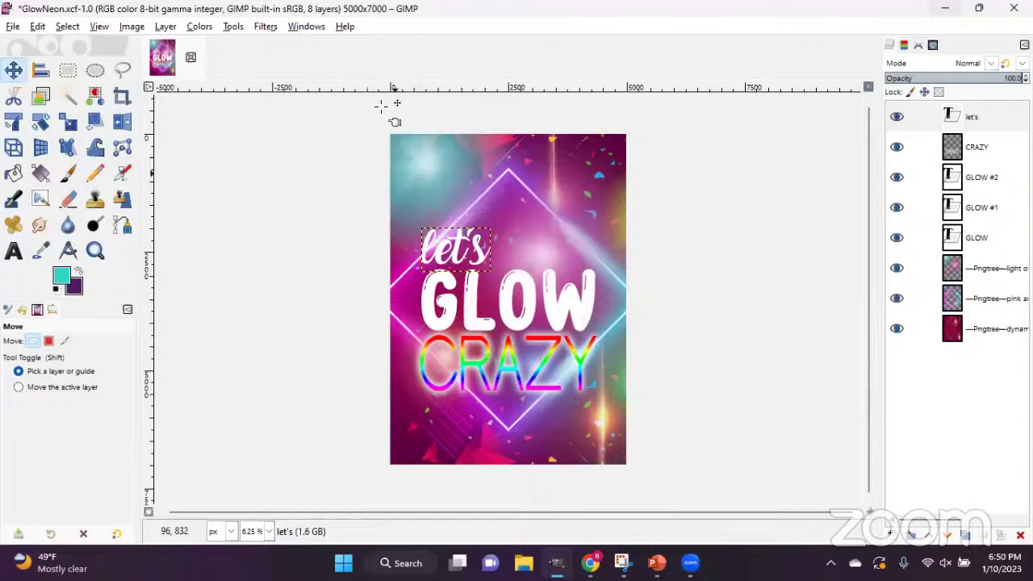
pyautogui.click(960, 534)
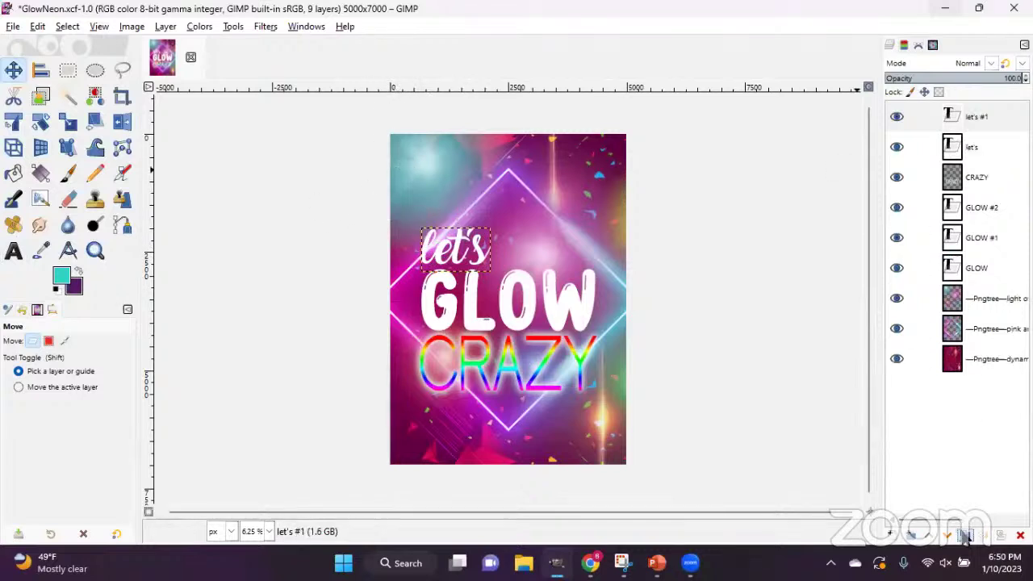
# Try reapplying the last drop shadow to the duplicated let's layer, and undo it.
pyautogui.click(264, 26)
pyautogui.click(281, 43)
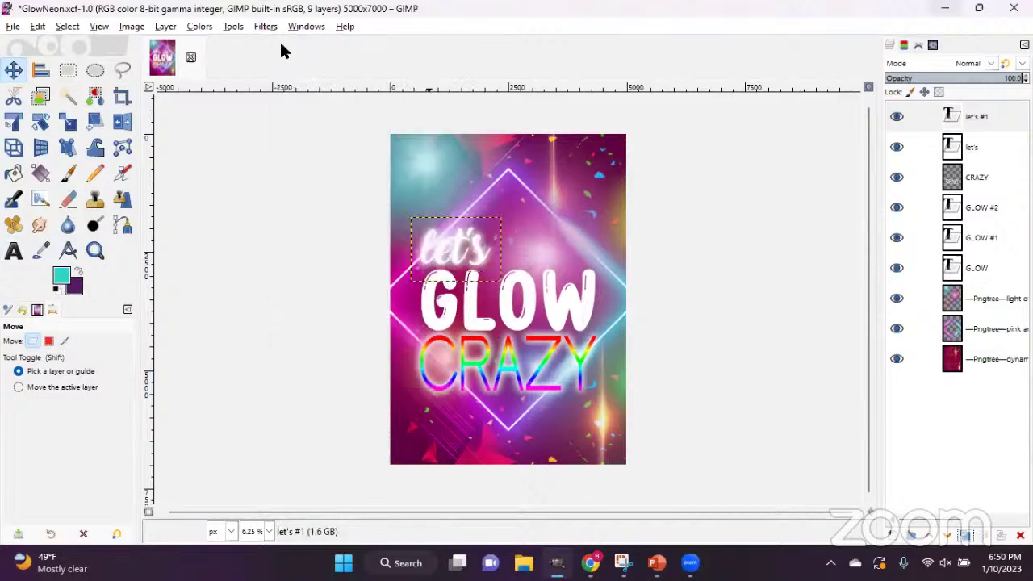
pyautogui.click(37, 26)
pyautogui.click(56, 43)
# Apply a drop shadow to let's #1 in yellow sampled from CRAZY, with offsets of 0.256, blur radius 121.12 and opacity 1.717.
pyautogui.click(263, 26)
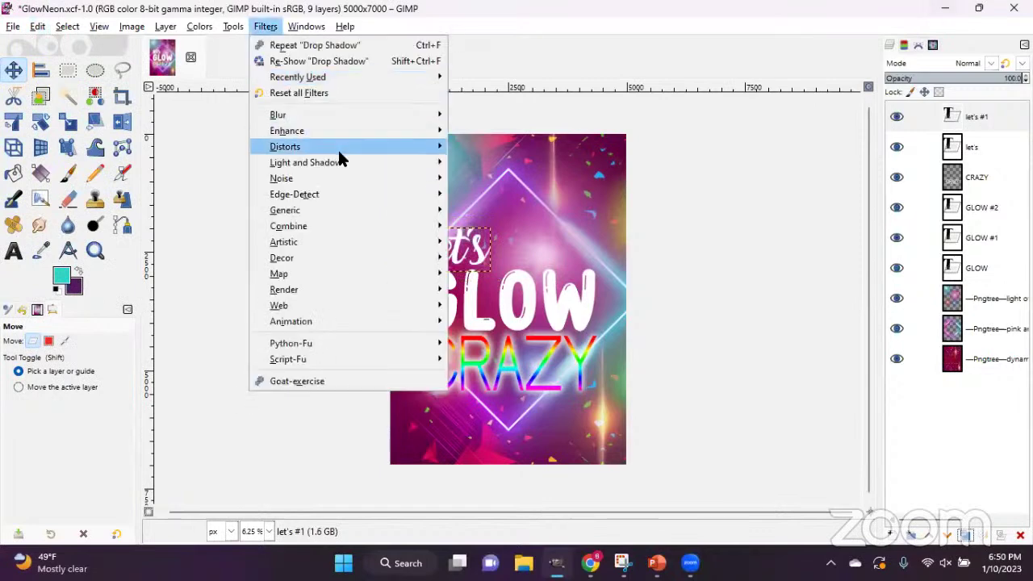
pyautogui.moveTo(338, 164)
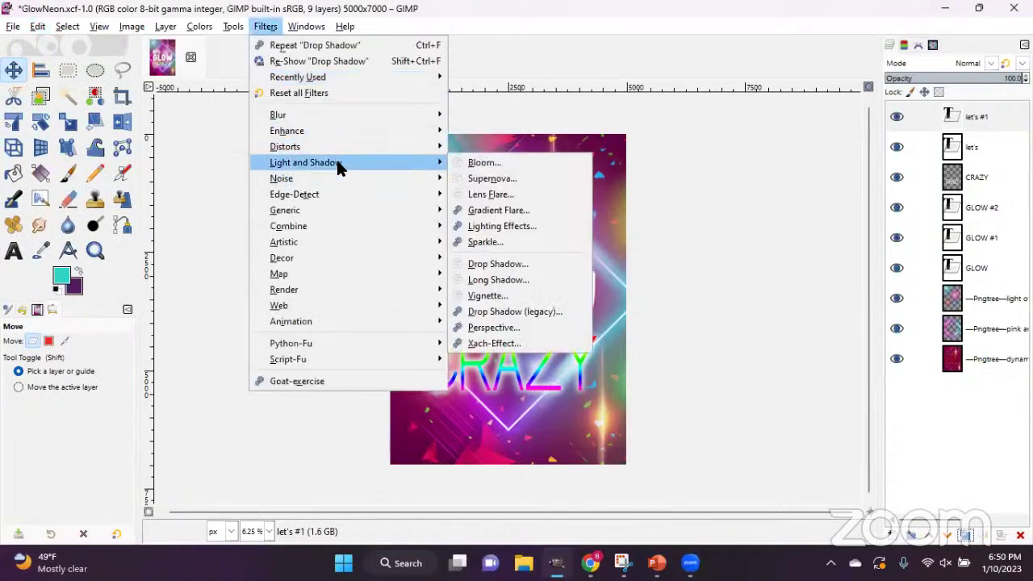
pyautogui.click(498, 264)
pyautogui.click(269, 297)
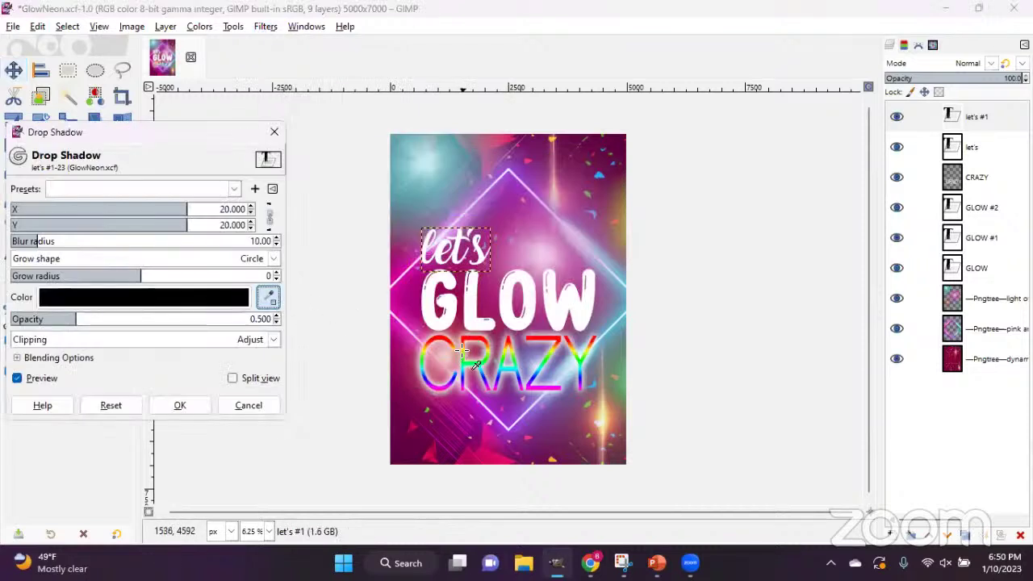
pyautogui.click(464, 355)
pyautogui.moveTo(164, 210); pyautogui.dragTo(127, 210)
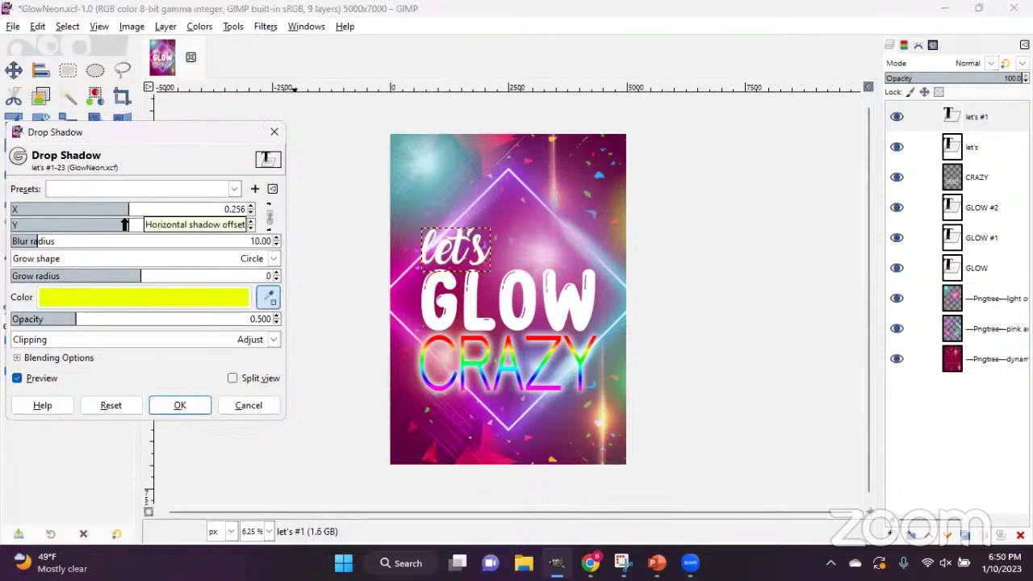
pyautogui.moveTo(44, 238); pyautogui.dragTo(154, 245)
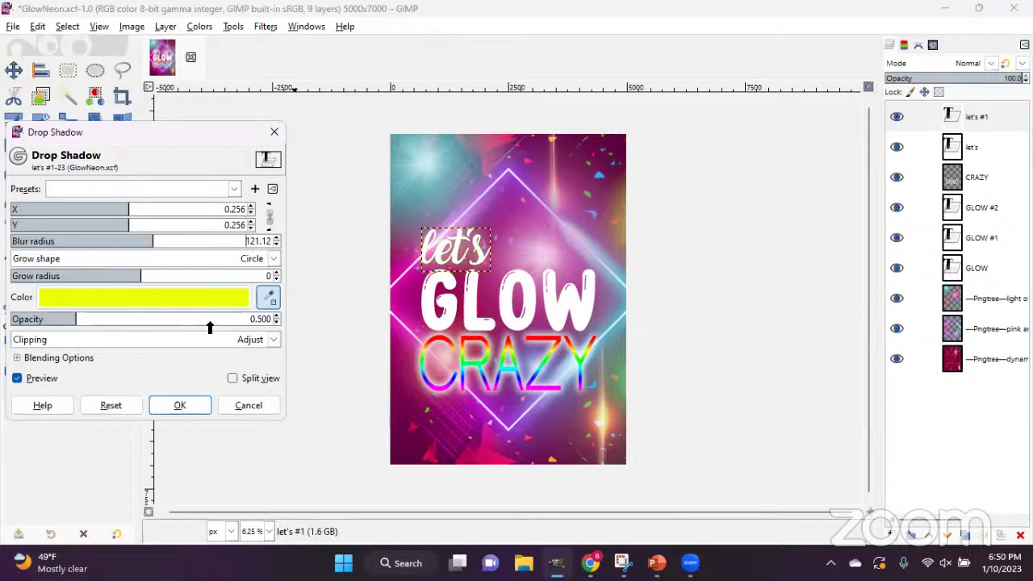
pyautogui.moveTo(73, 324); pyautogui.dragTo(234, 320)
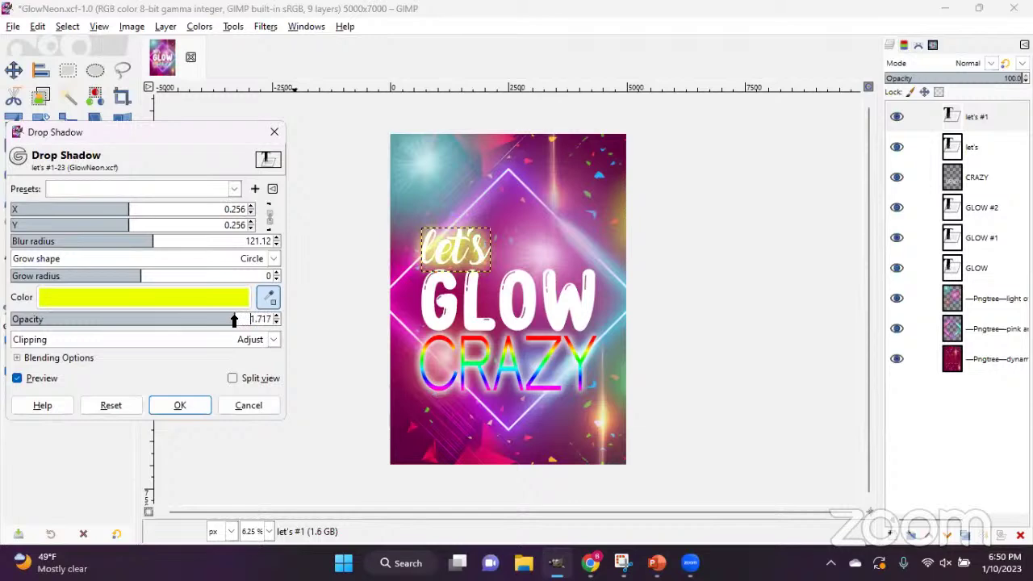
pyautogui.click(181, 405)
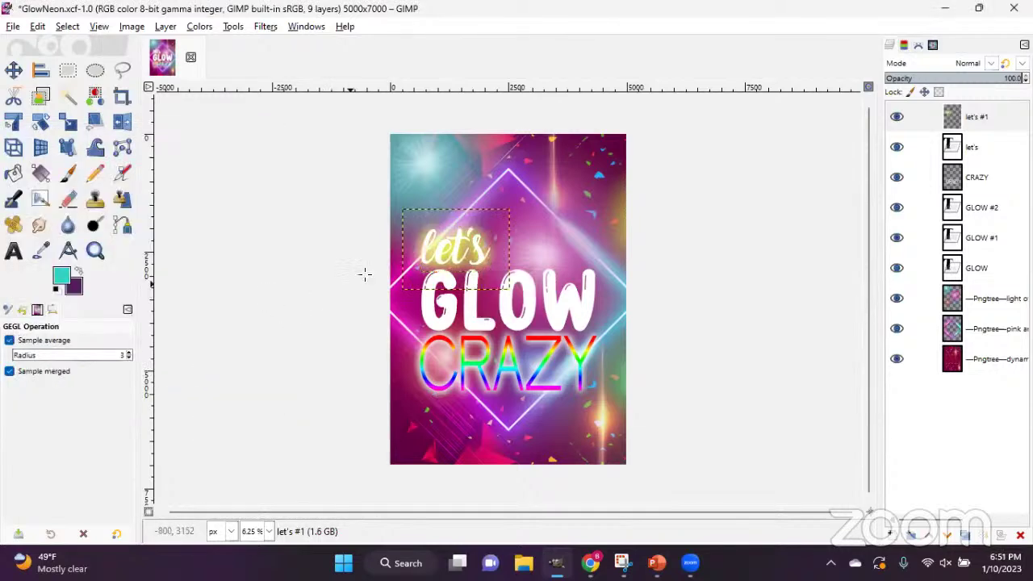
# Toggle the visibility of let's #1 to compare its yellow glow with the plain text, leaving it shown.
pyautogui.click(896, 116)
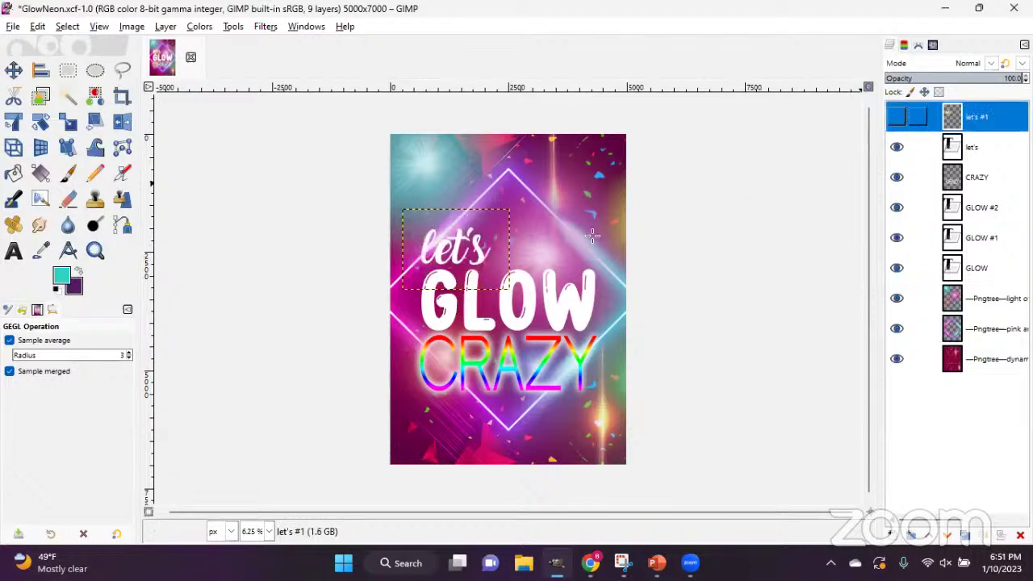
pyautogui.click(952, 156)
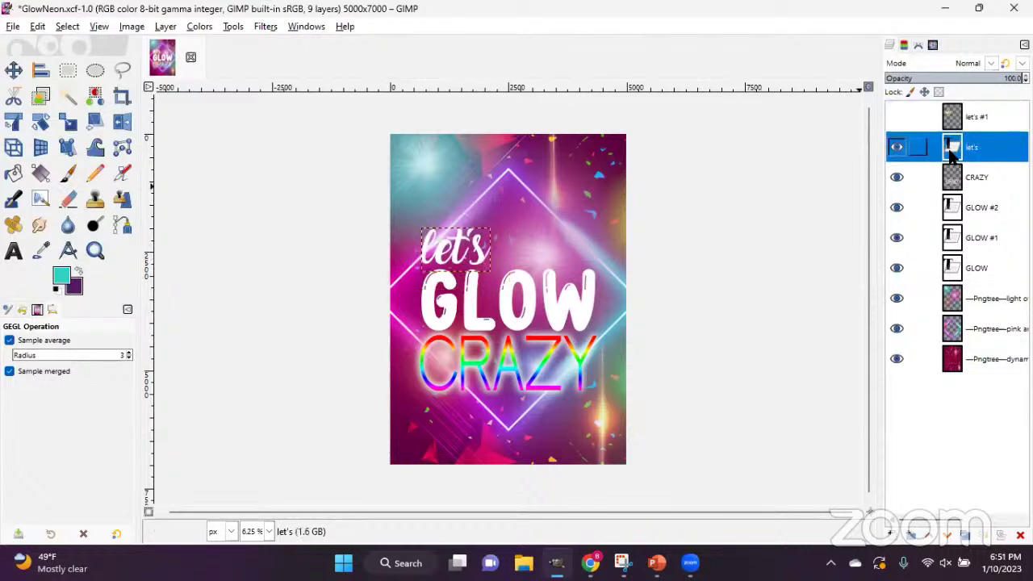
pyautogui.click(895, 116)
pyautogui.click(896, 117)
pyautogui.click(896, 117)
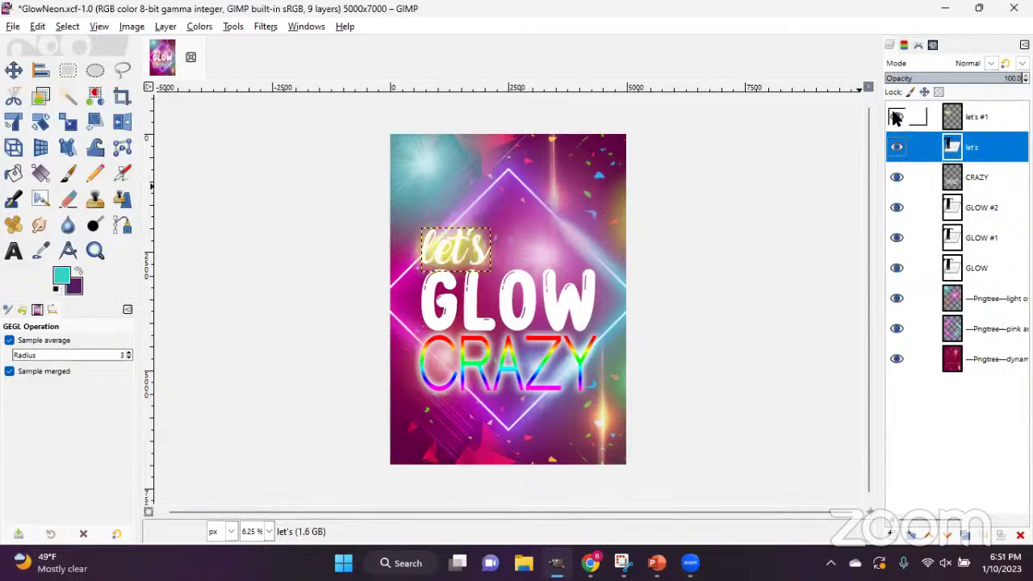
pyautogui.click(896, 117)
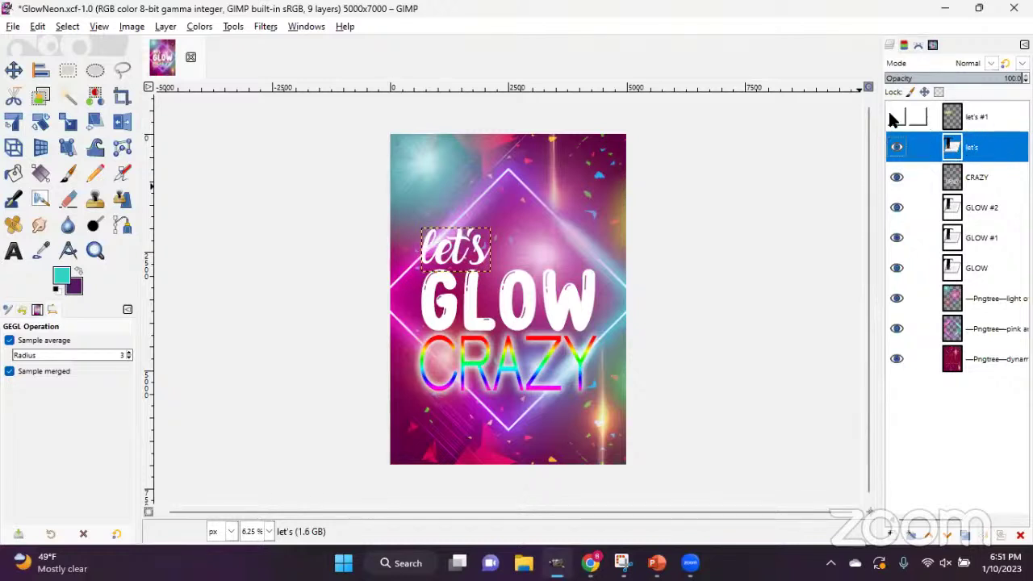
pyautogui.click(896, 117)
# Begin a drop shadow on the GLOW #2 layer and sample its color from the green in CRAZY.
pyautogui.click(922, 210)
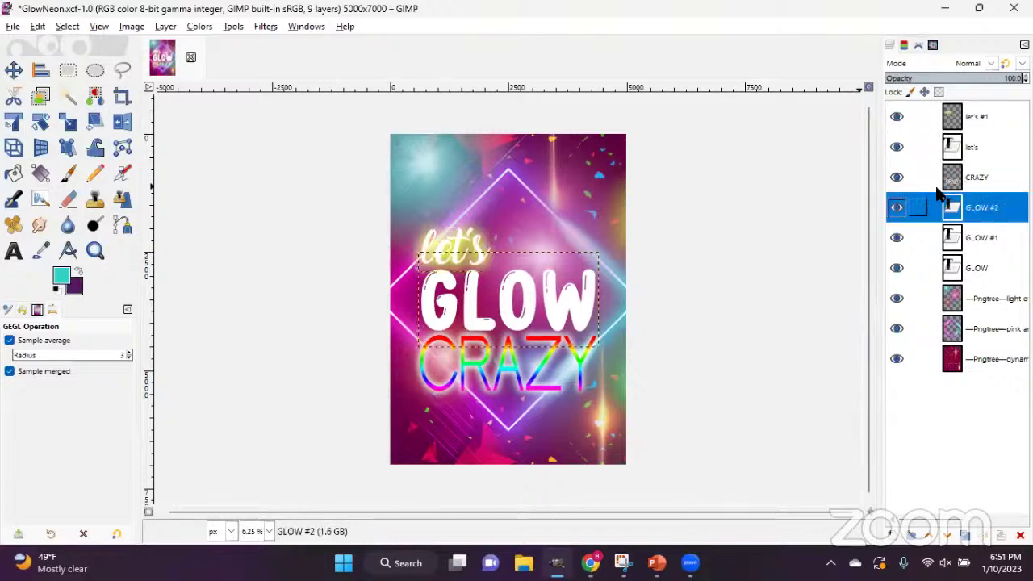
pyautogui.click(267, 29)
pyautogui.moveTo(310, 162)
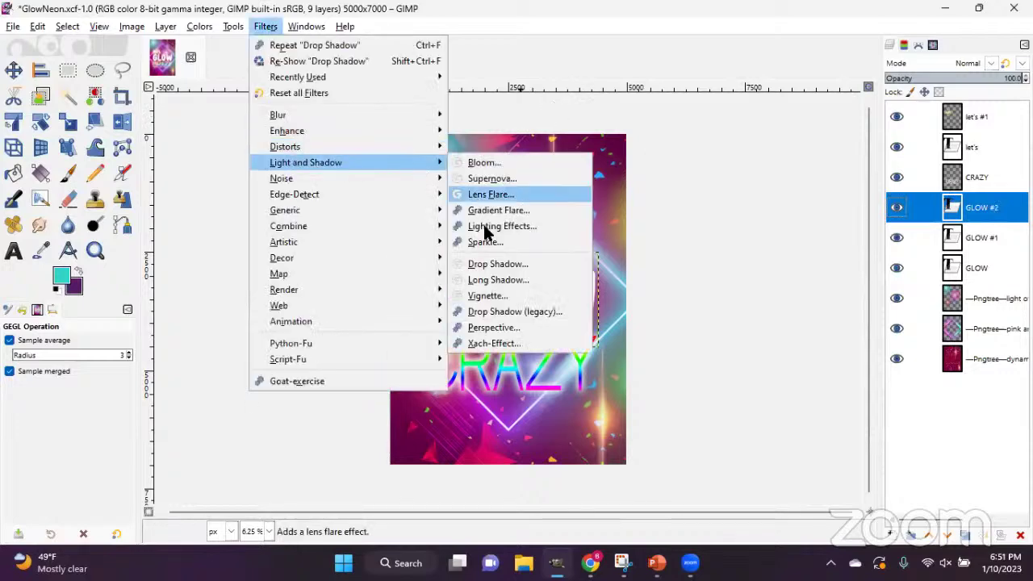
pyautogui.click(493, 264)
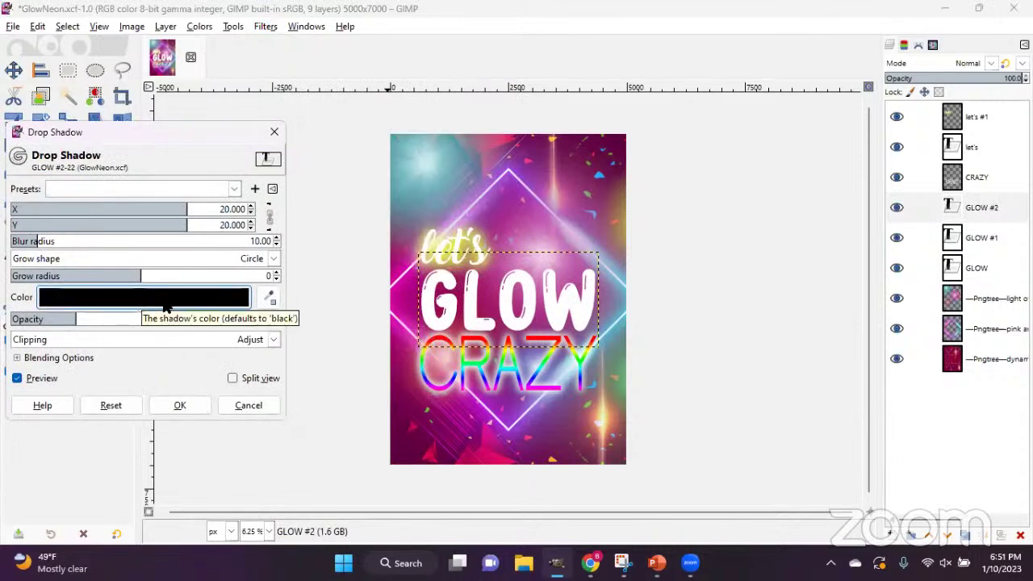
pyautogui.click(138, 306)
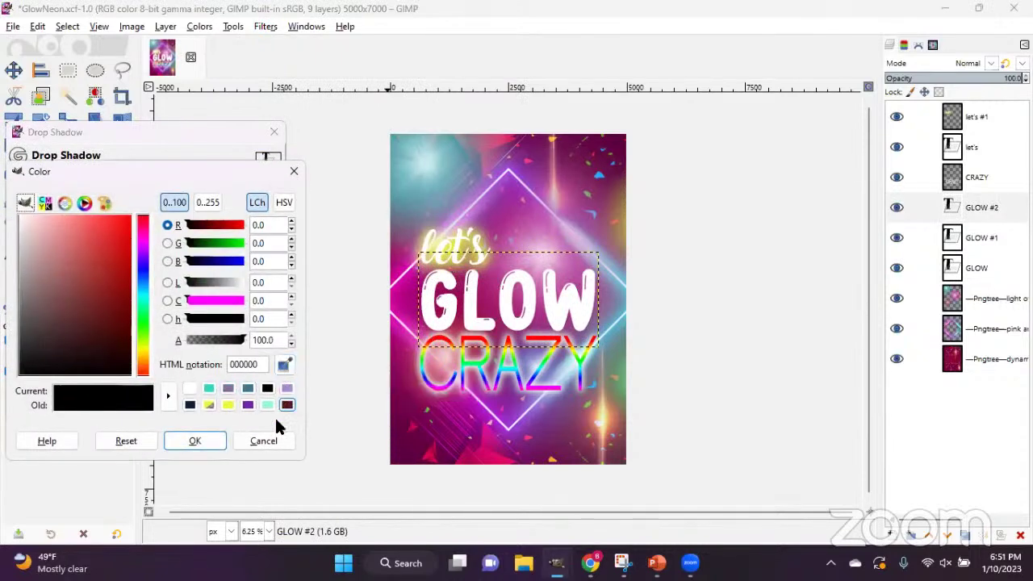
pyautogui.click(263, 441)
pyautogui.click(268, 297)
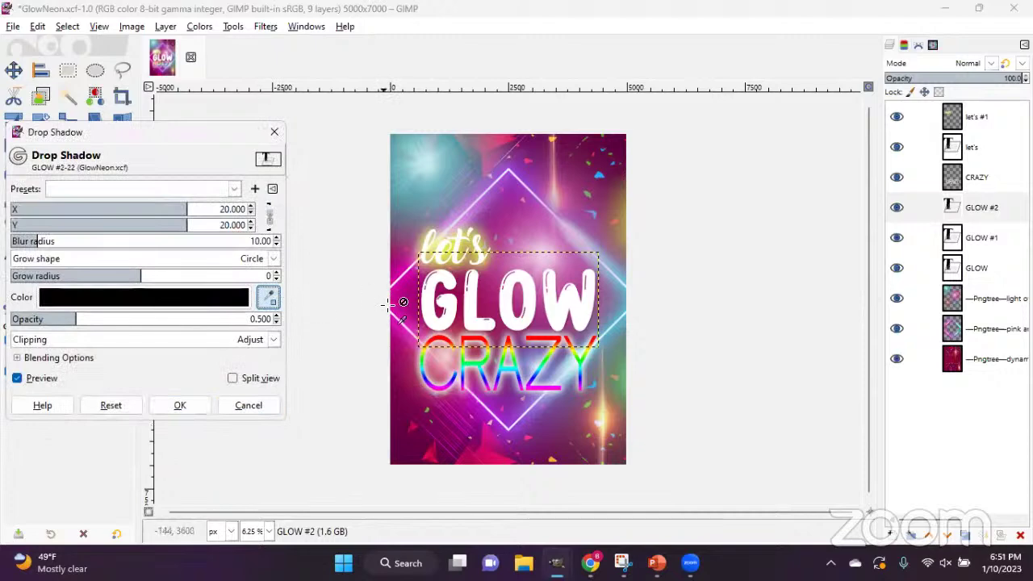
pyautogui.click(502, 359)
# Apply the green GLOW #2 shadow with offsets of 0.769, blur radius 129.87 and opacity 1.422, and compare the layer hidden and shown.
pyautogui.moveTo(144, 213); pyautogui.dragTo(130, 214)
pyautogui.moveTo(45, 242); pyautogui.dragTo(161, 246)
pyautogui.moveTo(64, 321); pyautogui.dragTo(196, 323)
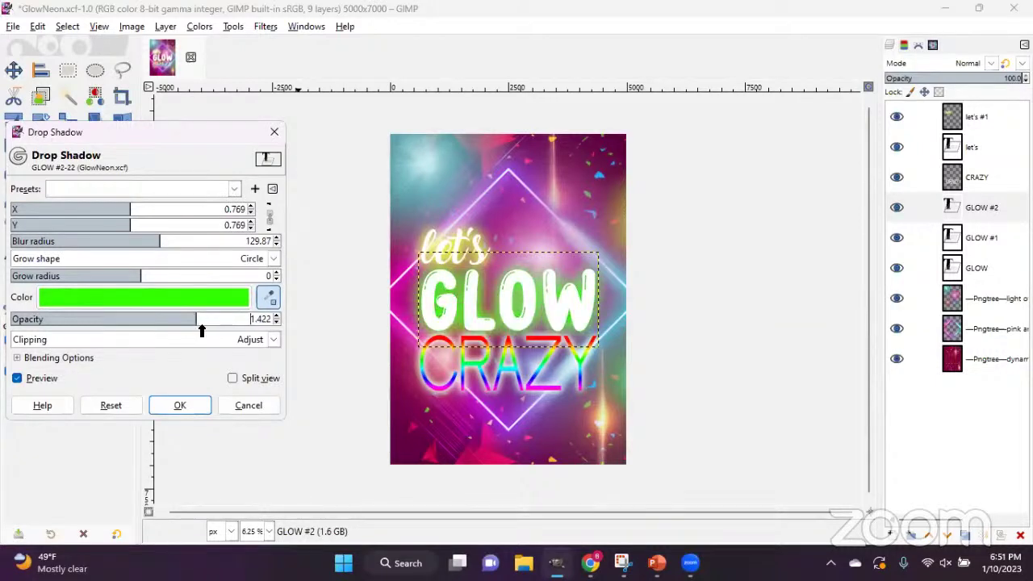
pyautogui.click(173, 406)
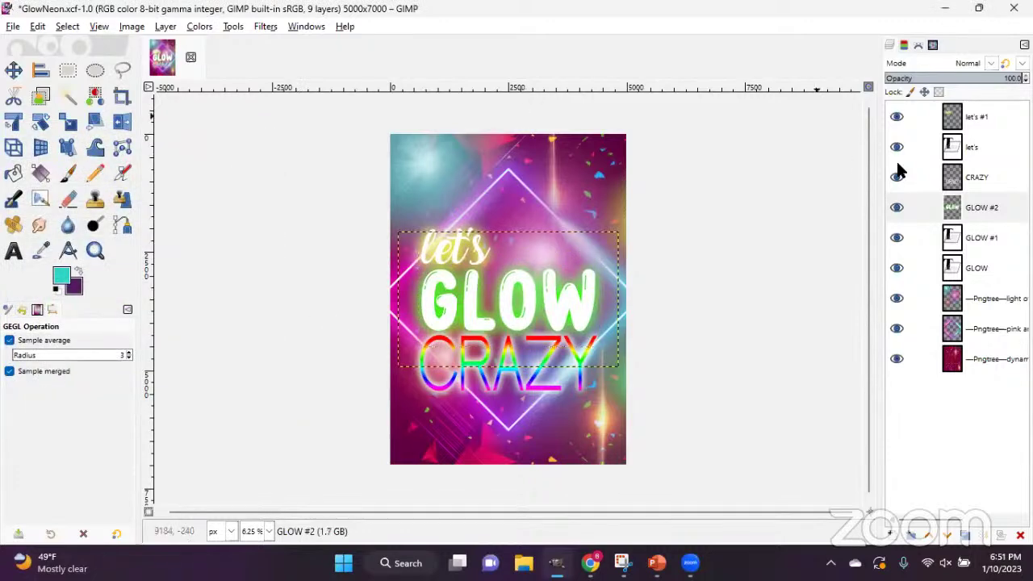
pyautogui.click(898, 209)
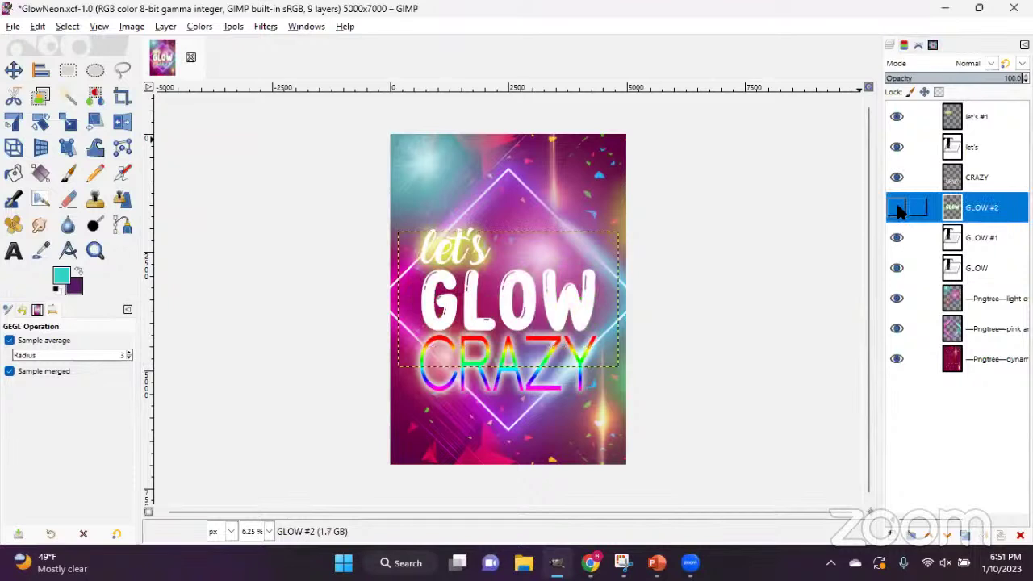
pyautogui.click(897, 208)
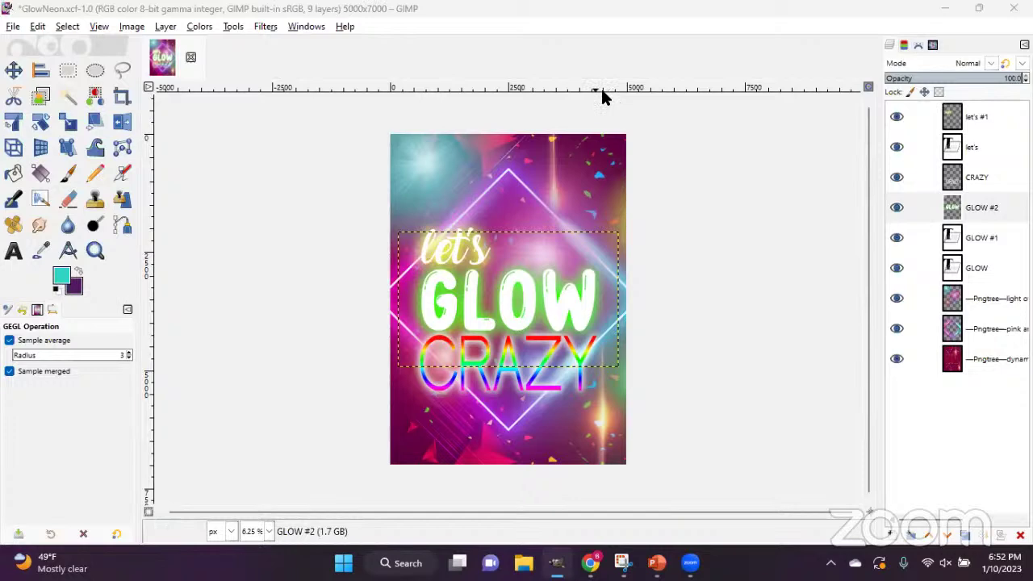
# Save the GlowNeon design and dismiss the unneeded Drop Shadow dialog without applying it.
pyautogui.click(13, 27)
pyautogui.click(32, 147)
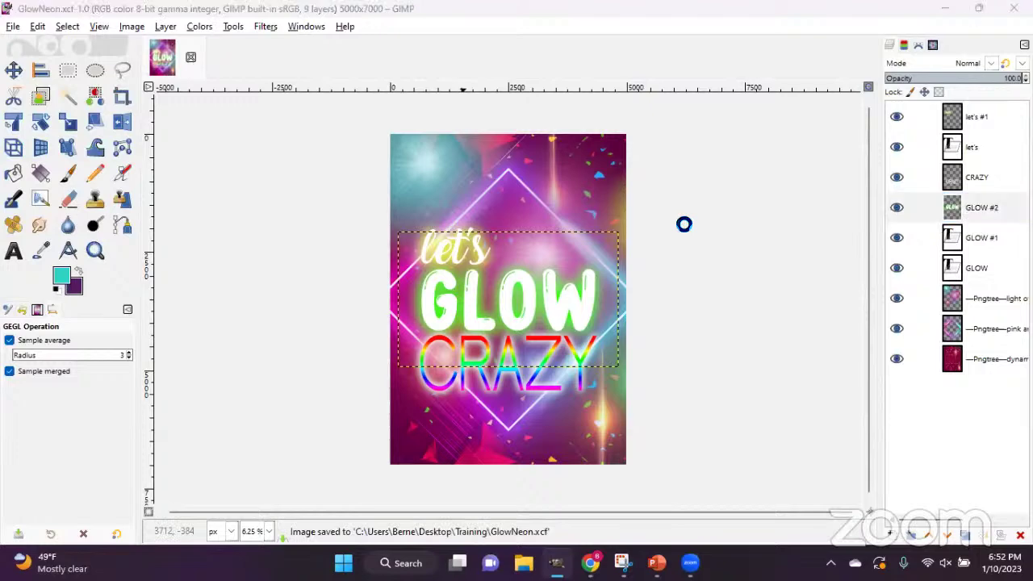
pyautogui.click(741, 264)
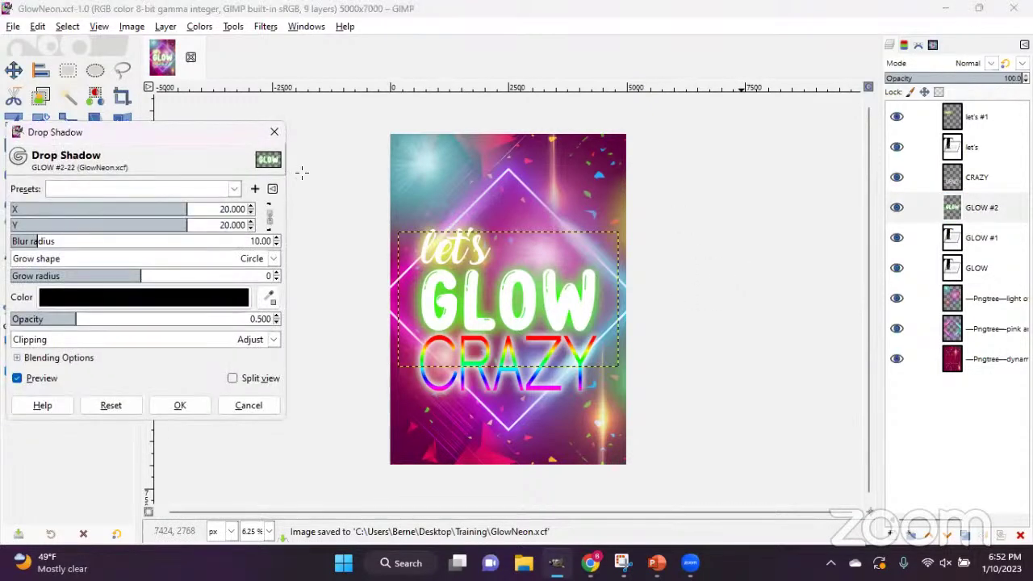
pyautogui.click(274, 131)
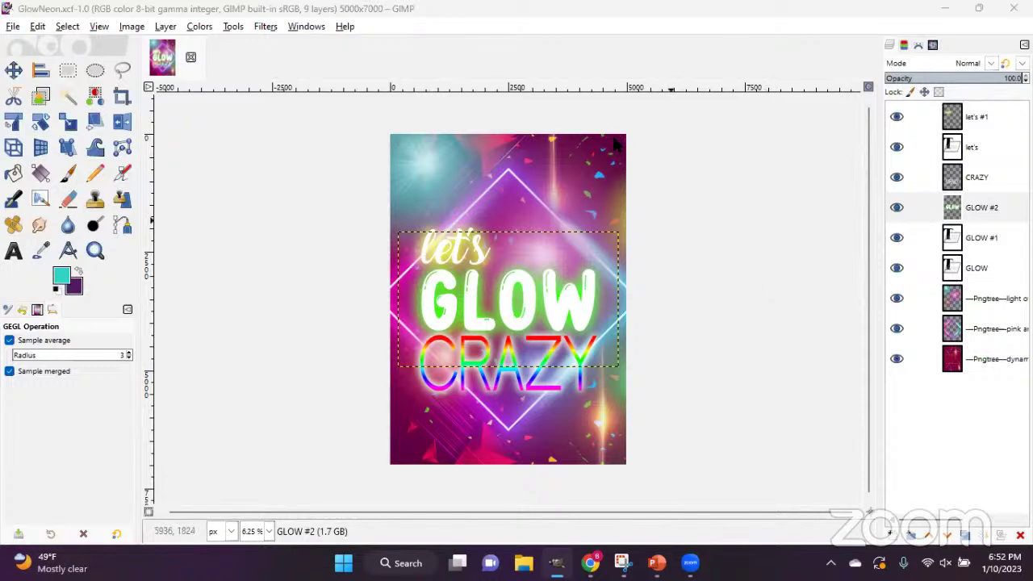
# Create a selection from the alpha of the CRAZY layer's lettering.
pyautogui.click(987, 365)
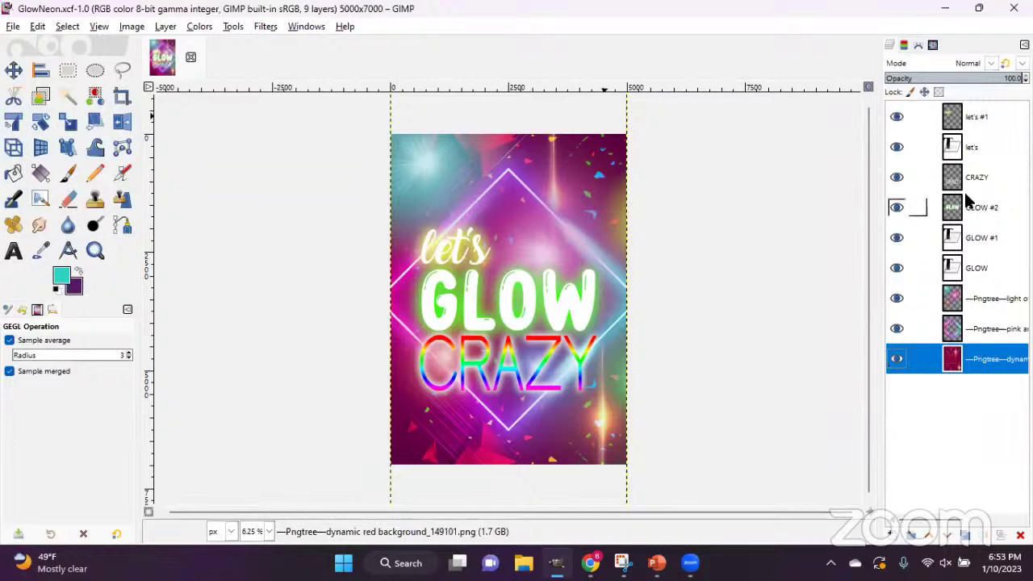
pyautogui.click(918, 178)
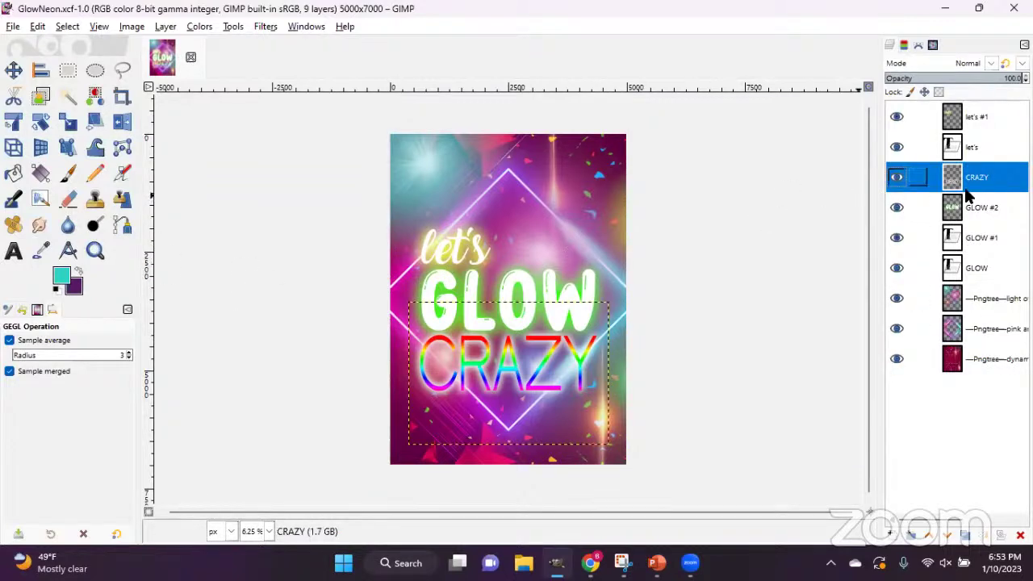
pyautogui.rightClick(913, 176)
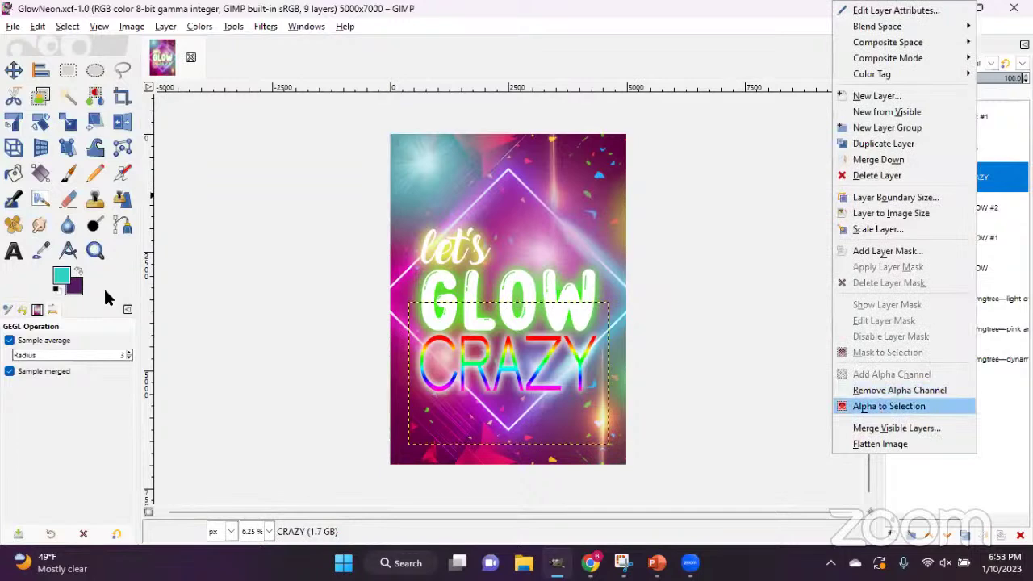
pyautogui.click(878, 406)
# Choose the Abstract 2 preset for the Gradient tool.
pyautogui.click(40, 177)
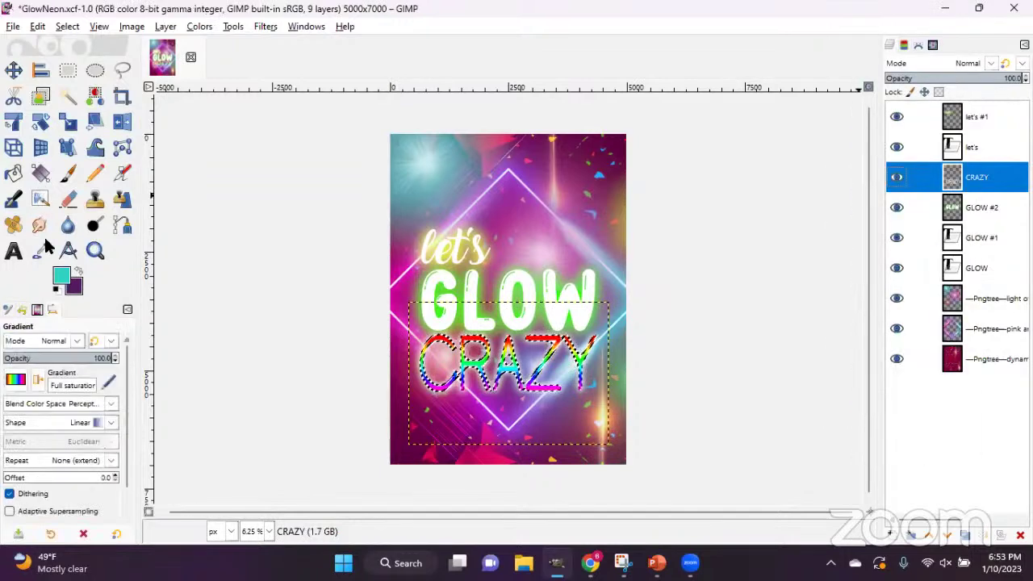
pyautogui.click(15, 379)
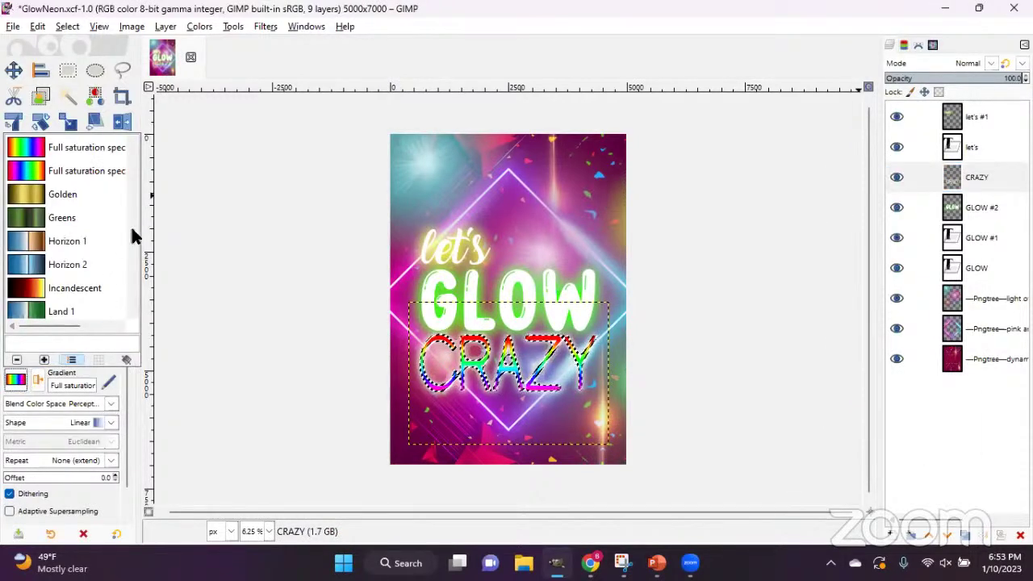
pyautogui.scroll(-5, 128, 230)
pyautogui.moveTo(132, 264); pyautogui.dragTo(146, 122)
pyautogui.scroll(2, 148, 121)
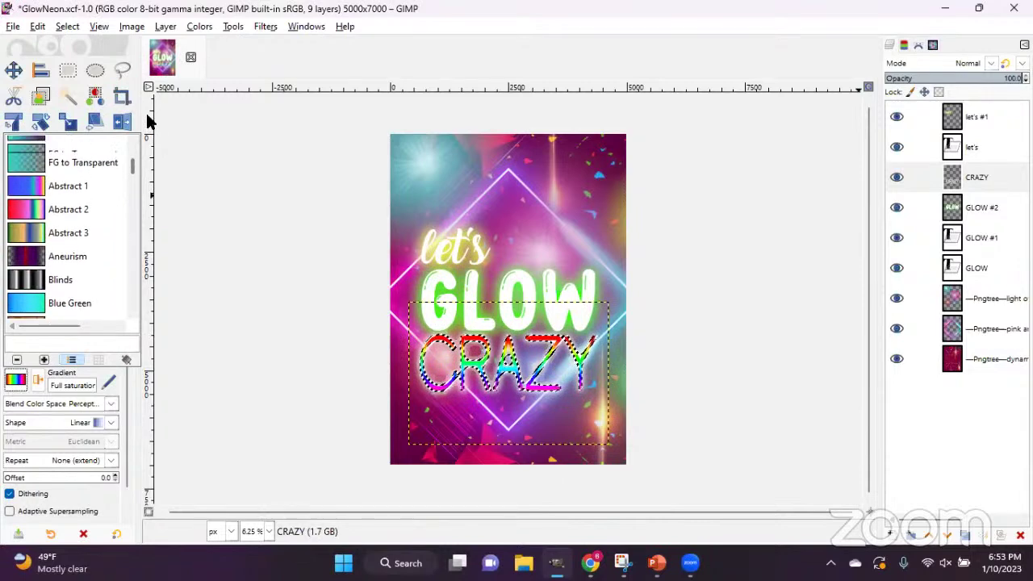
pyautogui.scroll(3, 52, 195)
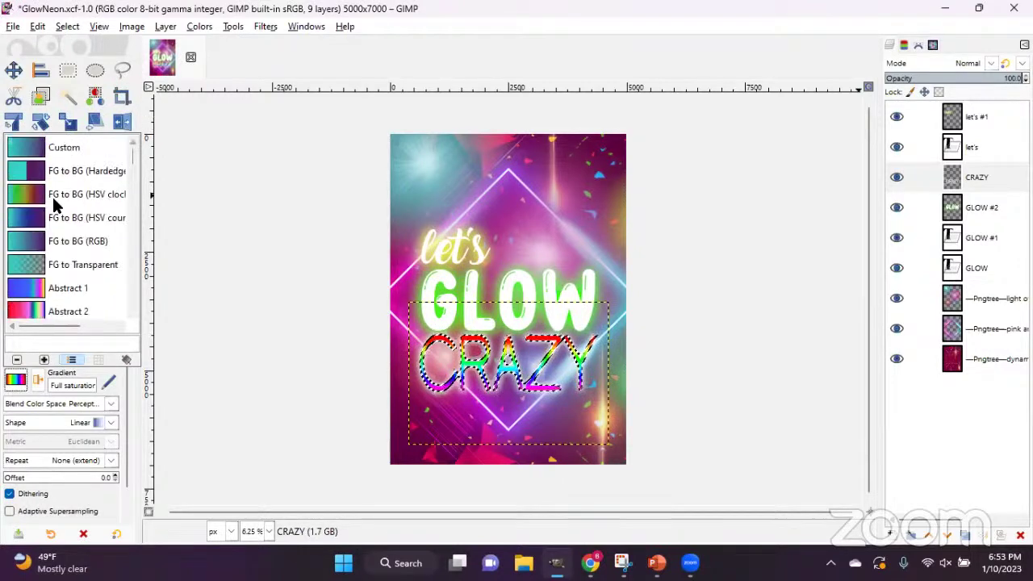
pyautogui.scroll(-1, 31, 301)
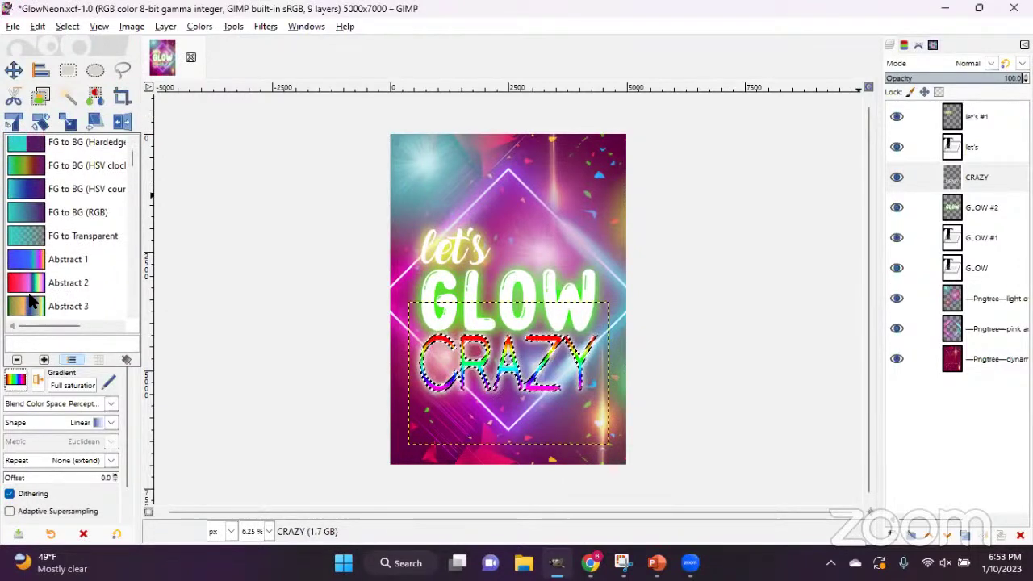
pyautogui.doubleClick(29, 289)
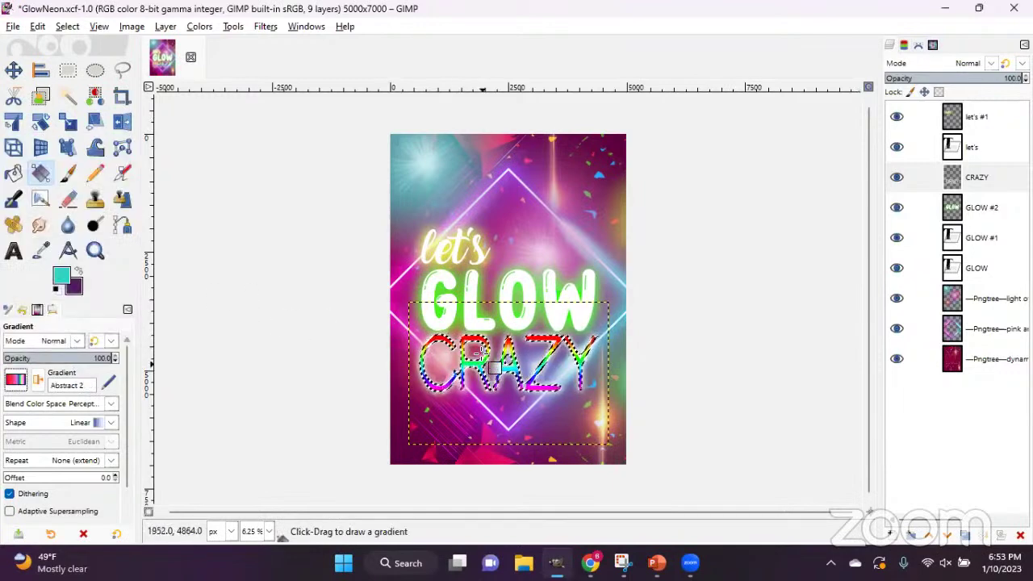
# Fill the selected CRAZY lettering with a vertical Abstract 2 gradient, adjust its endpoints, apply it and clear the selection.
pyautogui.moveTo(481, 357); pyautogui.dragTo(481, 323)
pyautogui.moveTo(483, 364); pyautogui.dragTo(485, 397)
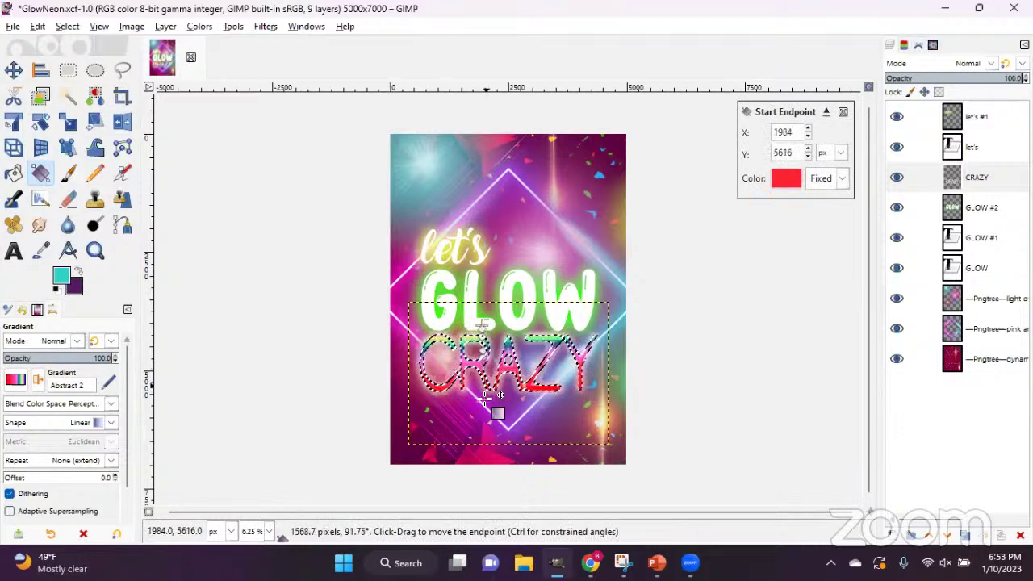
pyautogui.moveTo(481, 325)
pyautogui.mouseDown()
pyautogui.moveTo(486, 396)
pyautogui.moveTo(486, 337)
pyautogui.mouseUp()
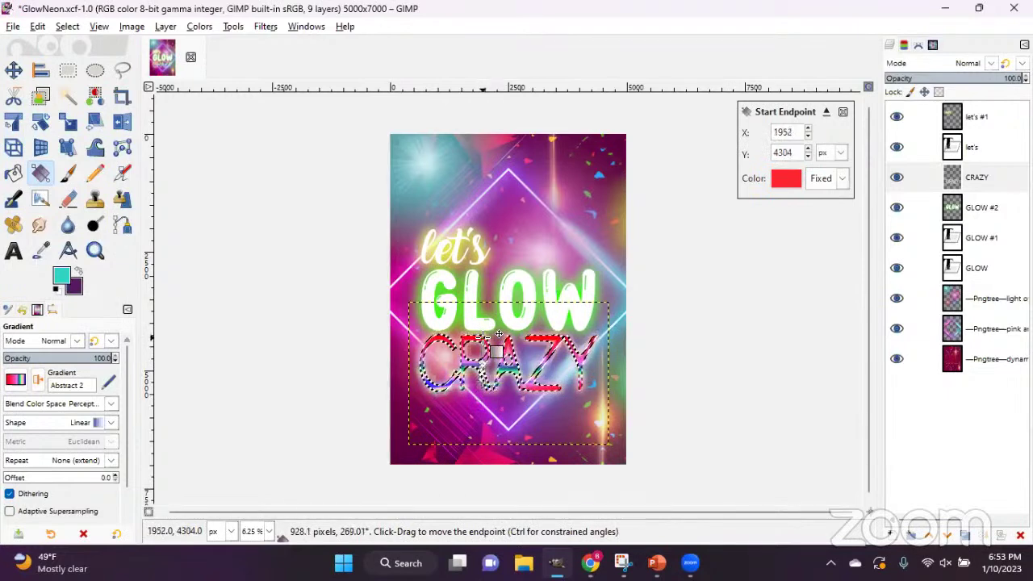
pyautogui.moveTo(484, 332)
pyautogui.mouseDown()
pyautogui.moveTo(485, 306)
pyautogui.moveTo(485, 325)
pyautogui.mouseUp()
pyautogui.moveTo(485, 383); pyautogui.dragTo(486, 393)
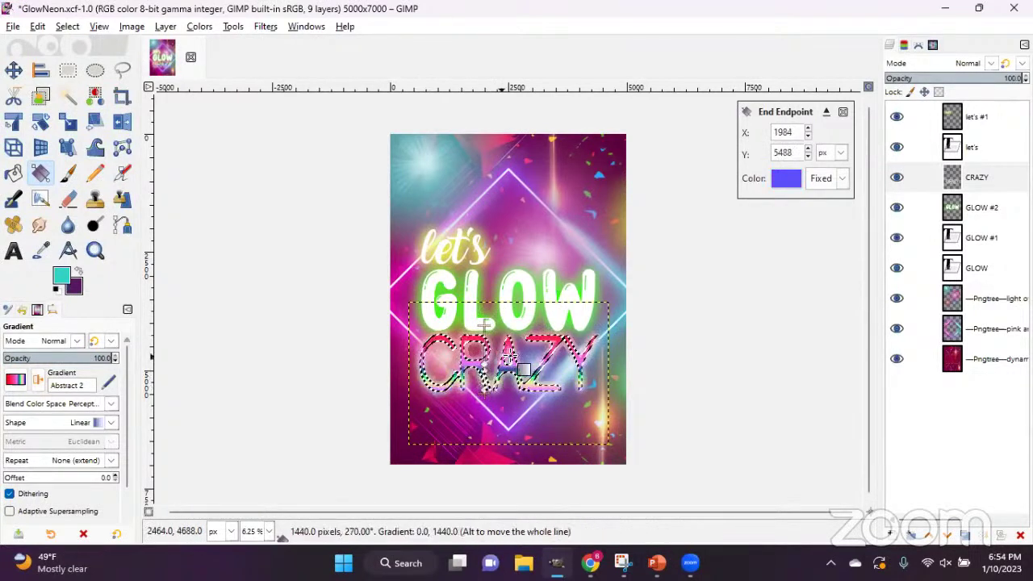
pyautogui.press('Return')
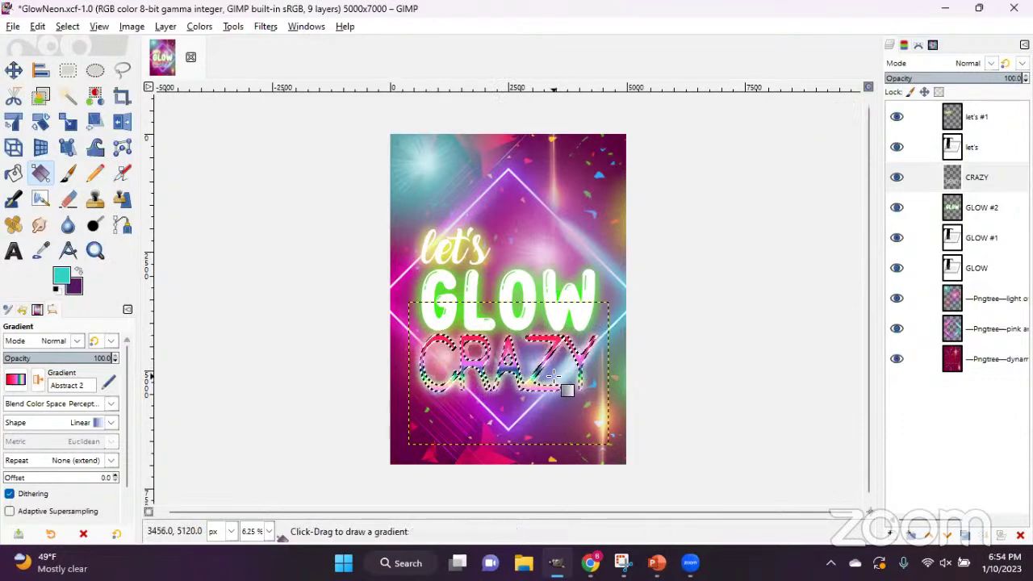
pyautogui.click(67, 25)
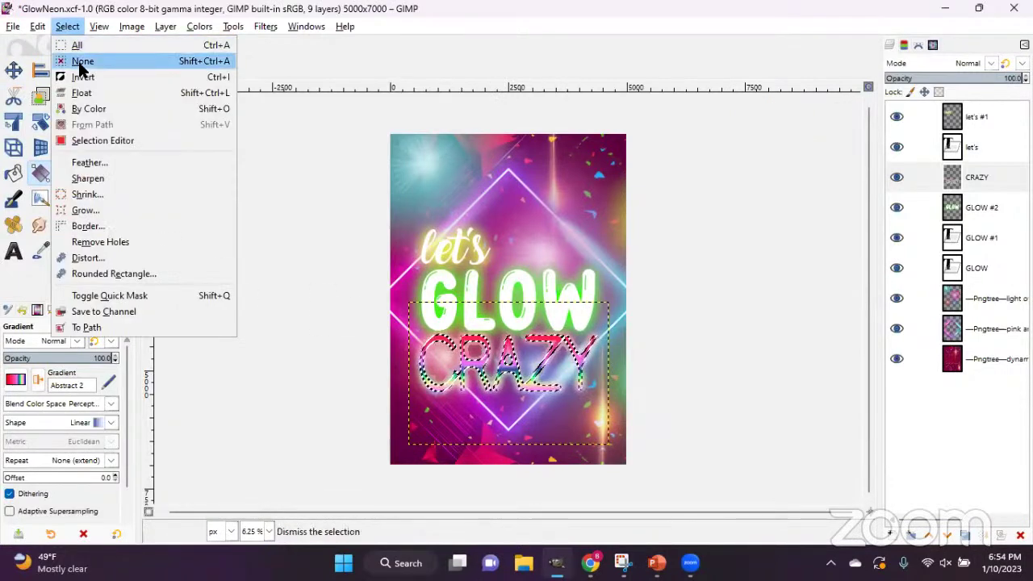
pyautogui.click(82, 62)
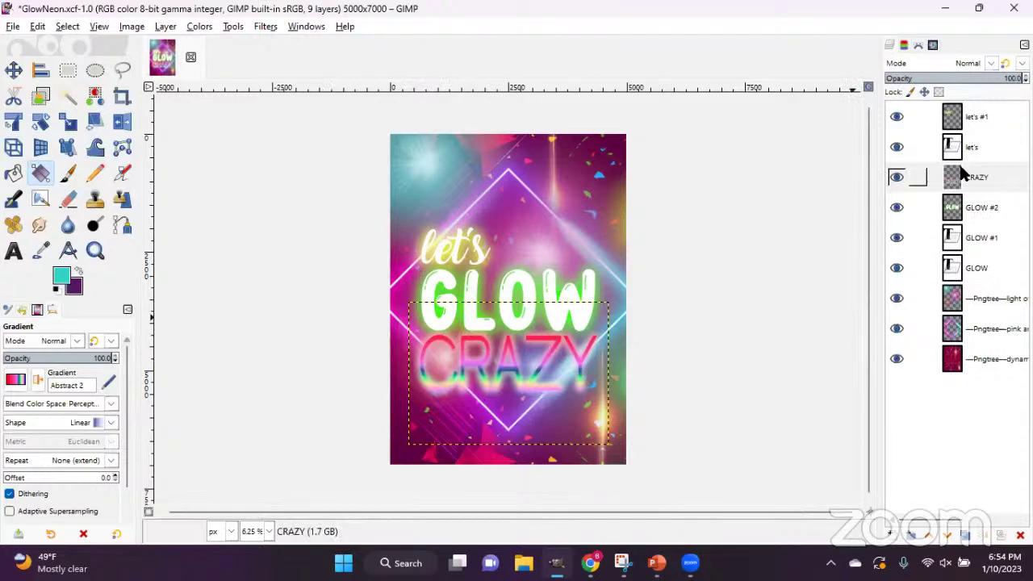
# Turn the CRAZY layer back into editable text, discarding its pixel changes, and move it into place below GLOW.
pyautogui.moveTo(964, 180); pyautogui.dragTo(34, 186)
pyautogui.click(22, 255)
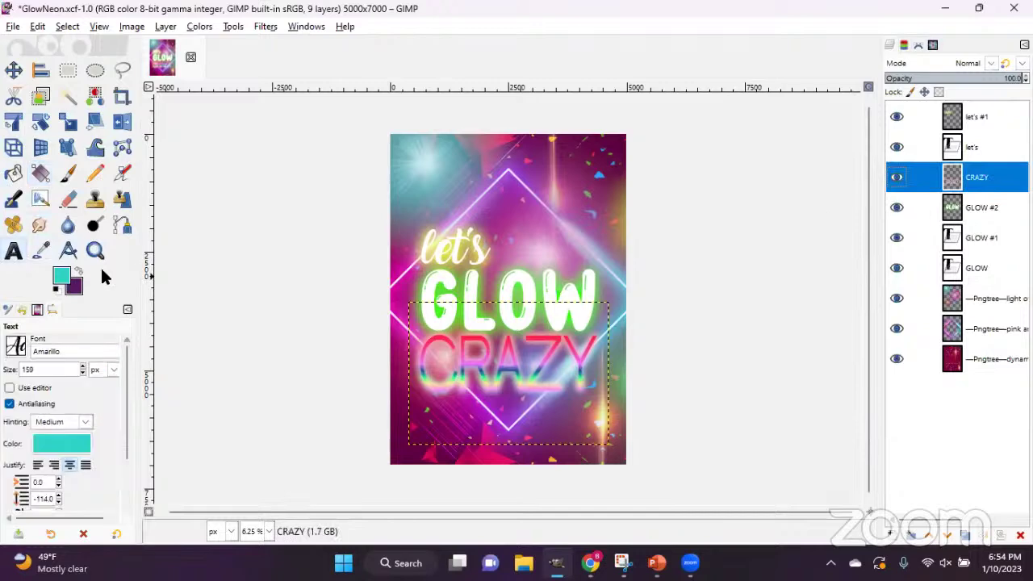
pyautogui.click(474, 362)
pyautogui.click(481, 448)
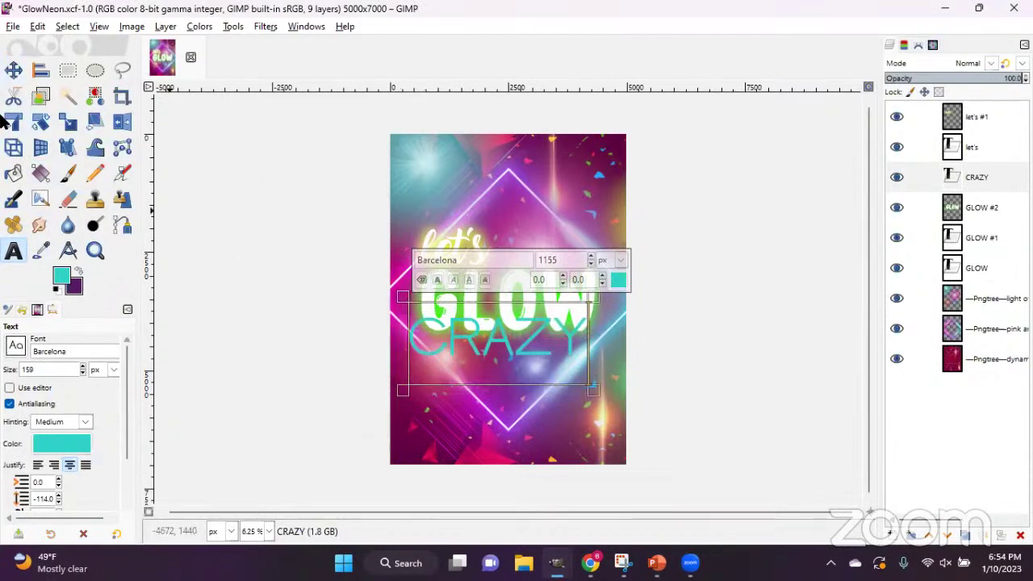
pyautogui.click(13, 70)
pyautogui.moveTo(411, 342); pyautogui.dragTo(423, 359)
# Stretch the CRAZY text downward with the Scale tool, with its aspect ratio unlocked.
pyautogui.click(67, 121)
pyautogui.click(506, 360)
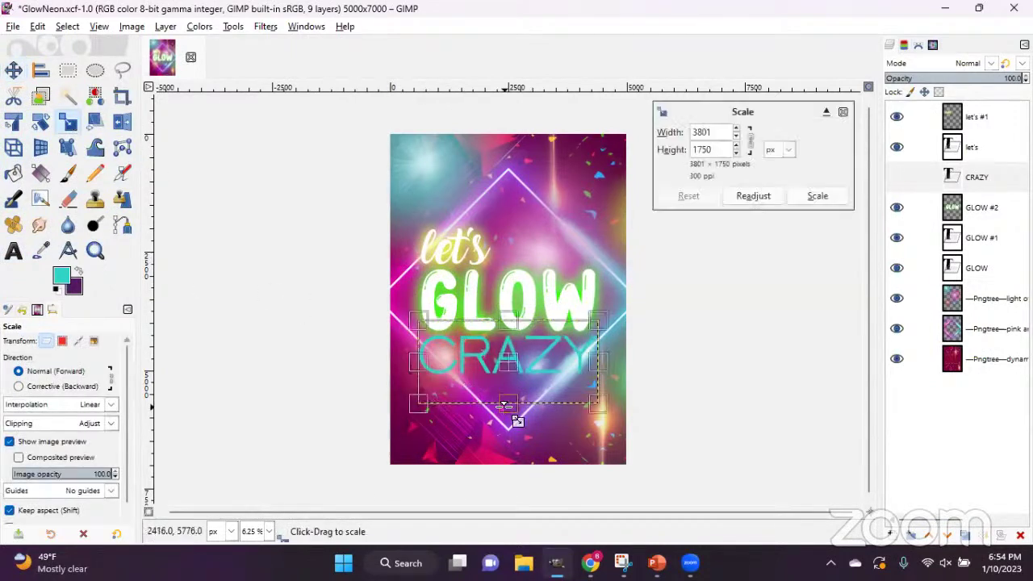
pyautogui.click(749, 137)
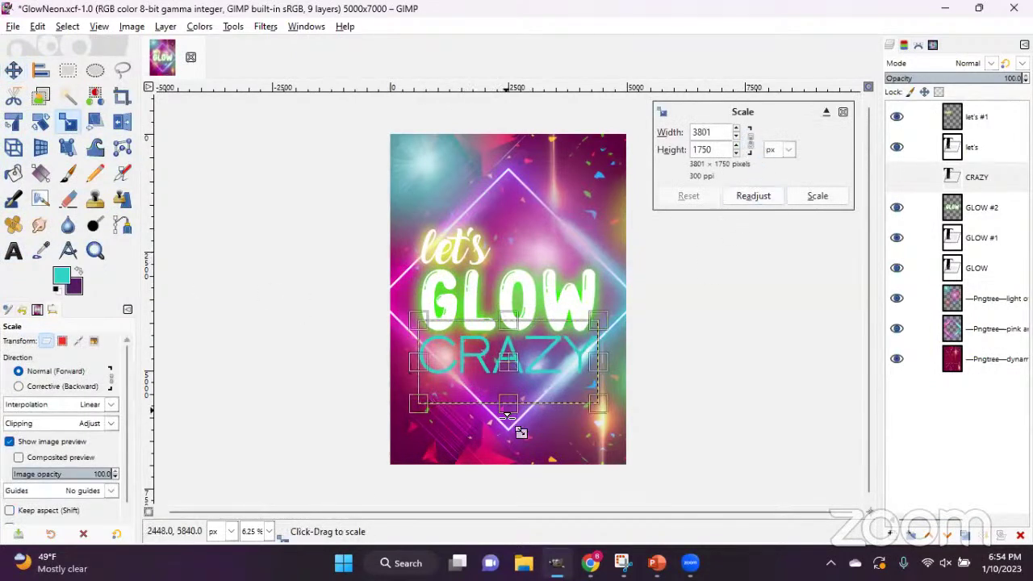
pyautogui.moveTo(508, 404); pyautogui.dragTo(507, 428)
pyautogui.click(794, 194)
# Duplicate the CRAZY layer and create a selection from the alpha of the copy's lettering.
pyautogui.click(965, 535)
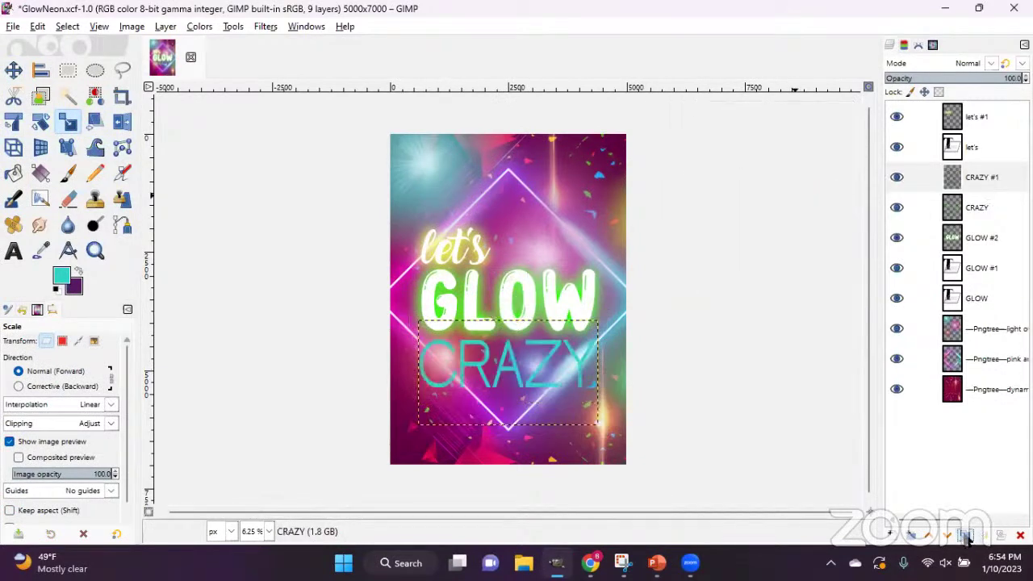
pyautogui.moveTo(929, 175); pyautogui.dragTo(983, 176)
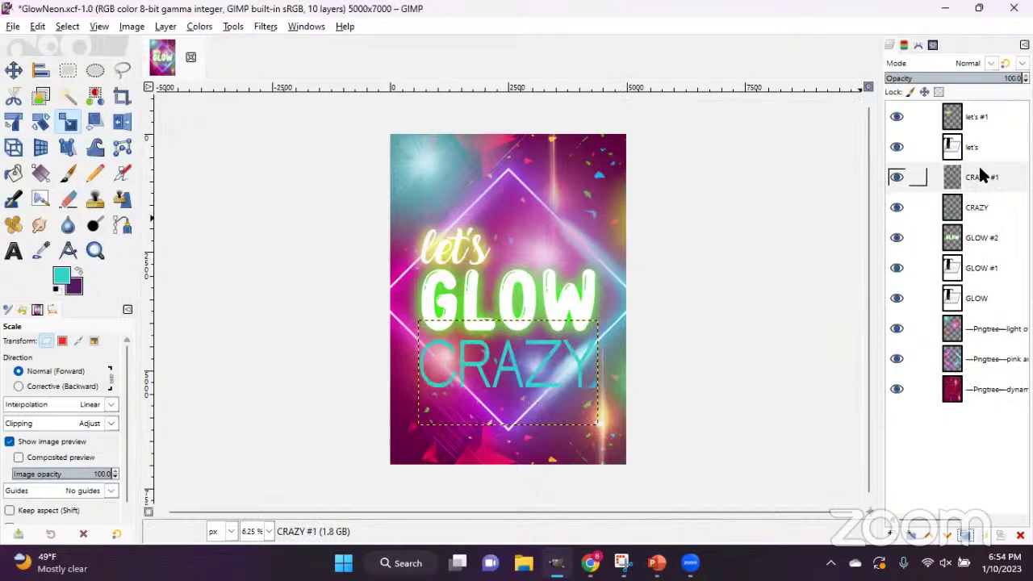
pyautogui.rightClick(882, 456)
pyautogui.click(878, 401)
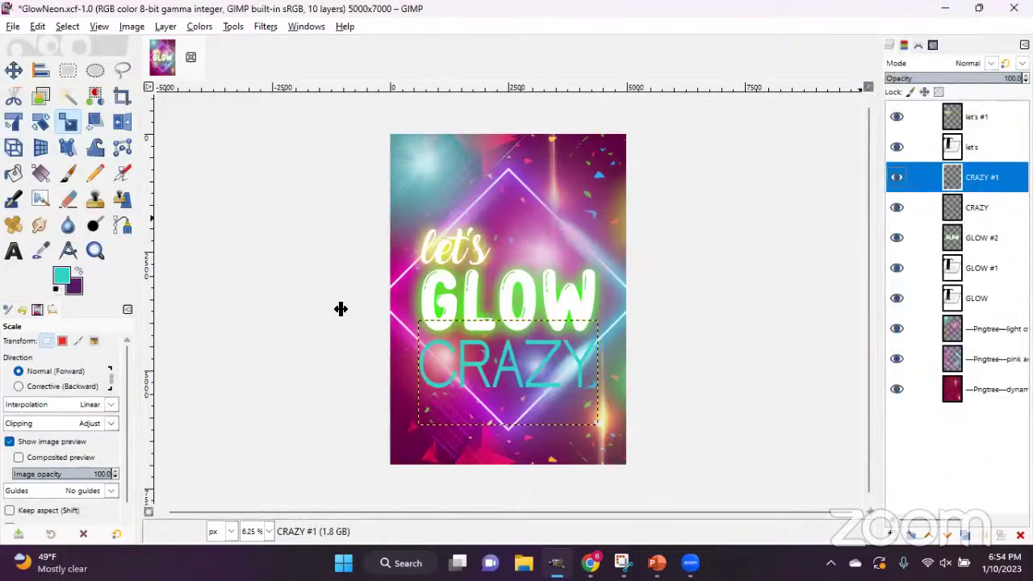
# Fill the CRAZY #1 lettering with a vertical Abstract 2 gradient, adjust its endpoints, apply it and clear the selection.
pyautogui.click(40, 173)
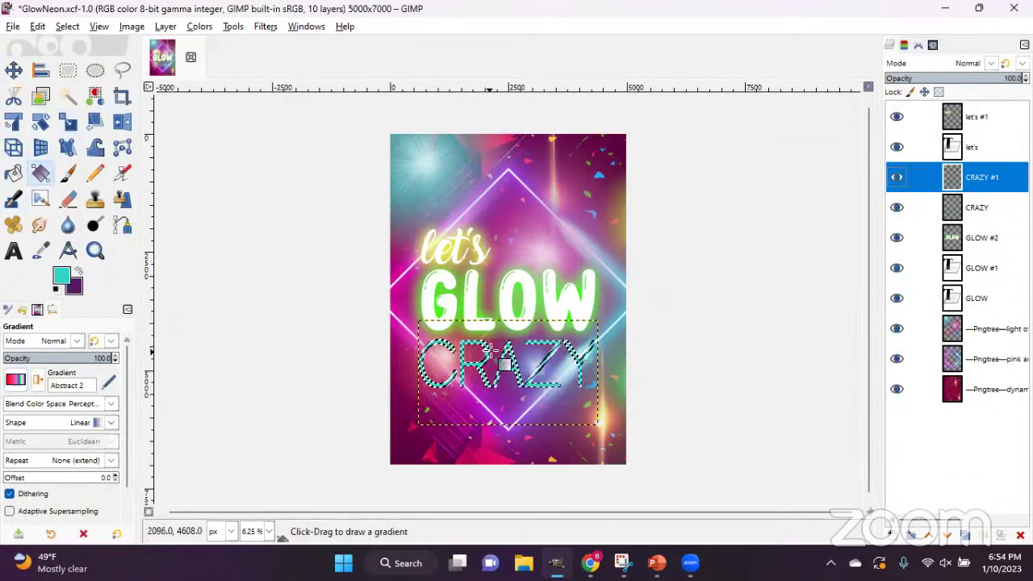
pyautogui.moveTo(493, 399); pyautogui.dragTo(492, 302)
pyautogui.moveTo(493, 409); pyautogui.dragTo(493, 396)
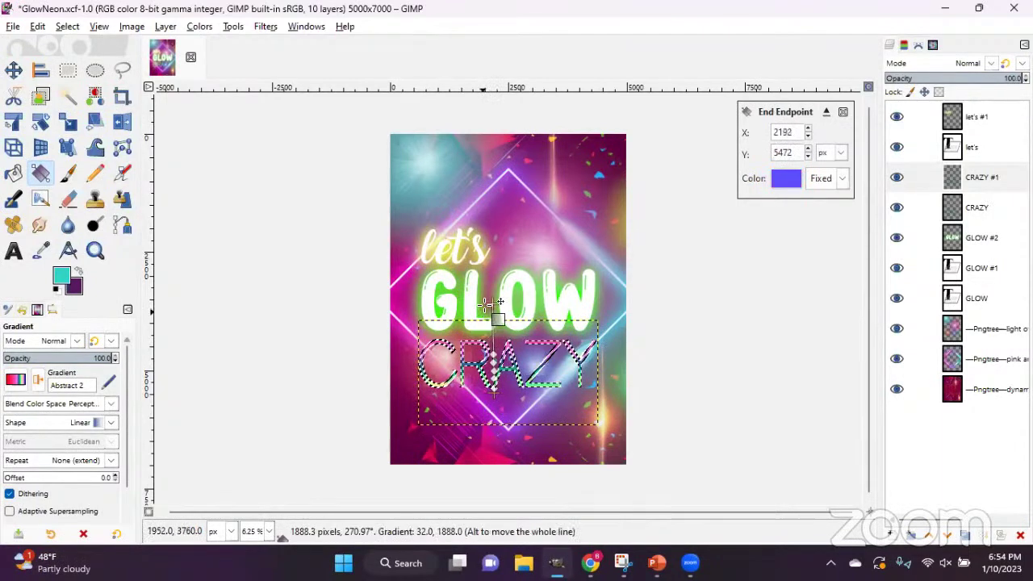
pyautogui.moveTo(492, 303); pyautogui.dragTo(490, 315)
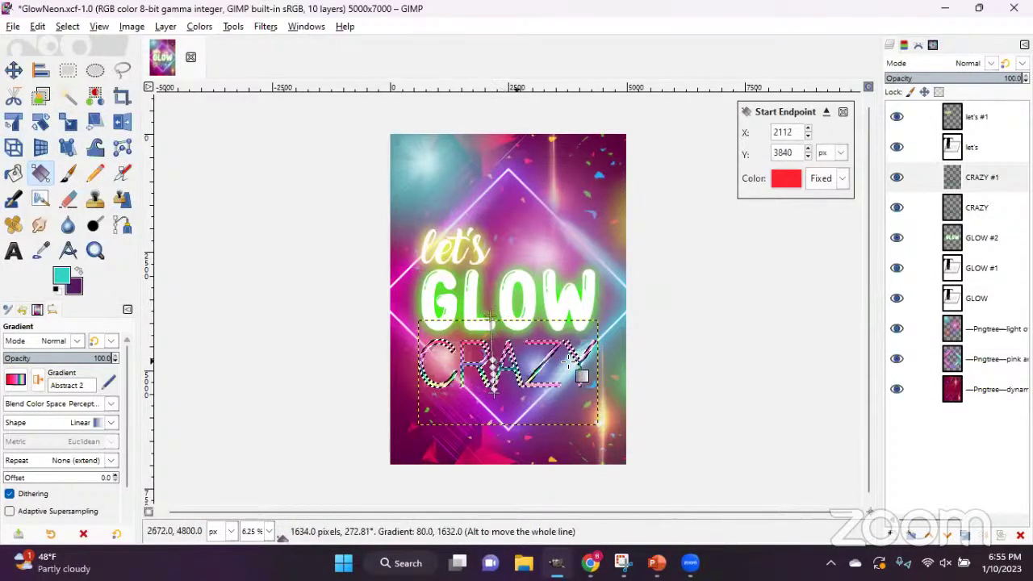
pyautogui.press('Return')
pyautogui.click(67, 26)
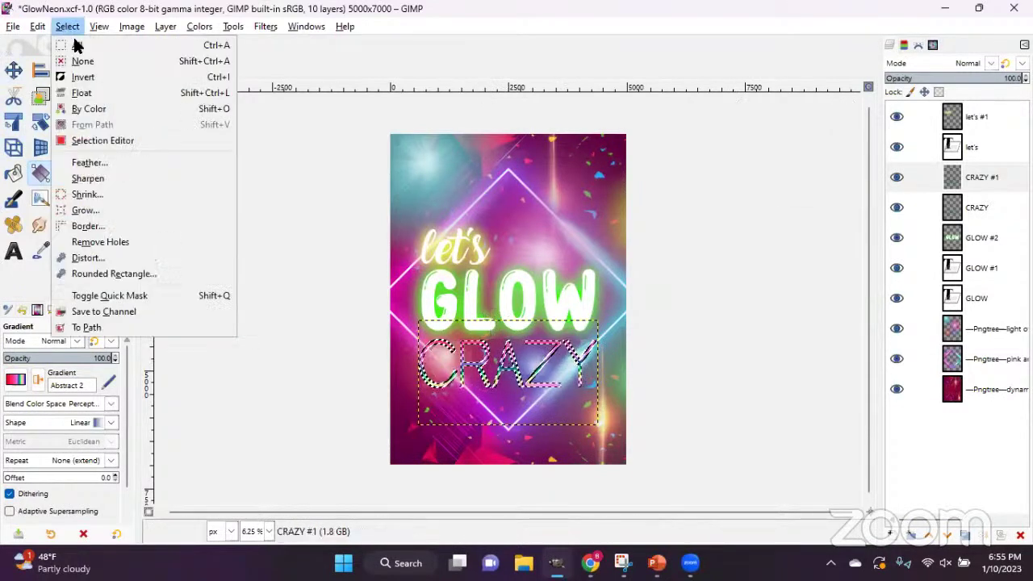
pyautogui.click(85, 62)
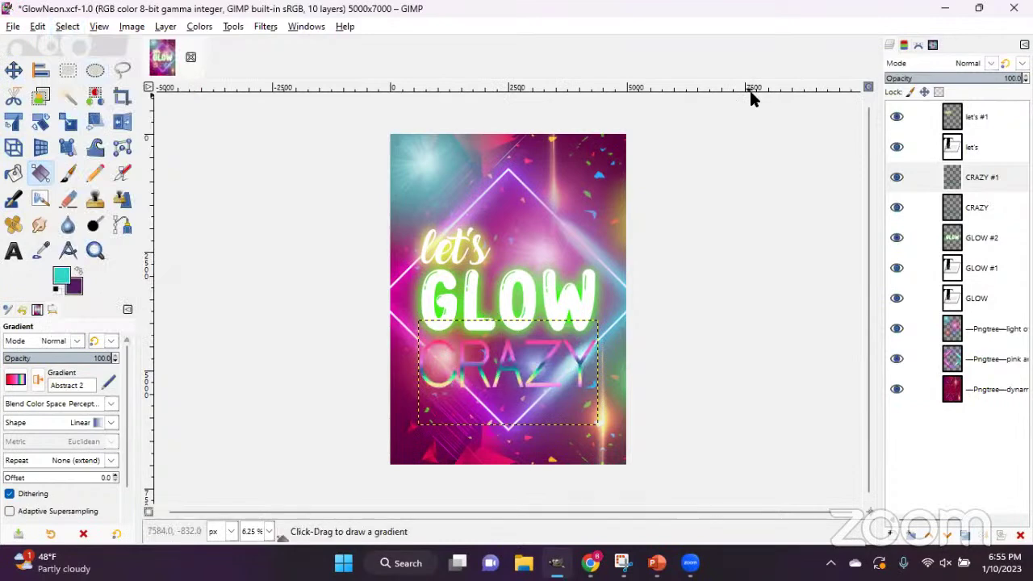
# Select the CRAZY #1 lettering from its alpha and grow the selection by 15 px.
pyautogui.rightClick(973, 178)
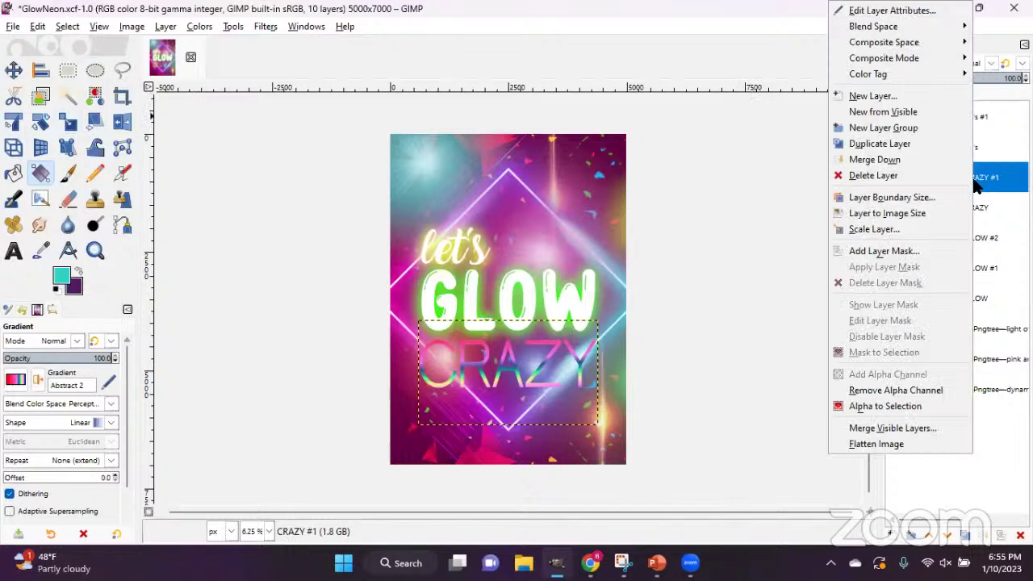
pyautogui.click(874, 405)
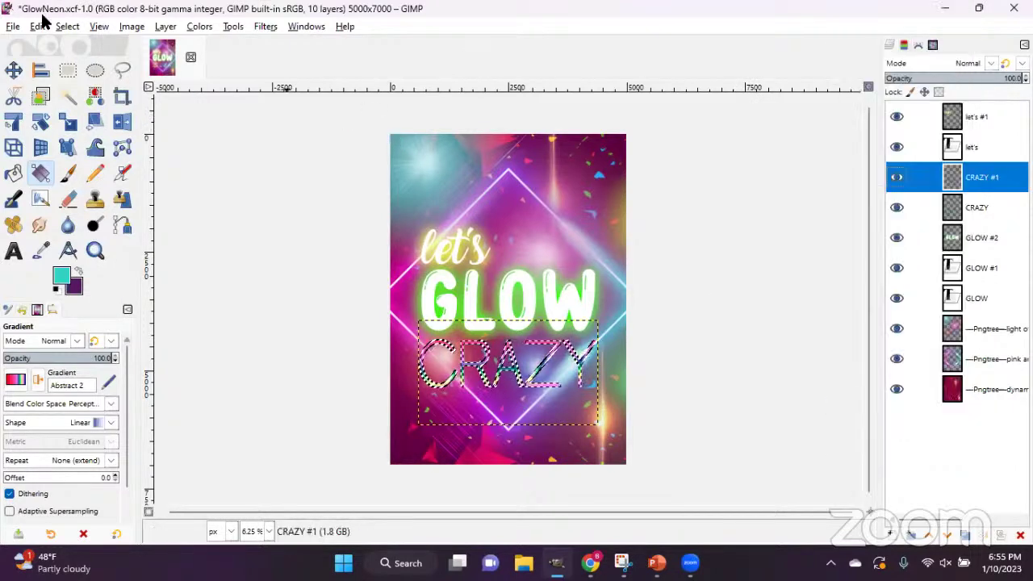
pyautogui.click(69, 27)
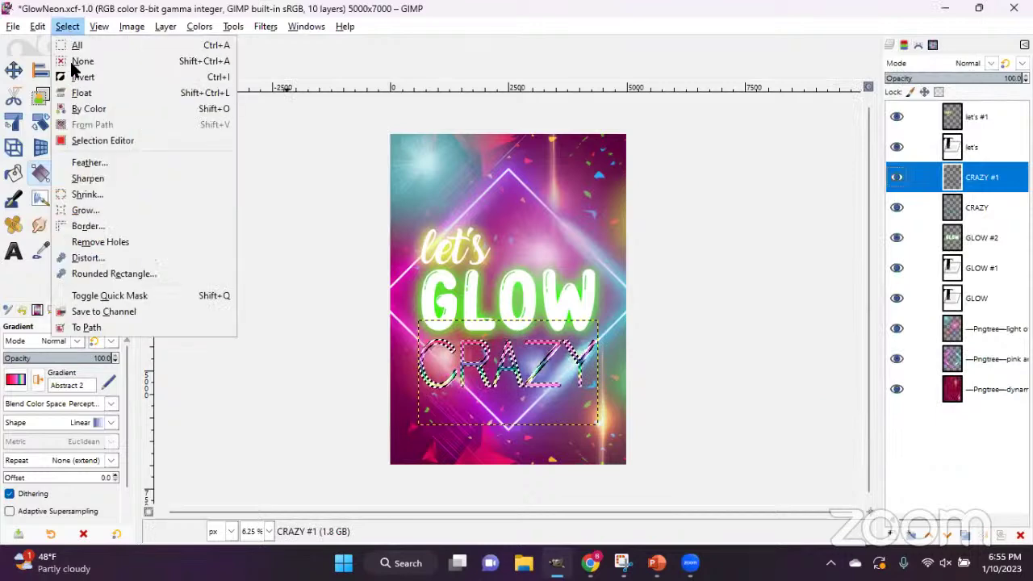
pyautogui.click(84, 210)
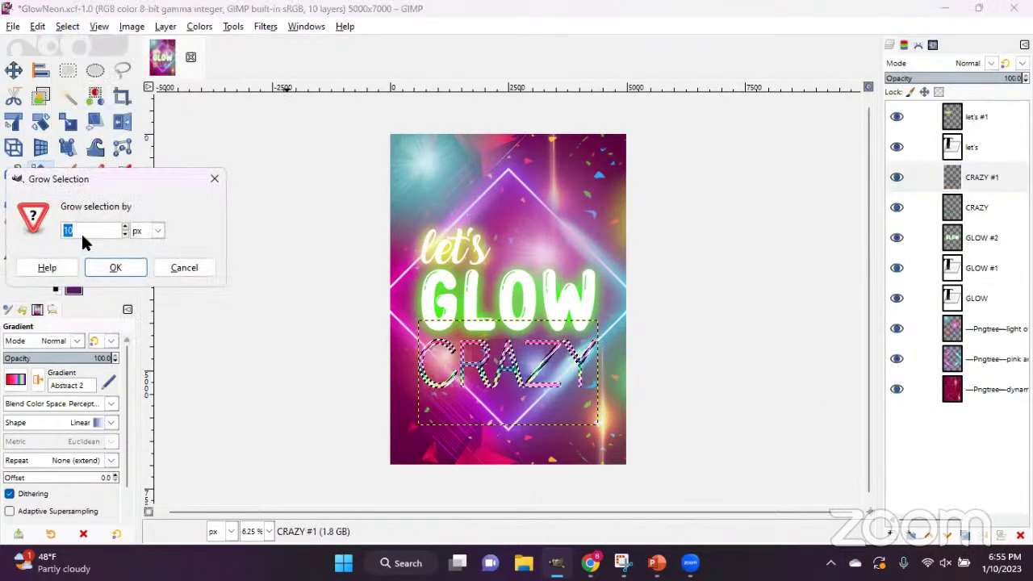
pyautogui.write('15')
pyautogui.click(112, 258)
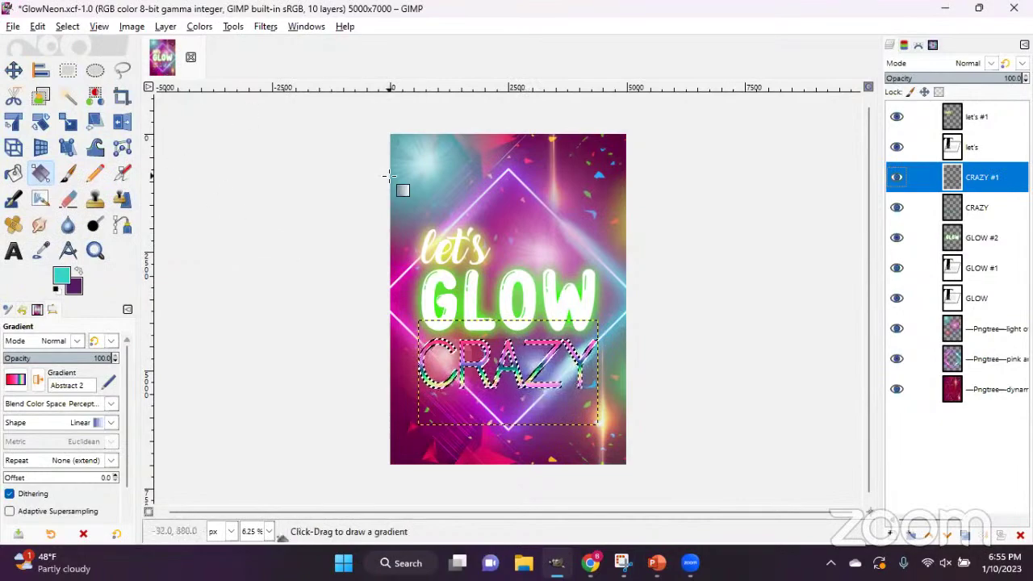
# Undo the 15 px growth of the CRAZY lettering selection and grow the selection by a larger amount.
pyautogui.scroll(3, 389, 175)
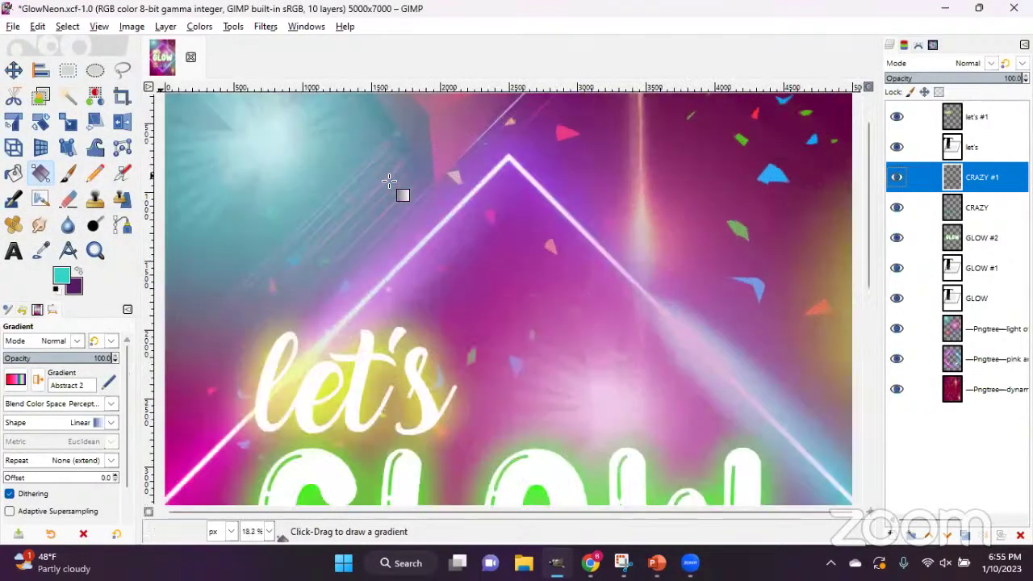
pyautogui.scroll(-10, 389, 181)
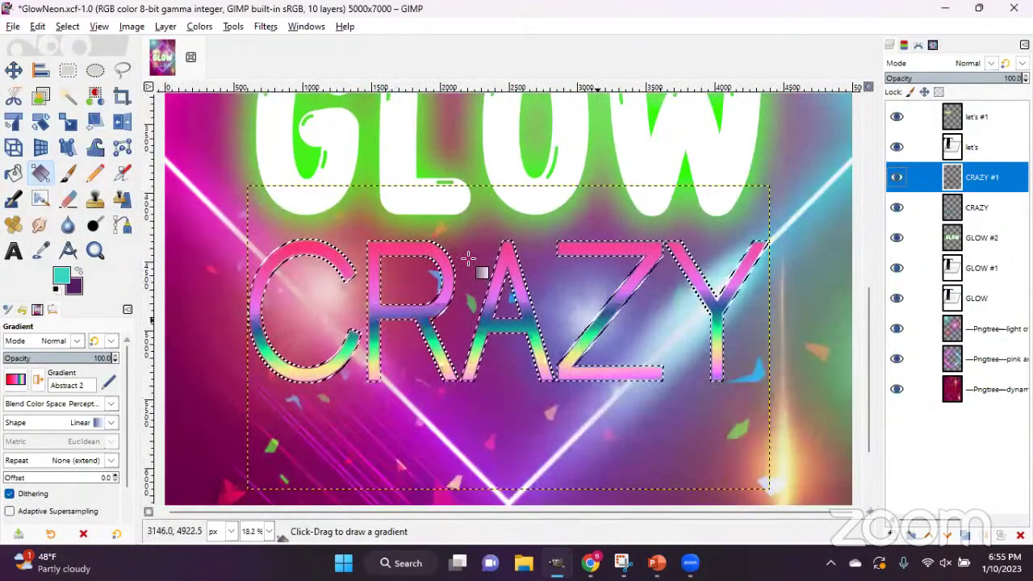
pyautogui.click(38, 28)
pyautogui.click(64, 28)
pyautogui.click(67, 27)
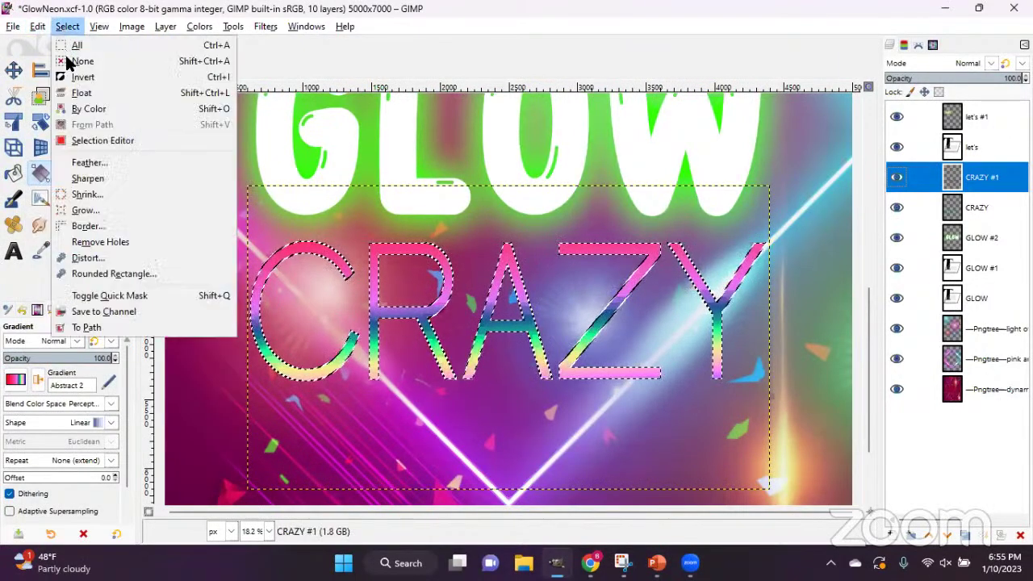
pyautogui.click(98, 213)
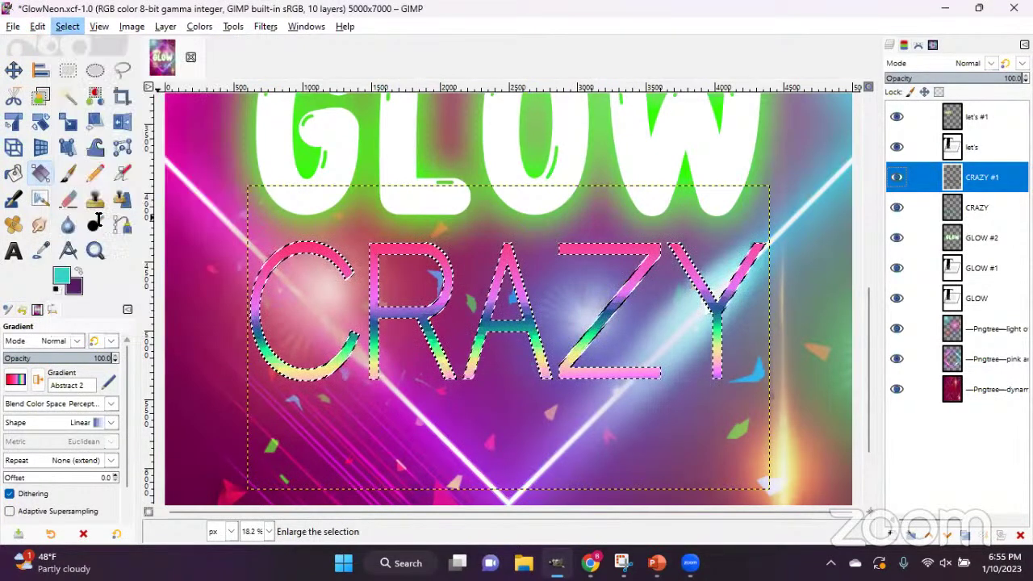
pyautogui.write('15')
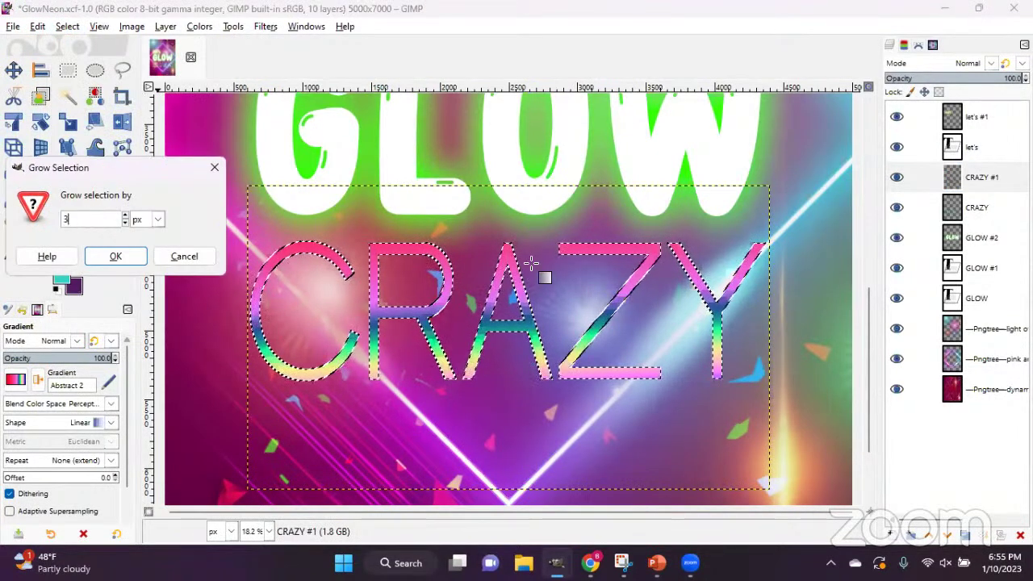
pyautogui.click(116, 256)
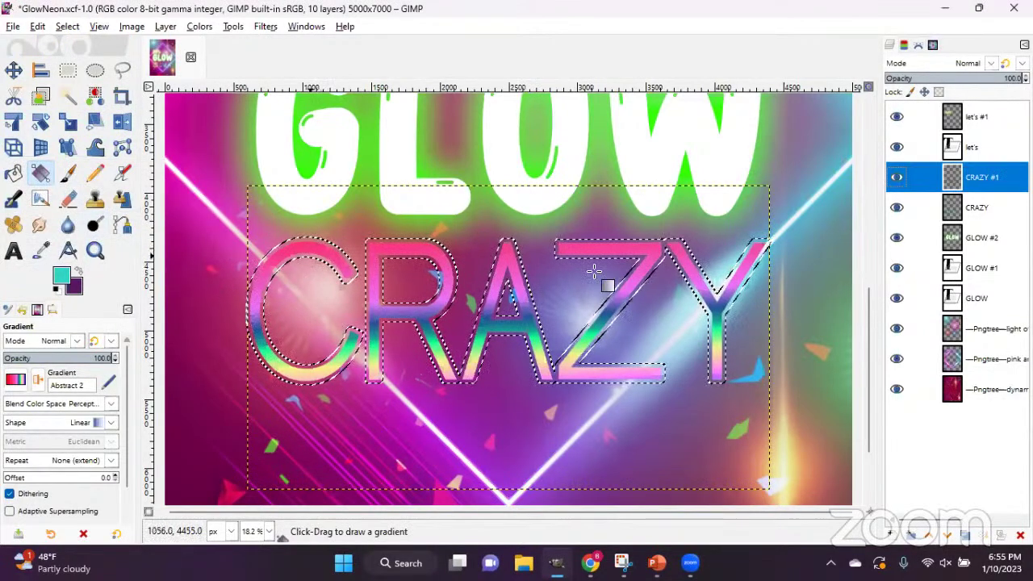
# Create a new layer named Outline at 5000 x 7000 px, filled with transparency, above the CRAZY #1 layer.
pyautogui.click(891, 534)
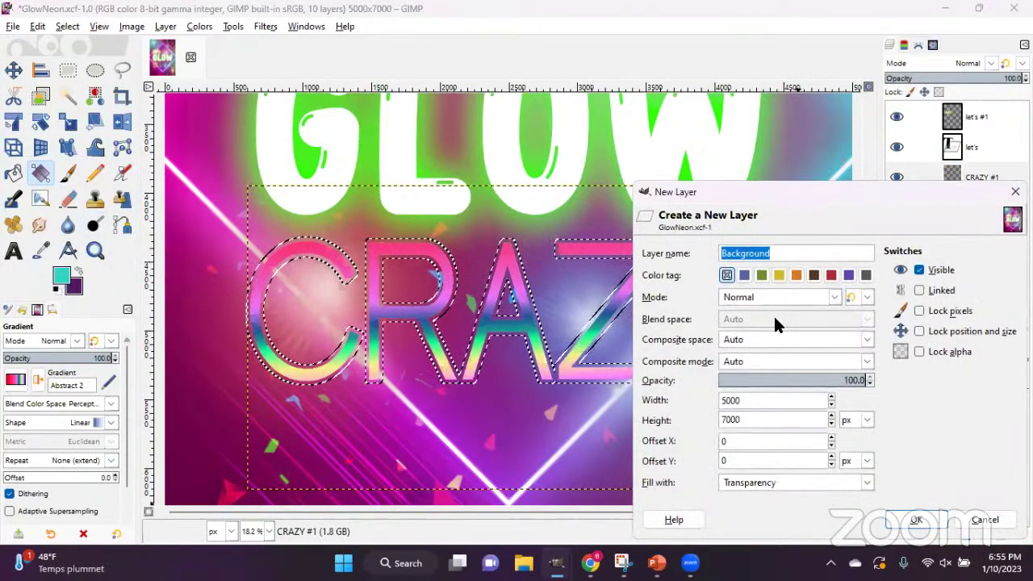
pyautogui.write('Outline')
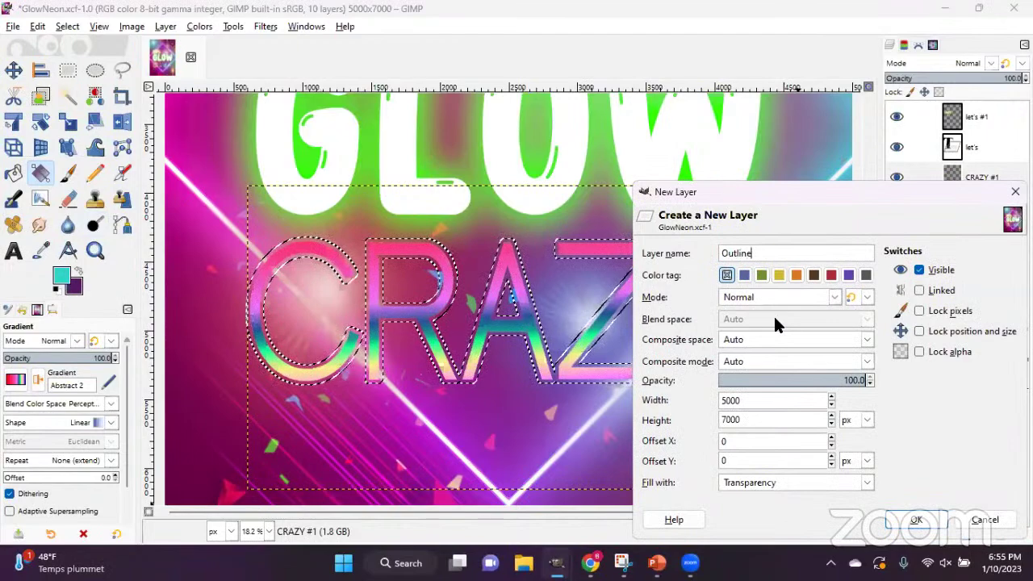
pyautogui.click(747, 482)
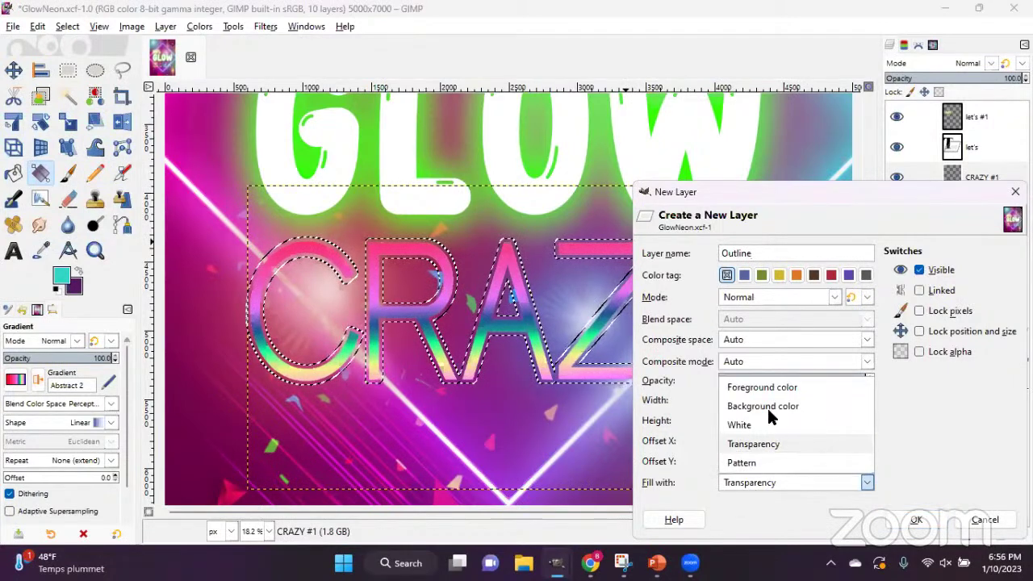
pyautogui.click(734, 523)
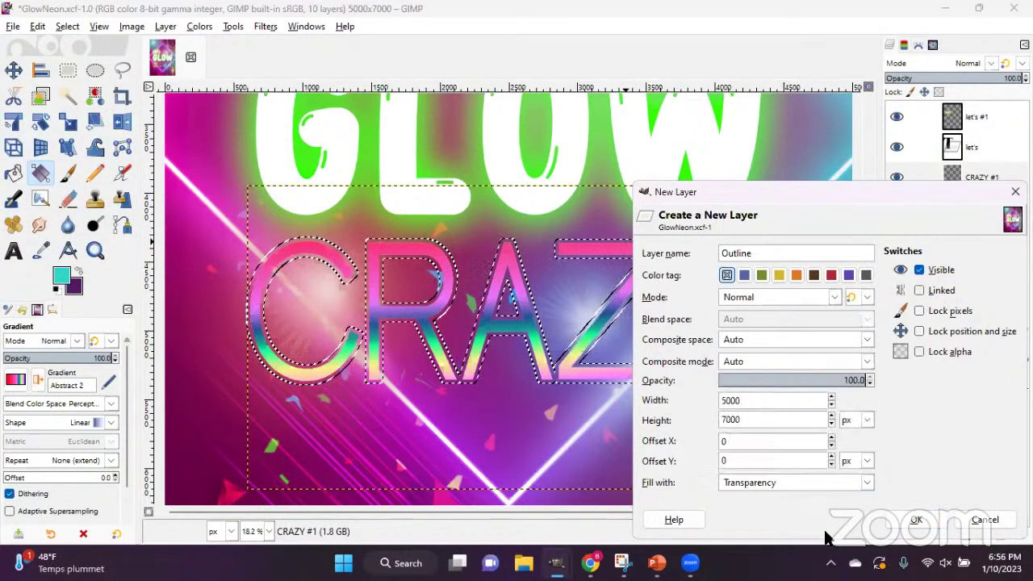
pyautogui.click(917, 521)
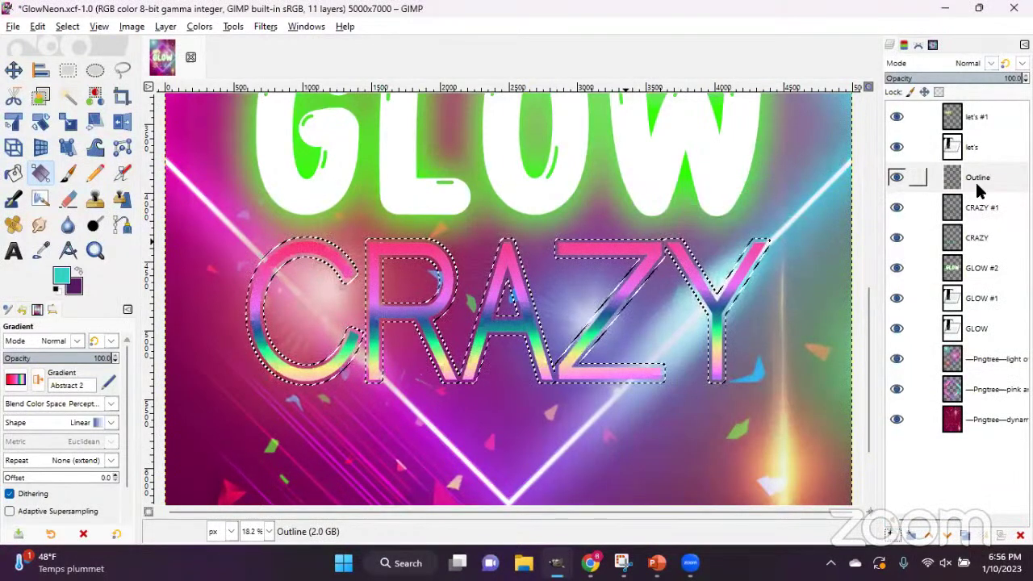
# Set the foreground color to white and bucket-fill the grown CRAZY selection on the Outline layer.
pyautogui.click(12, 177)
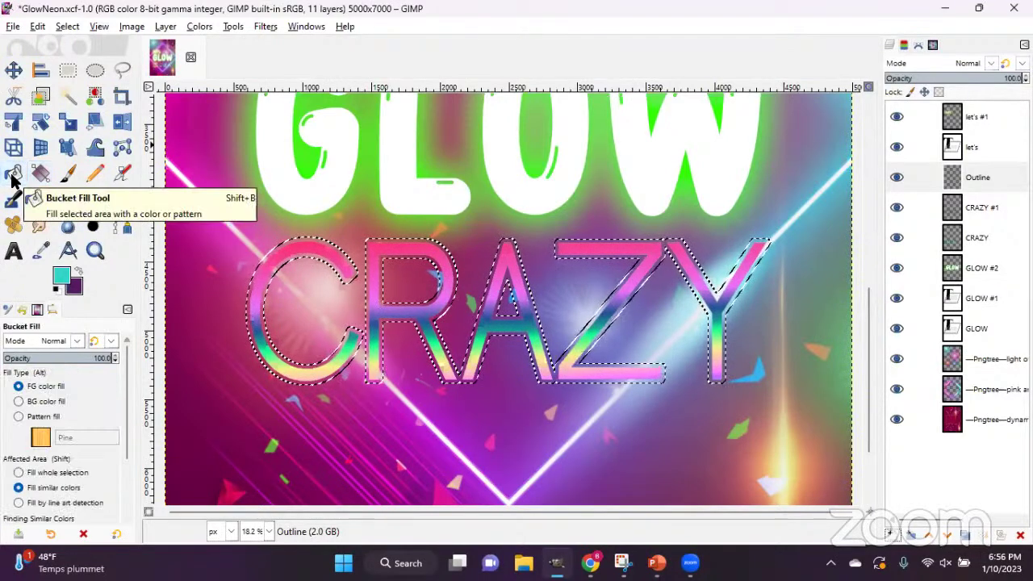
pyautogui.click(63, 277)
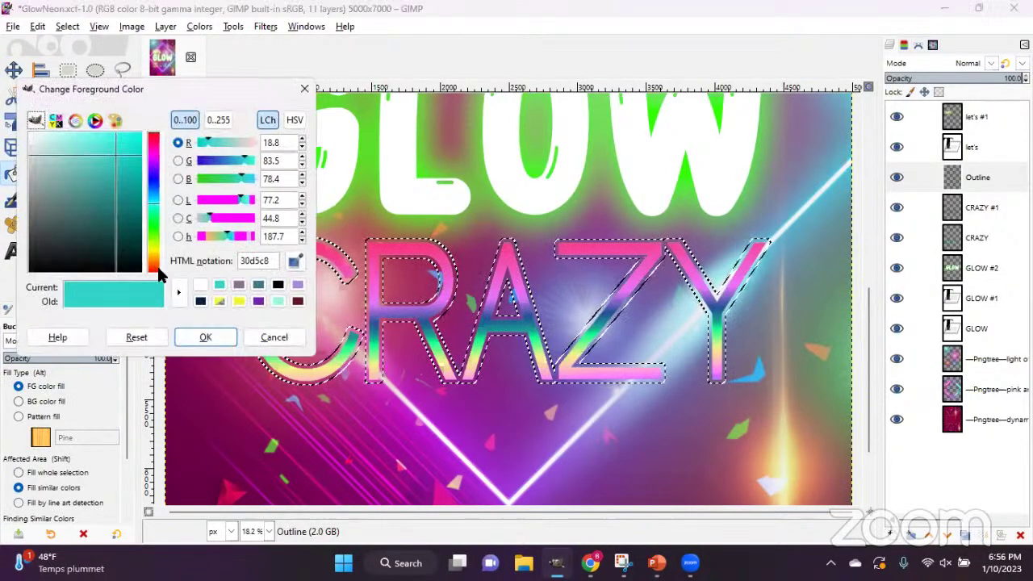
pyautogui.click(206, 337)
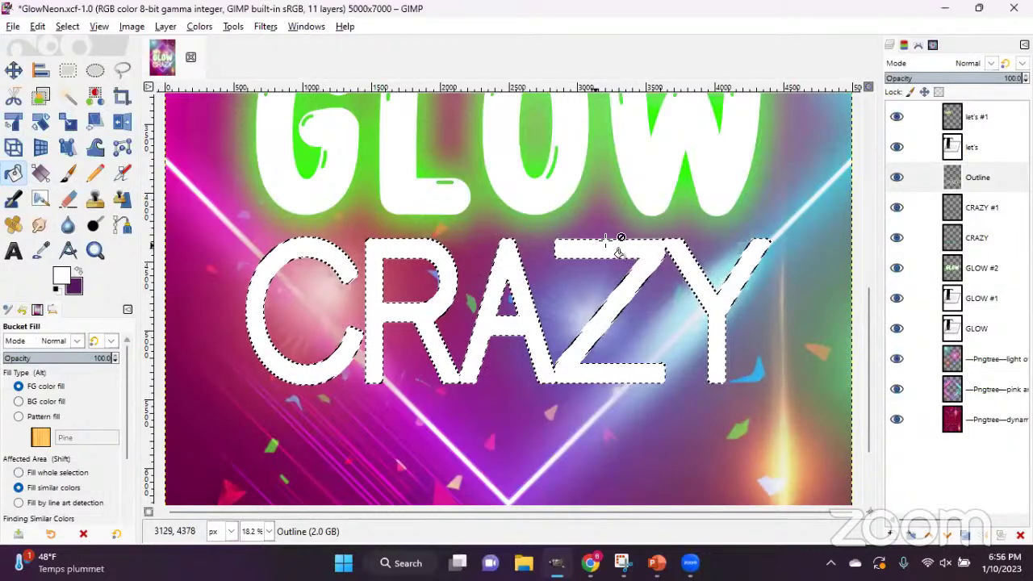
# Move the Outline layer beneath CRAZY #1 so it borders the gradient lettering, and clear the selection.
pyautogui.moveTo(976, 178); pyautogui.dragTo(976, 220)
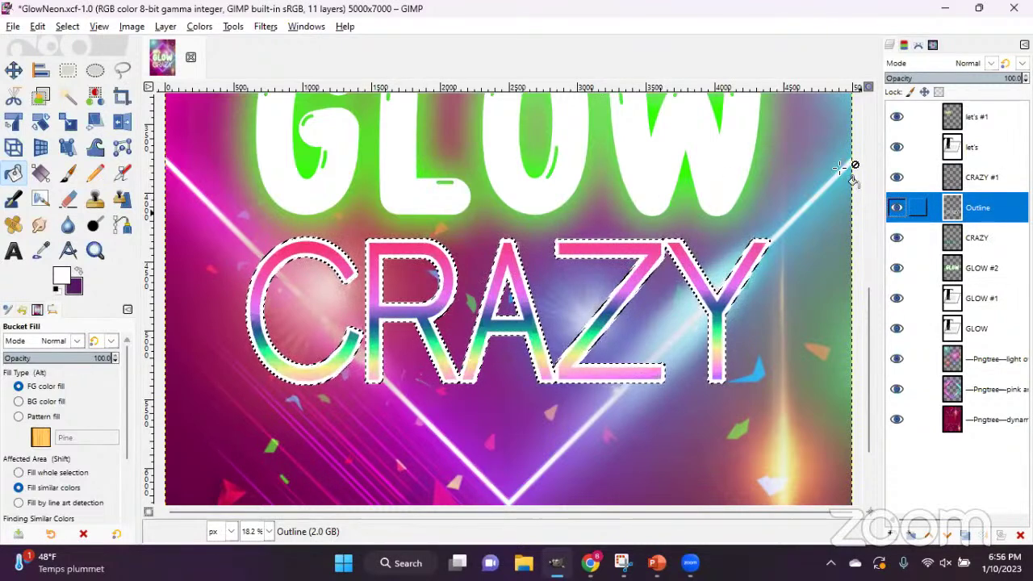
pyautogui.click(71, 30)
pyautogui.click(85, 63)
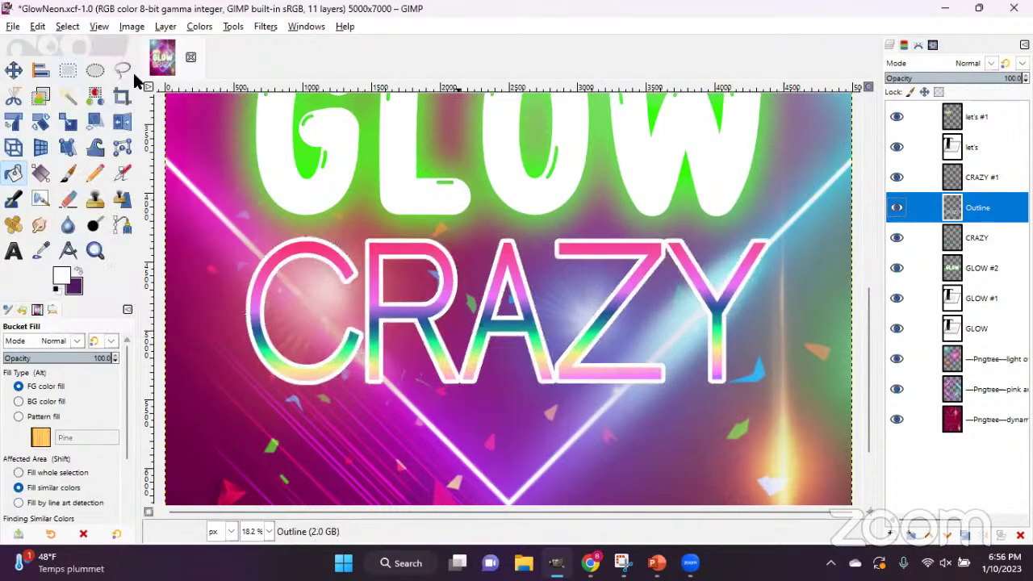
# Apply a white Drop Shadow glow to the Outline layer with X and Y offsets of 0.769 and a blur radius of 84.78.
pyautogui.press('-')
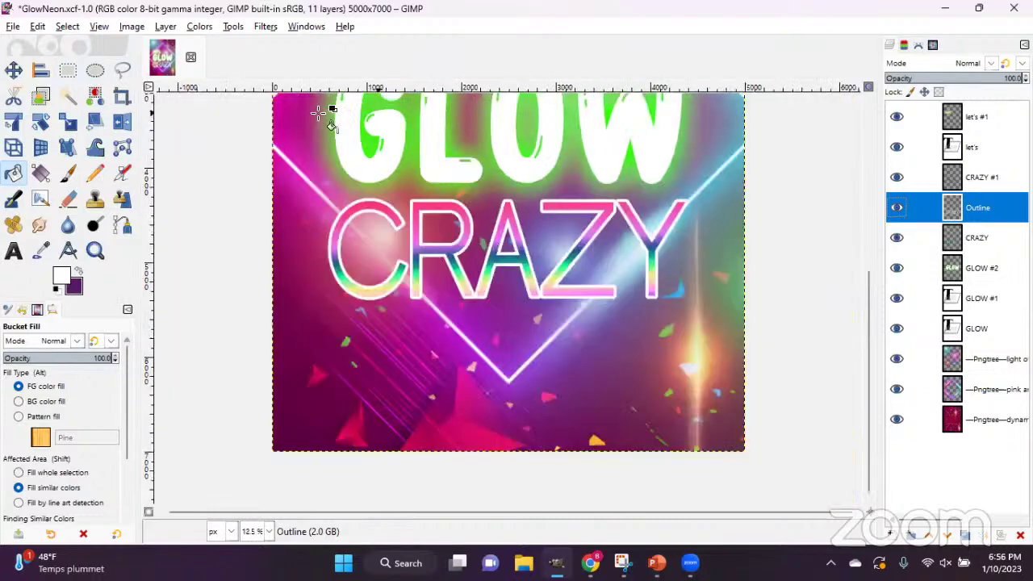
pyautogui.press('-')
pyautogui.press('-')
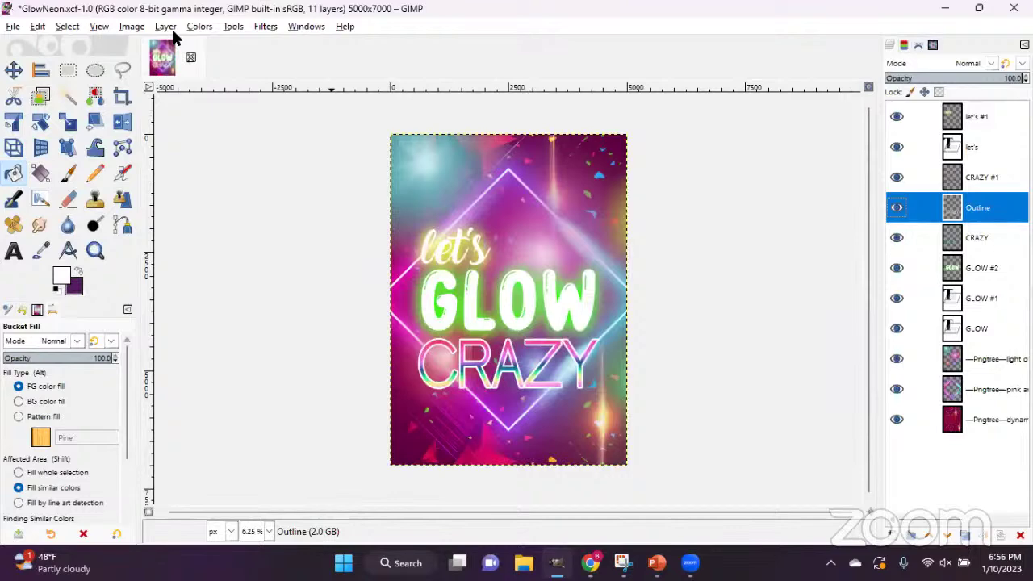
pyautogui.click(266, 29)
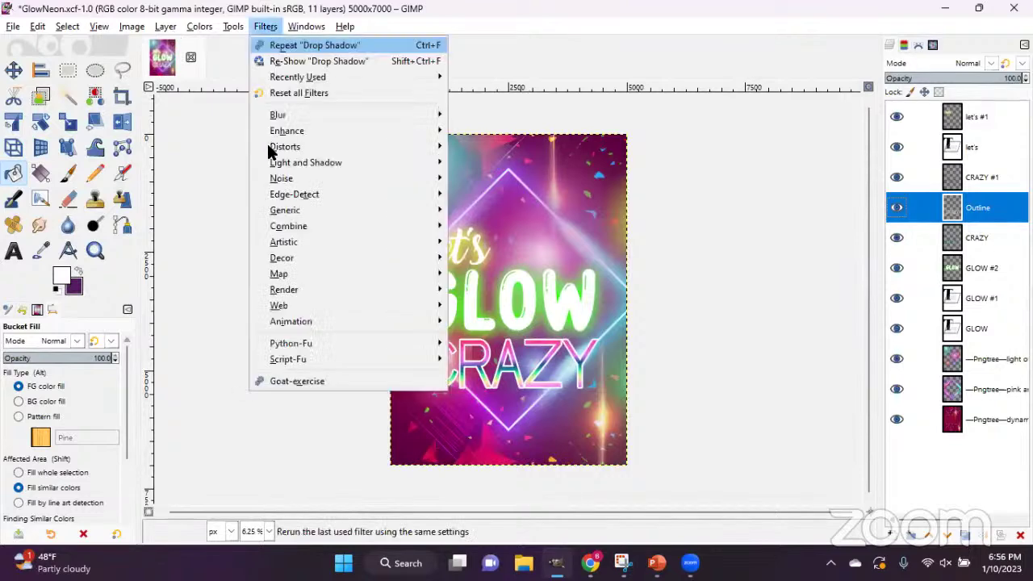
pyautogui.moveTo(275, 166)
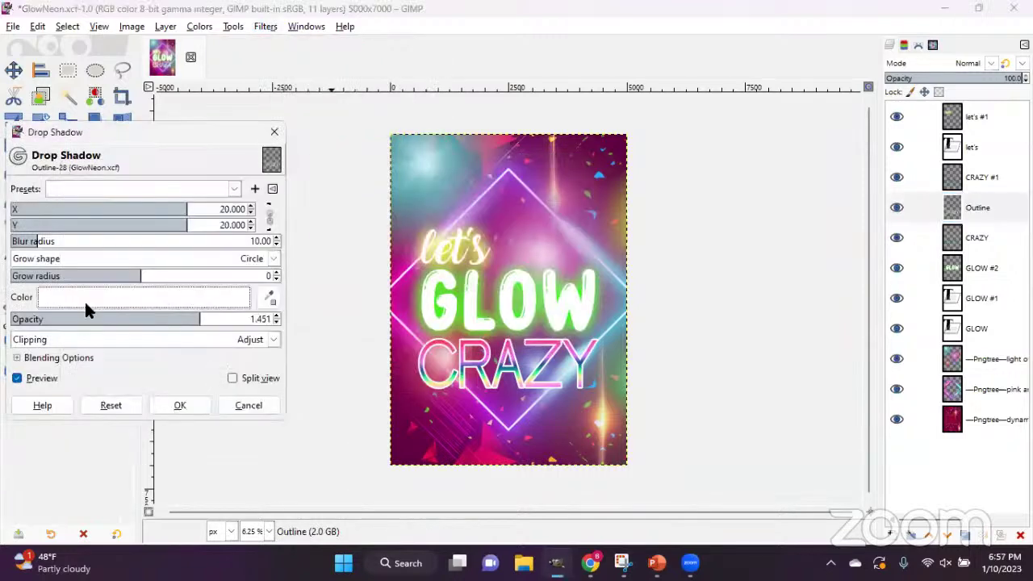
pyautogui.moveTo(145, 240); pyautogui.dragTo(147, 247)
pyautogui.click(147, 248)
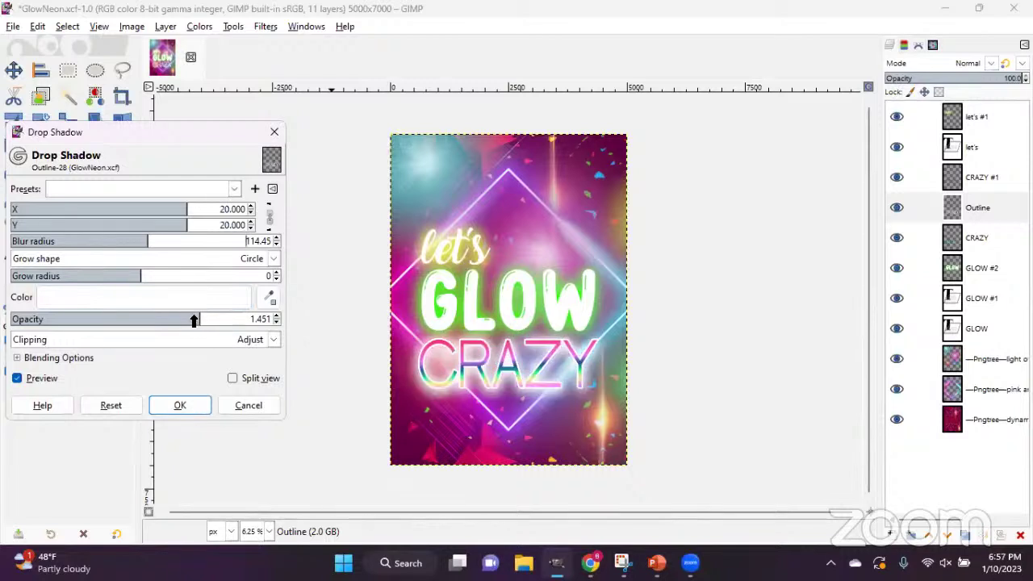
pyautogui.click(145, 242)
pyautogui.click(138, 210)
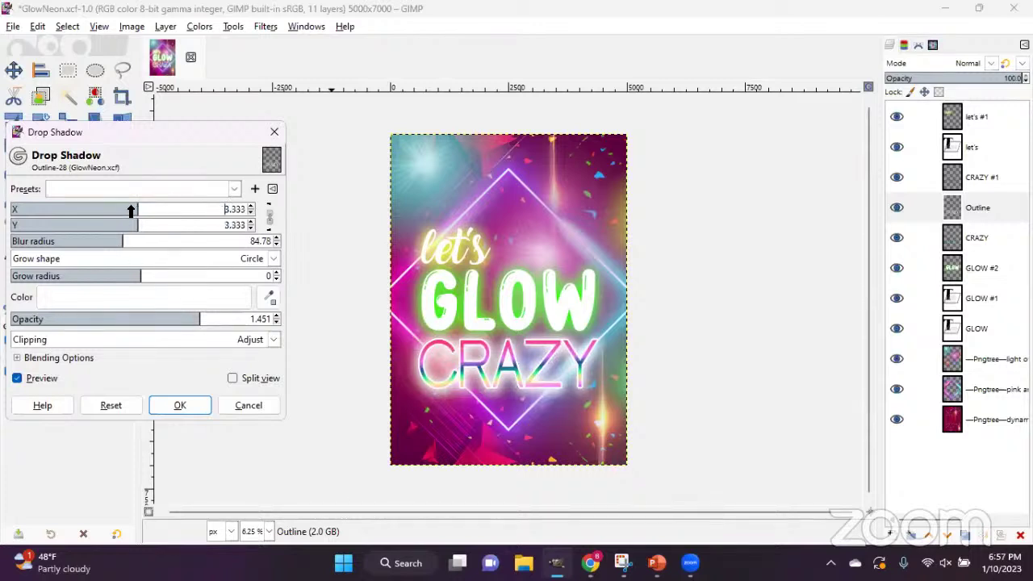
pyautogui.click(130, 209)
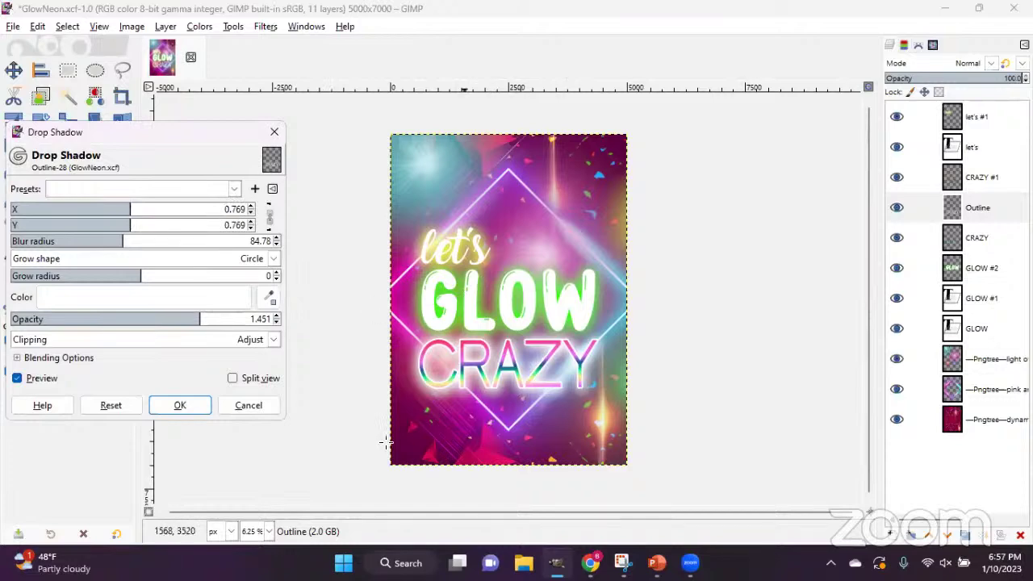
pyautogui.click(176, 405)
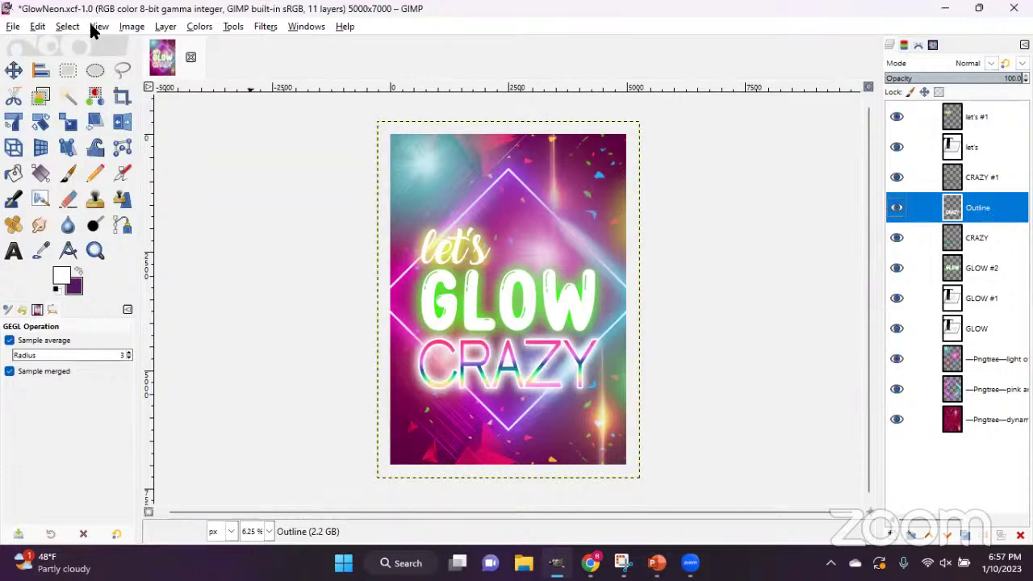
# Save the GlowNeon.xcf image.
pyautogui.click(13, 27)
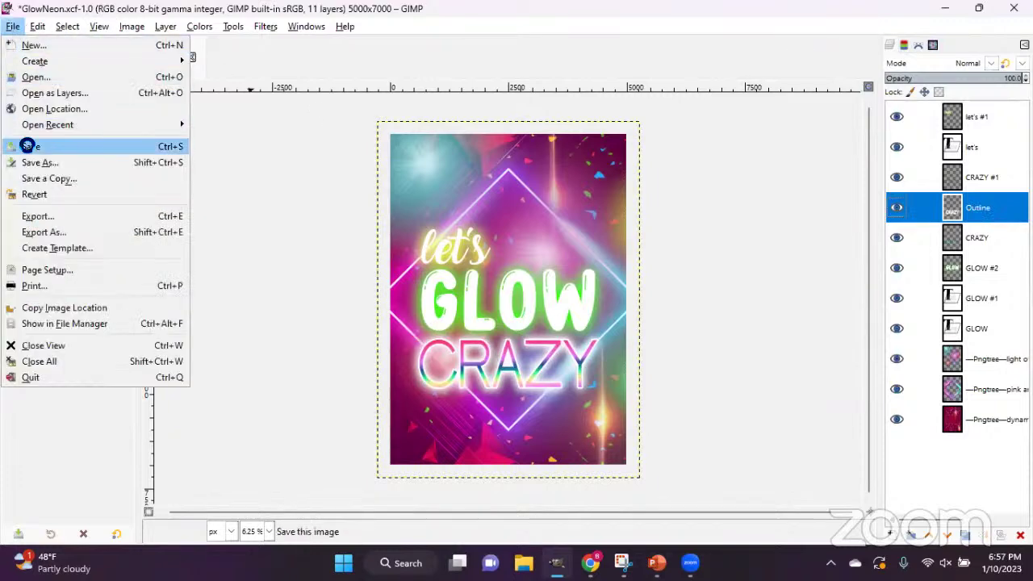
pyautogui.click(32, 146)
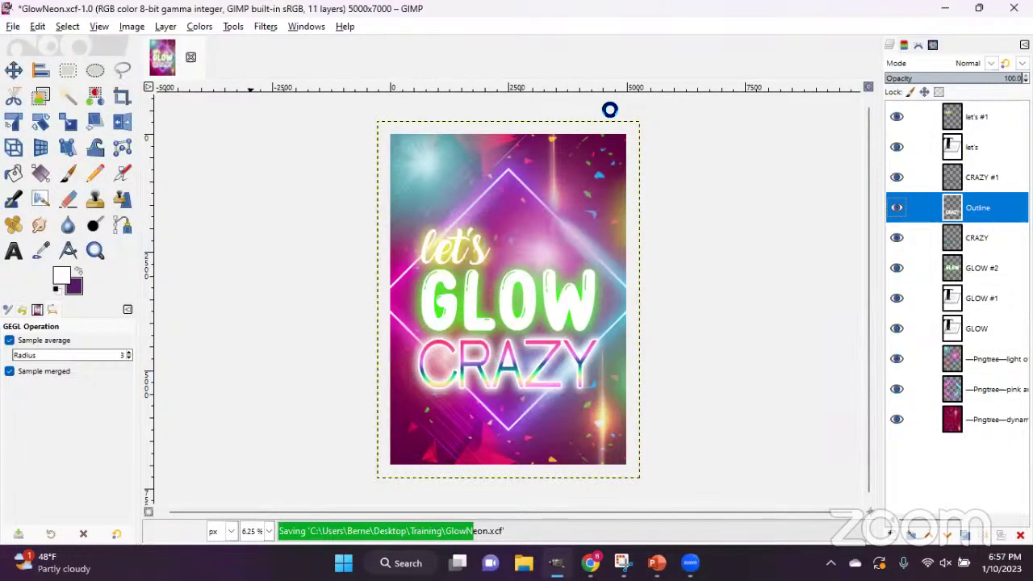